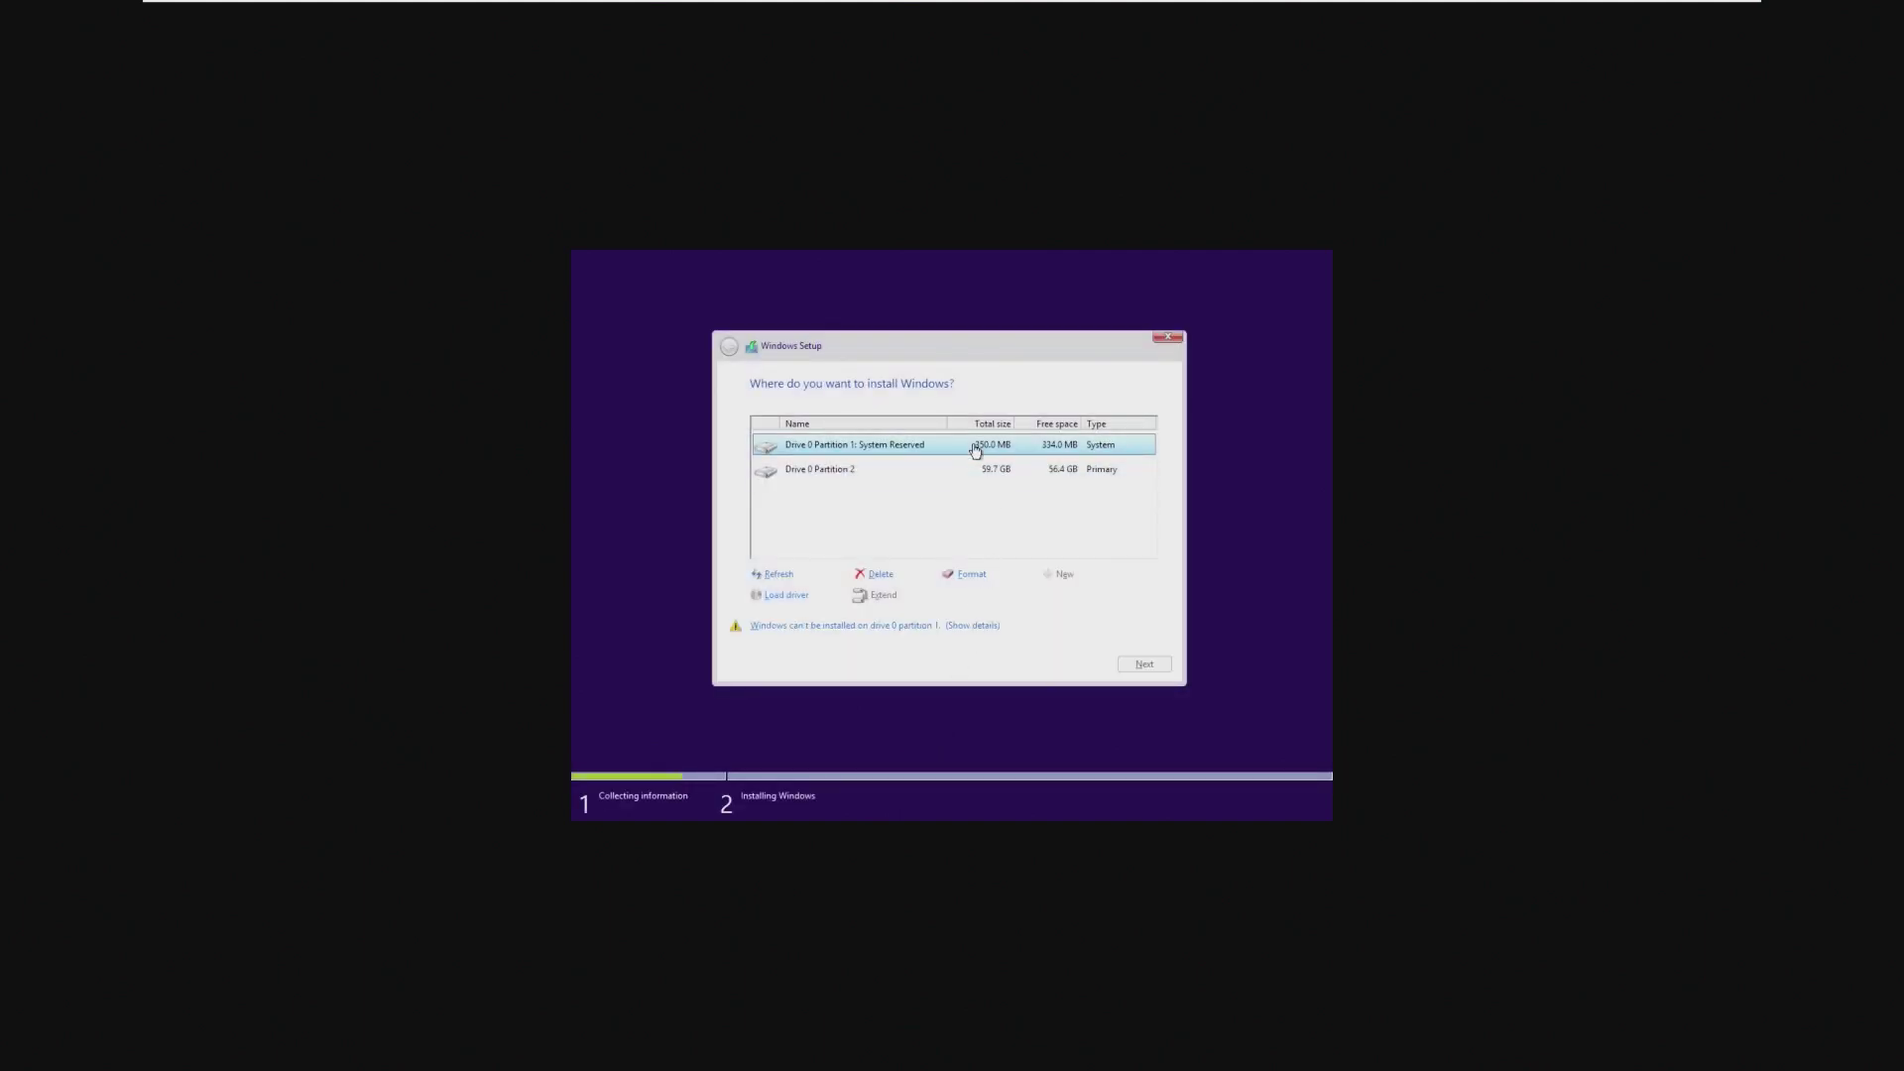
Step: Delete the System Reserved partition and install Windows onto the 60.0 GB unallocated space
click(895, 575)
click(1047, 595)
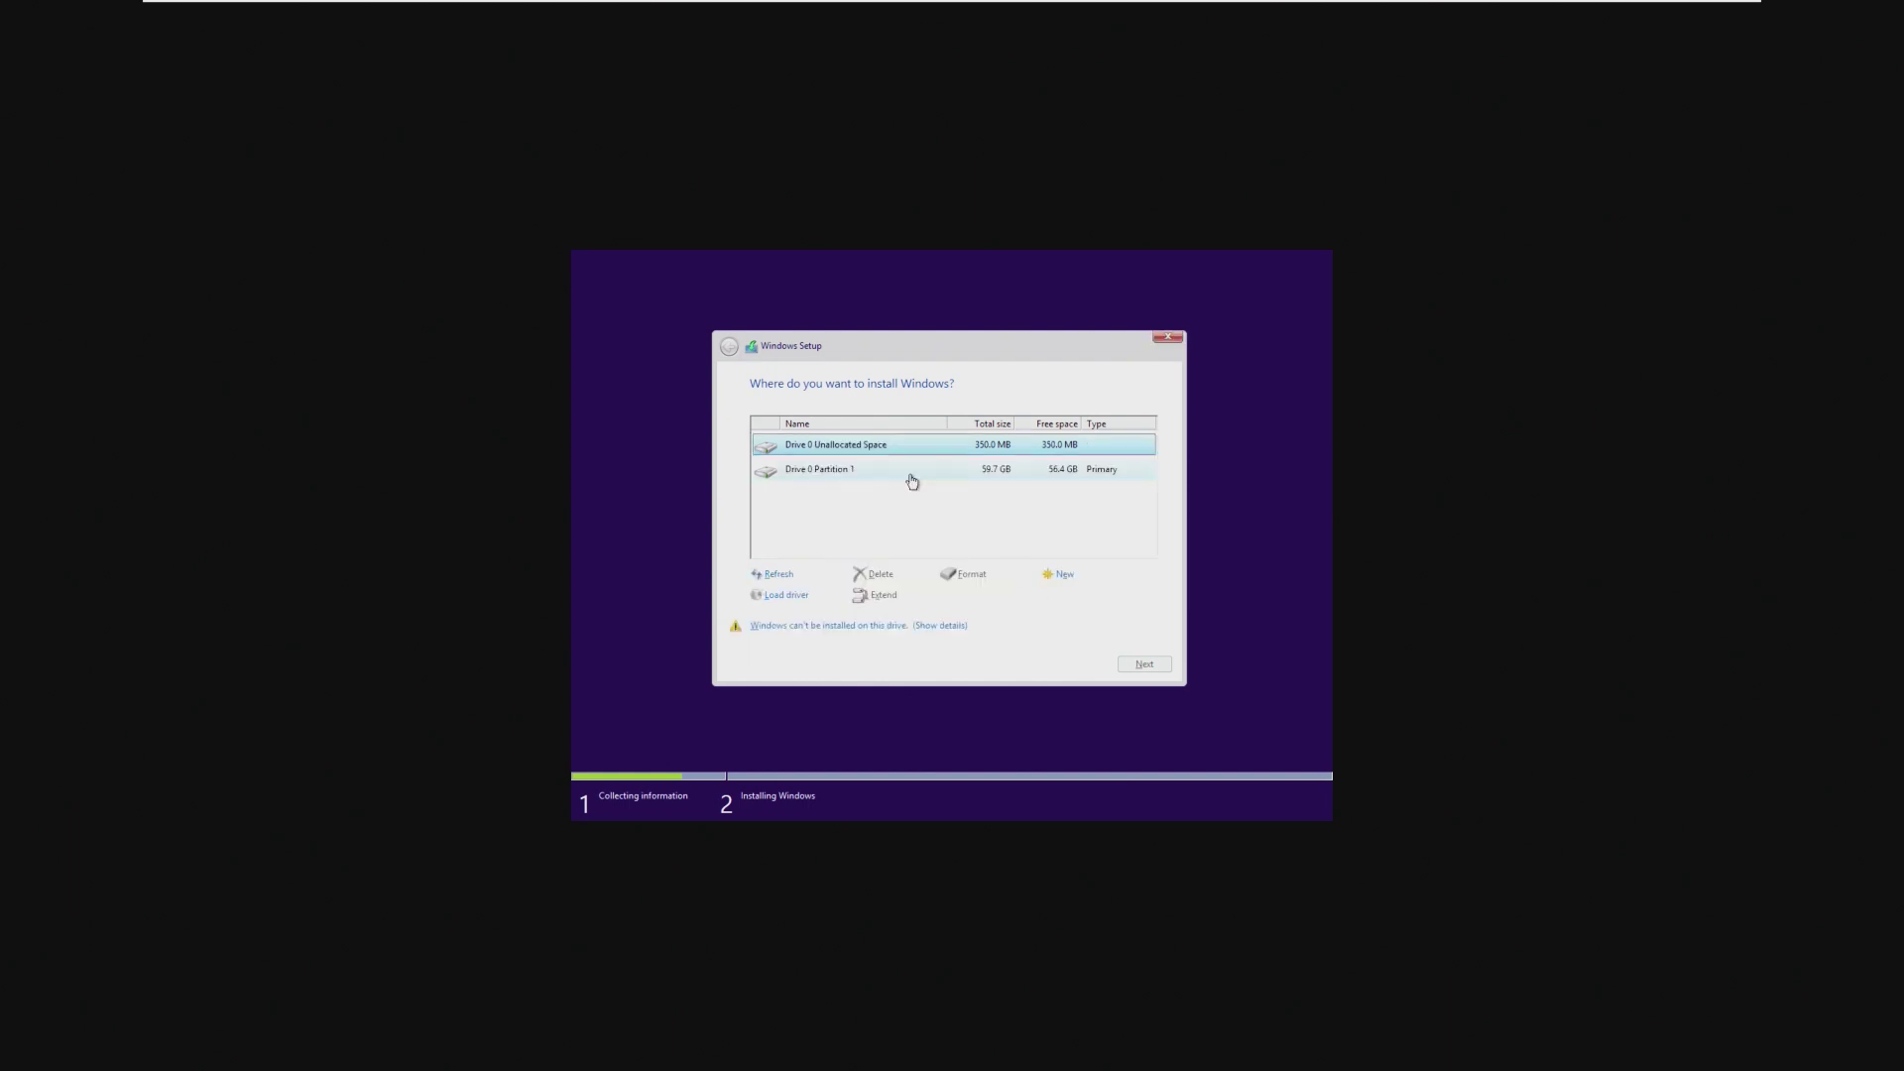
click(899, 574)
click(1054, 600)
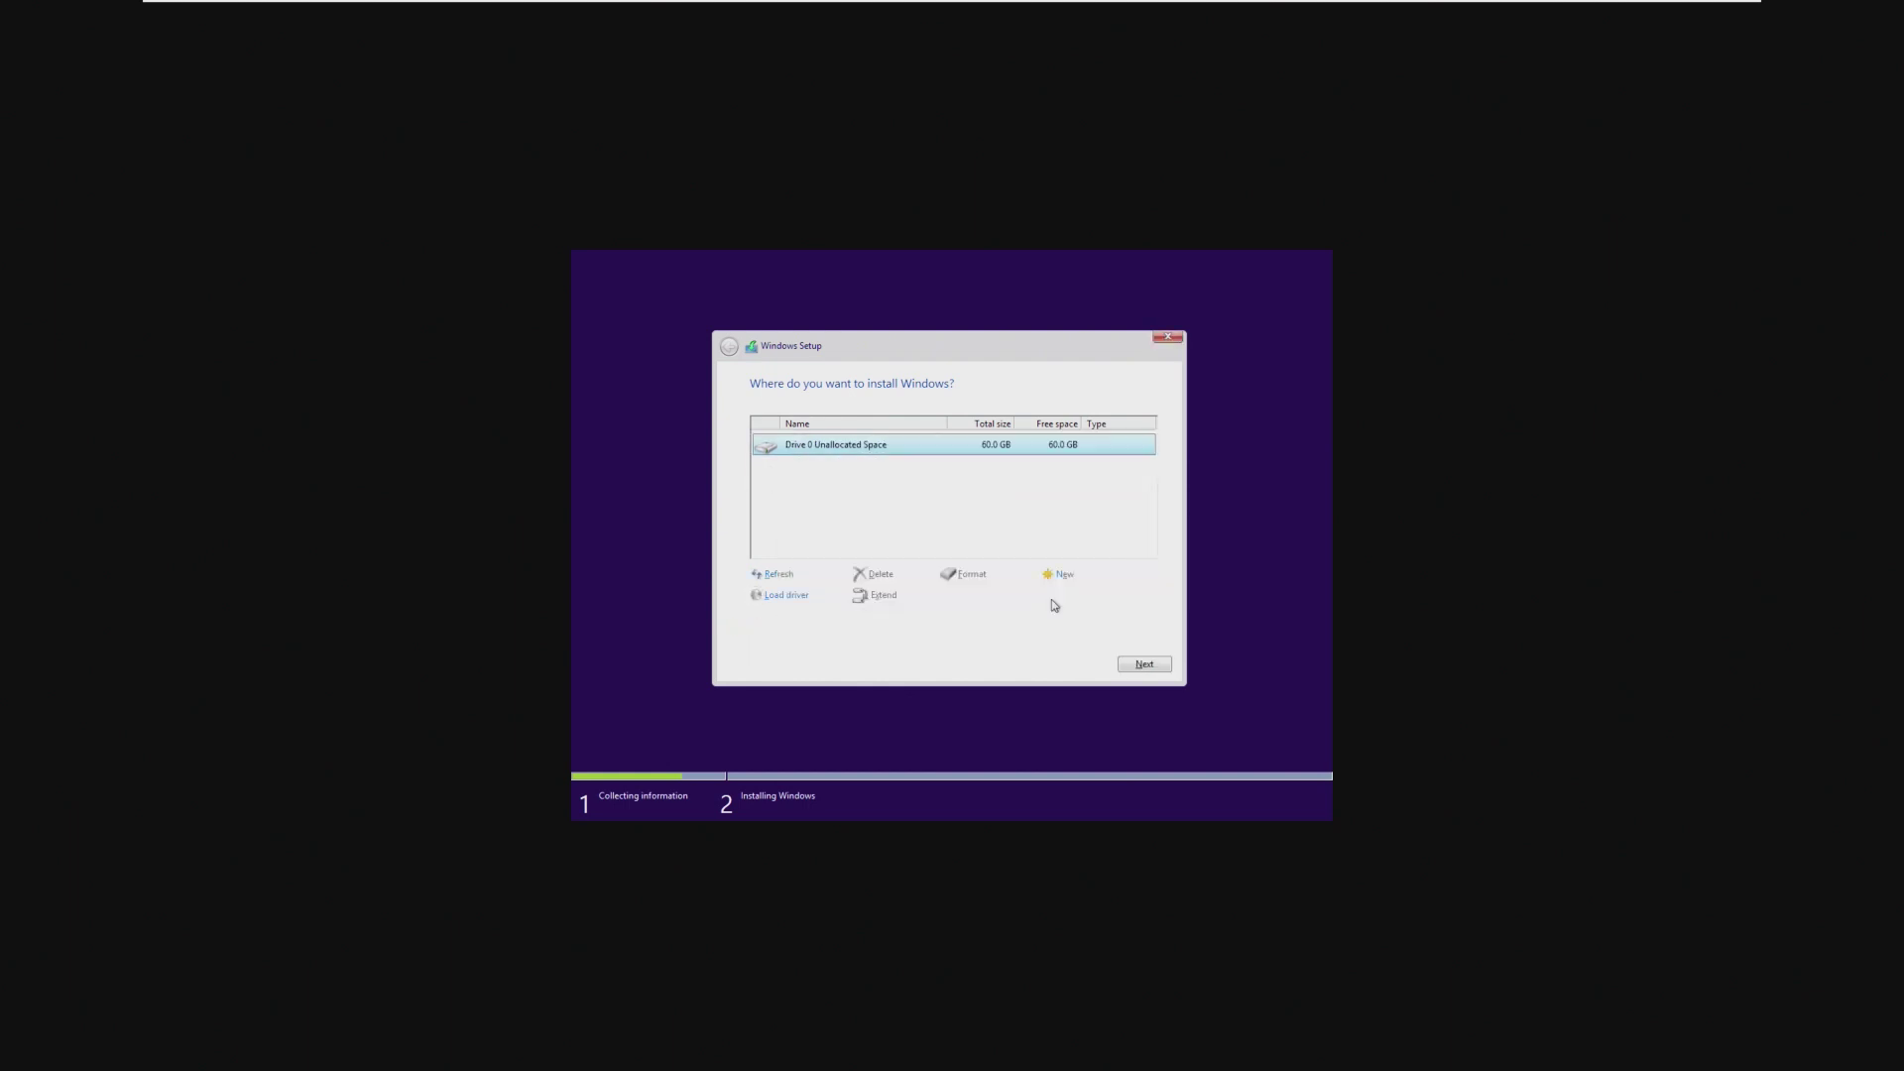
click(1143, 663)
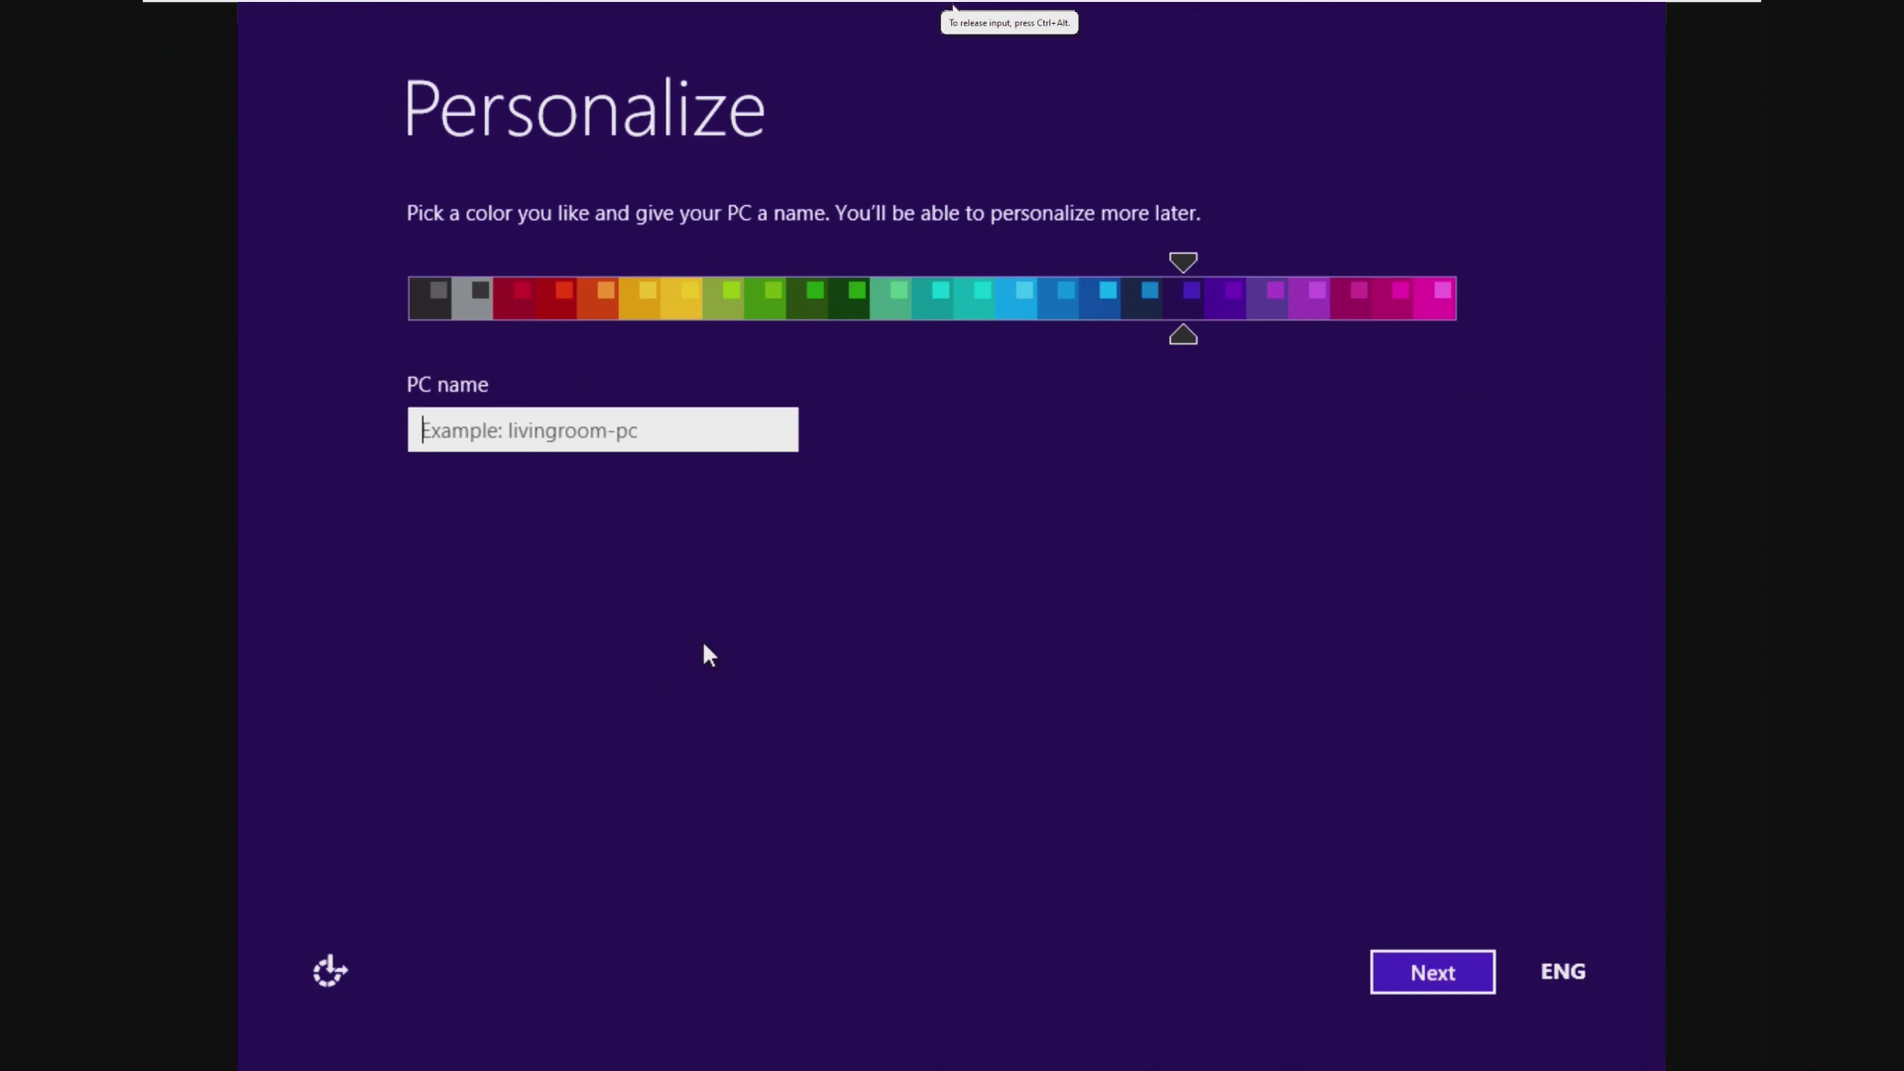
Step: Name the PC 'Vbox', skip the Microsoft account sign-in and choose a local account
click(683, 438)
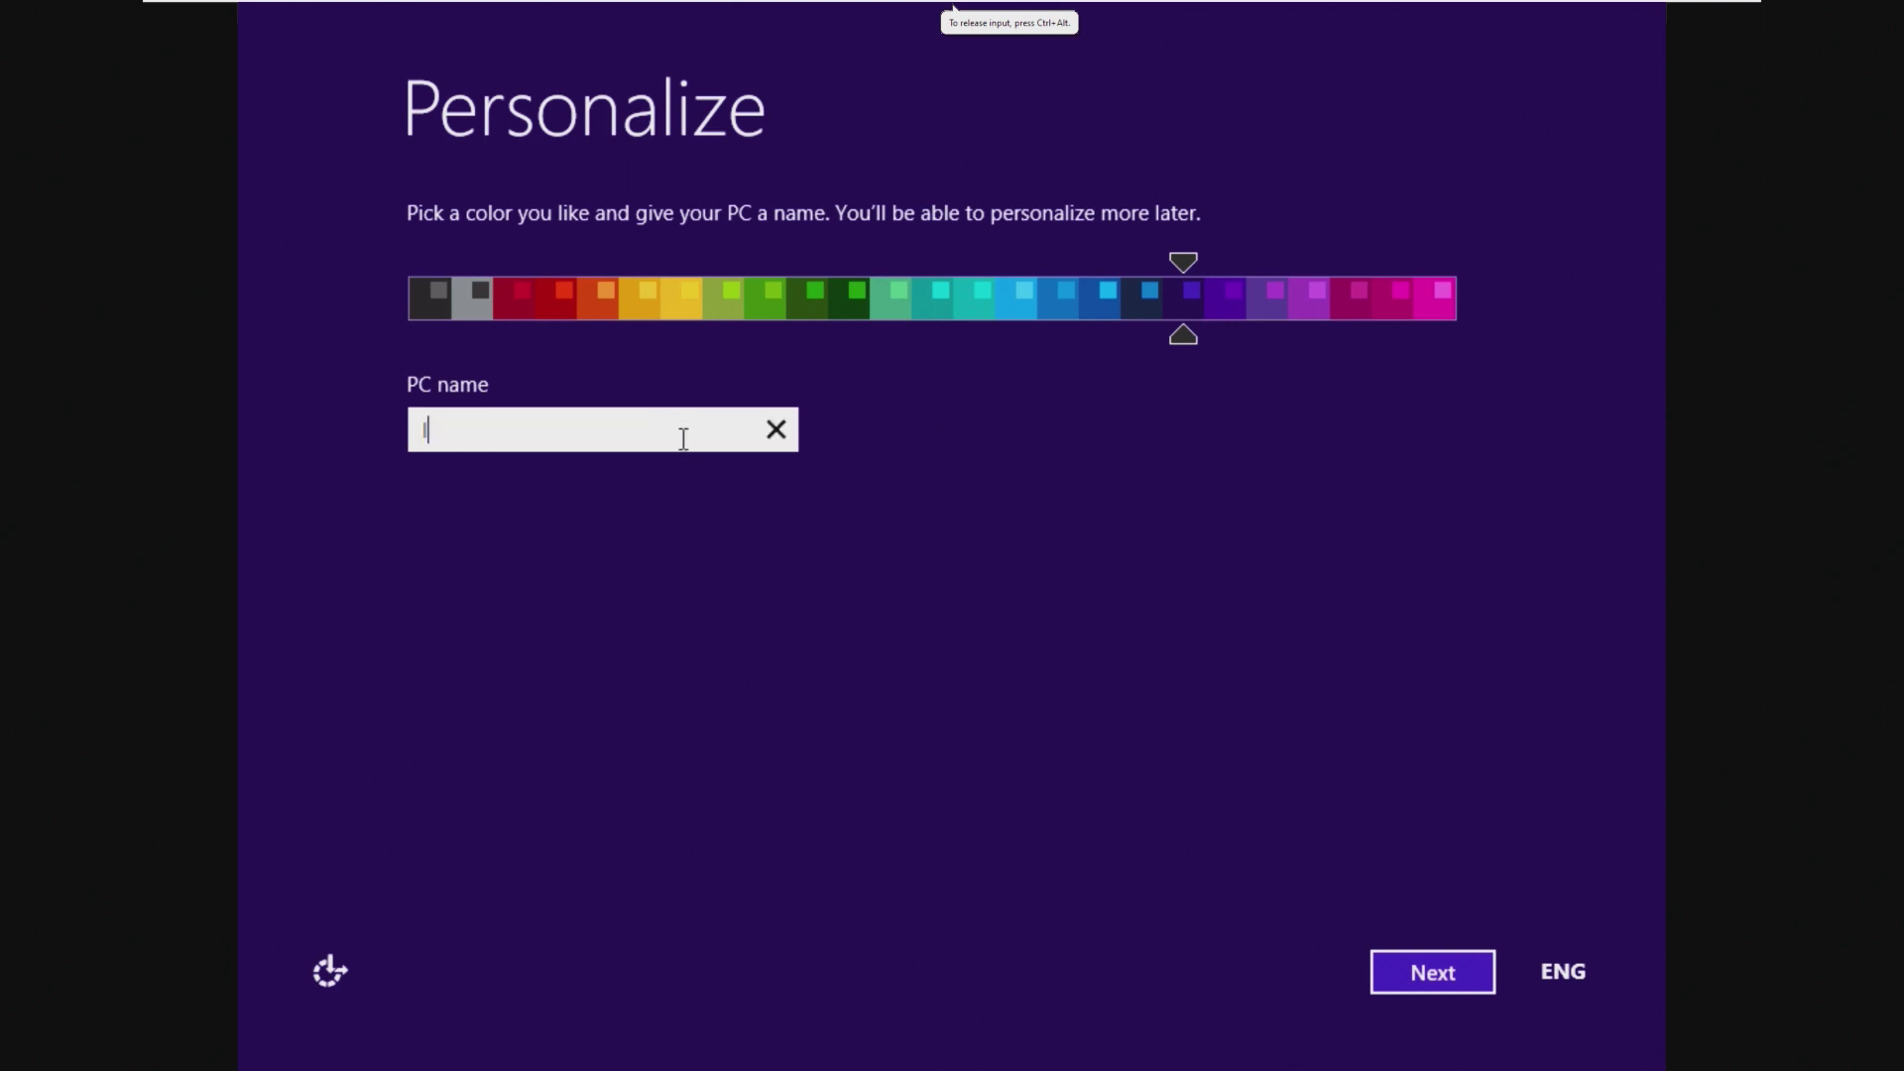
text(Vbox)
key(Return)
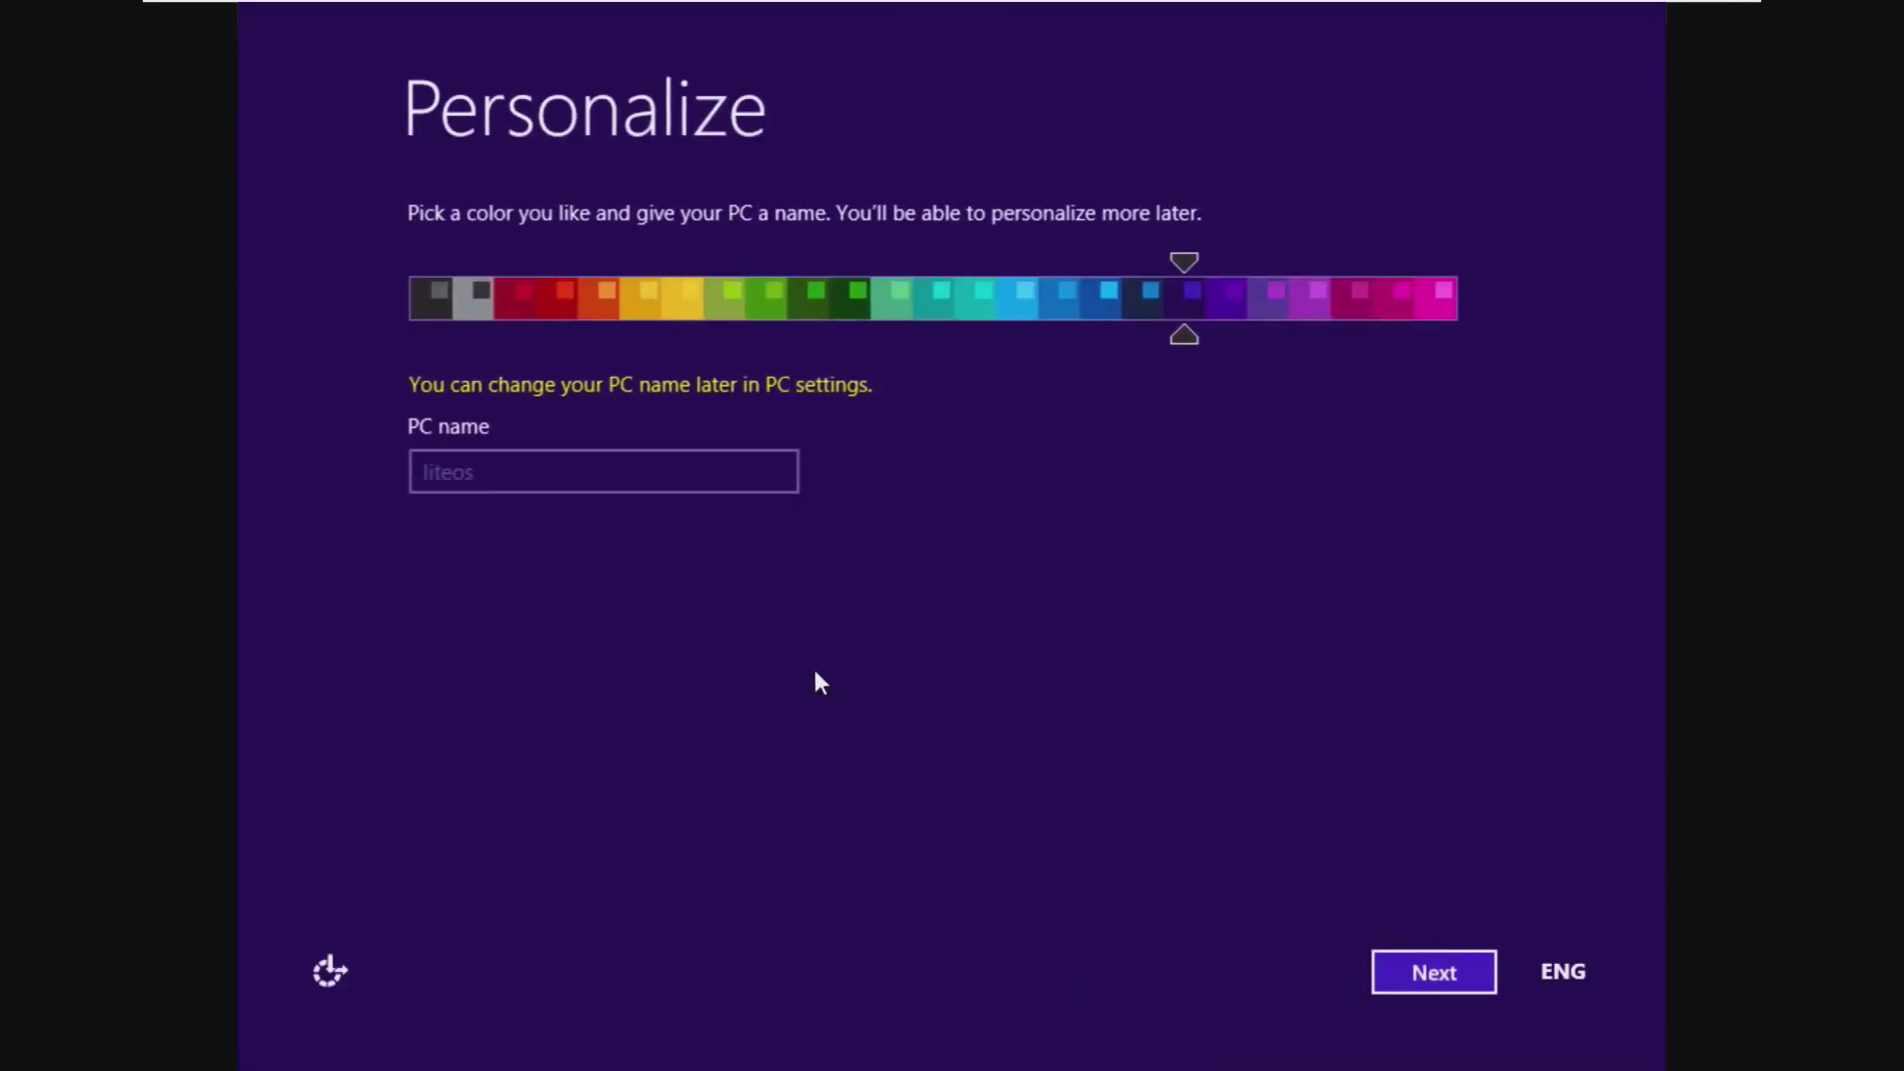
click(1401, 976)
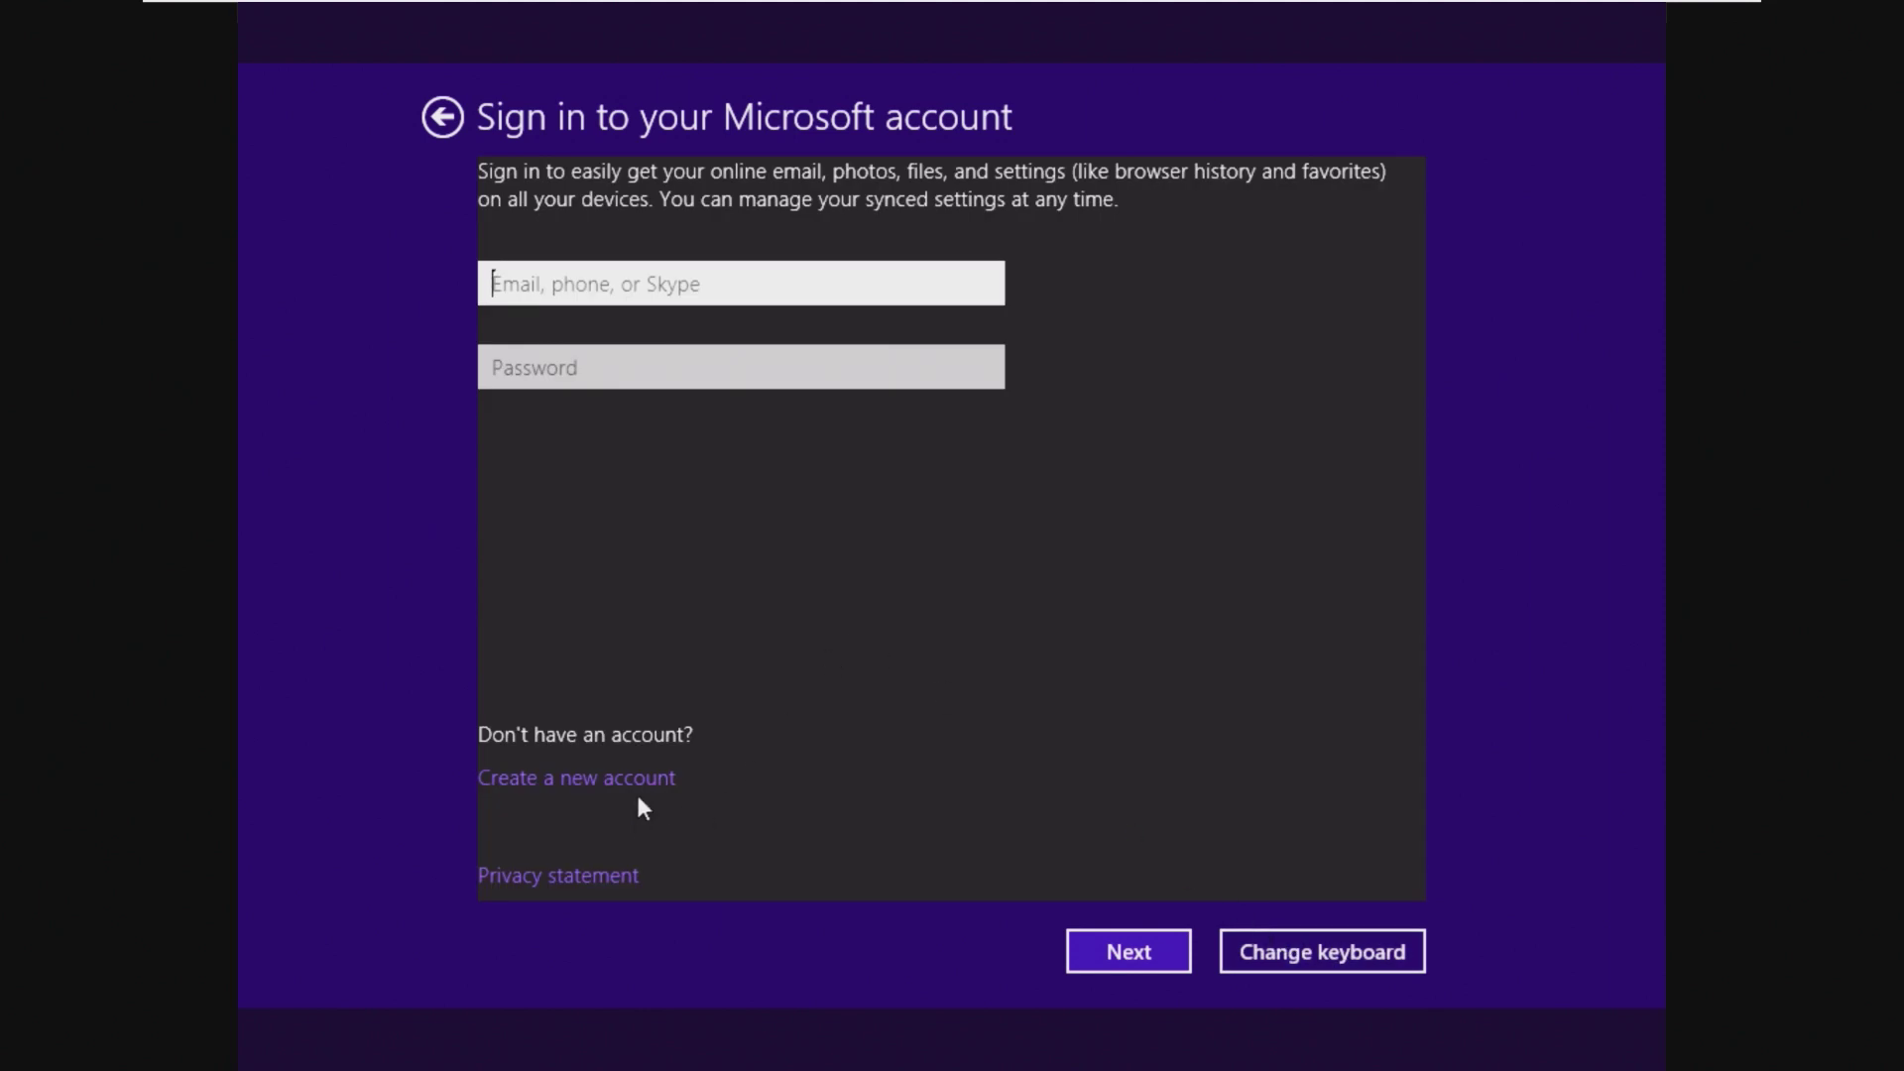
click(641, 782)
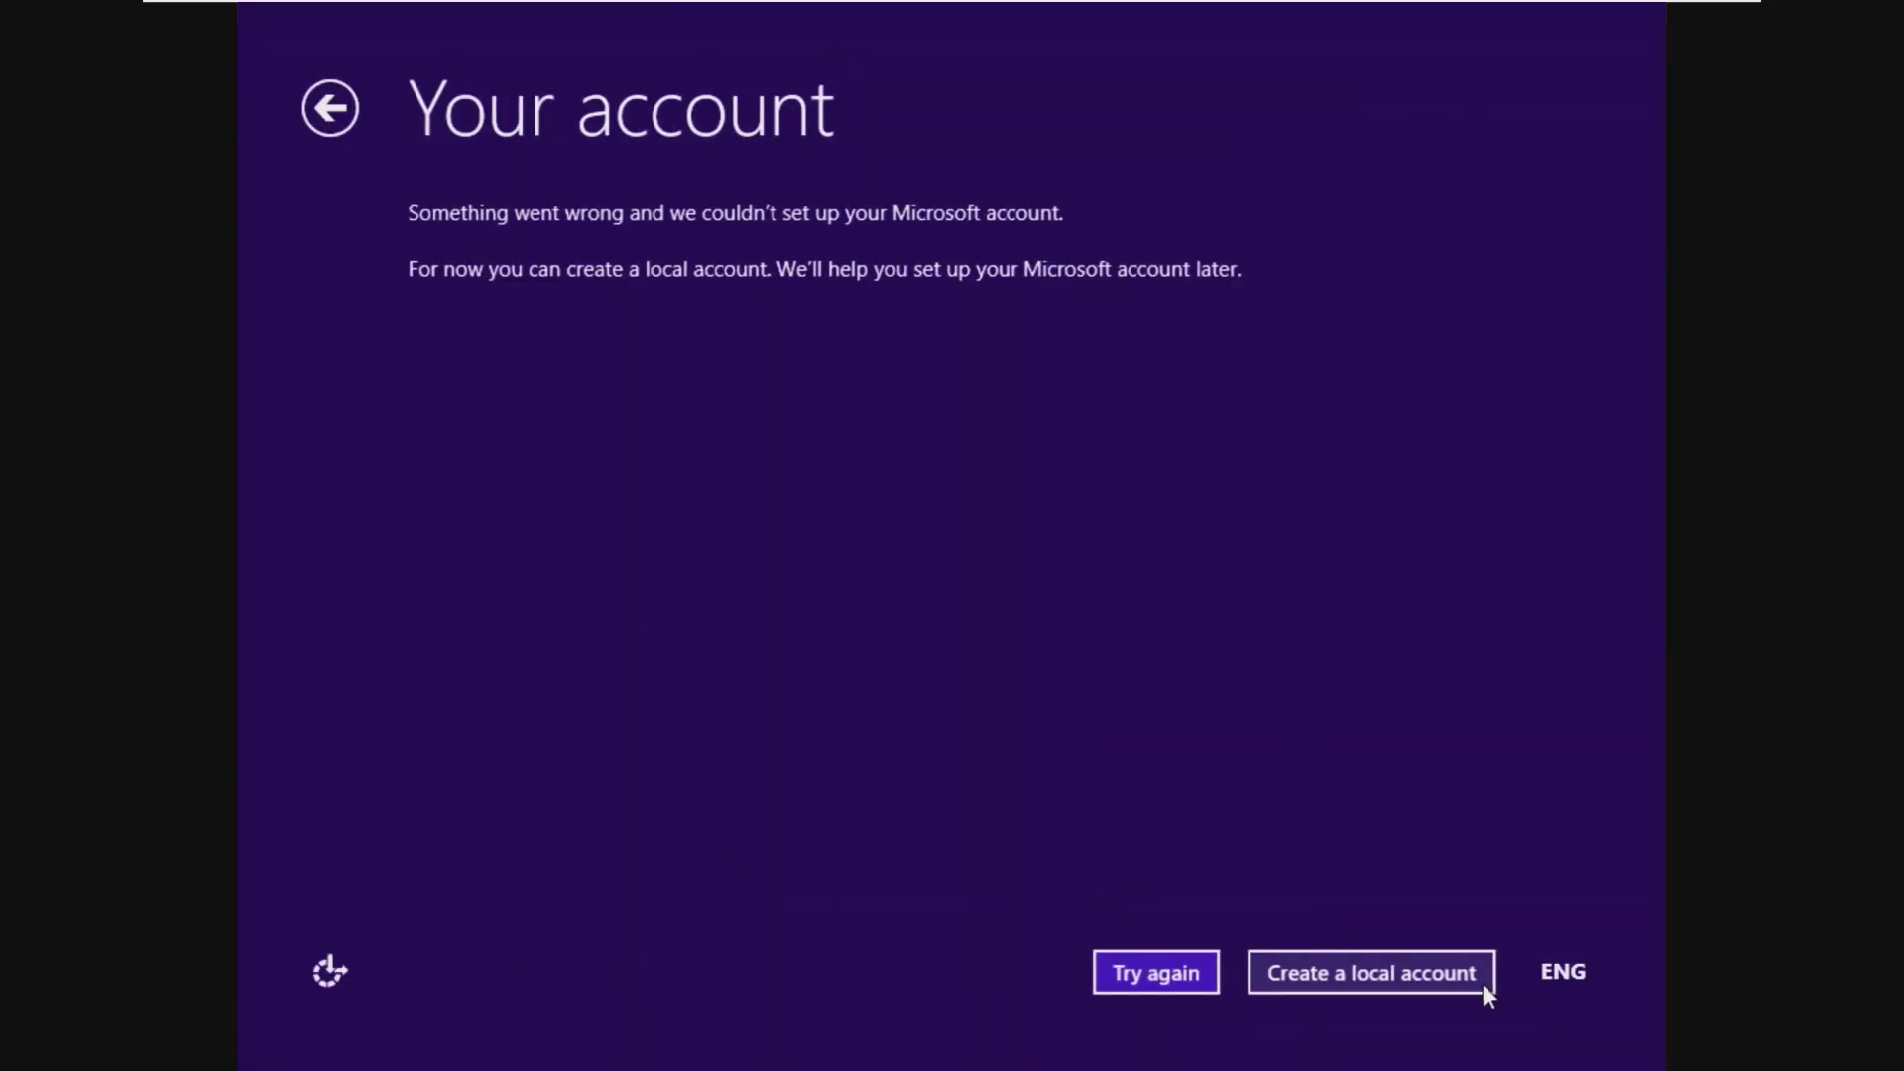
click(1479, 982)
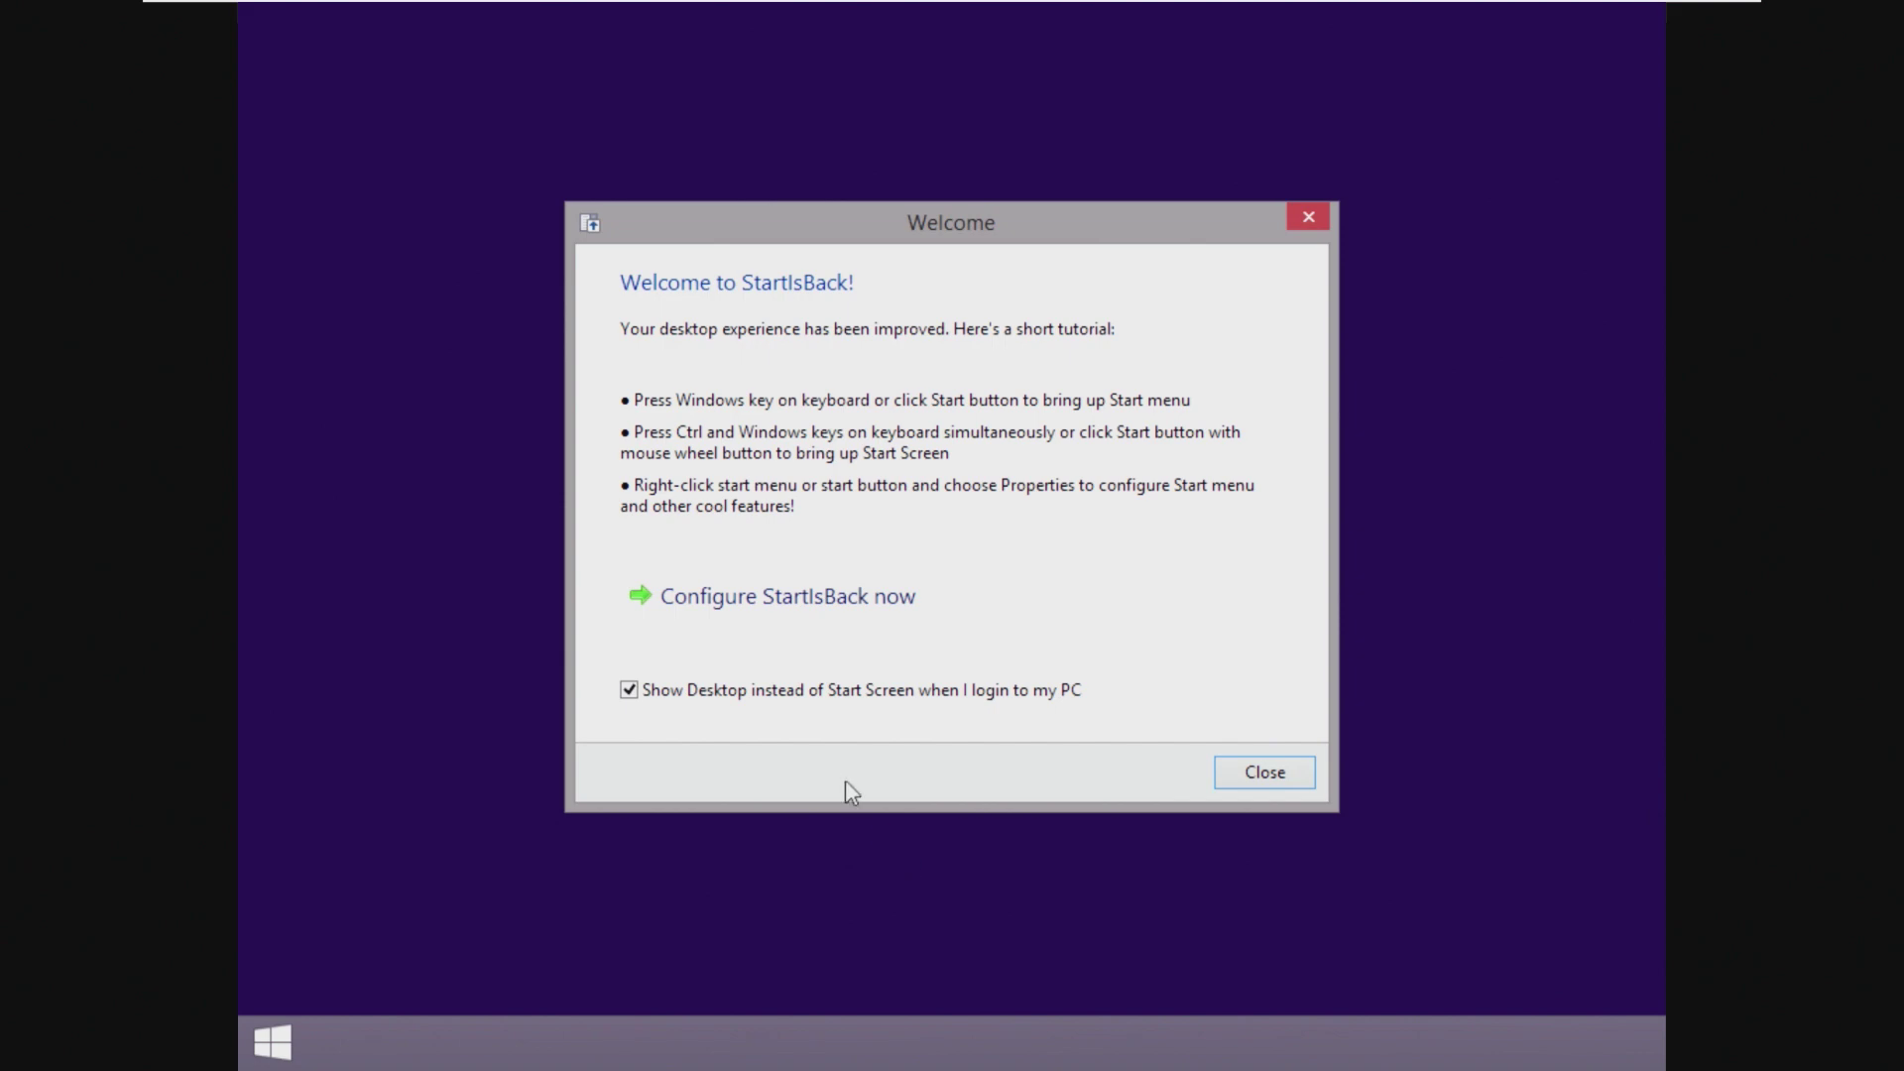
Step: Review the StartIsBack Appearance settings and accept them with OK
click(799, 600)
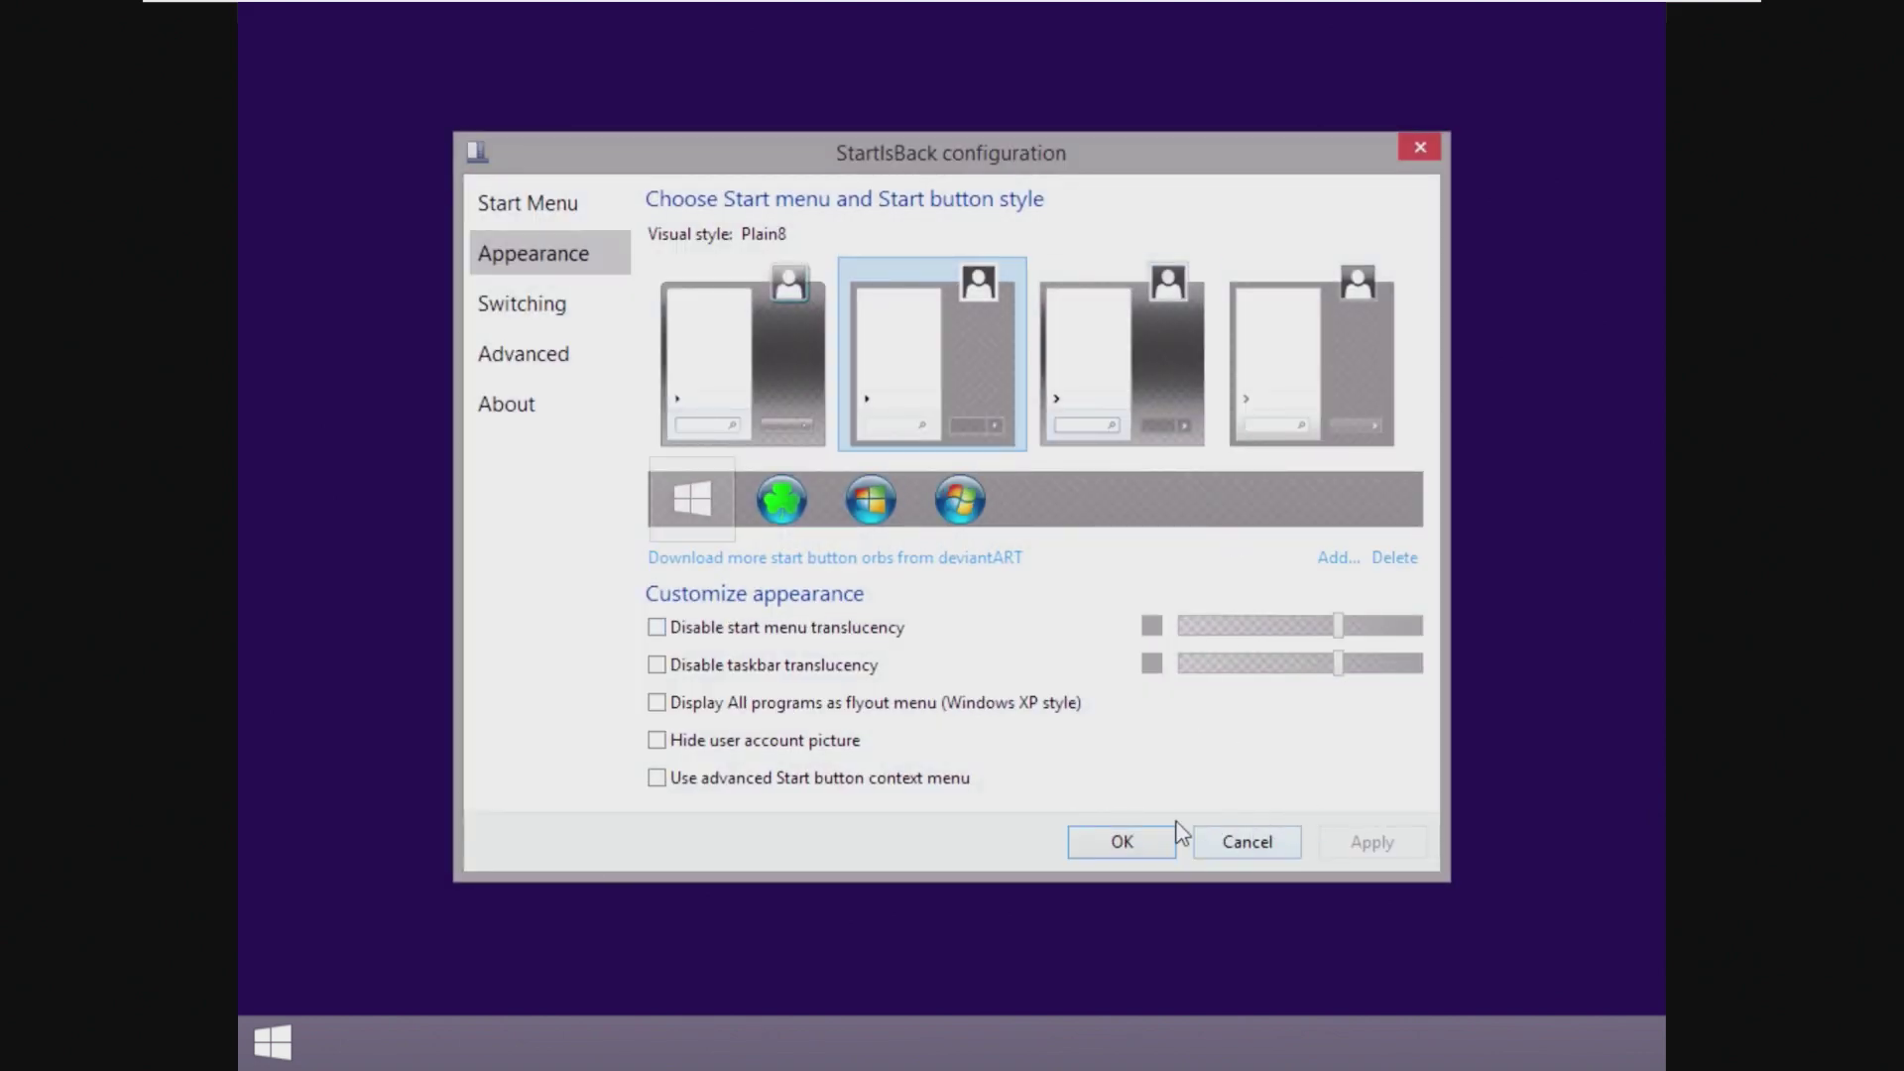
click(1145, 848)
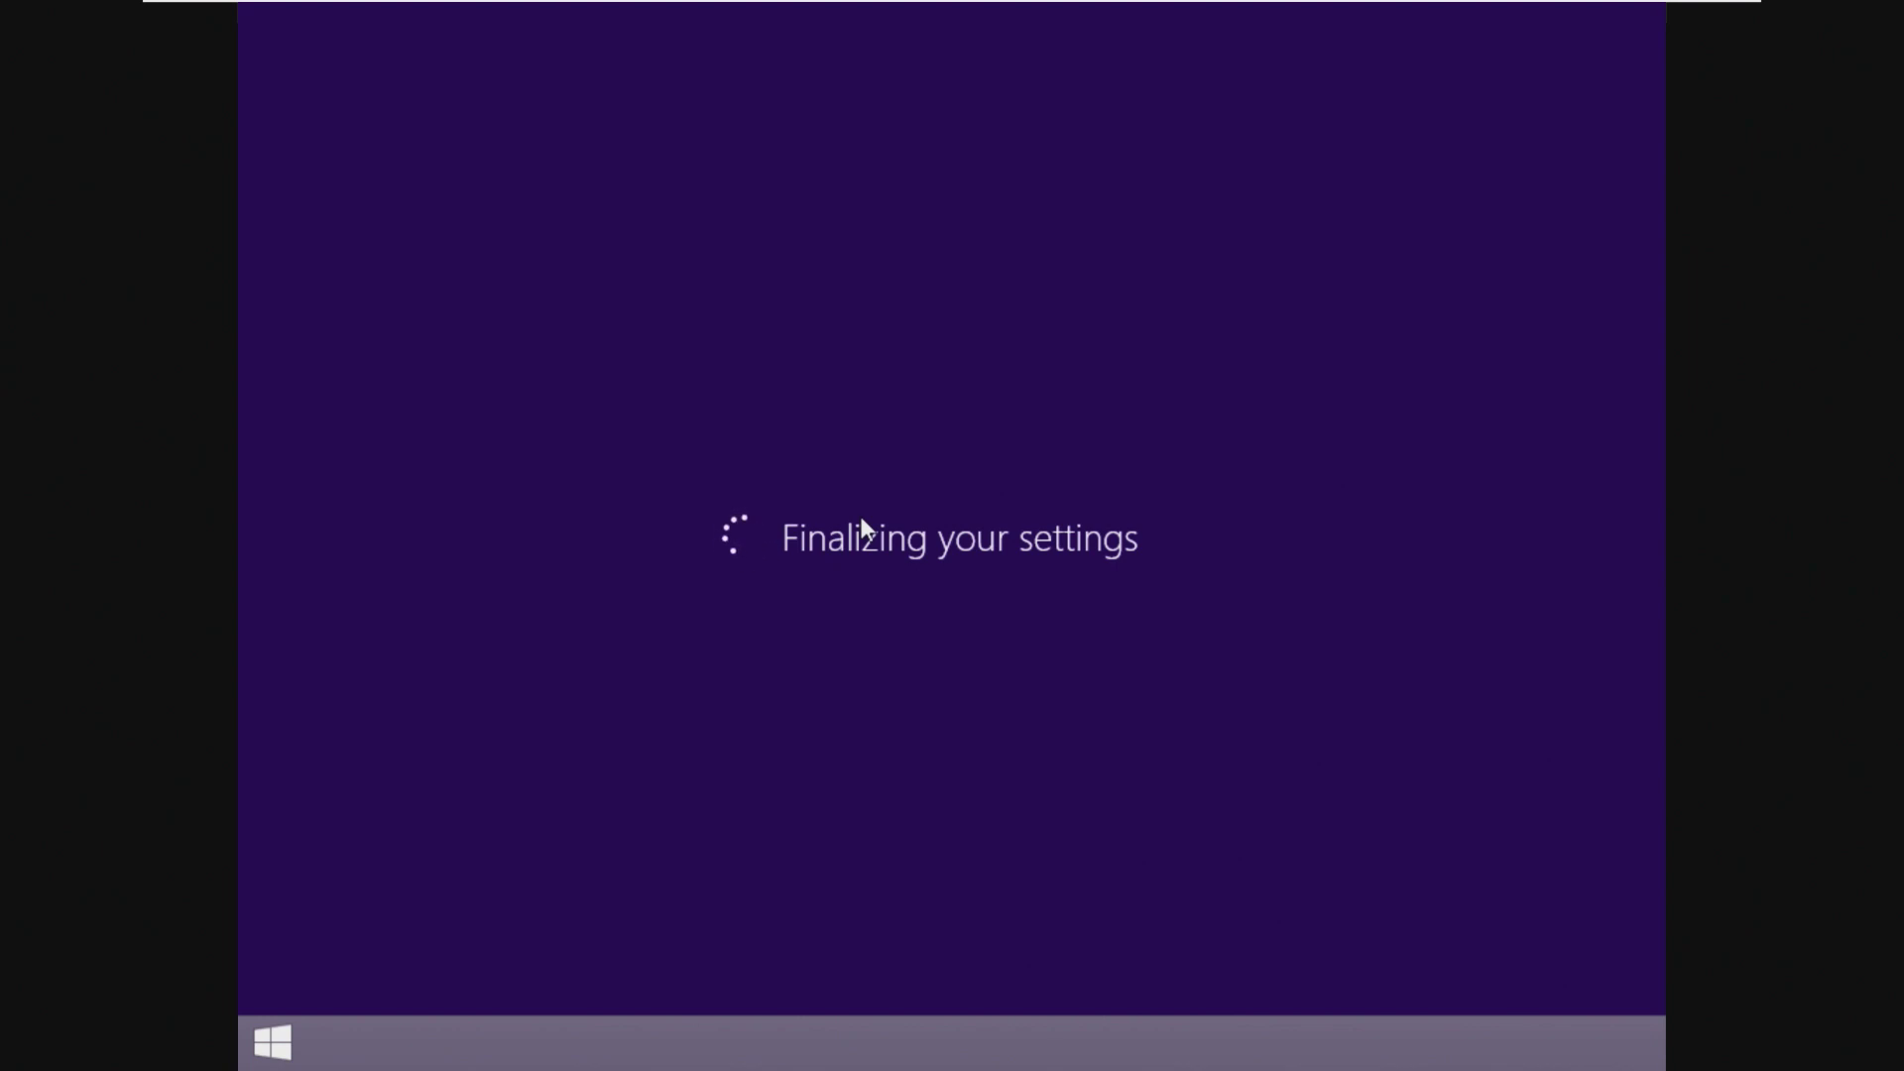
key(super)
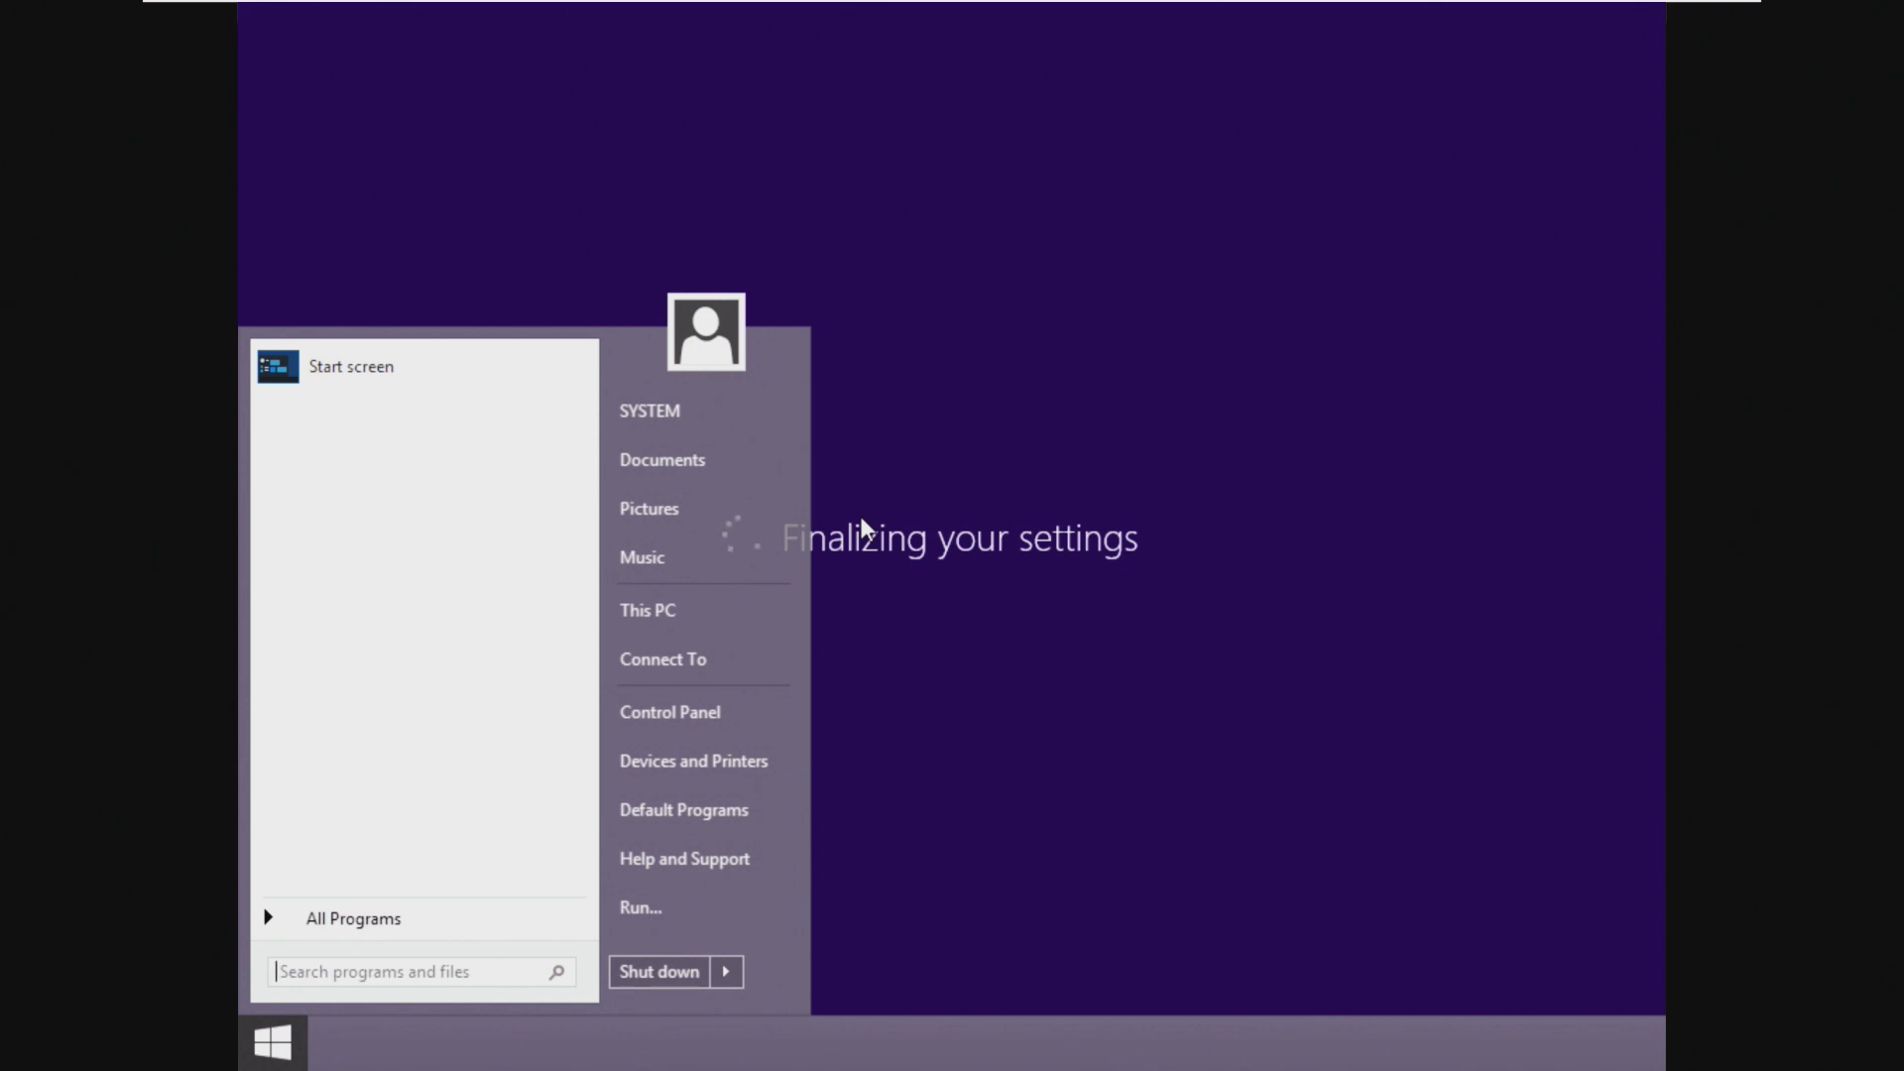
key(super)
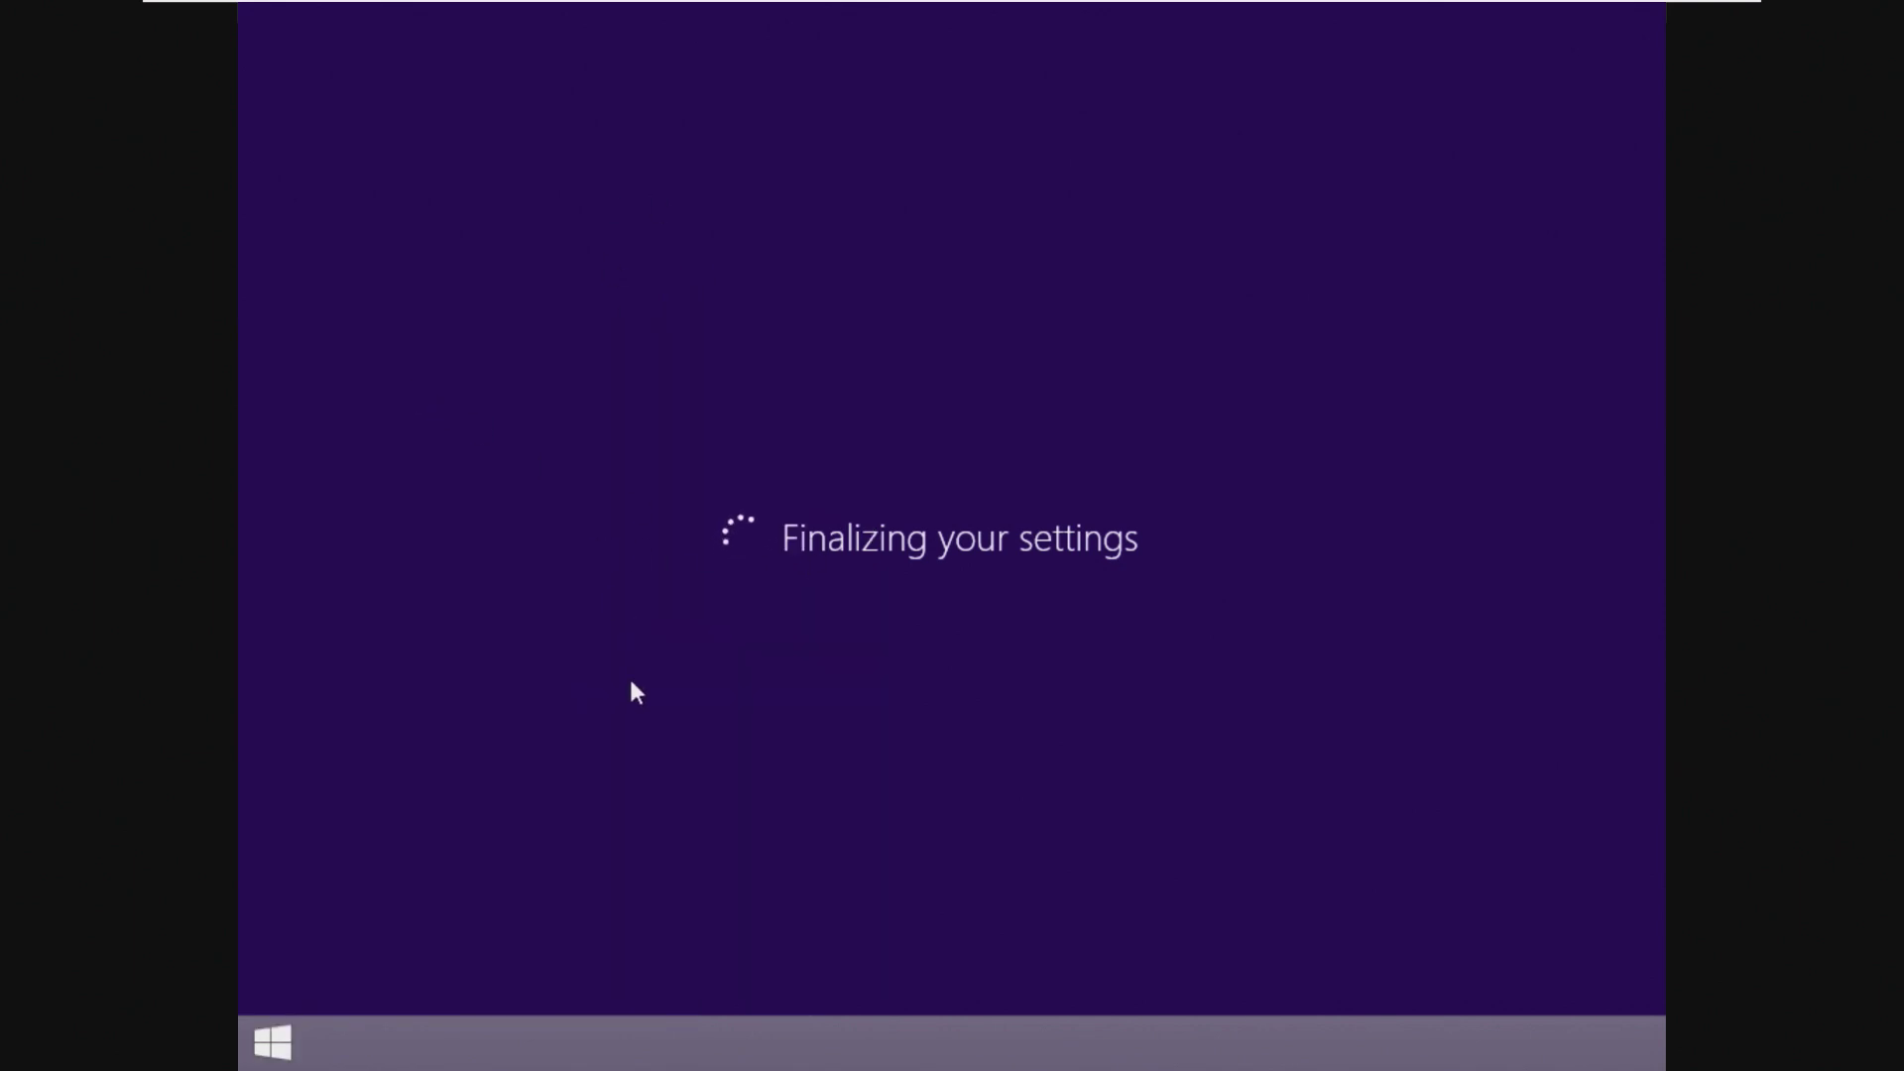
click(278, 1036)
right_click(560, 1022)
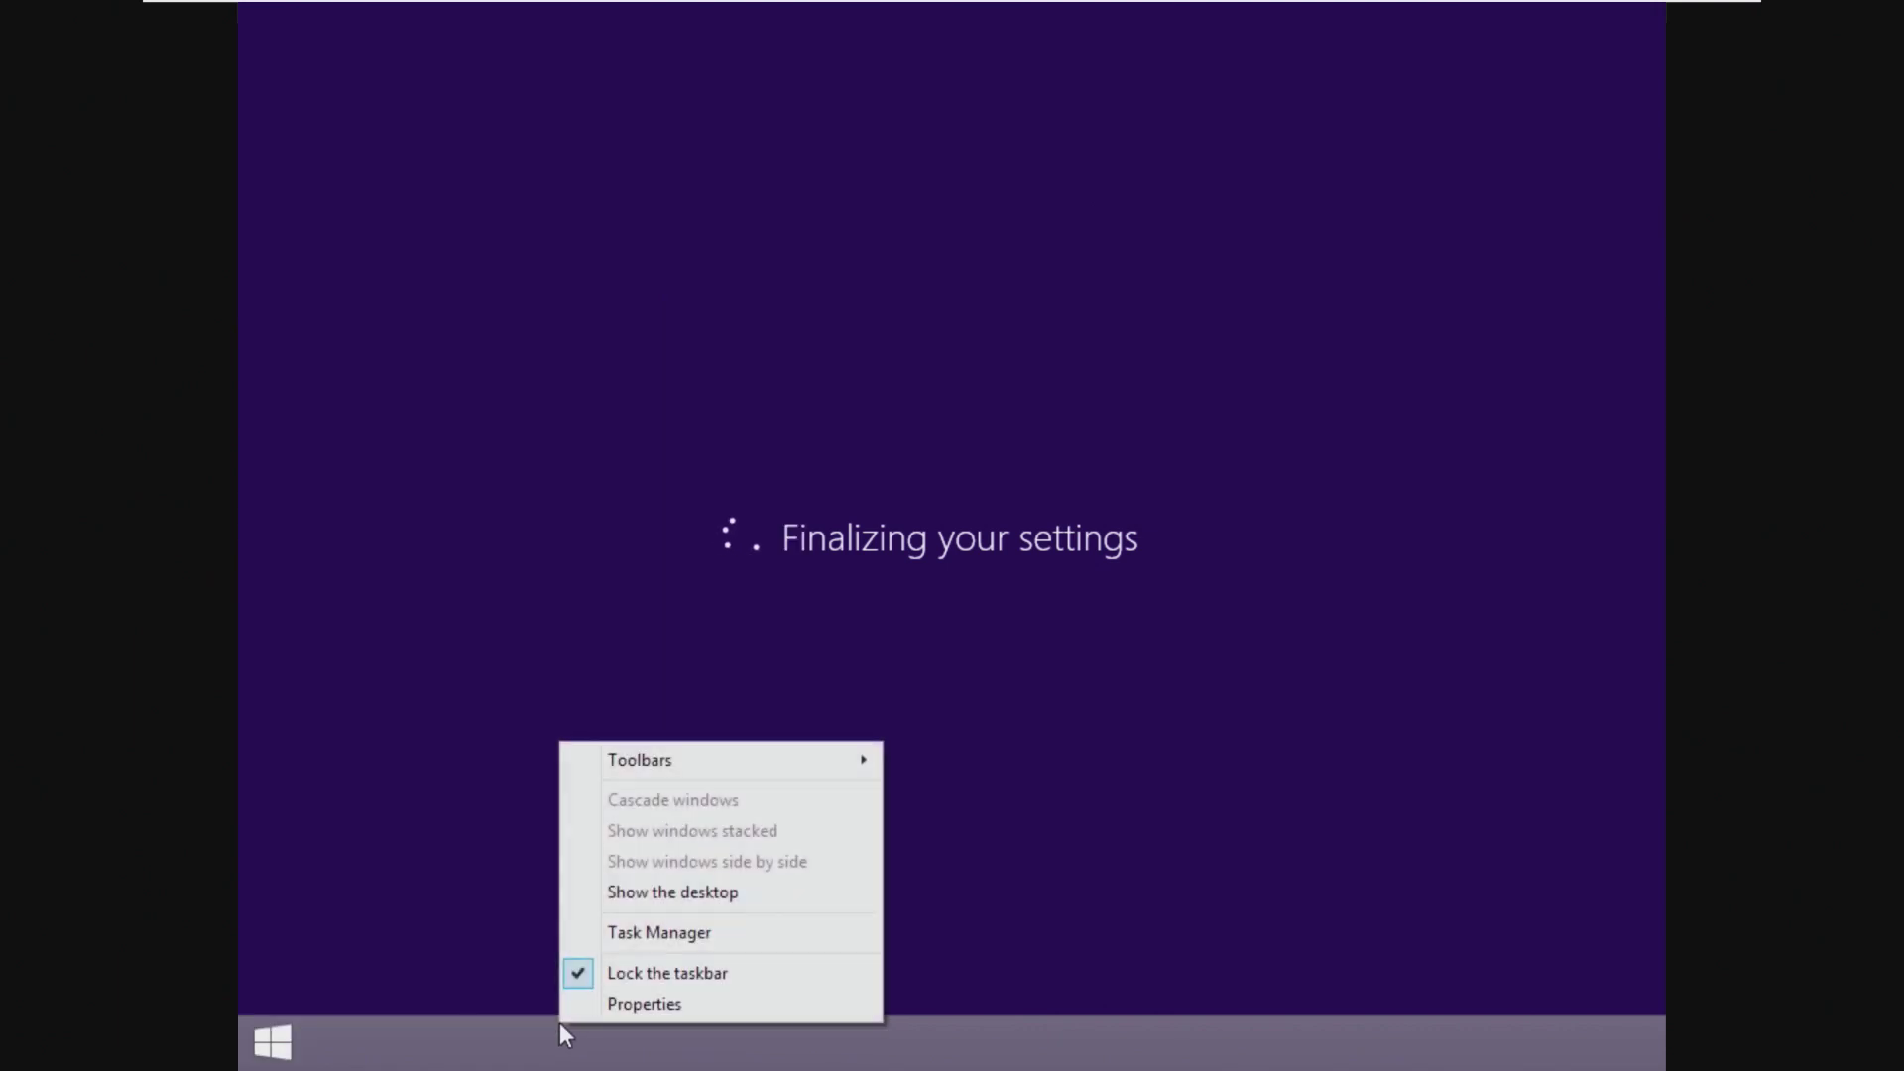
click(653, 929)
click(535, 662)
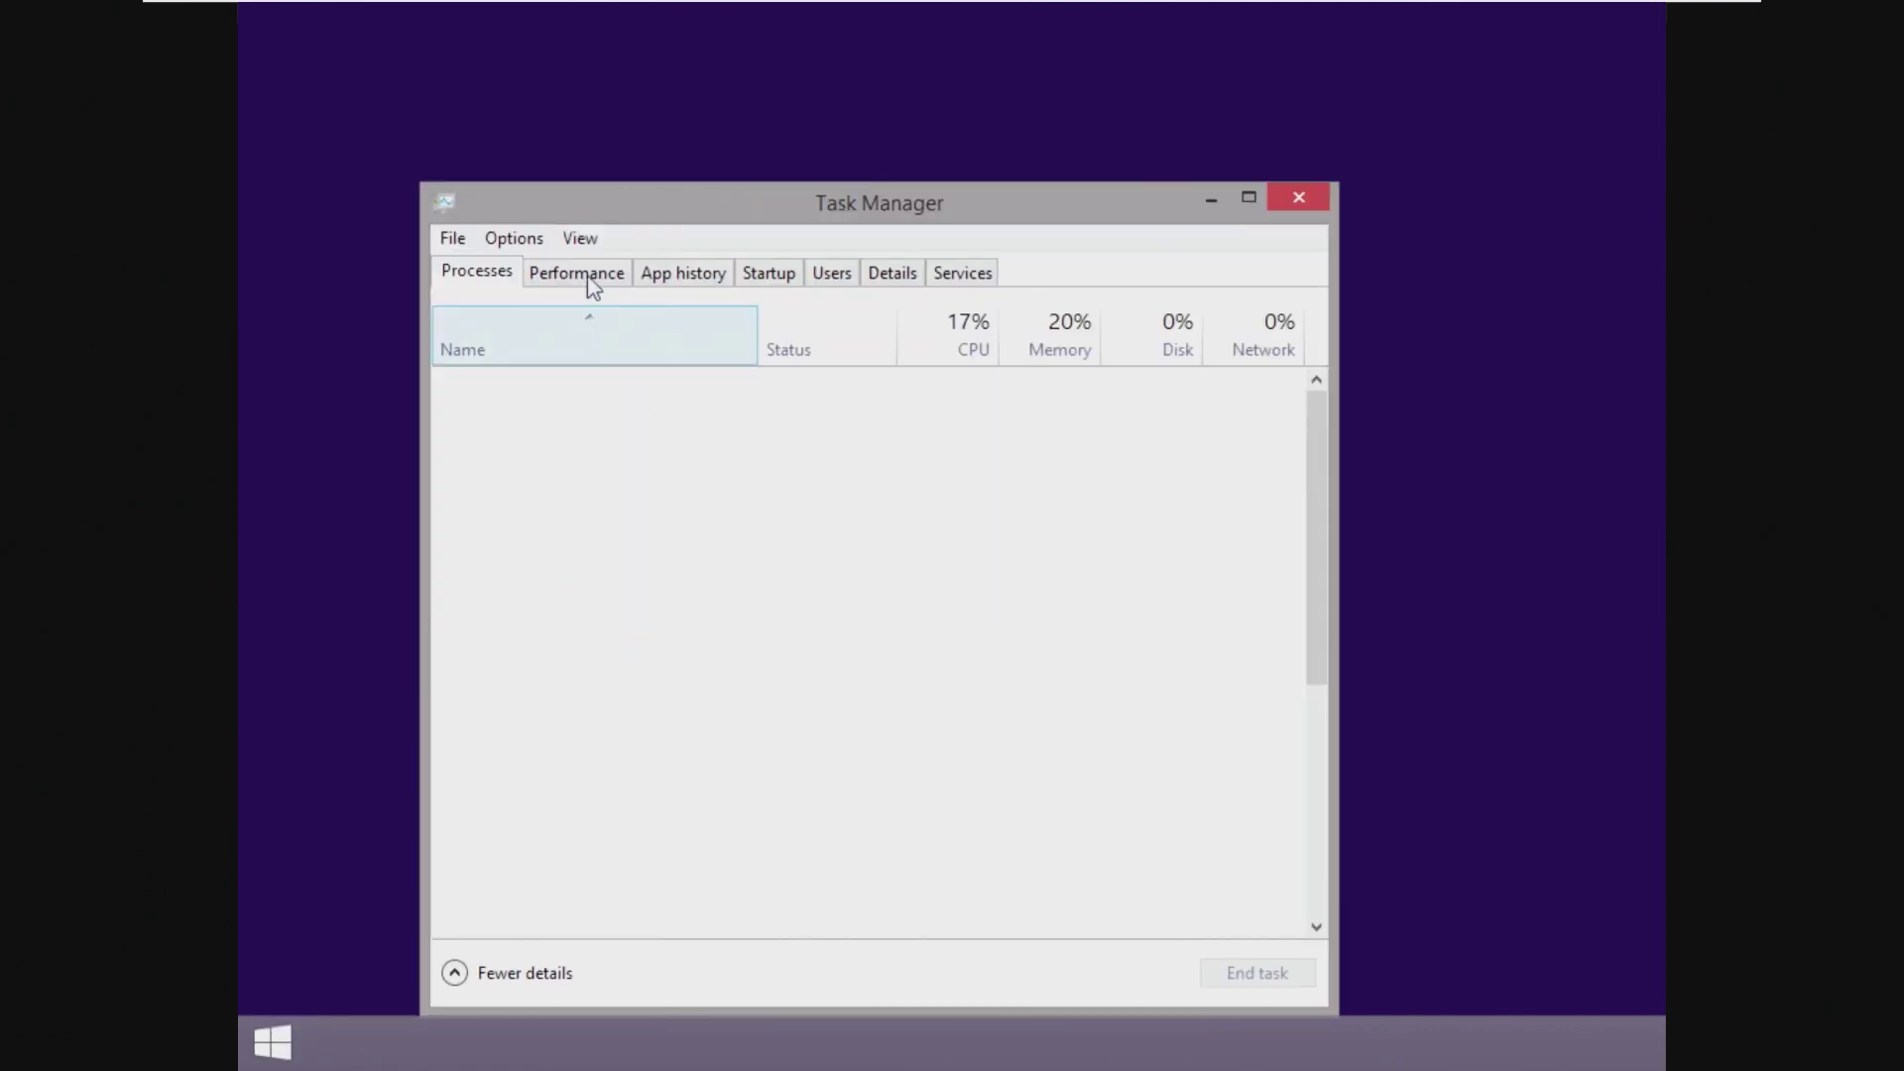
click(593, 277)
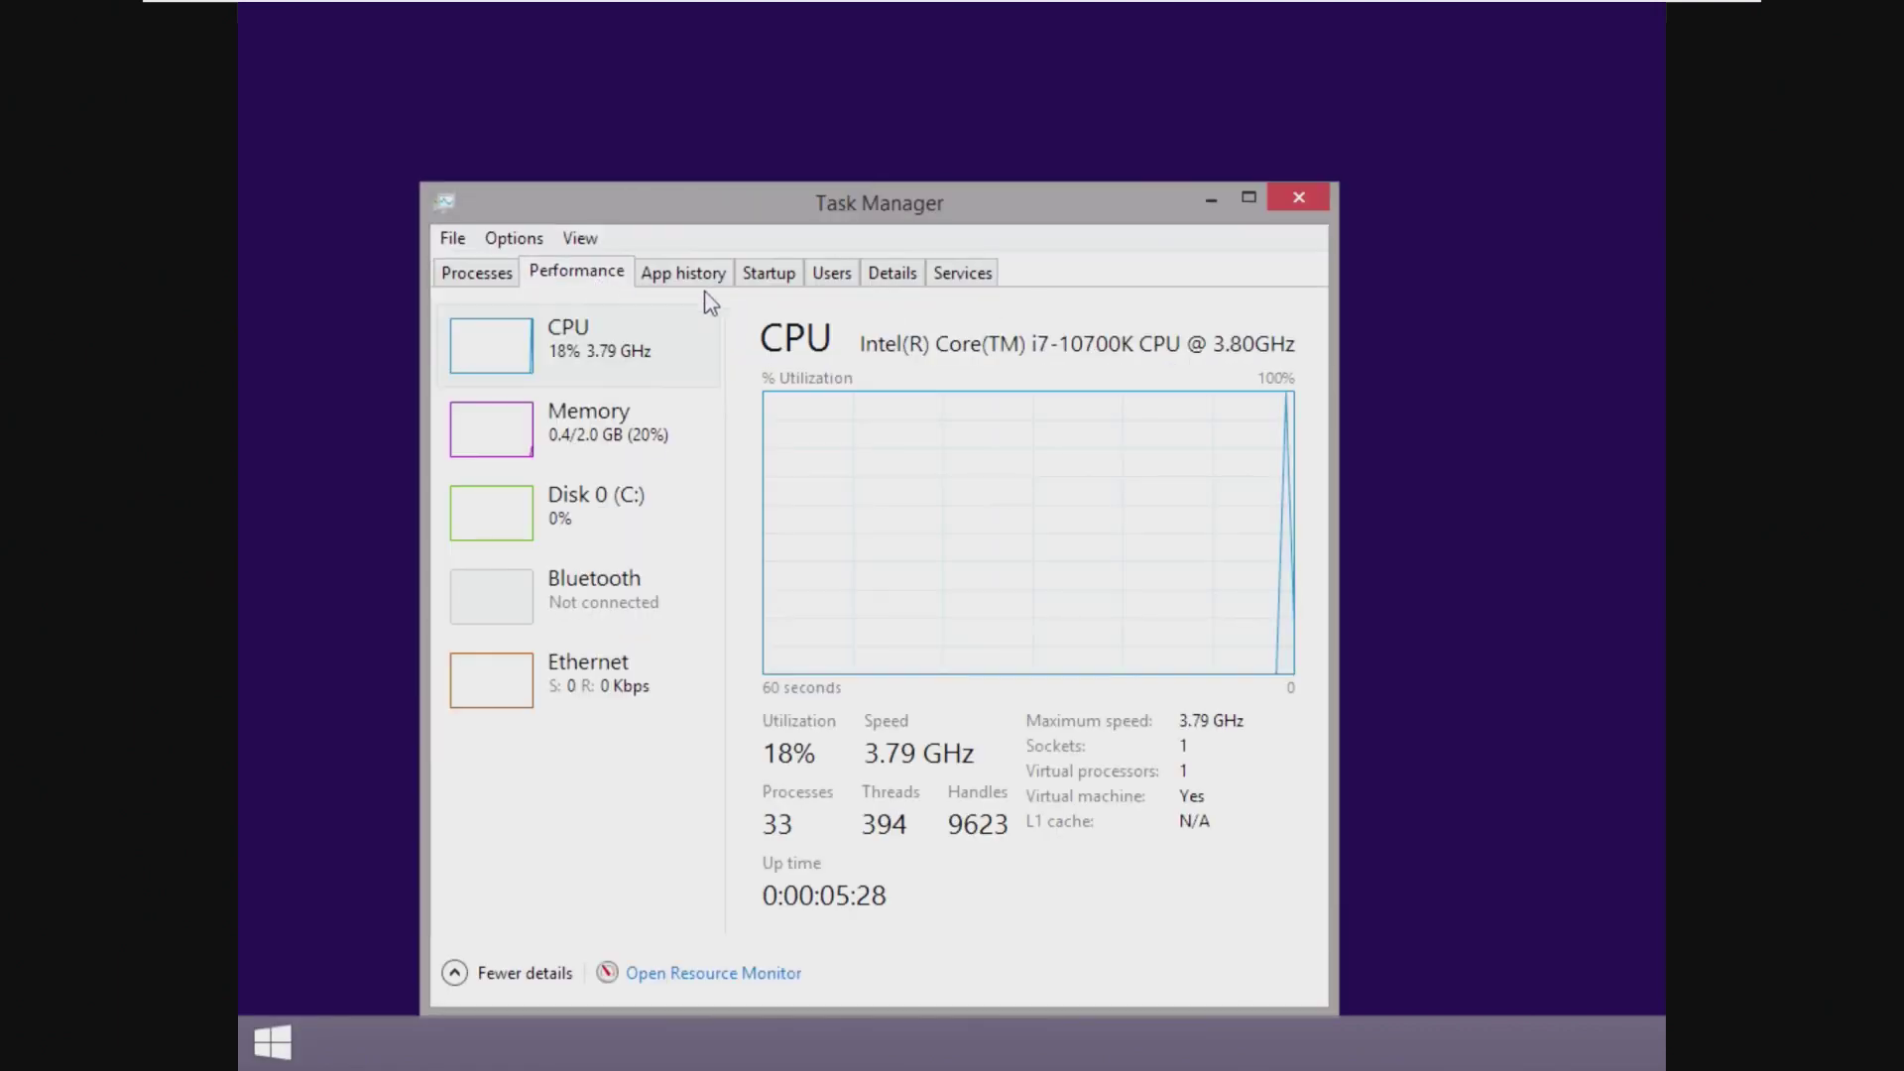
click(1311, 195)
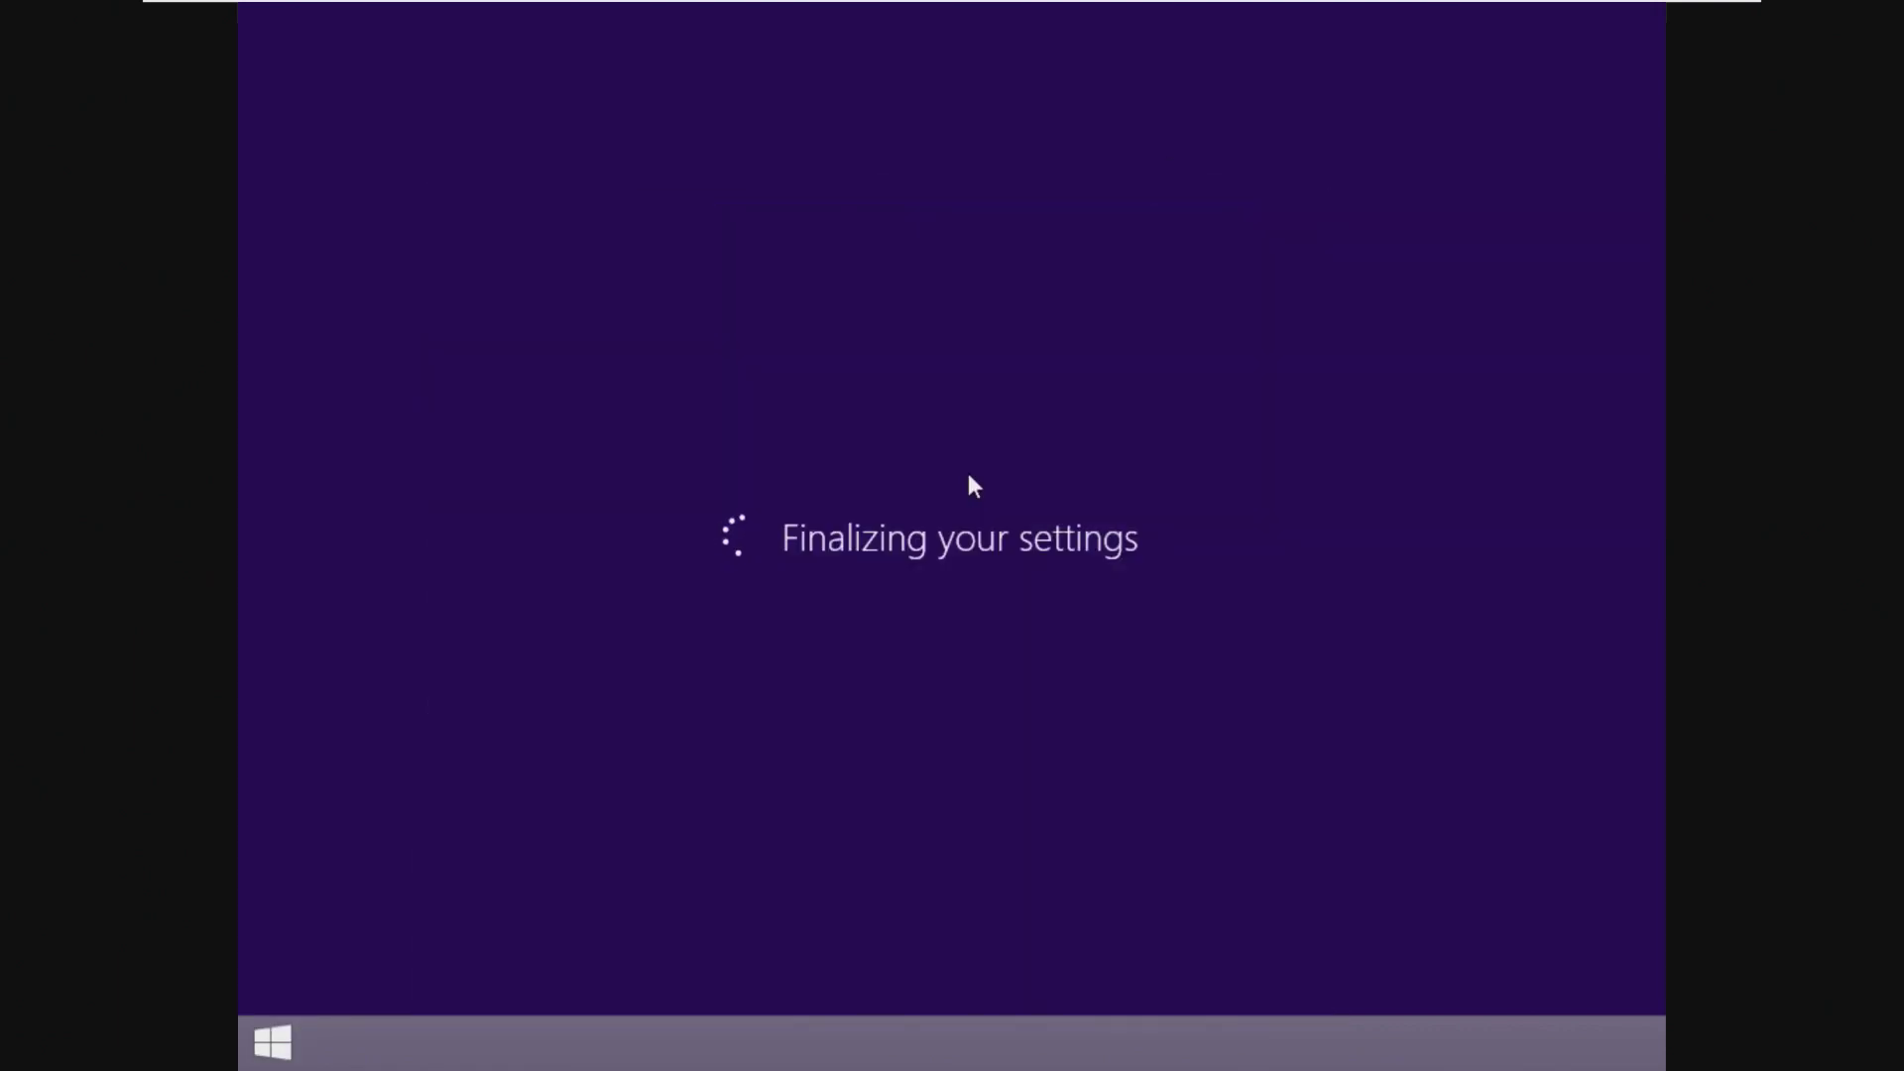
right_click(298, 1036)
right_click(286, 1037)
click(395, 1022)
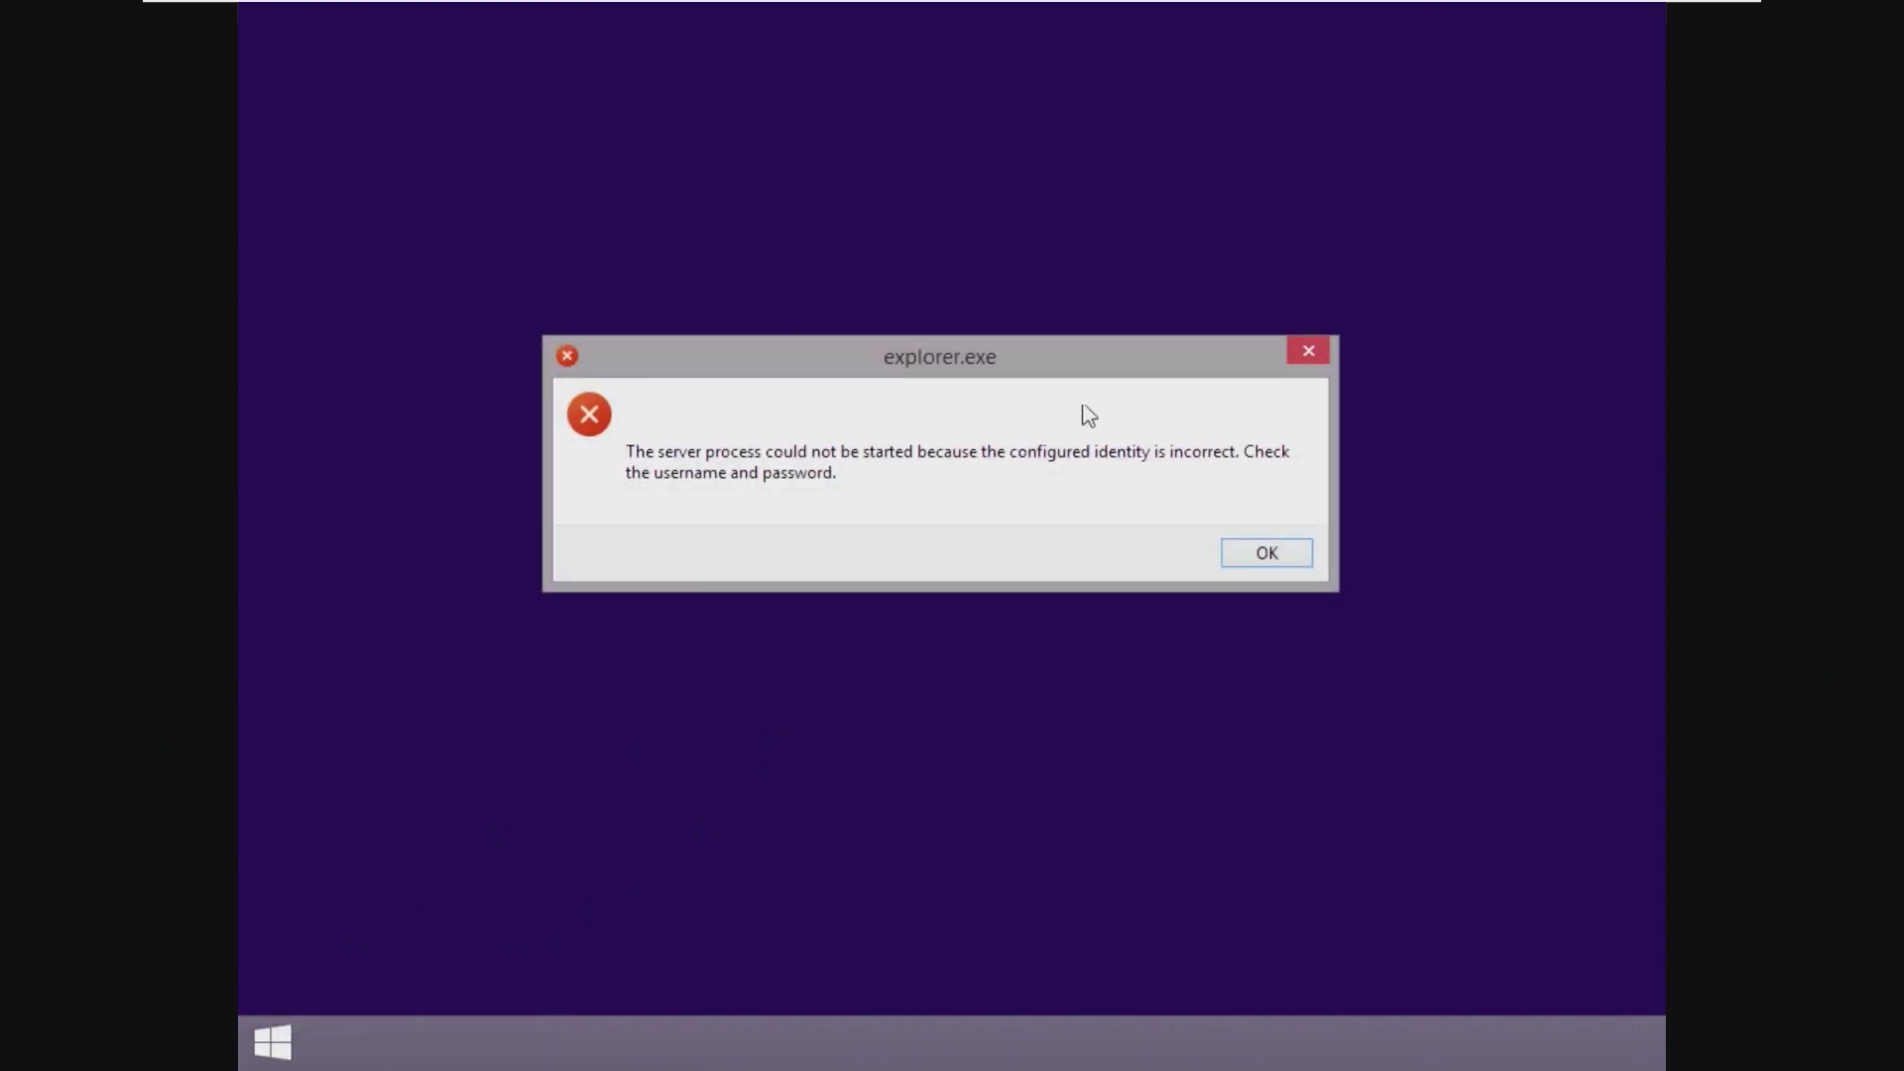
click(1228, 549)
click(1251, 552)
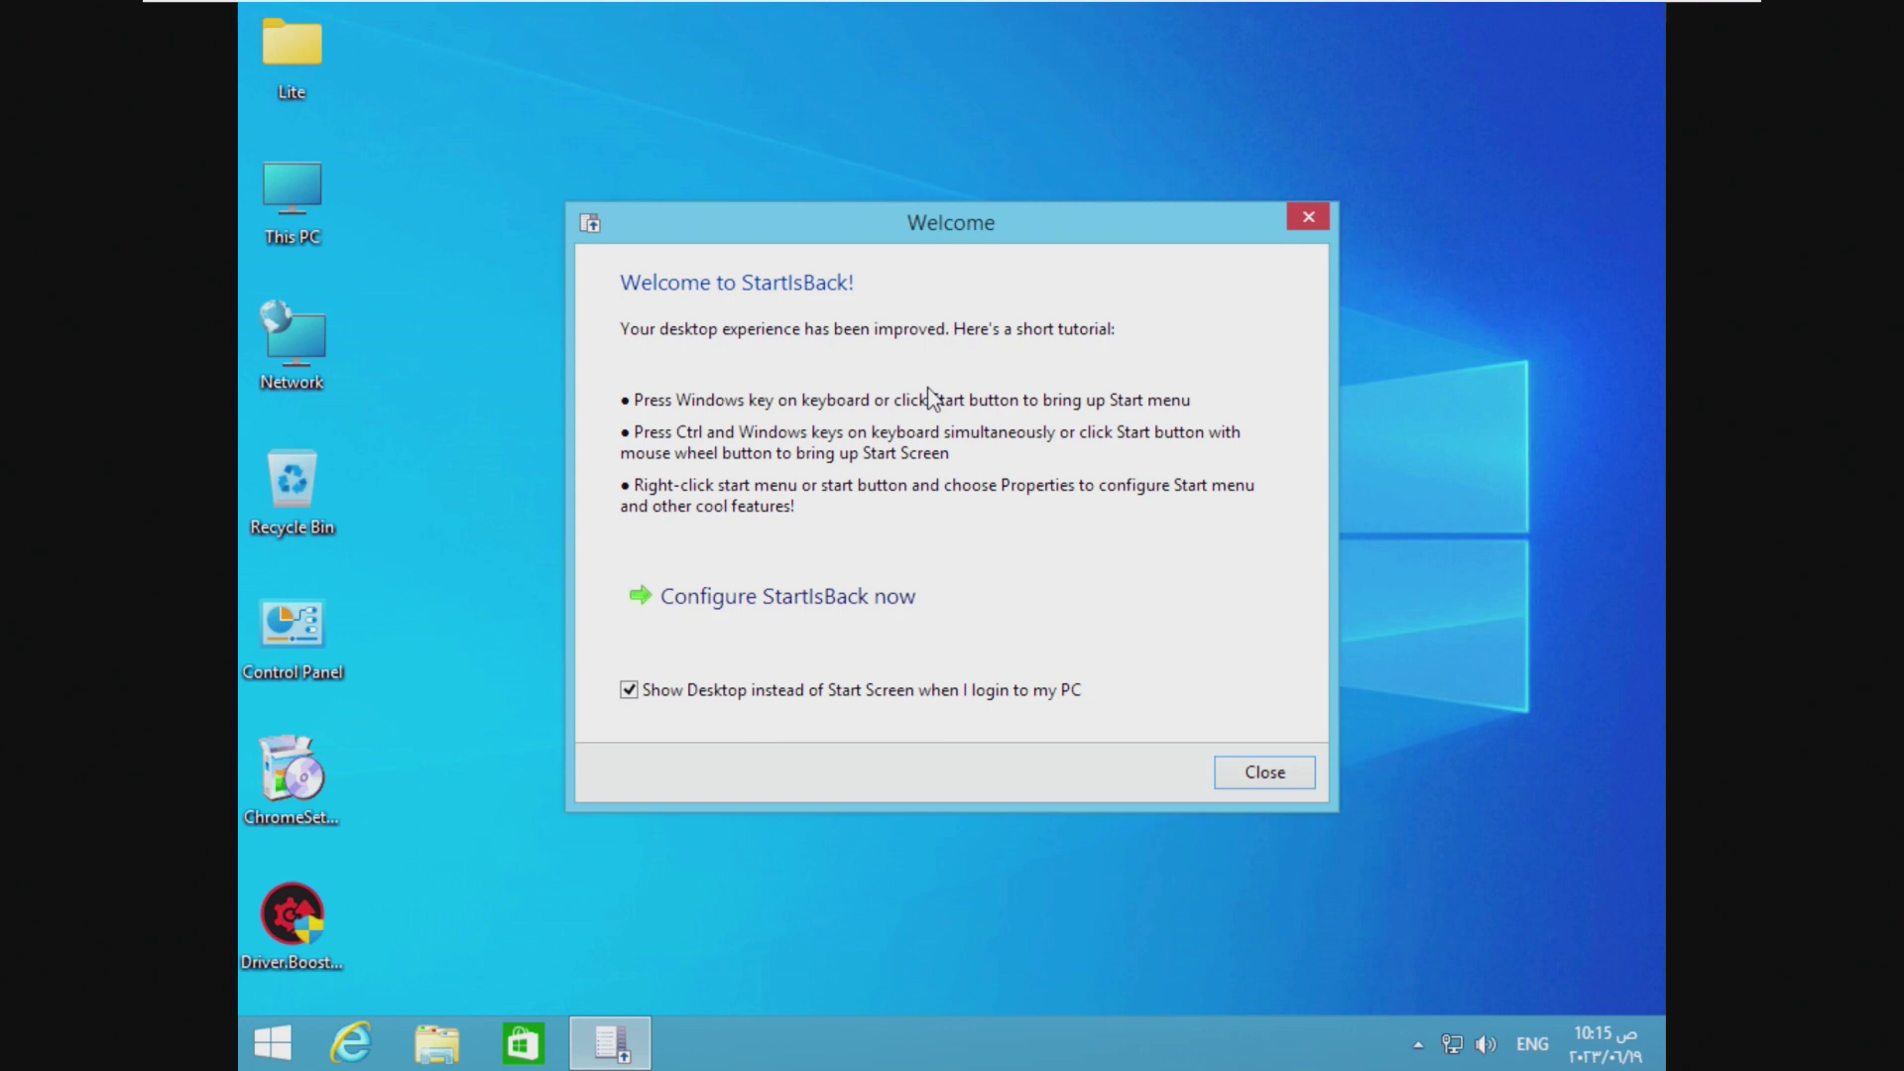
Step: Close the StartIsBack welcome, then briefly open the Start menu and taskbar calendar
click(1307, 218)
click(283, 1057)
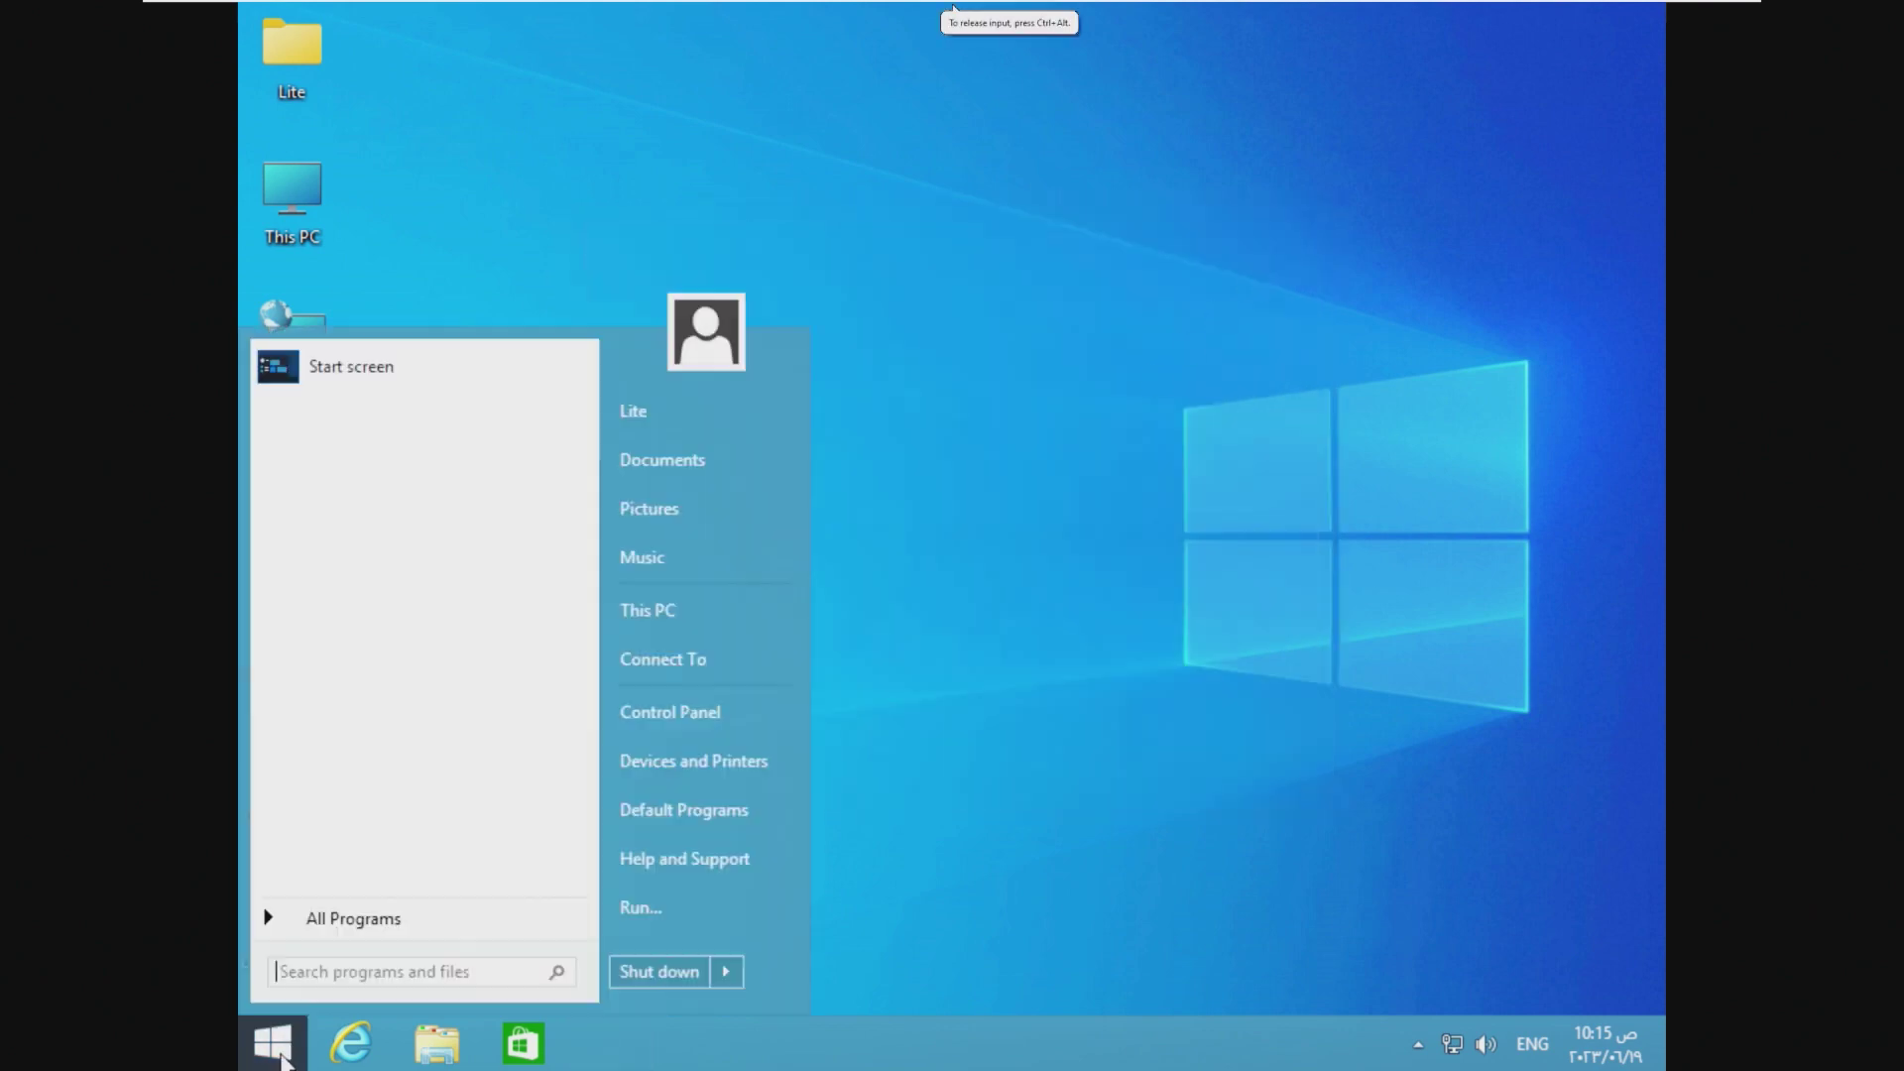
click(283, 1057)
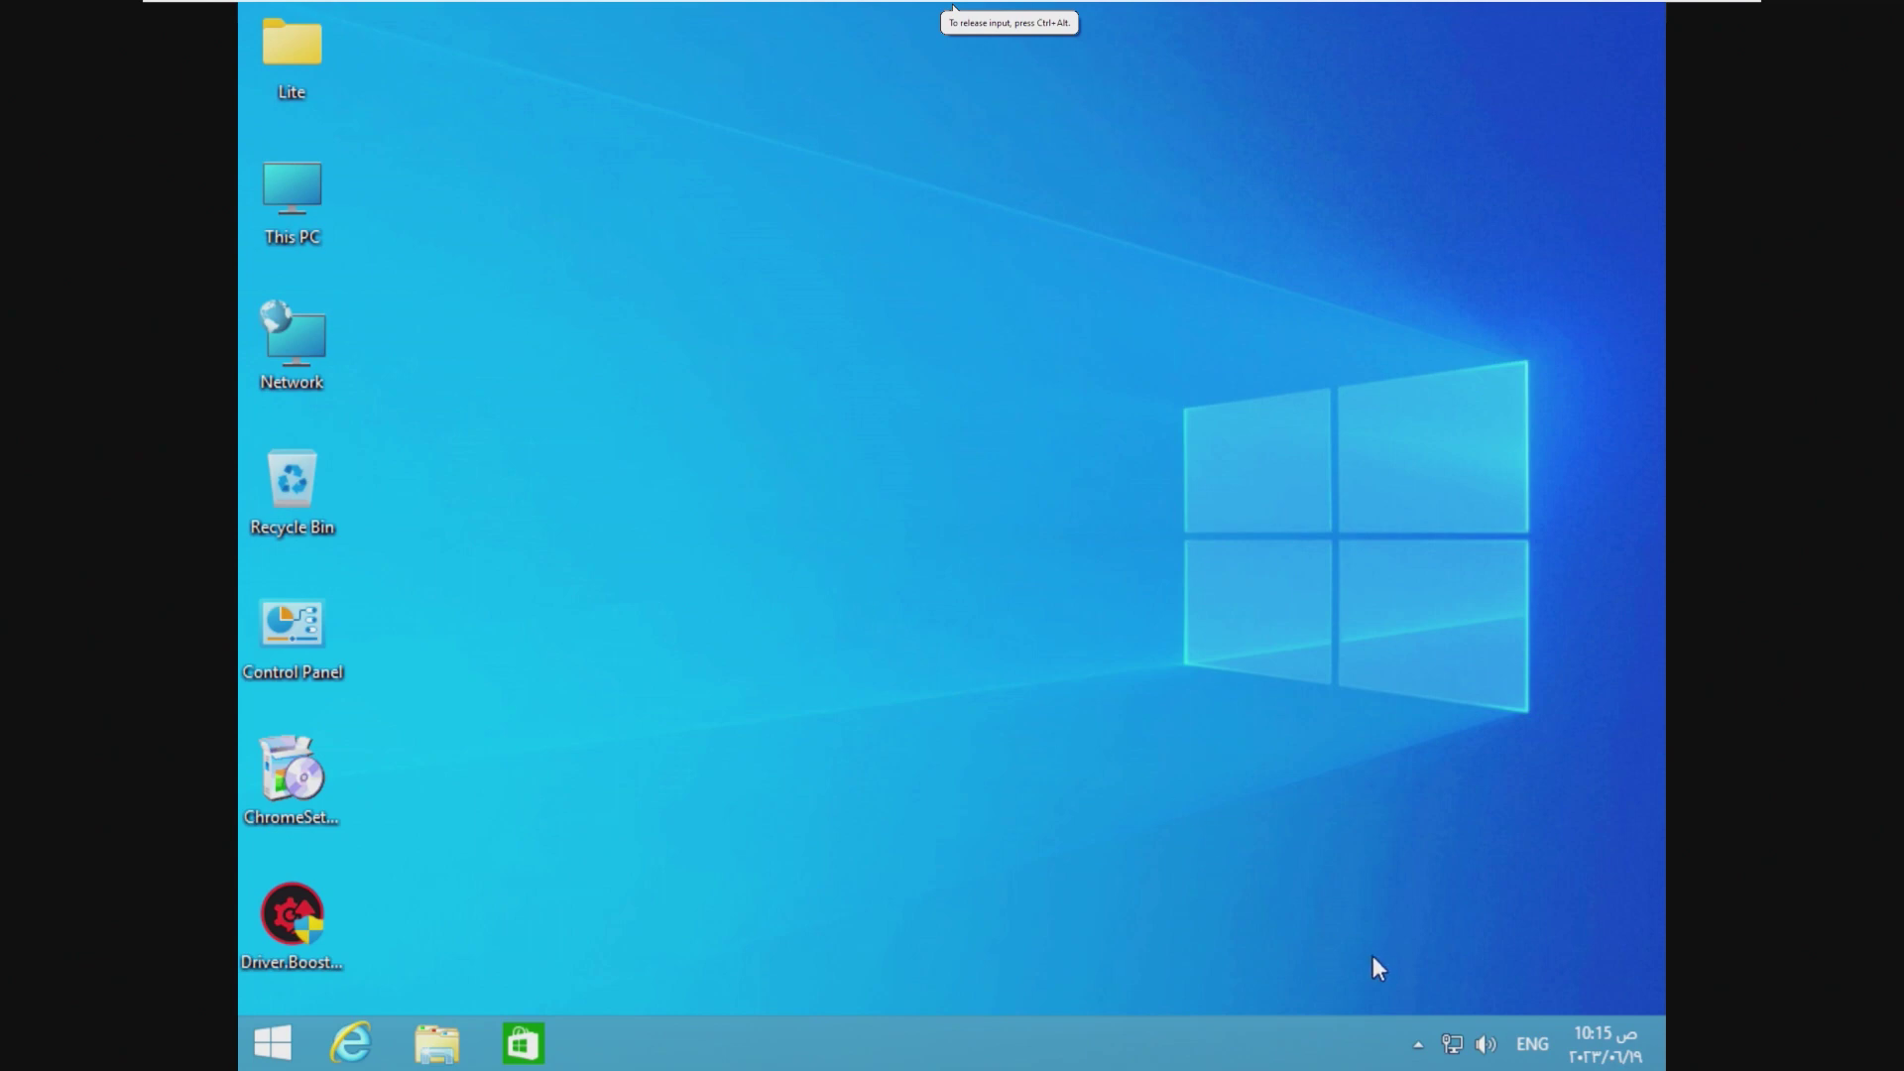
click(1604, 1044)
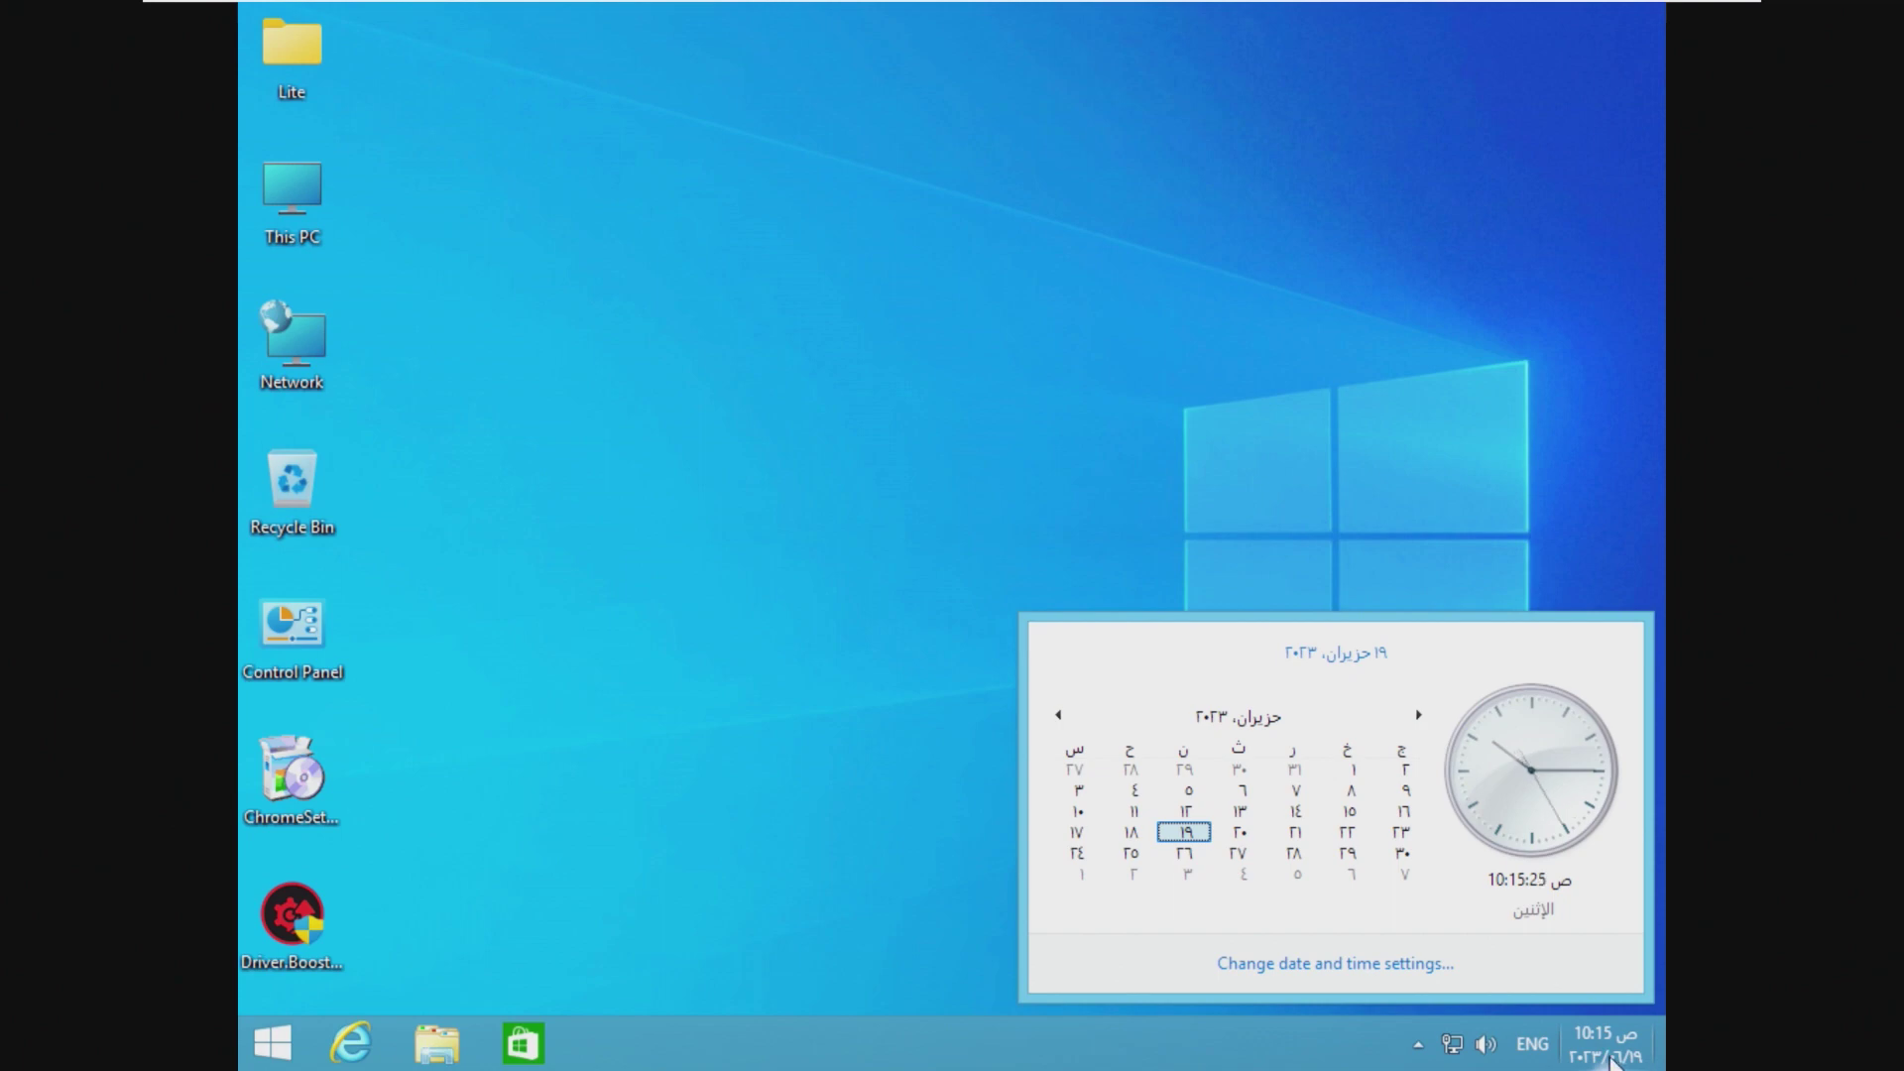
click(920, 765)
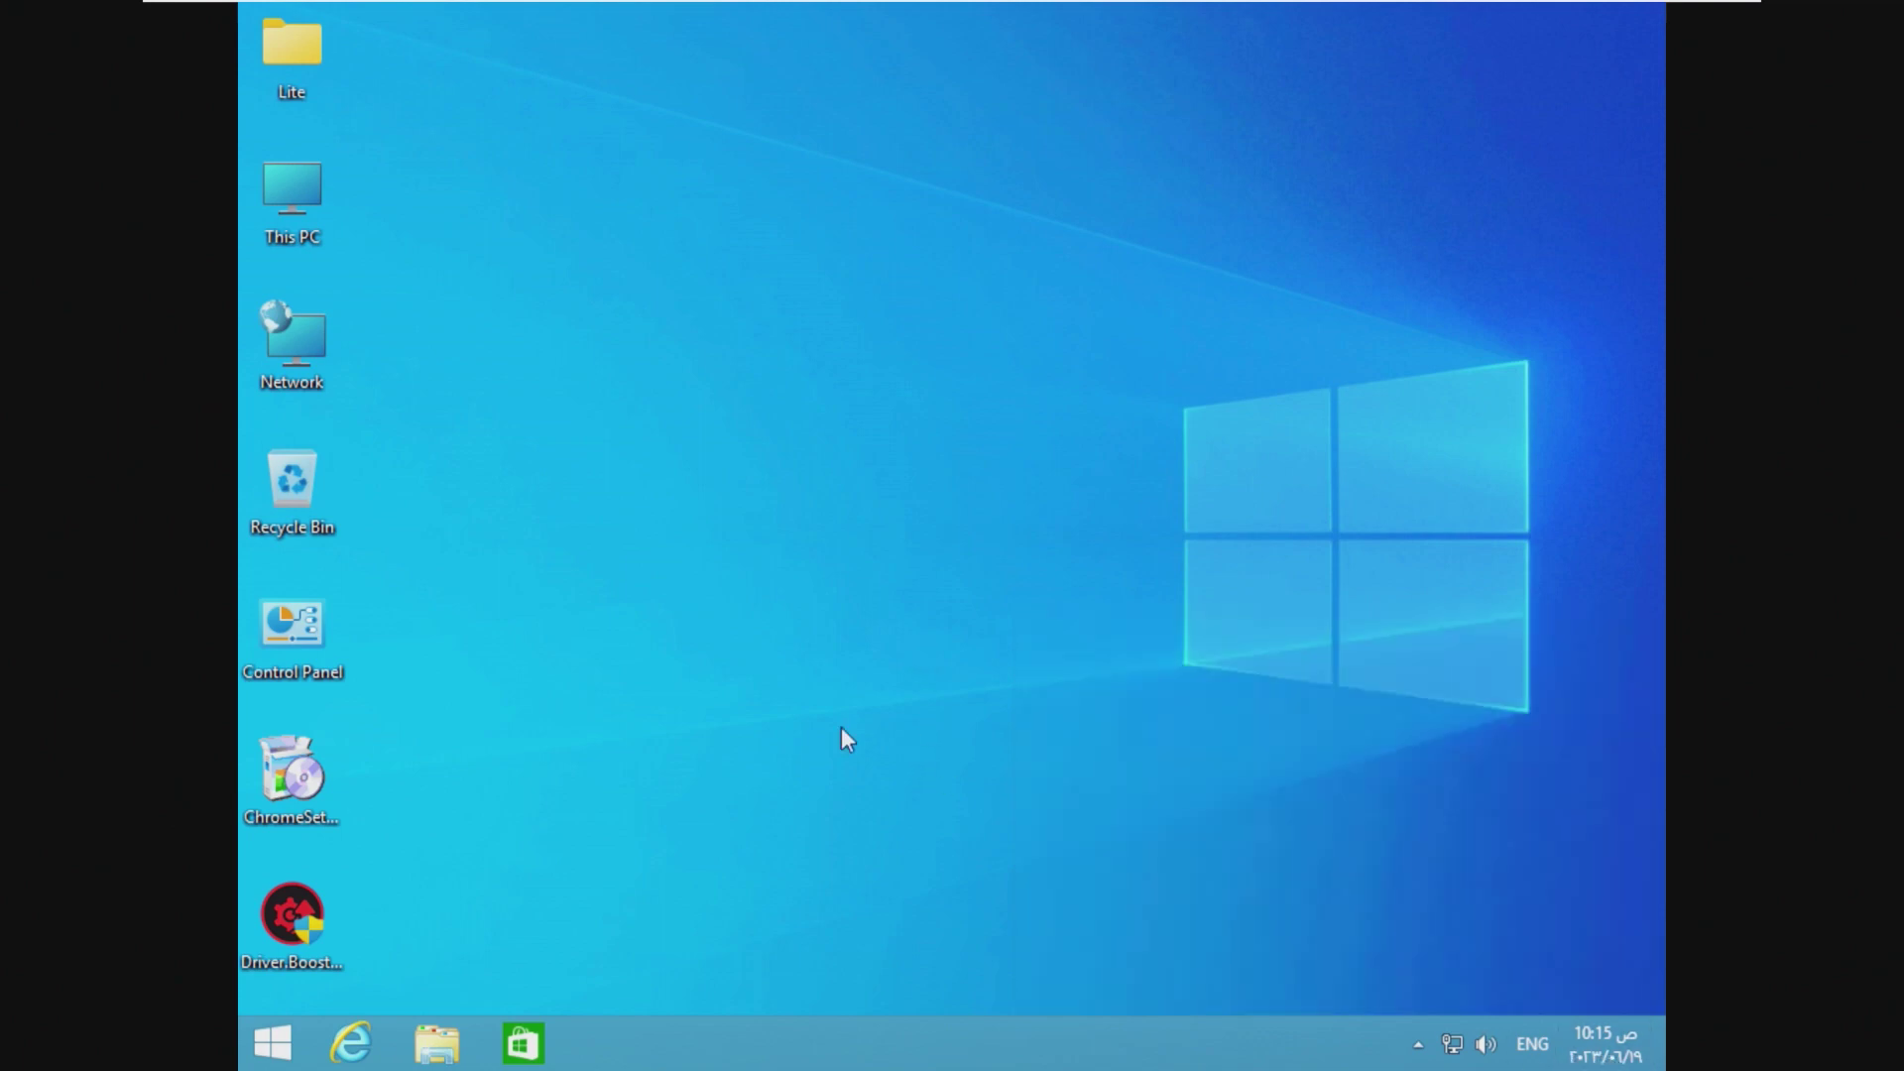
drag(1085, 646, 1283, 353)
Step: View the Lite folder, then open This PC, select its six folders and close it
double_click(285, 77)
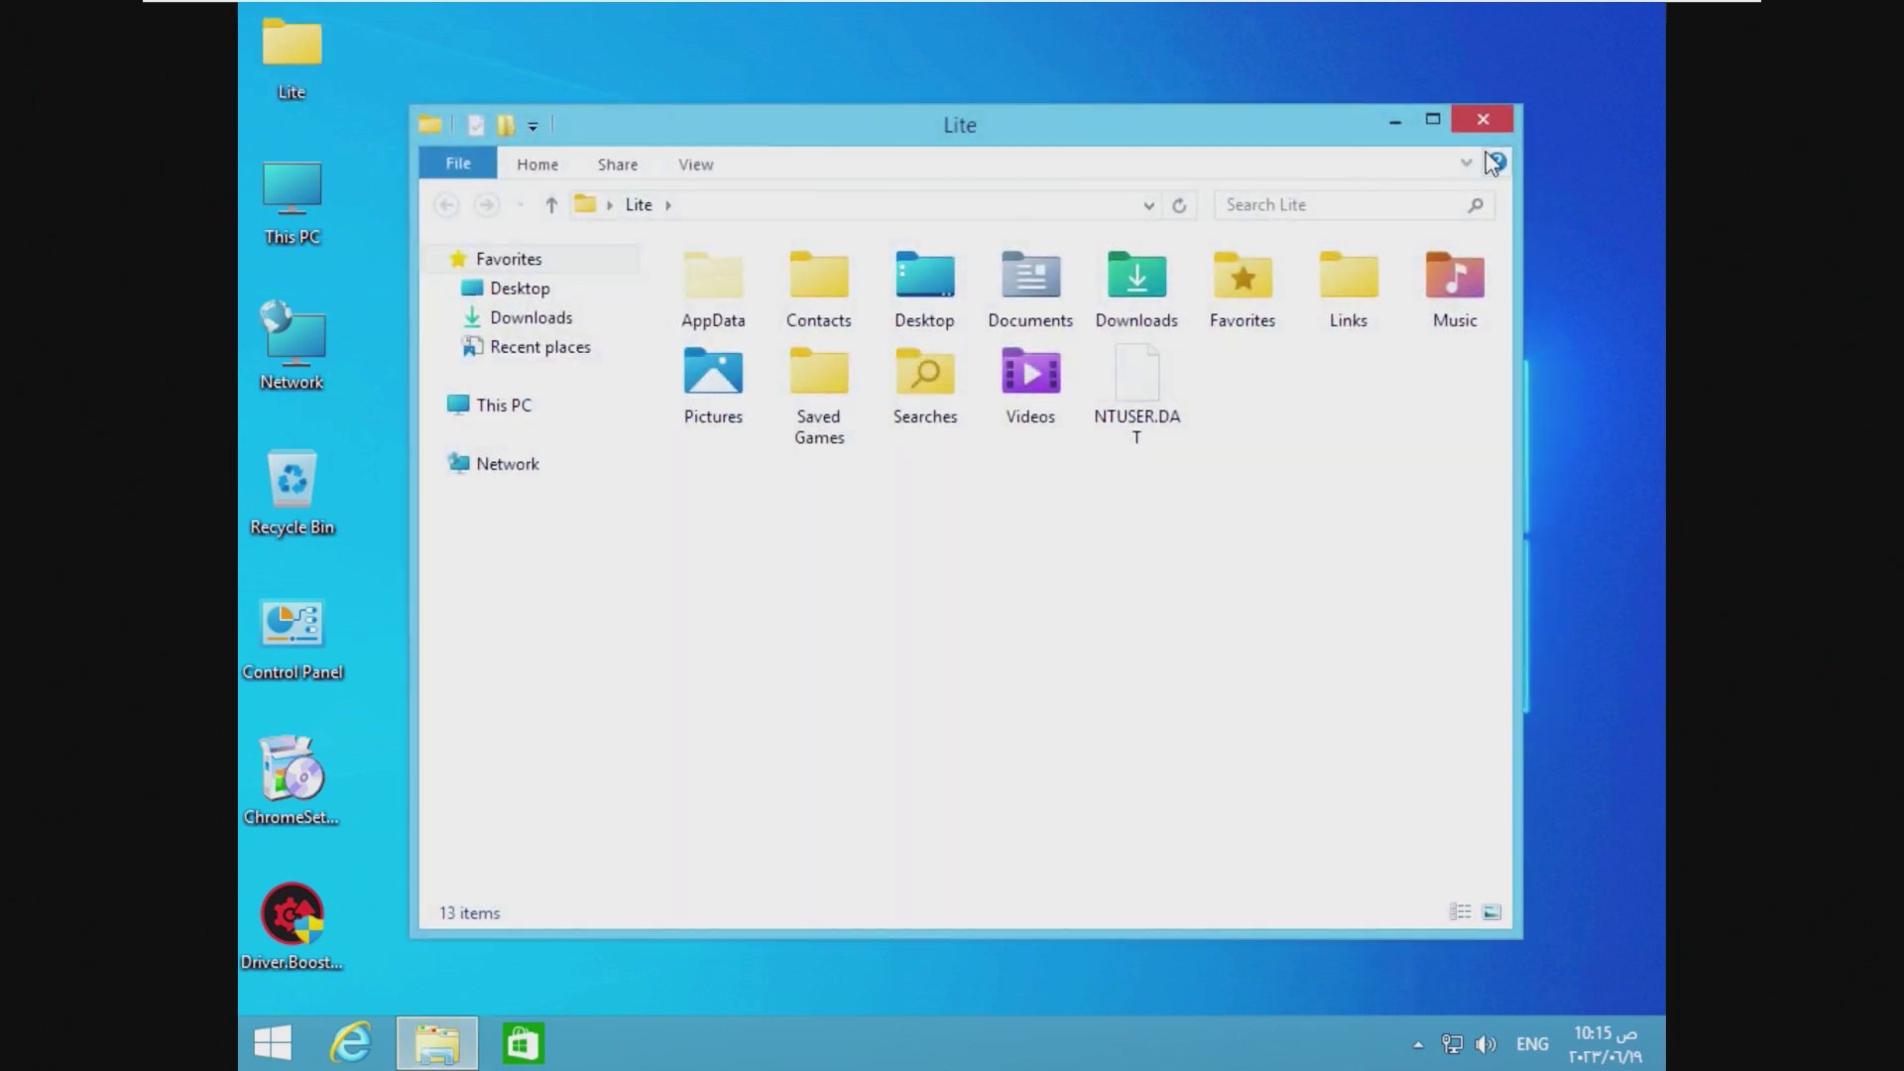
click(1482, 120)
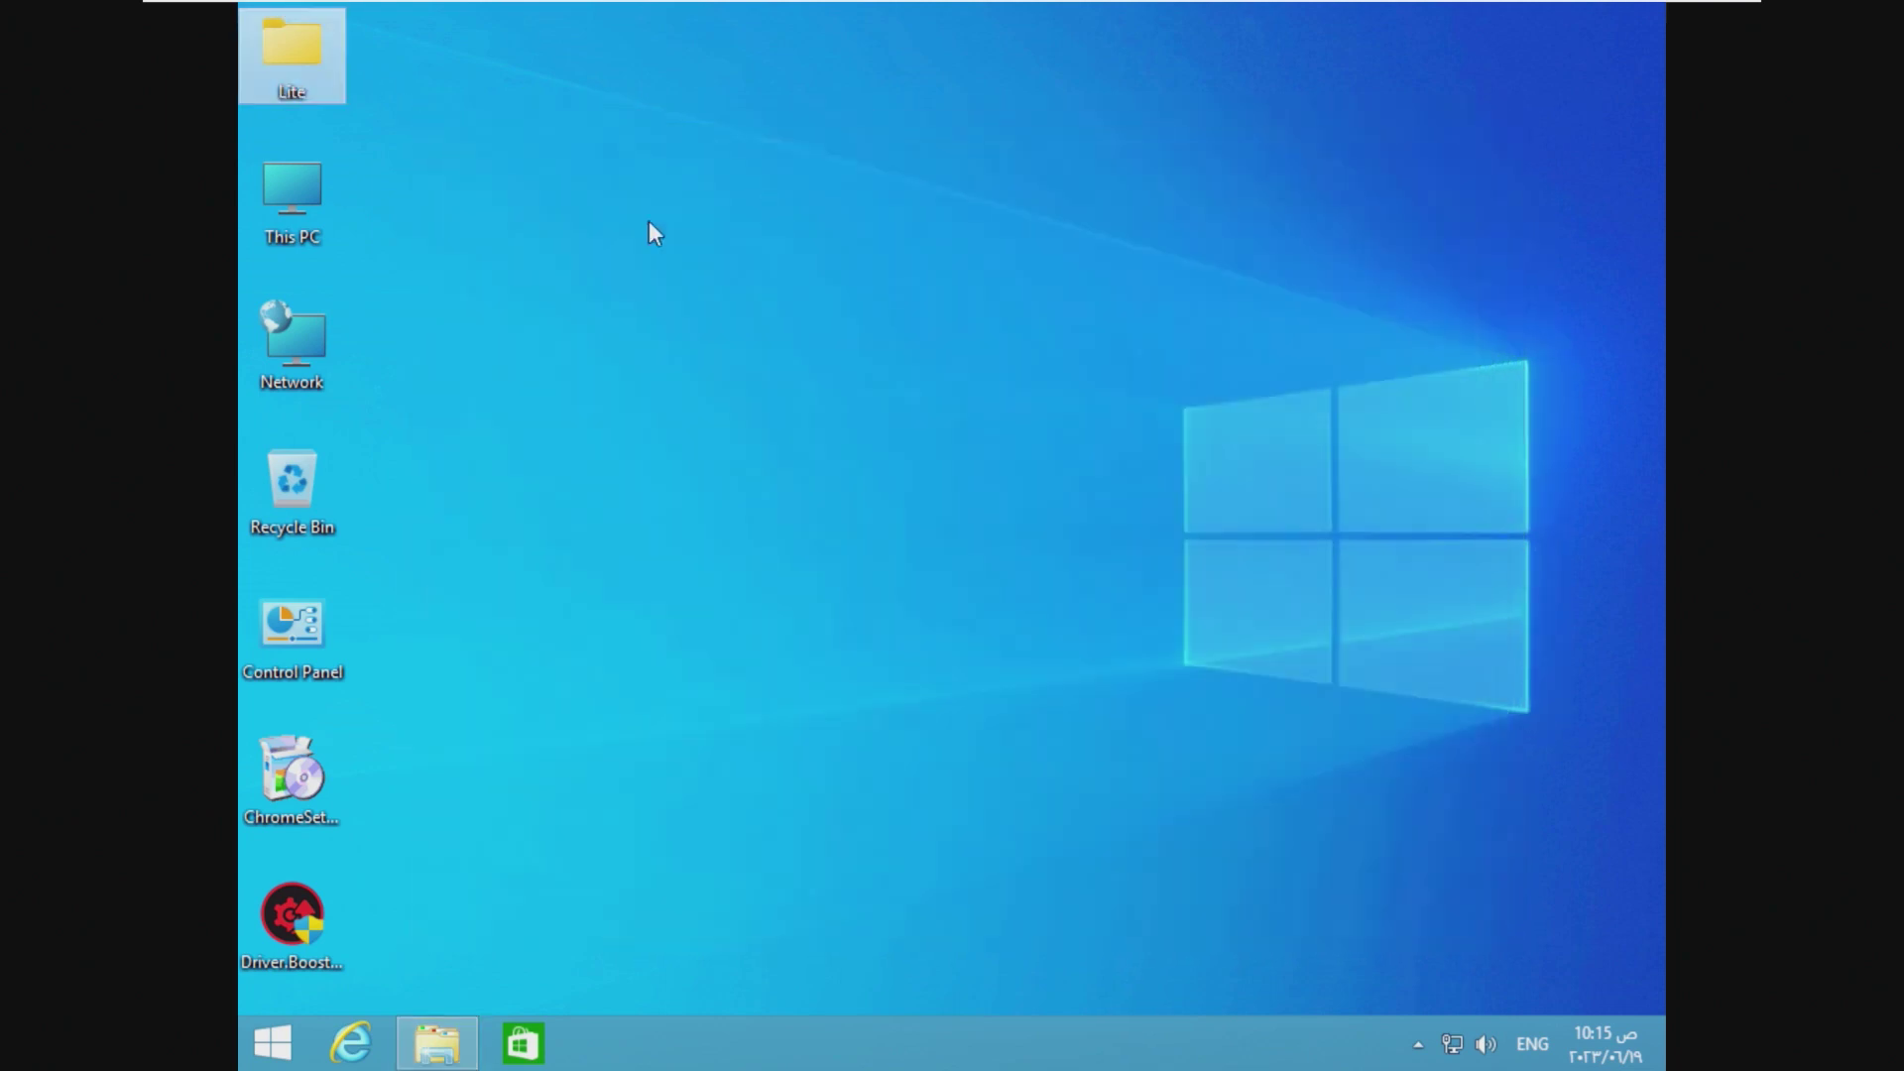
double_click(318, 206)
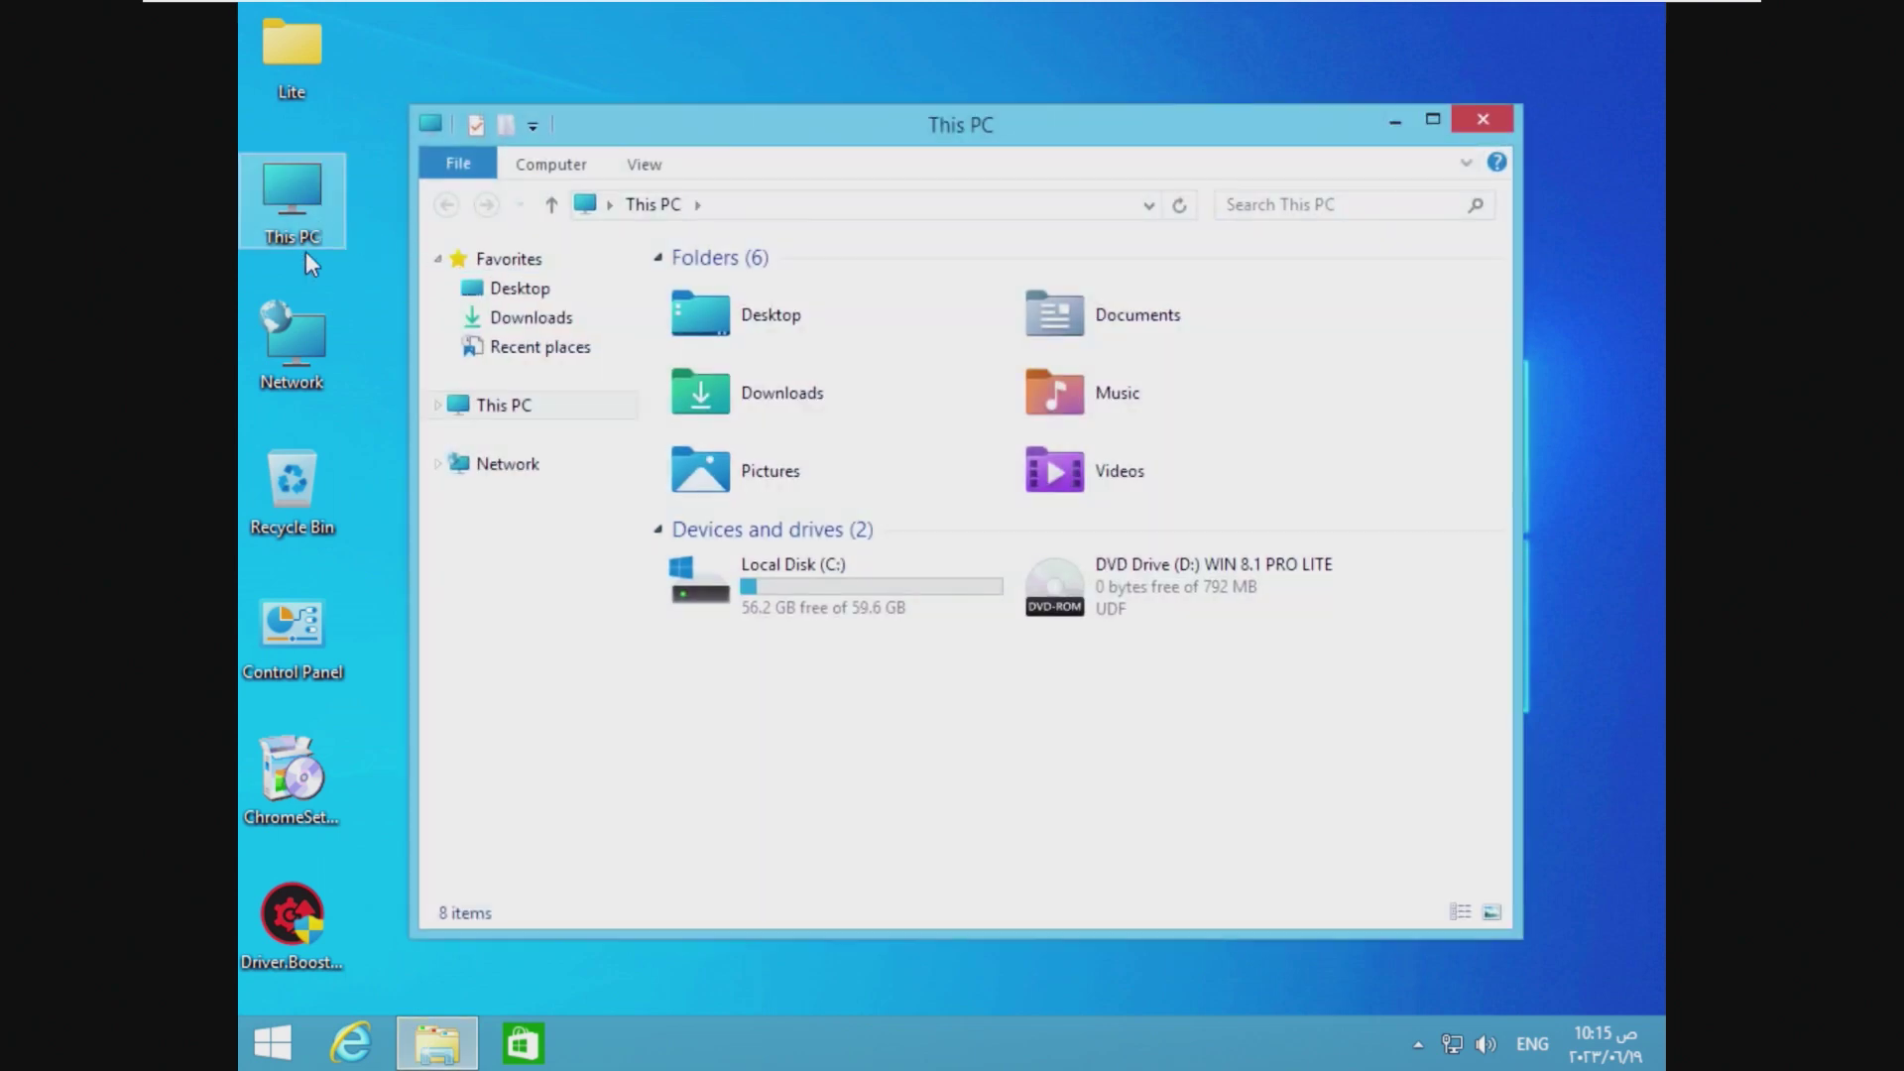
drag(1086, 337, 1398, 387)
drag(1433, 469, 734, 294)
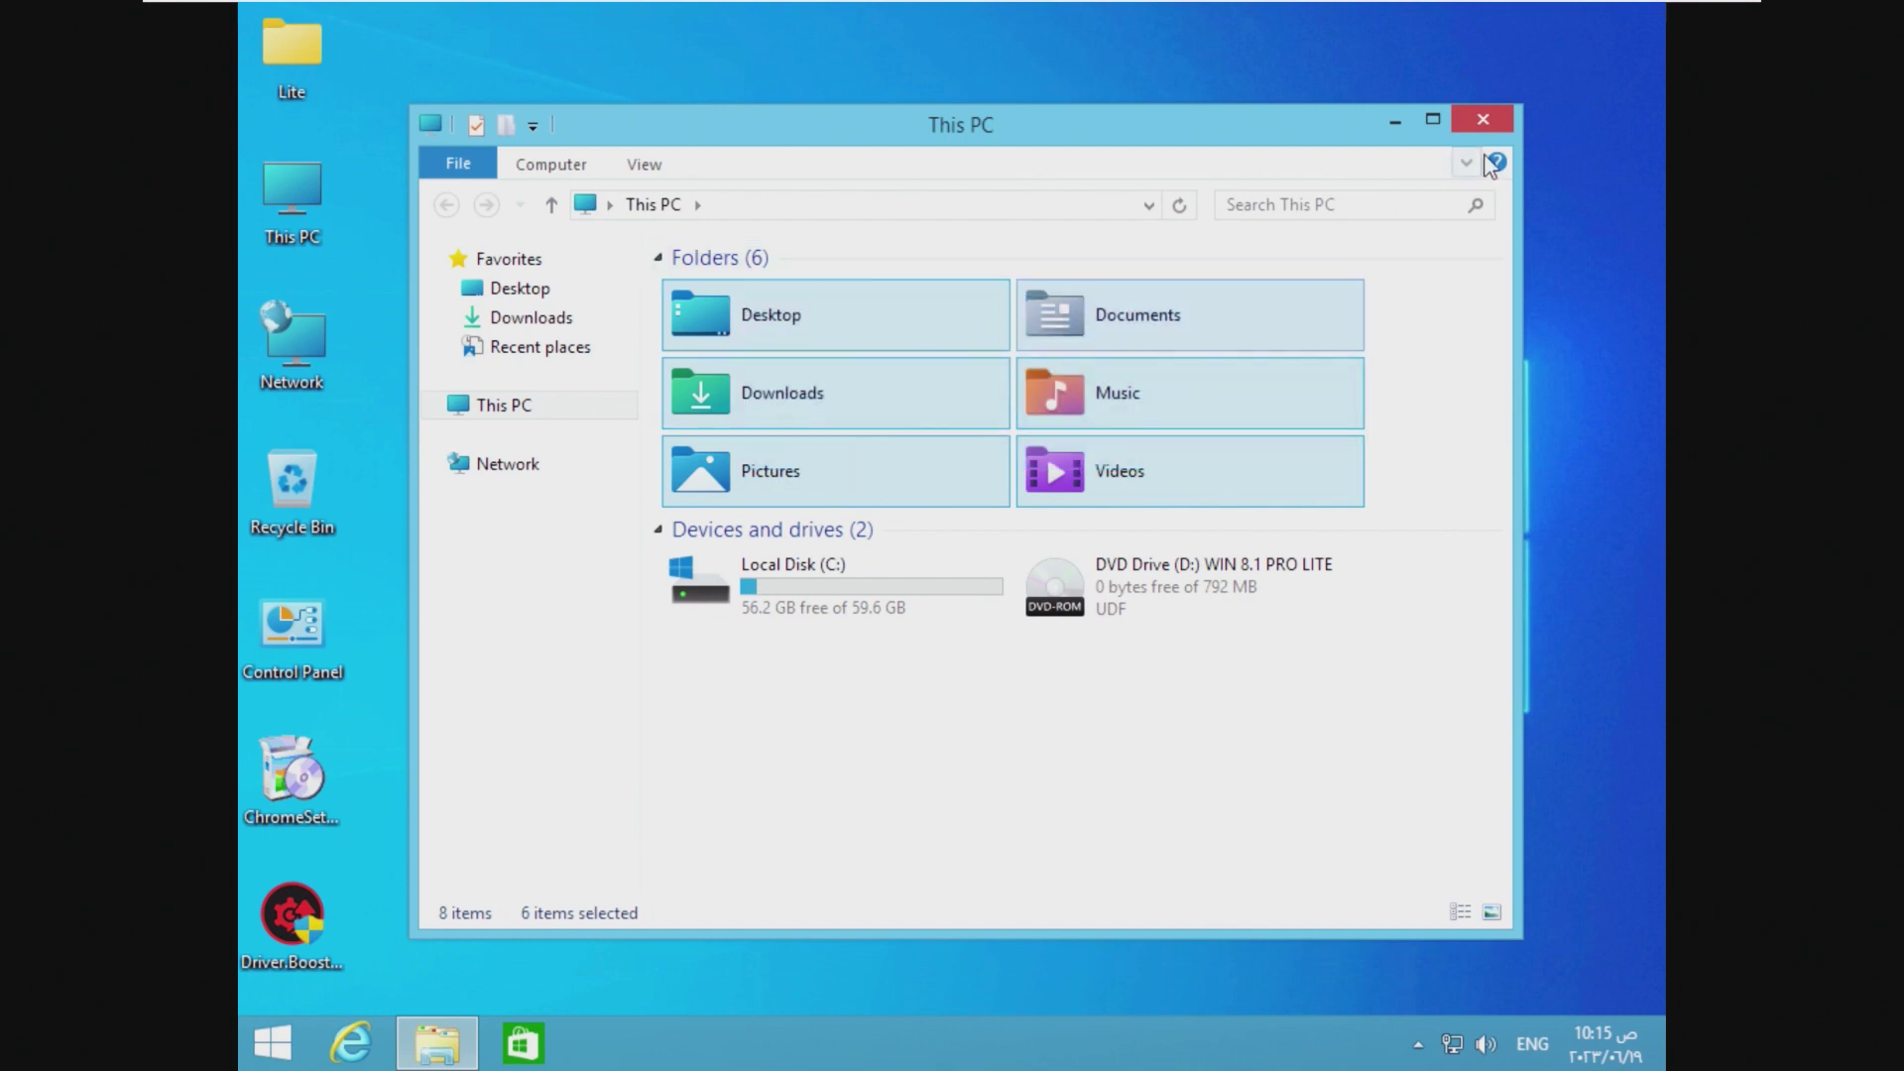
click(1482, 119)
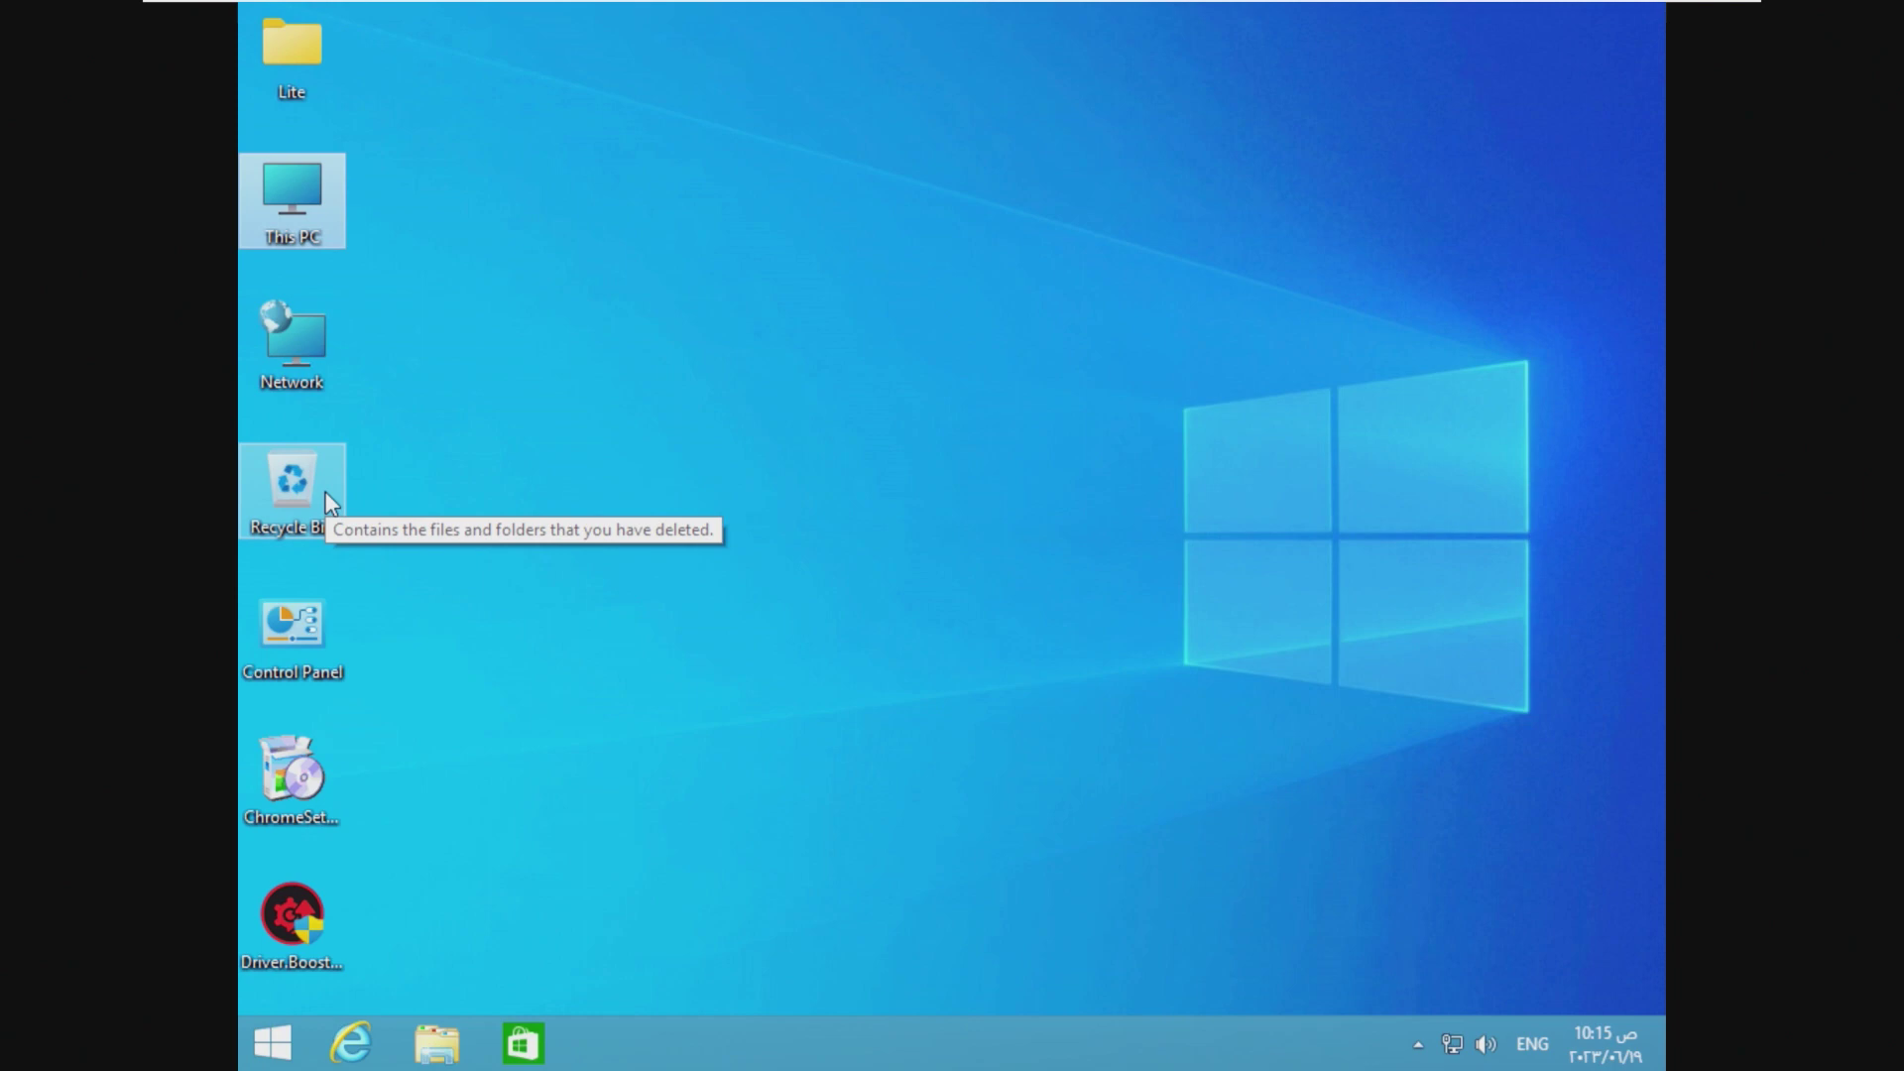
Step: View and close the Network folder and Control Panel, then select the installer icons
double_click(307, 351)
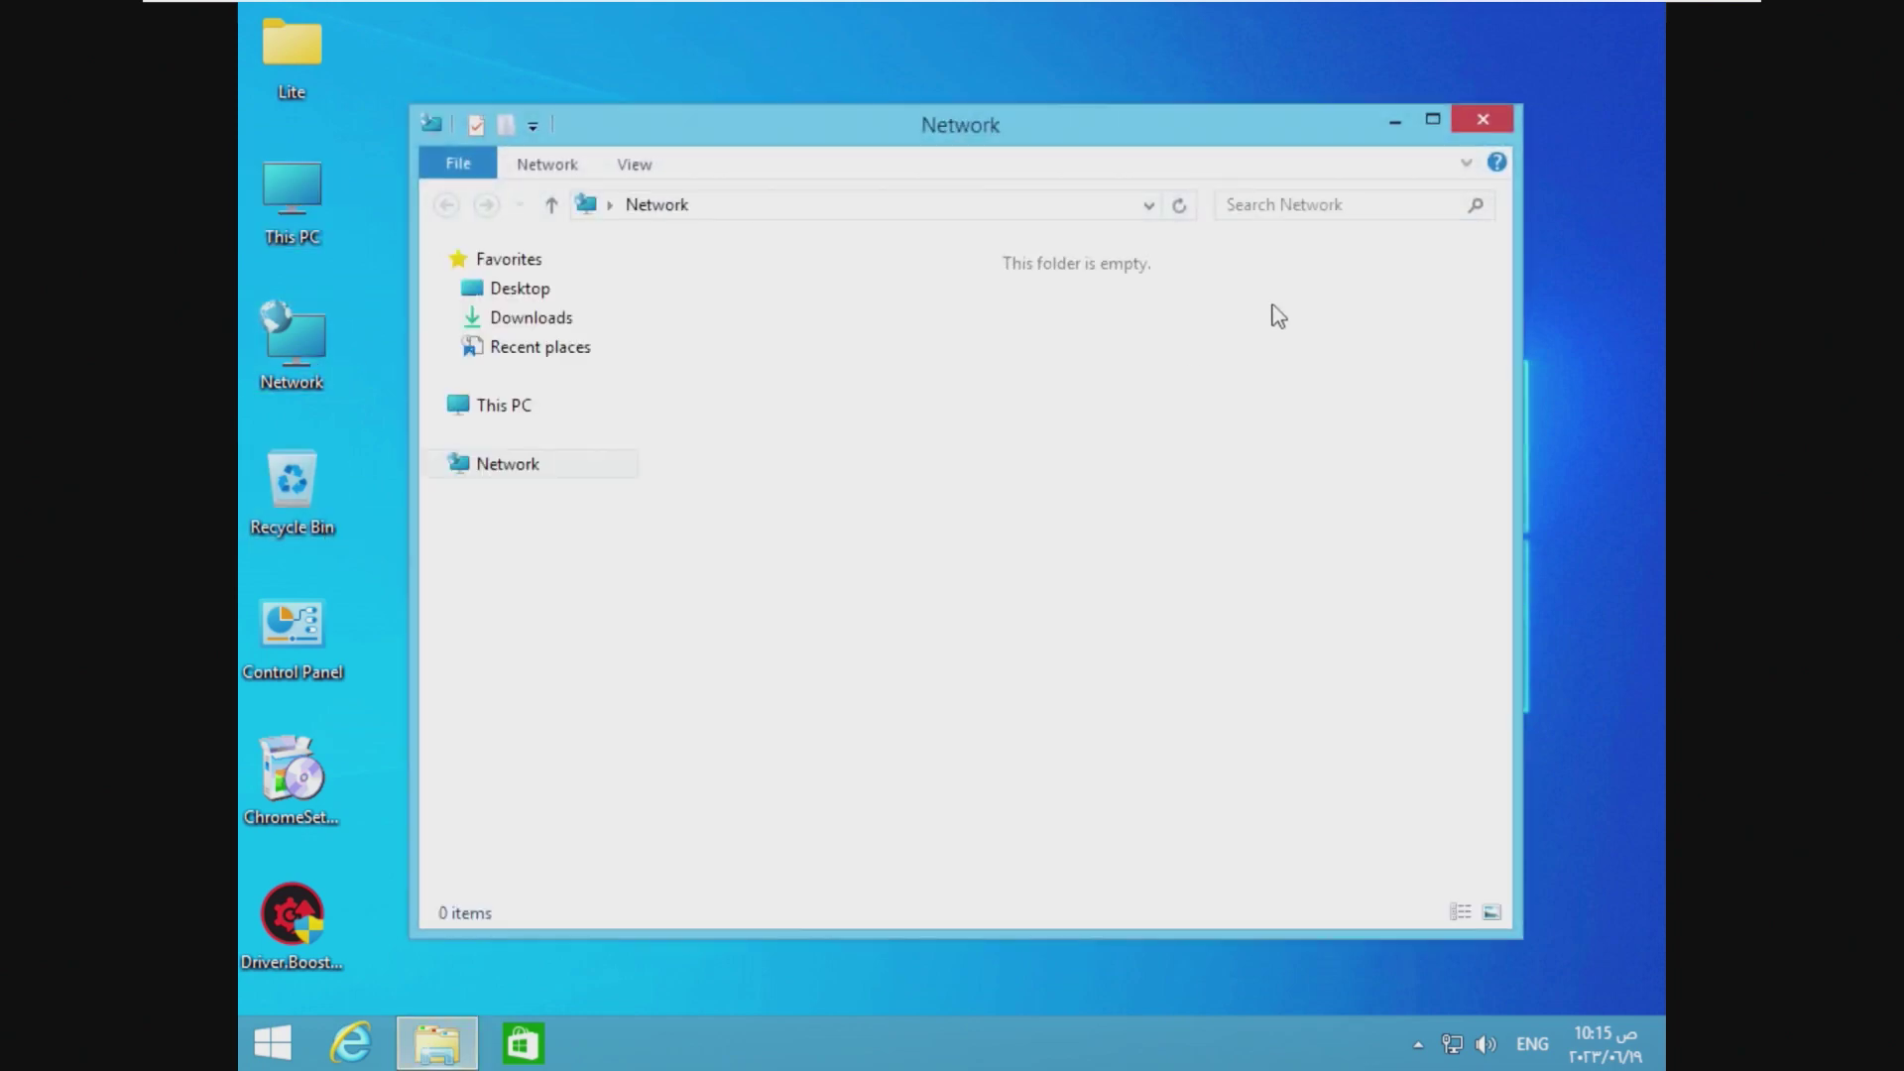
click(1479, 119)
double_click(291, 624)
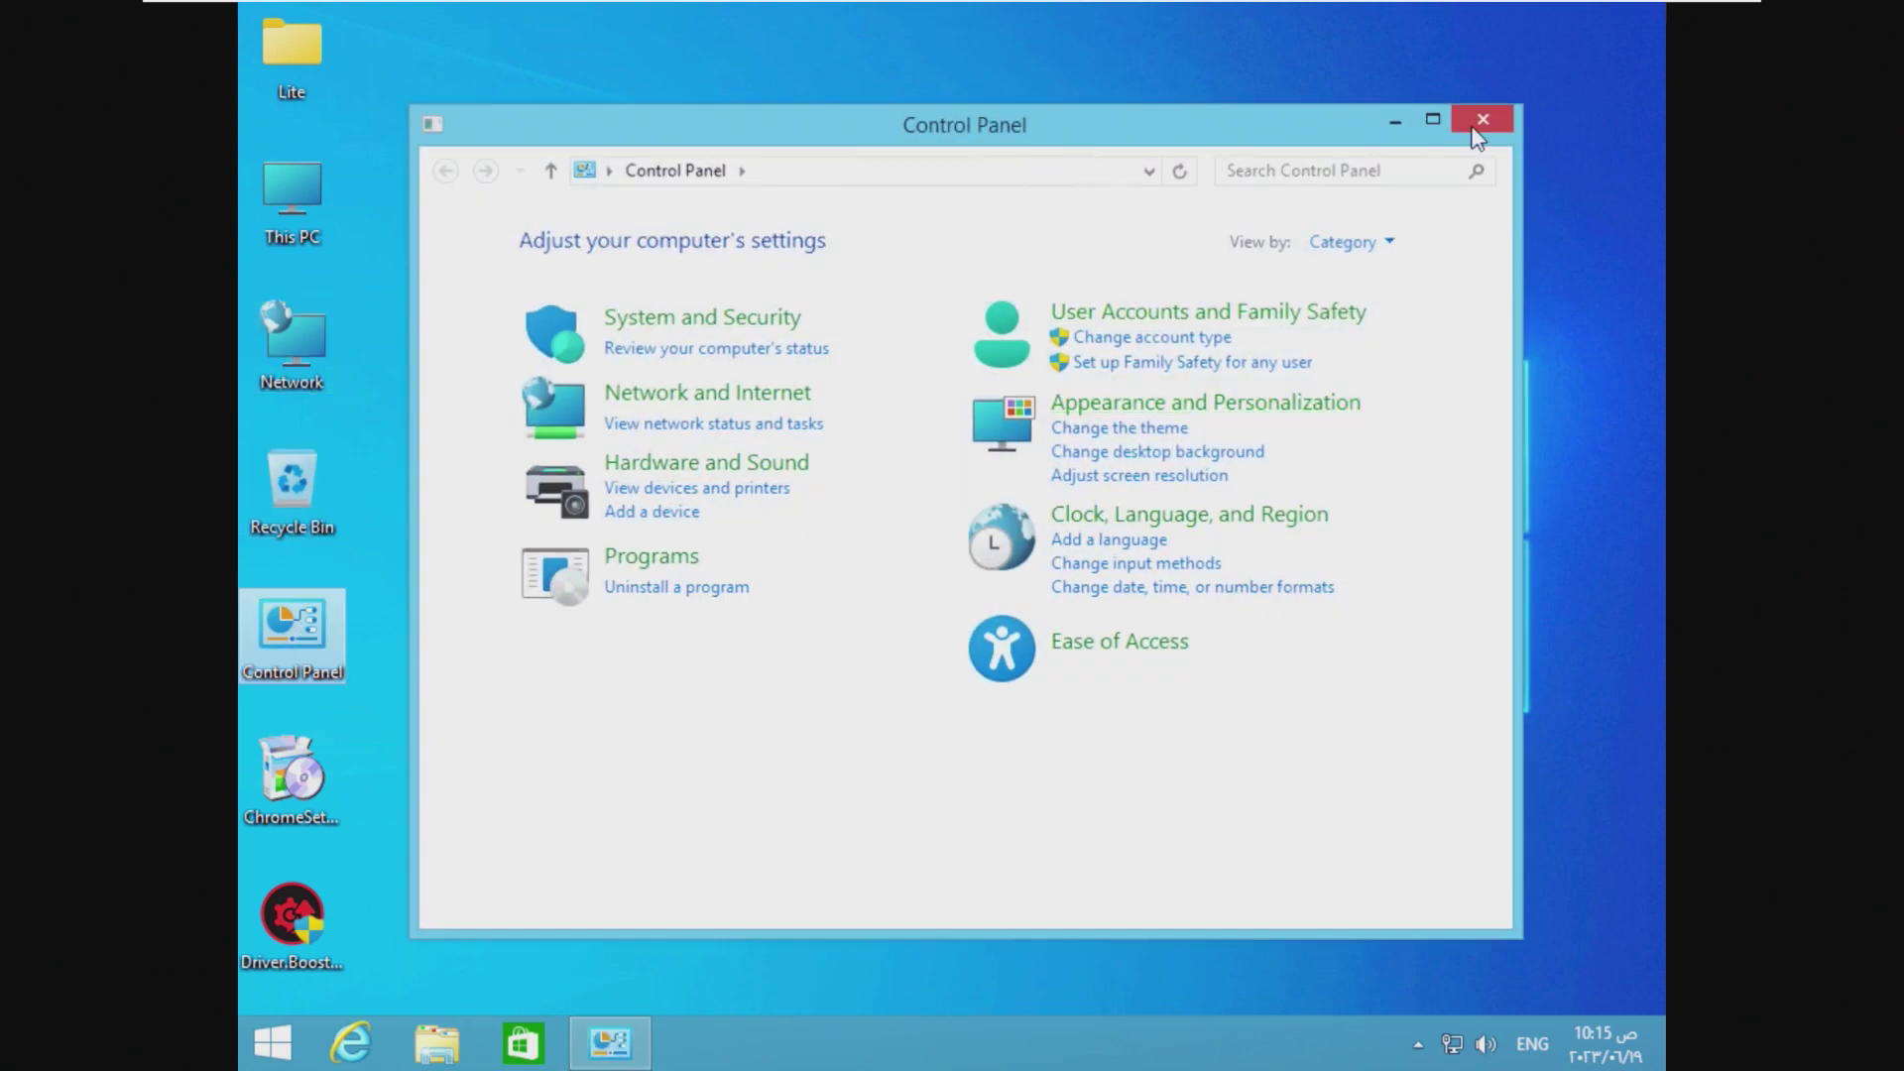
click(1475, 121)
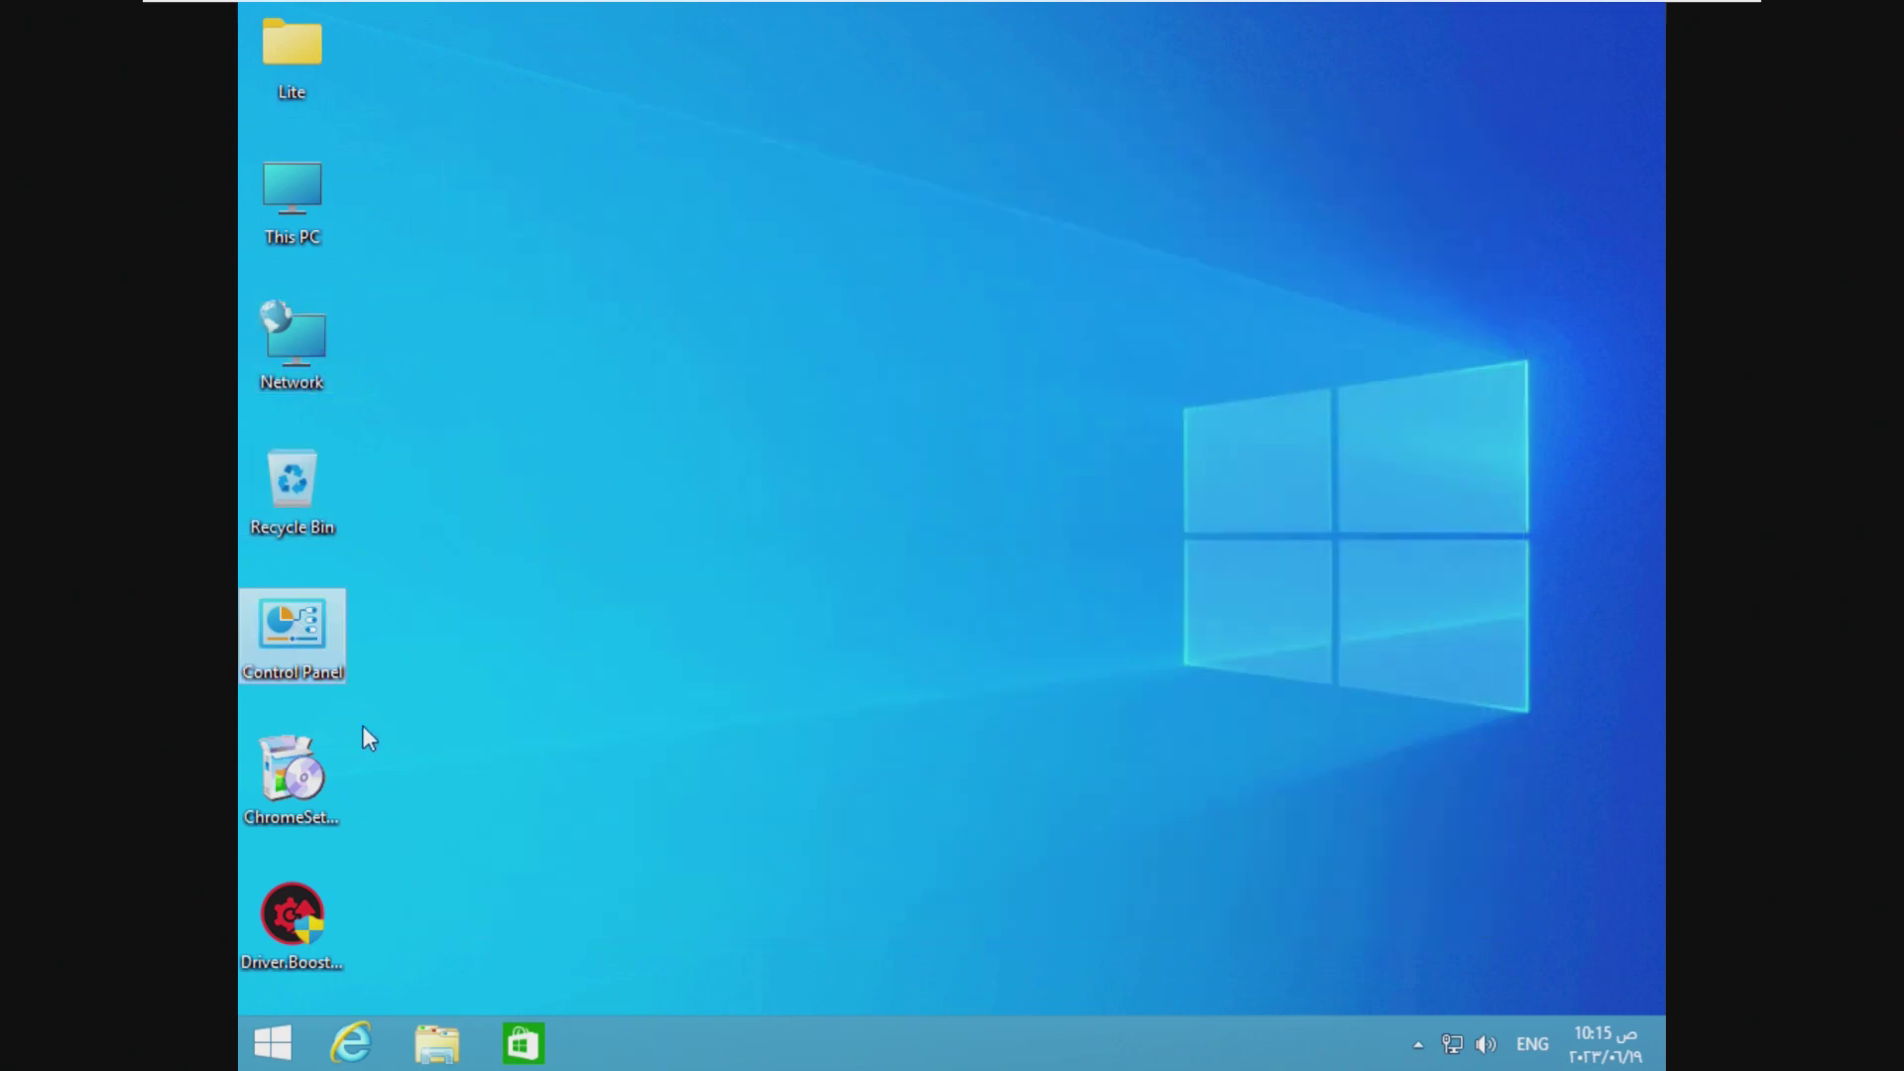
click(281, 808)
double_click(292, 917)
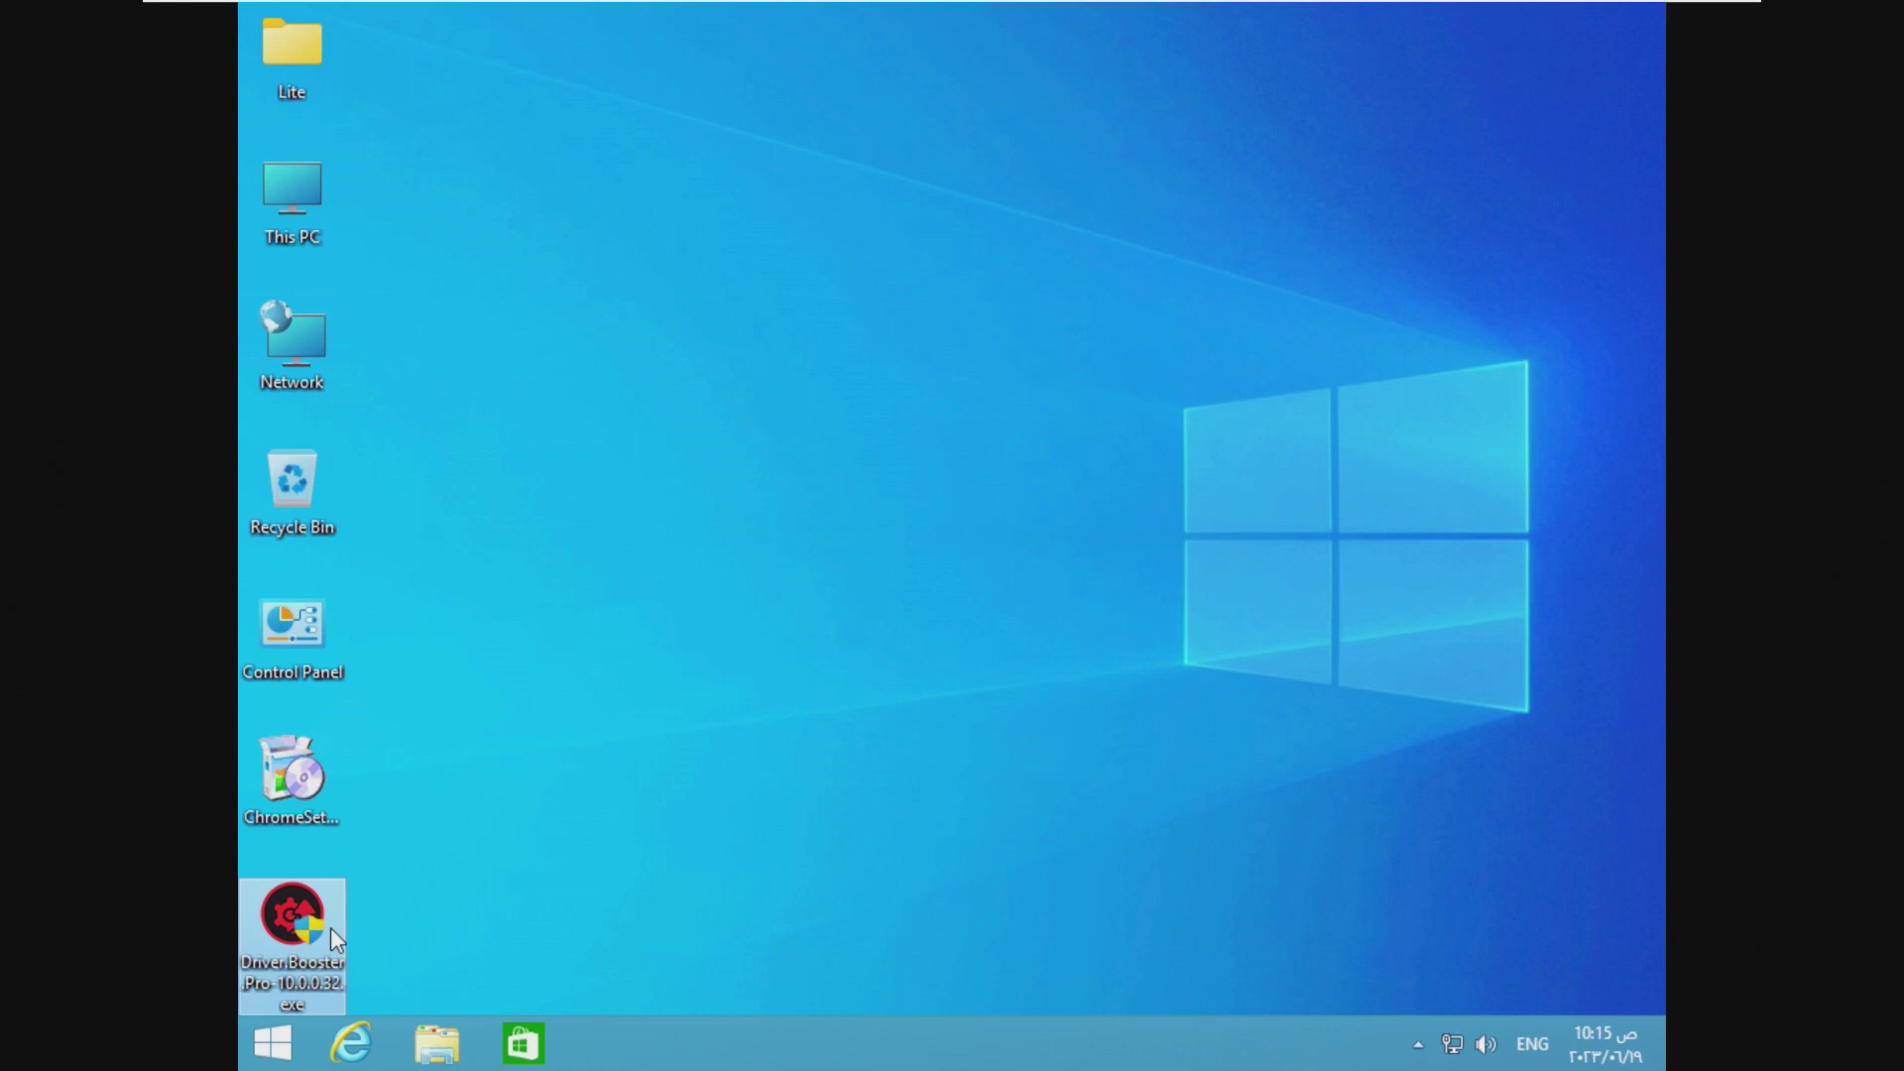
Step: Launch ChromeSetup, dismiss its permission prompt and decline installing Chrome
double_click(291, 778)
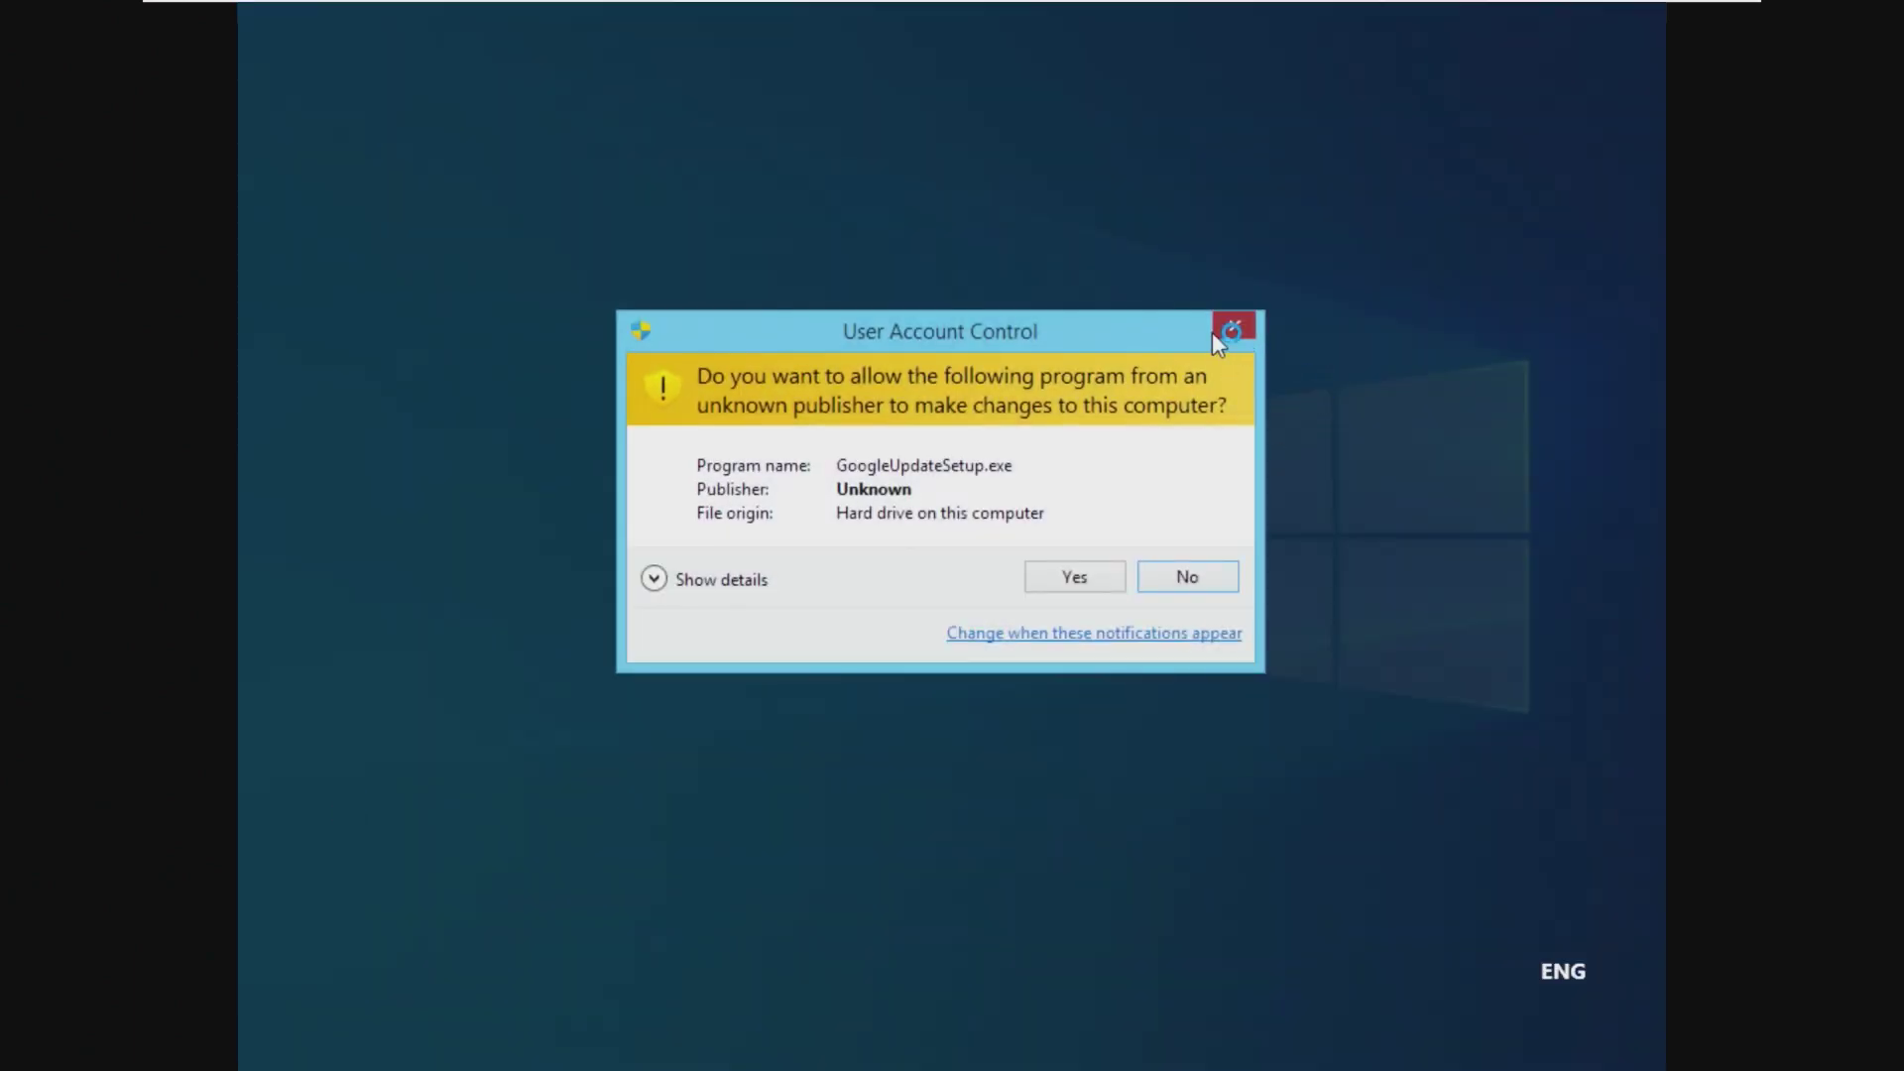
click(1232, 323)
click(745, 561)
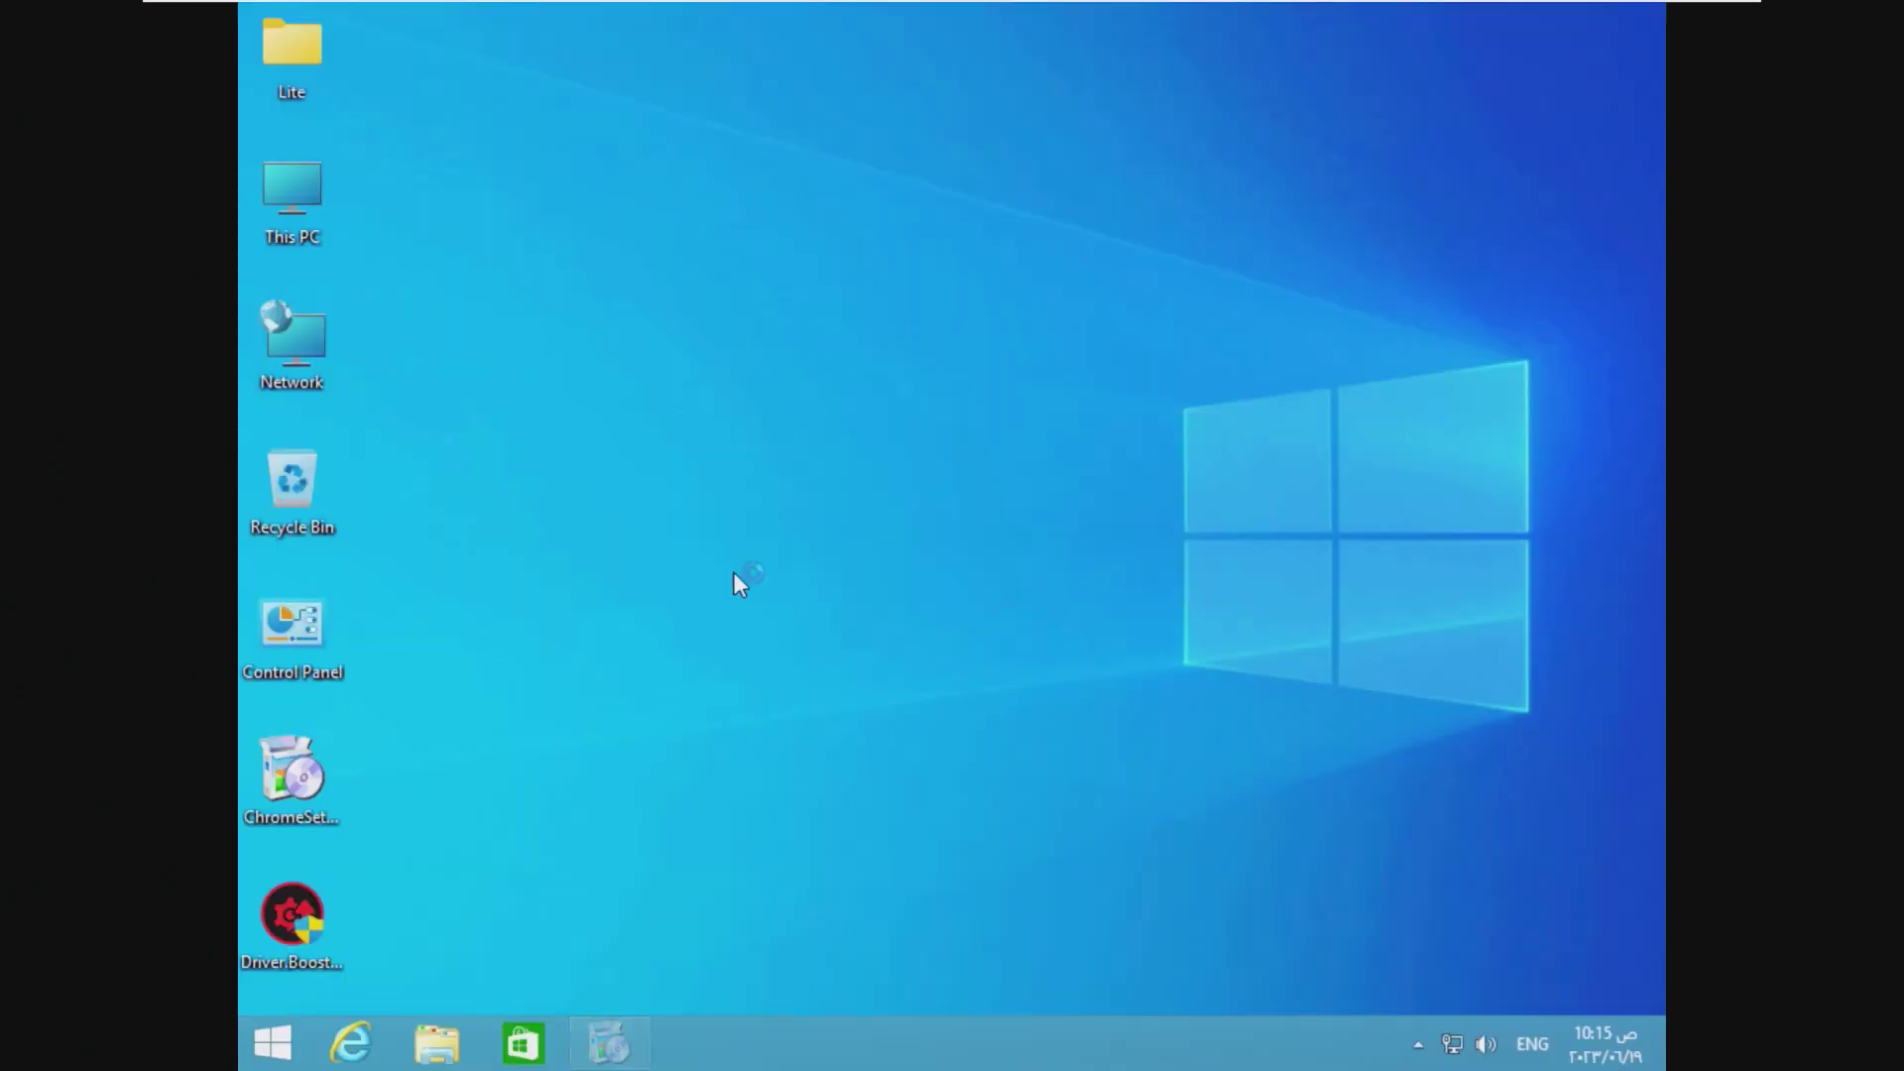
Step: Launch the Driver Booster installer, allow it, accept English, then cancel the setup
click(287, 922)
double_click(287, 922)
click(1081, 585)
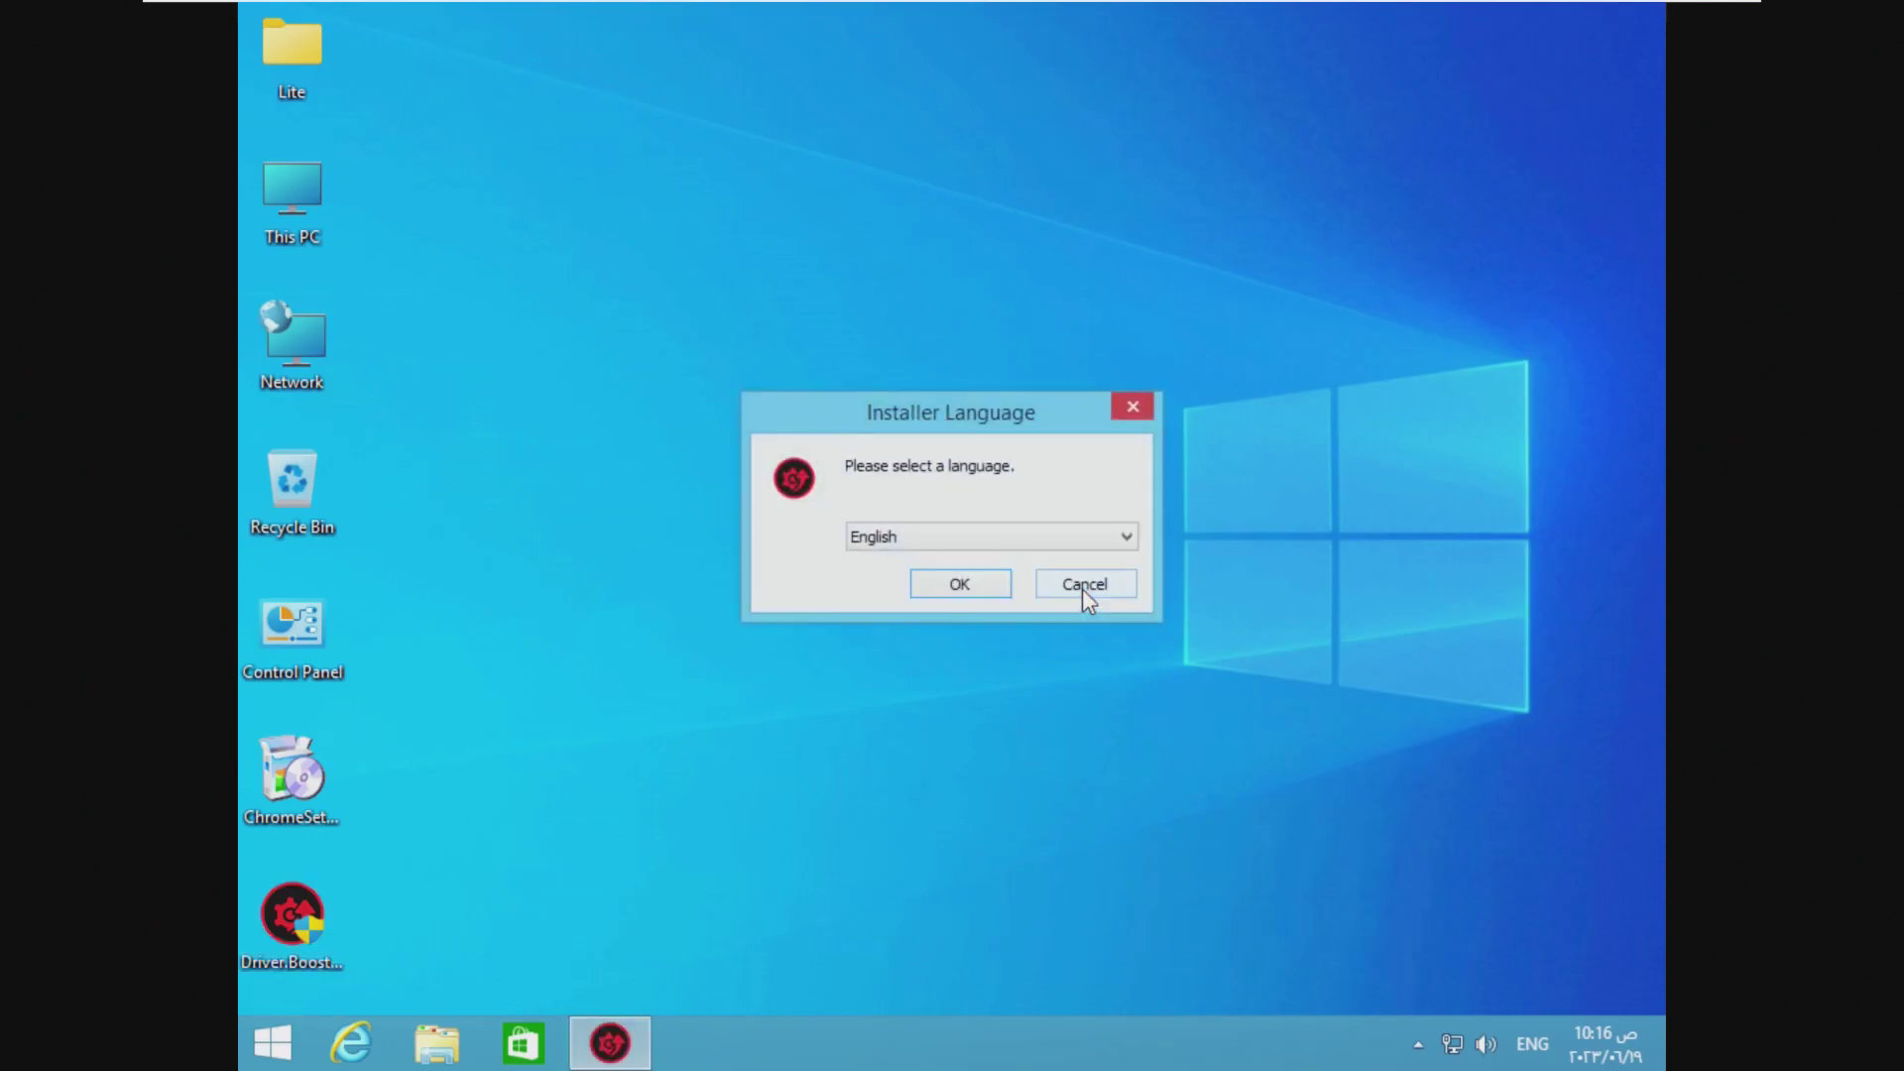
click(997, 585)
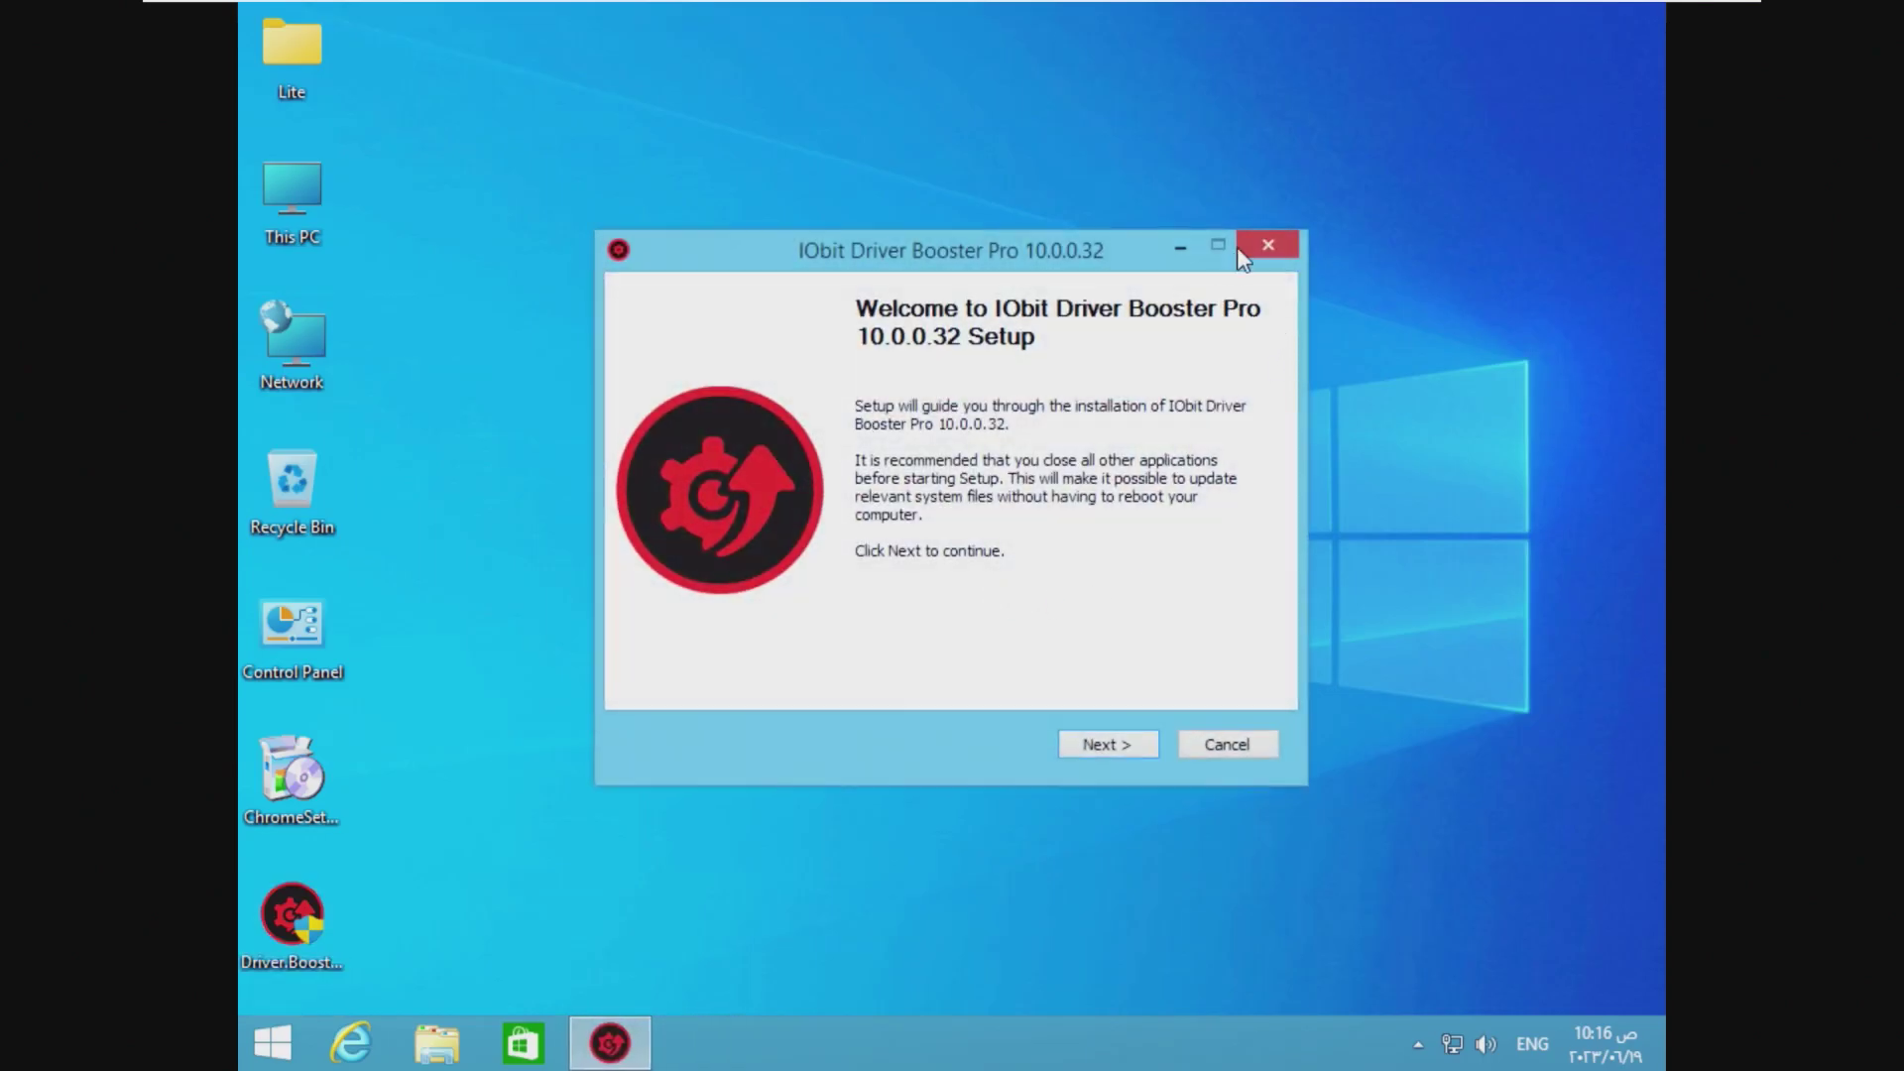
click(1252, 247)
Step: Confirm quitting Driver Booster setup and open File Explorer at This PC with Win+E
click(1075, 616)
key(super)
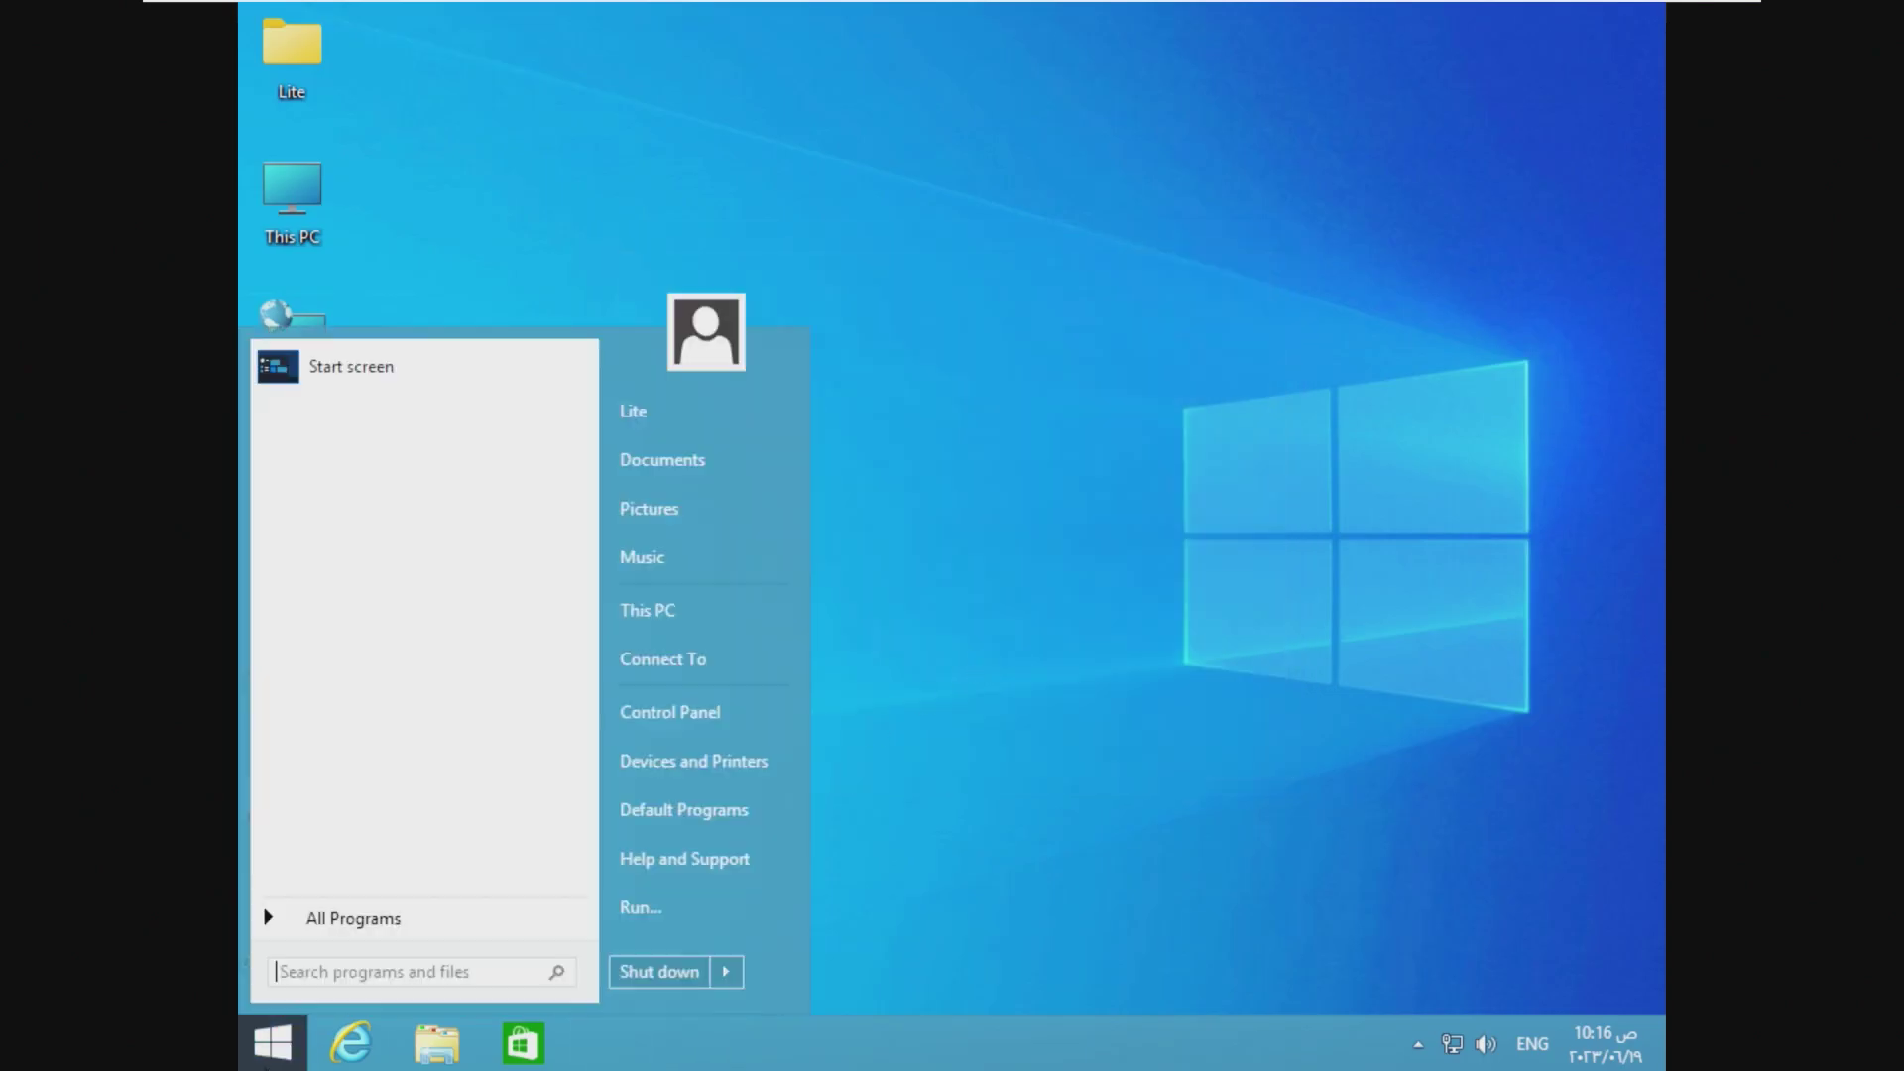
key(super+e)
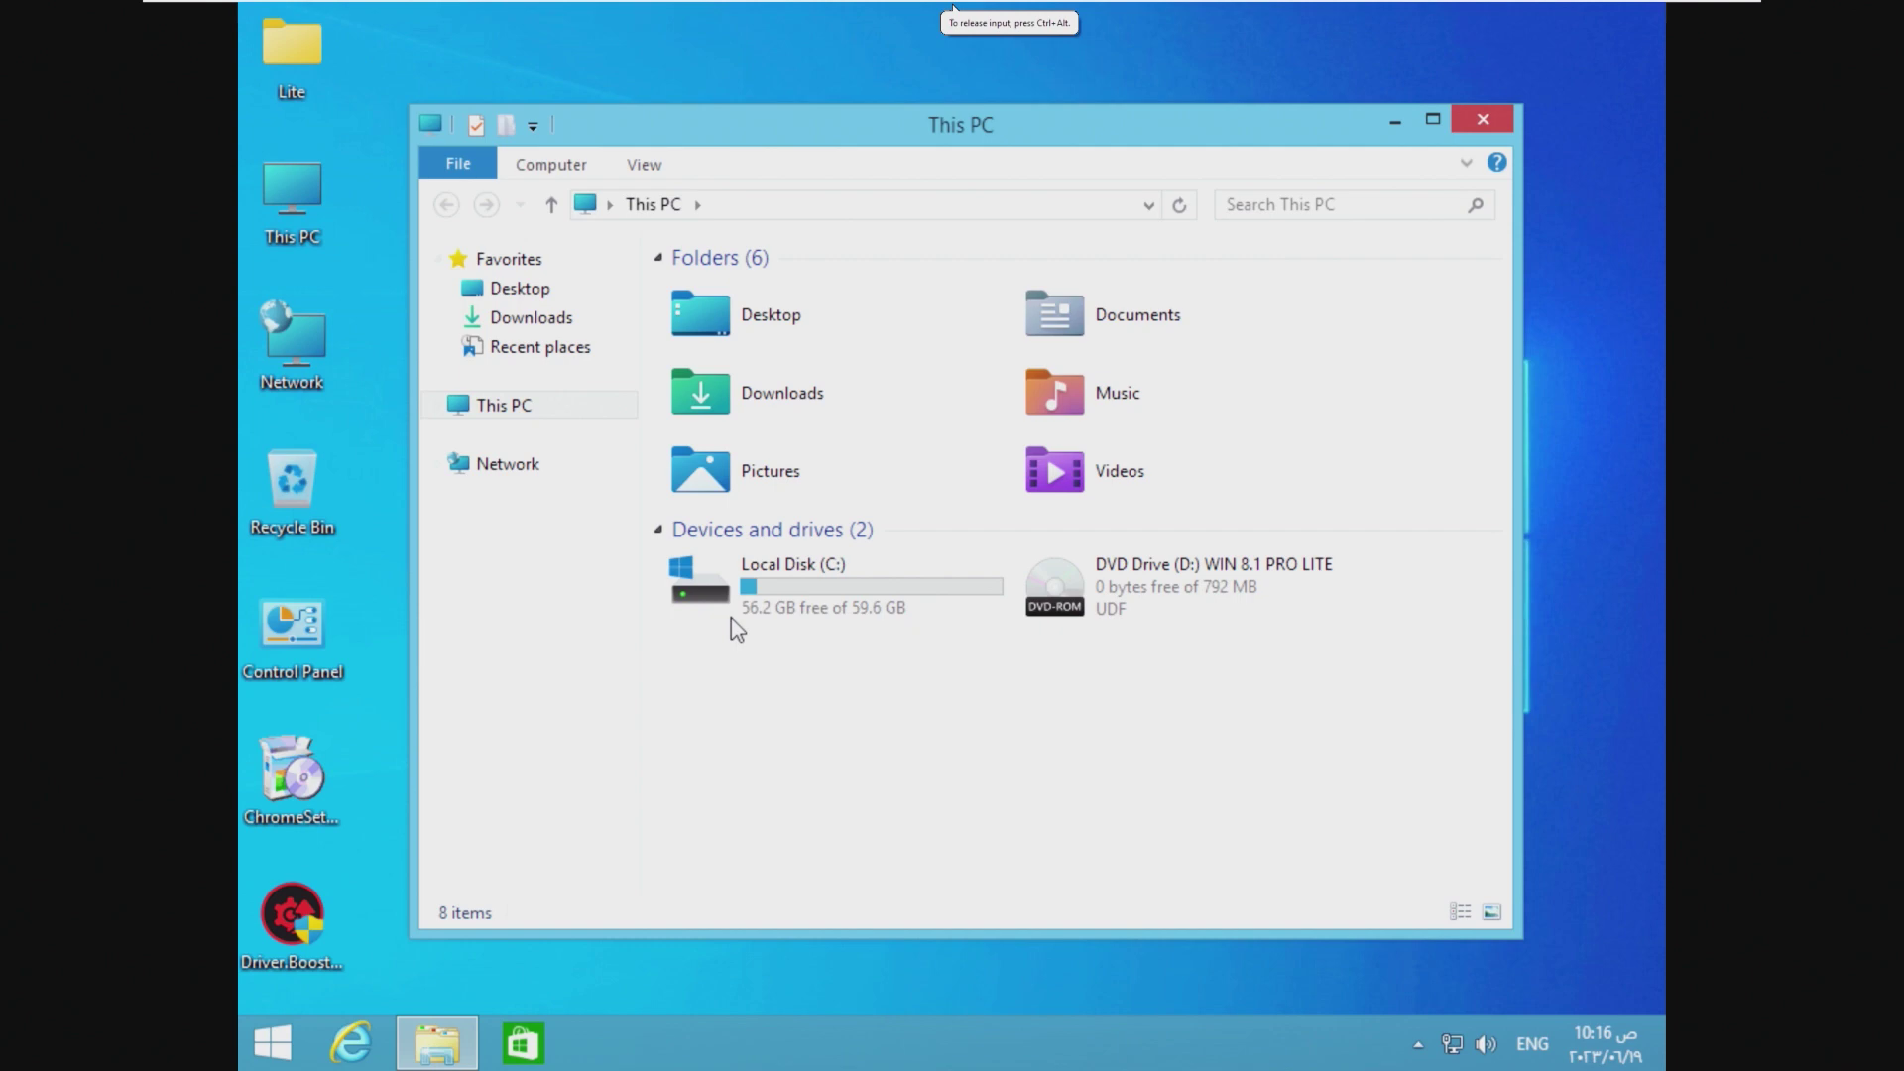
Step: Open Task Manager from the taskbar and show its Memory performance page (2.0 GB total)
click(298, 947)
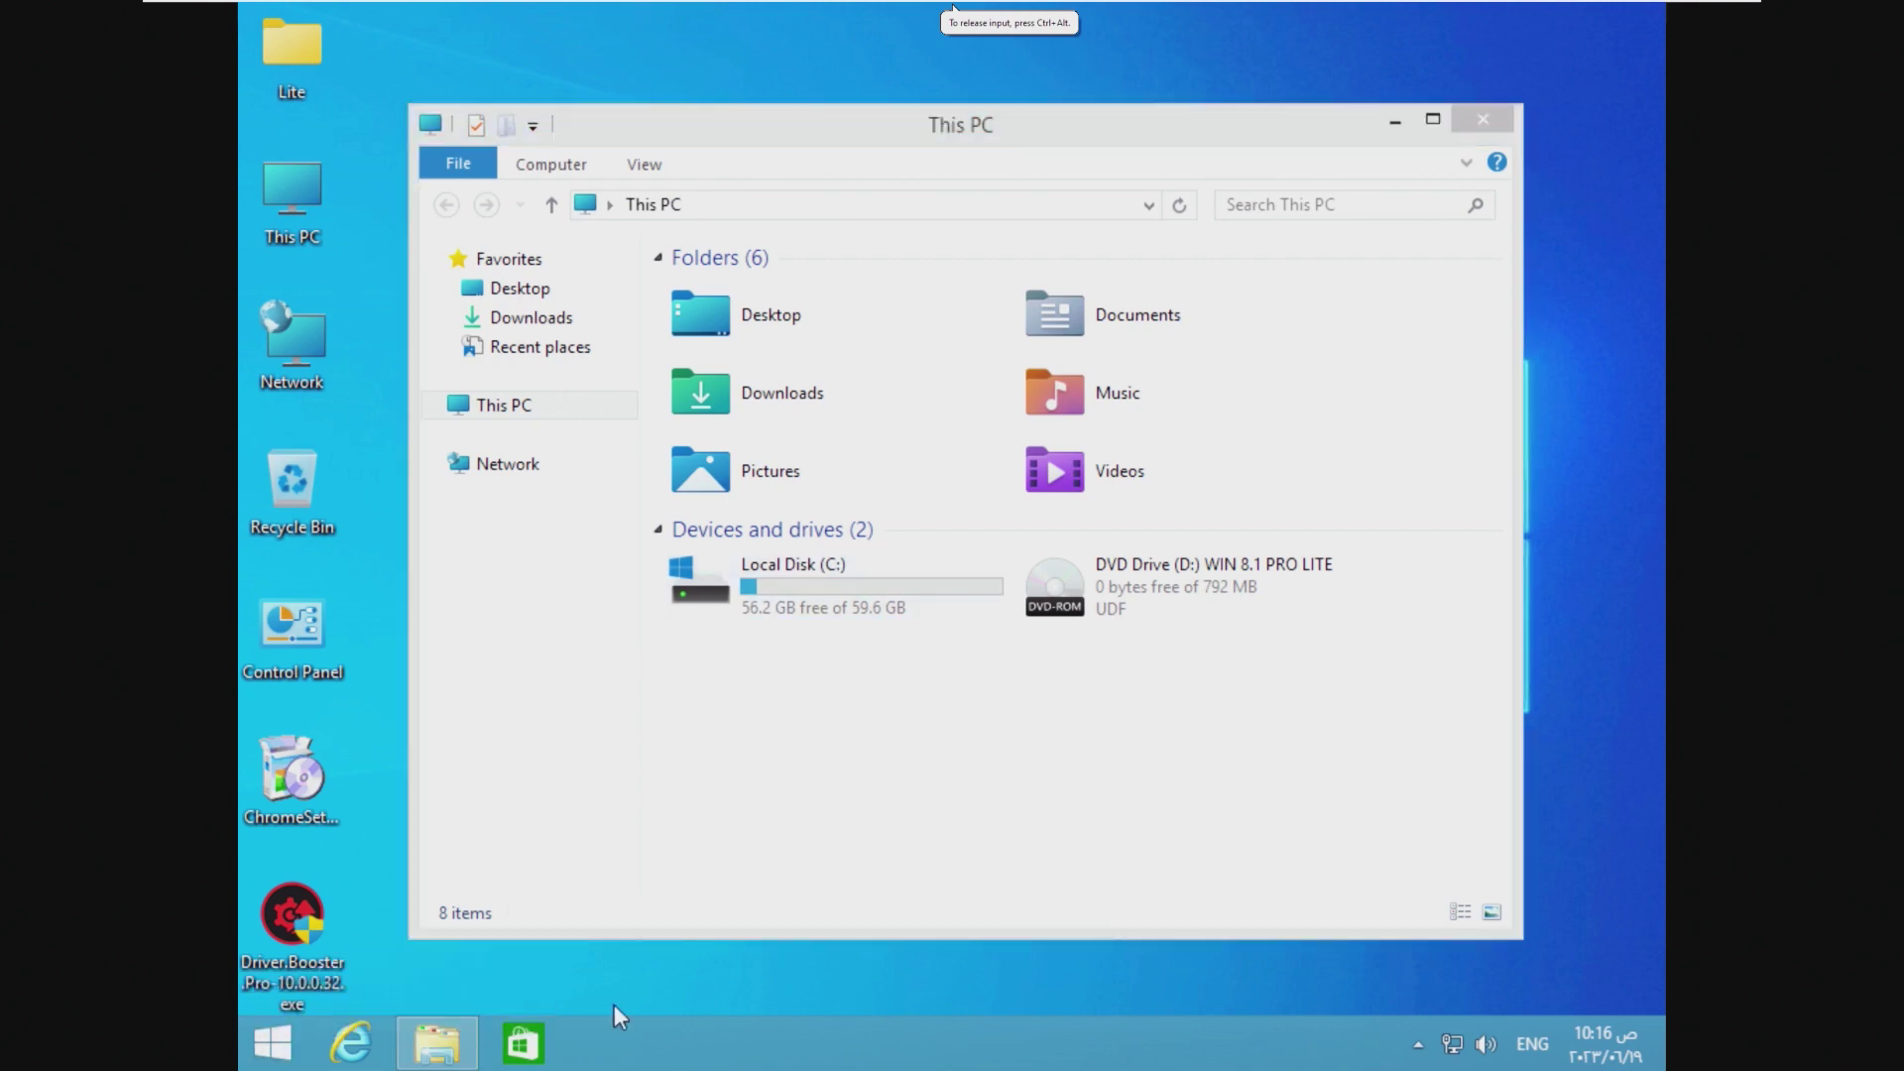
right_click(659, 1018)
click(731, 918)
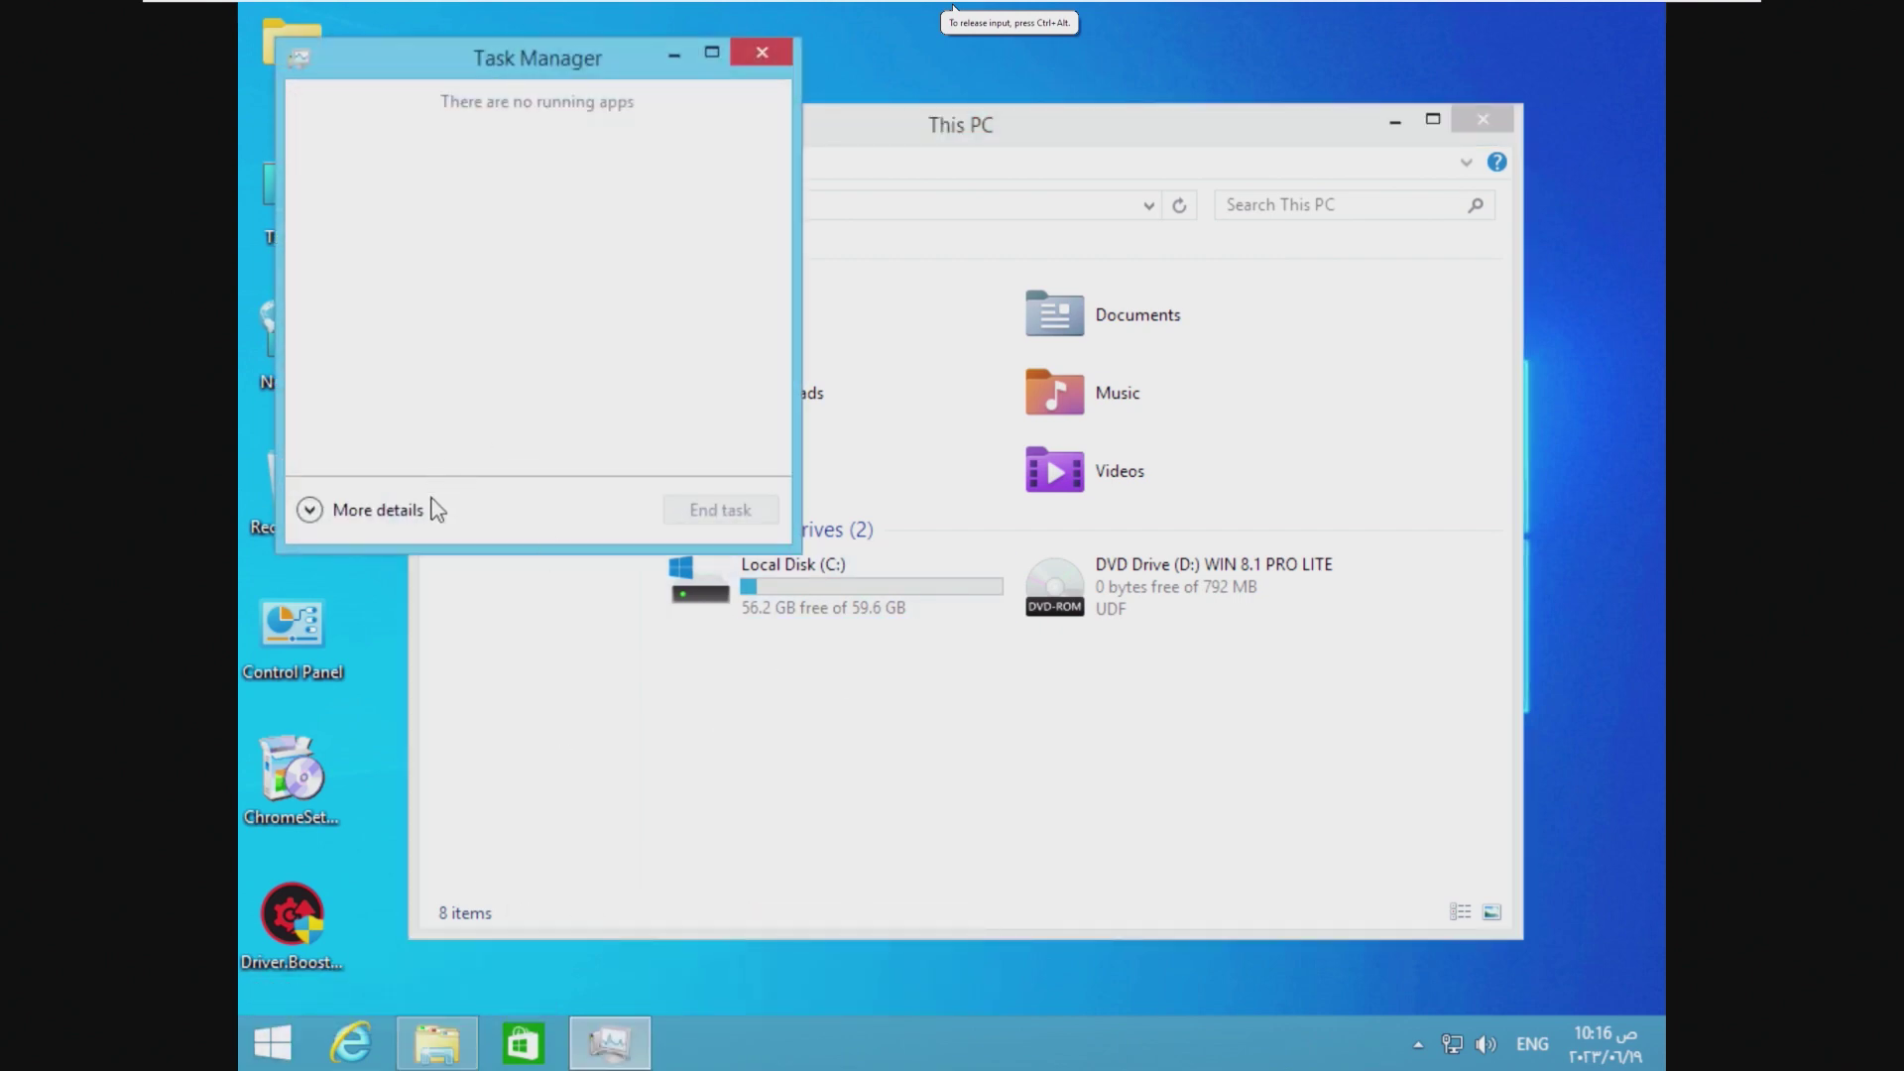
click(402, 508)
click(426, 129)
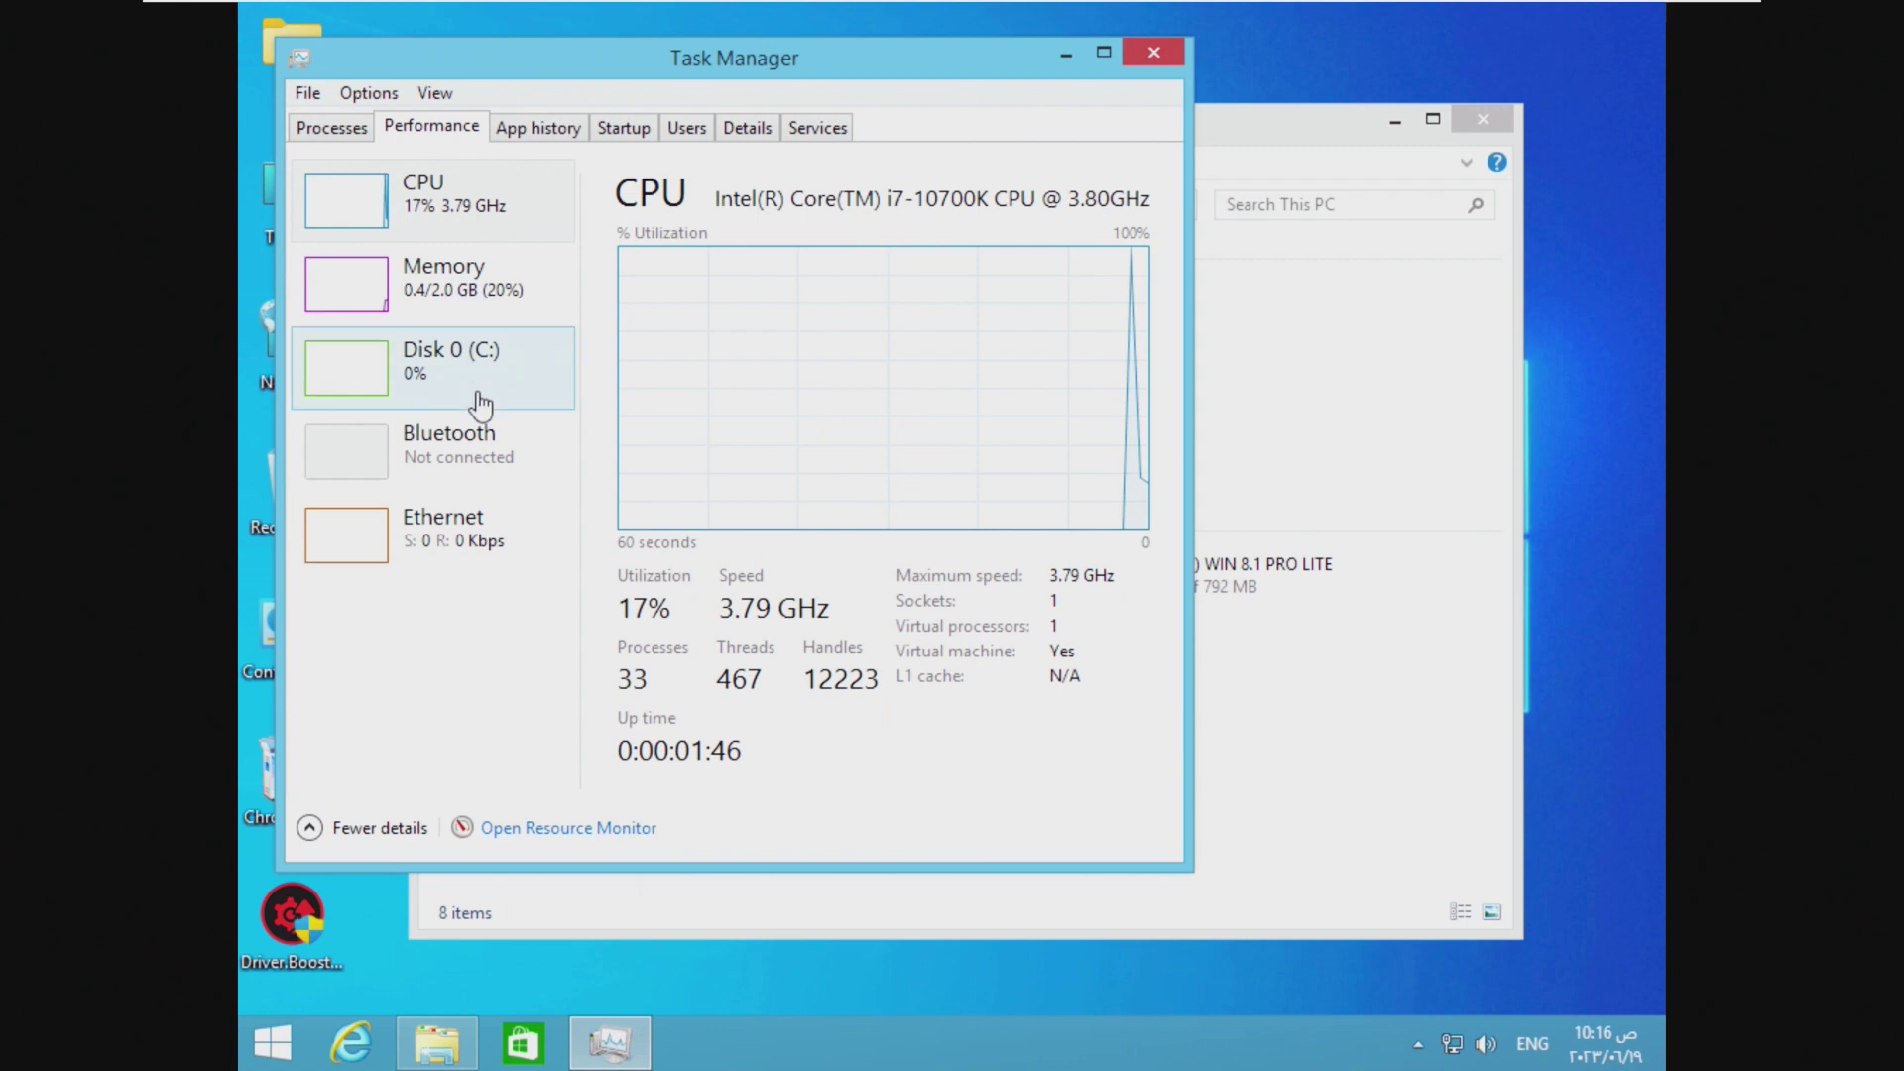
click(490, 322)
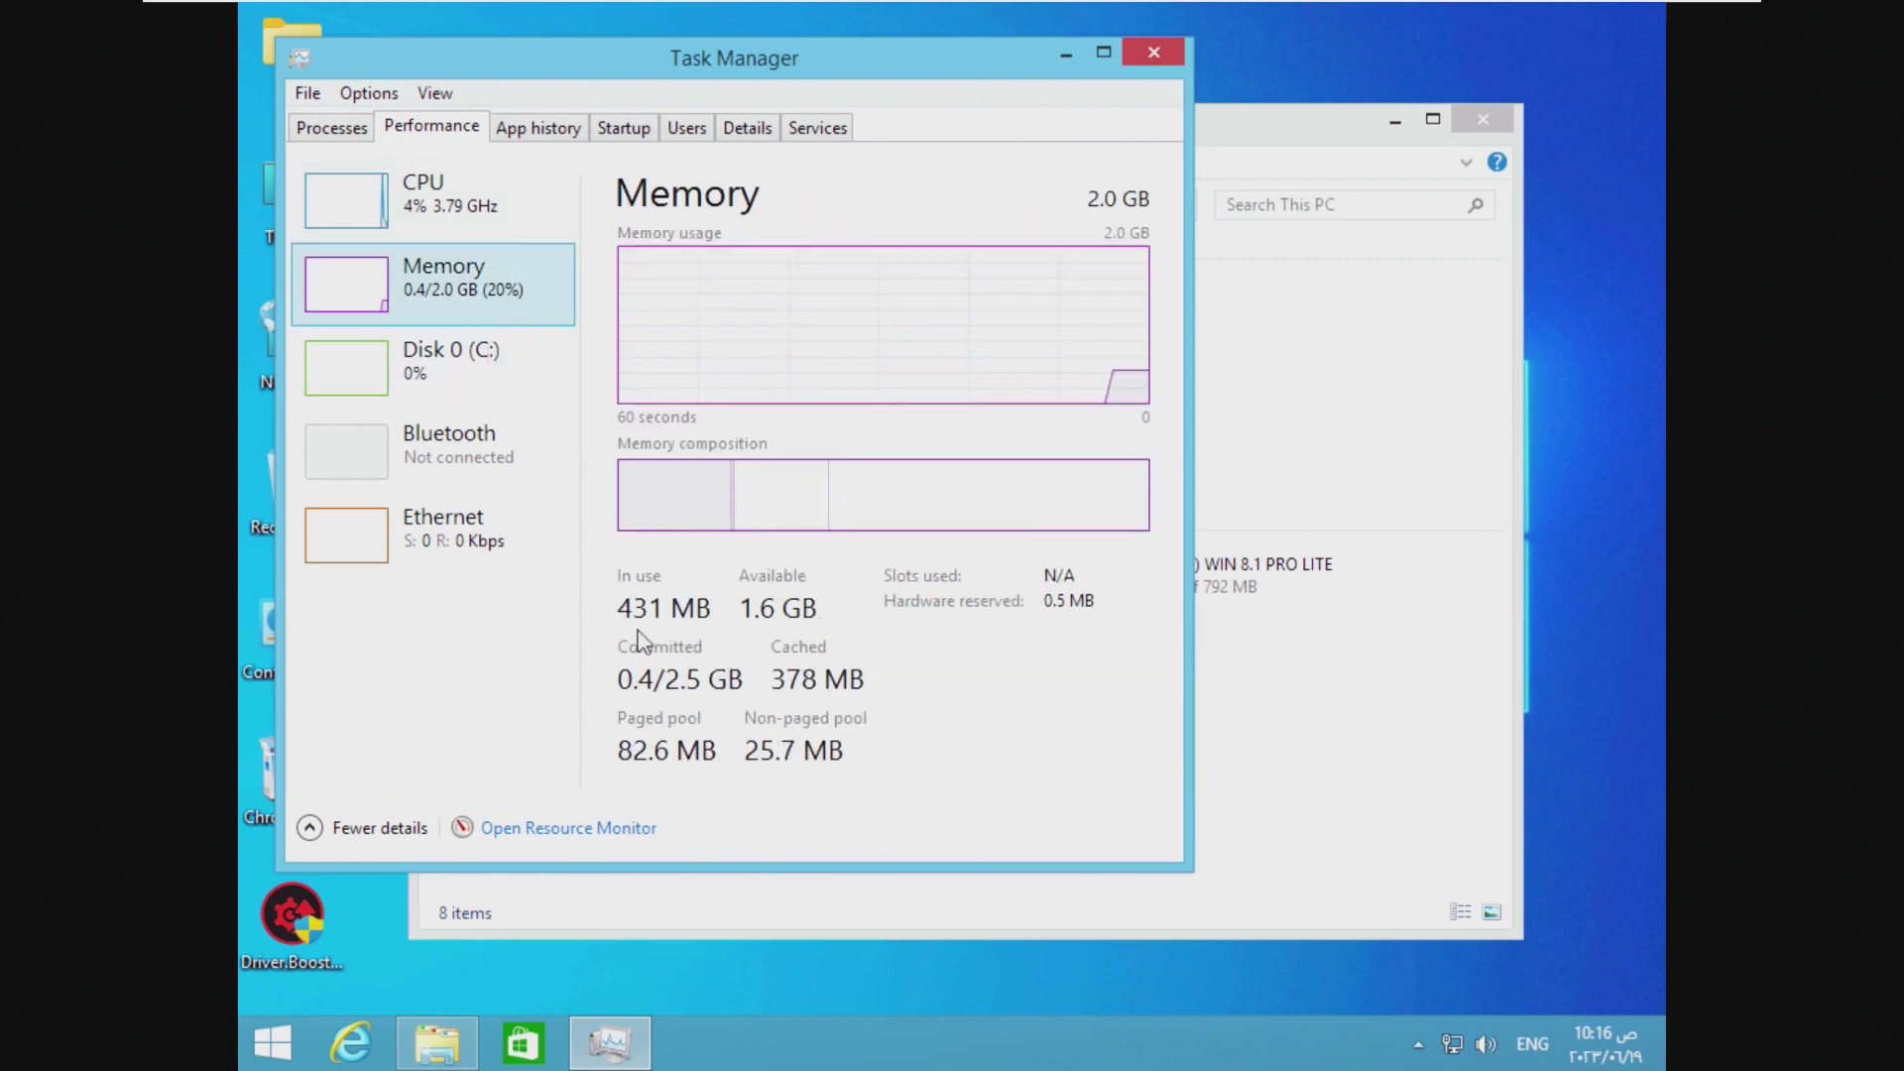
mouse_move(695, 500)
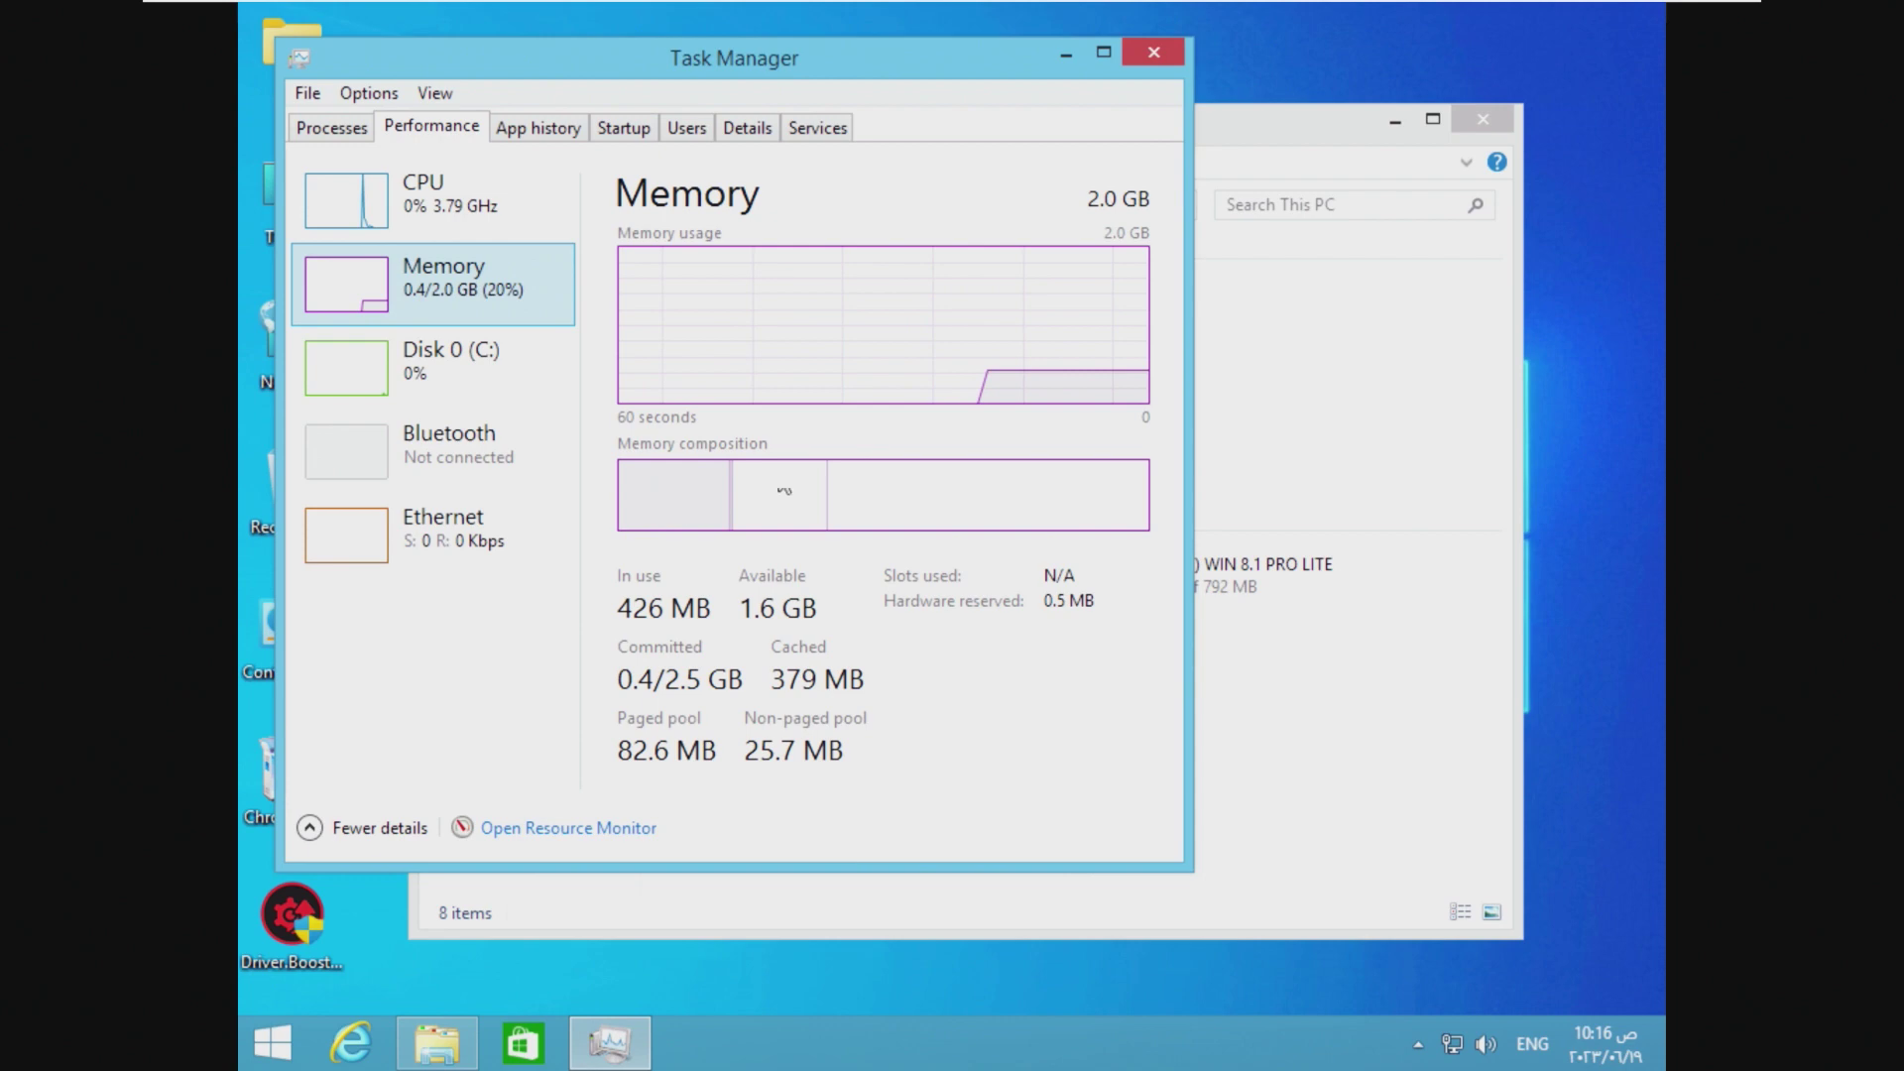
Step: Close Task Manager and run the VMware Tools installer from the D: disc
click(1154, 53)
mouse_move(1026, 2)
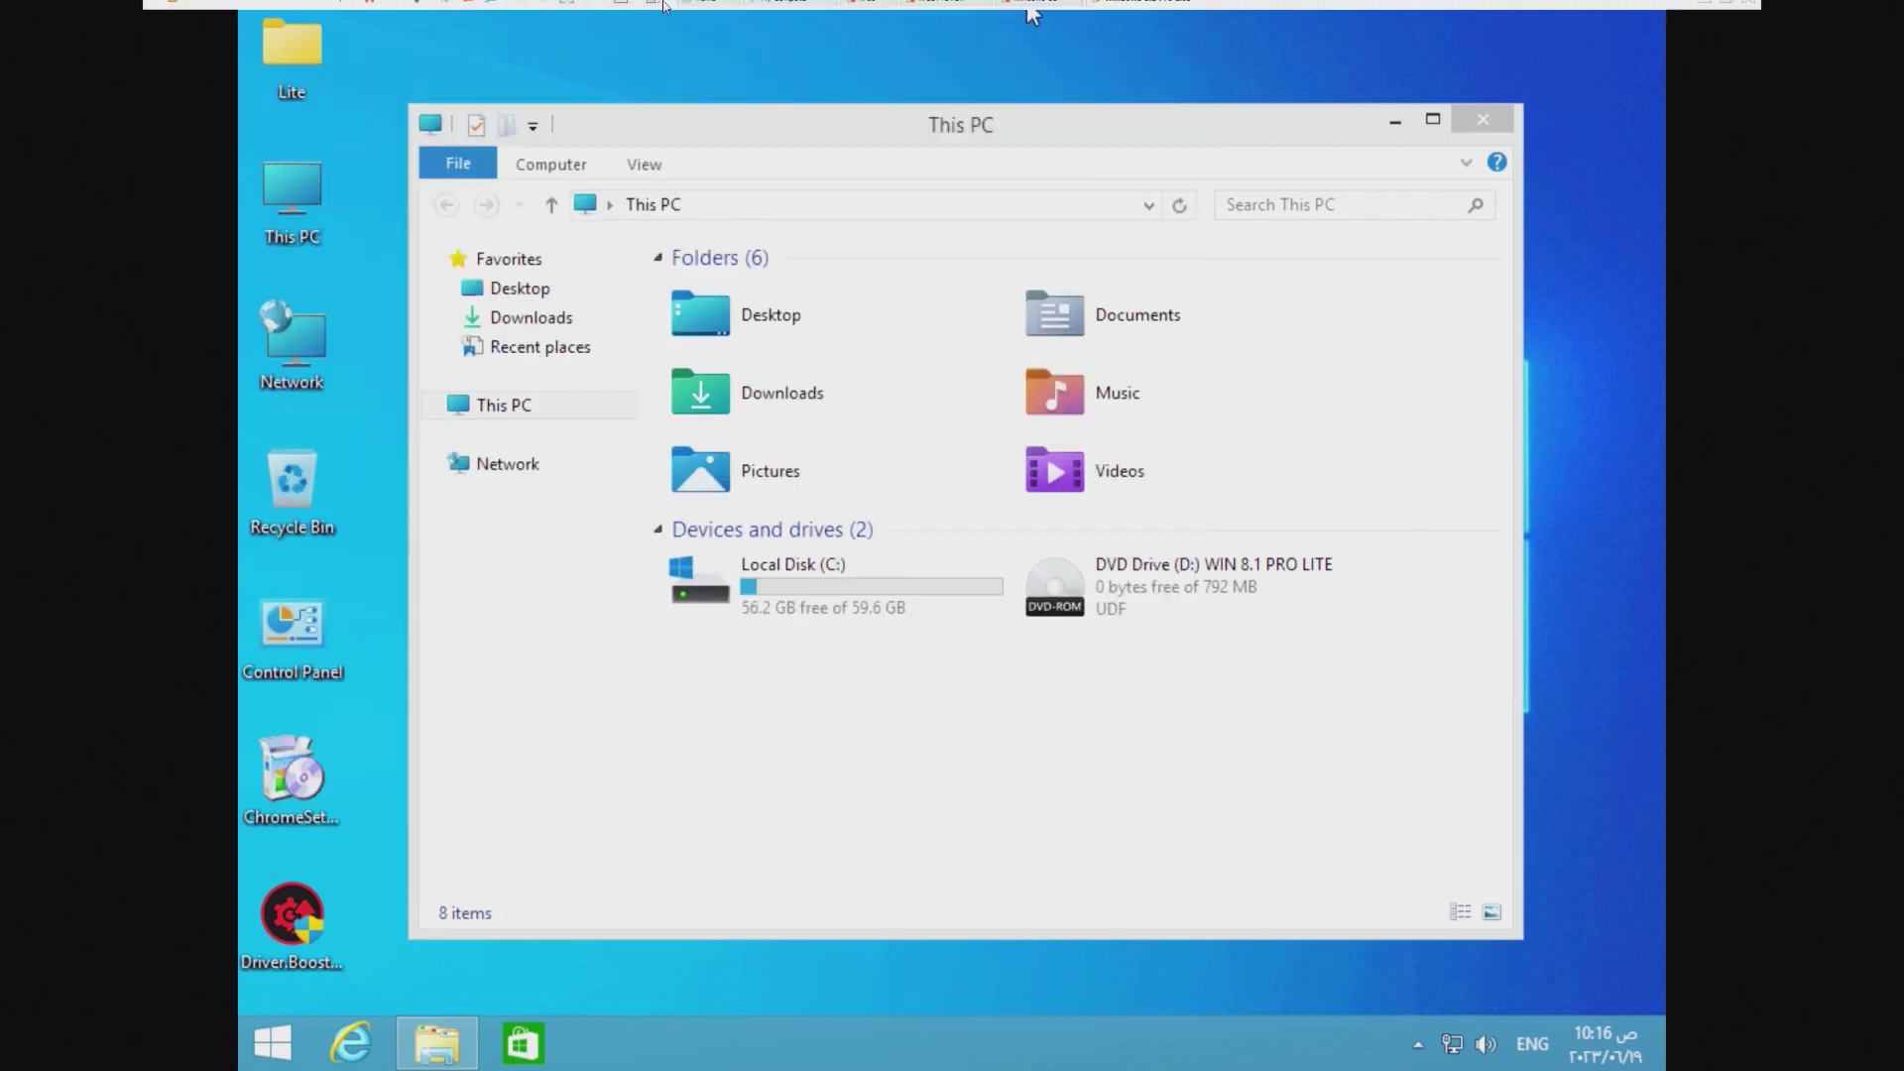
click(303, 9)
mouse_move(278, 9)
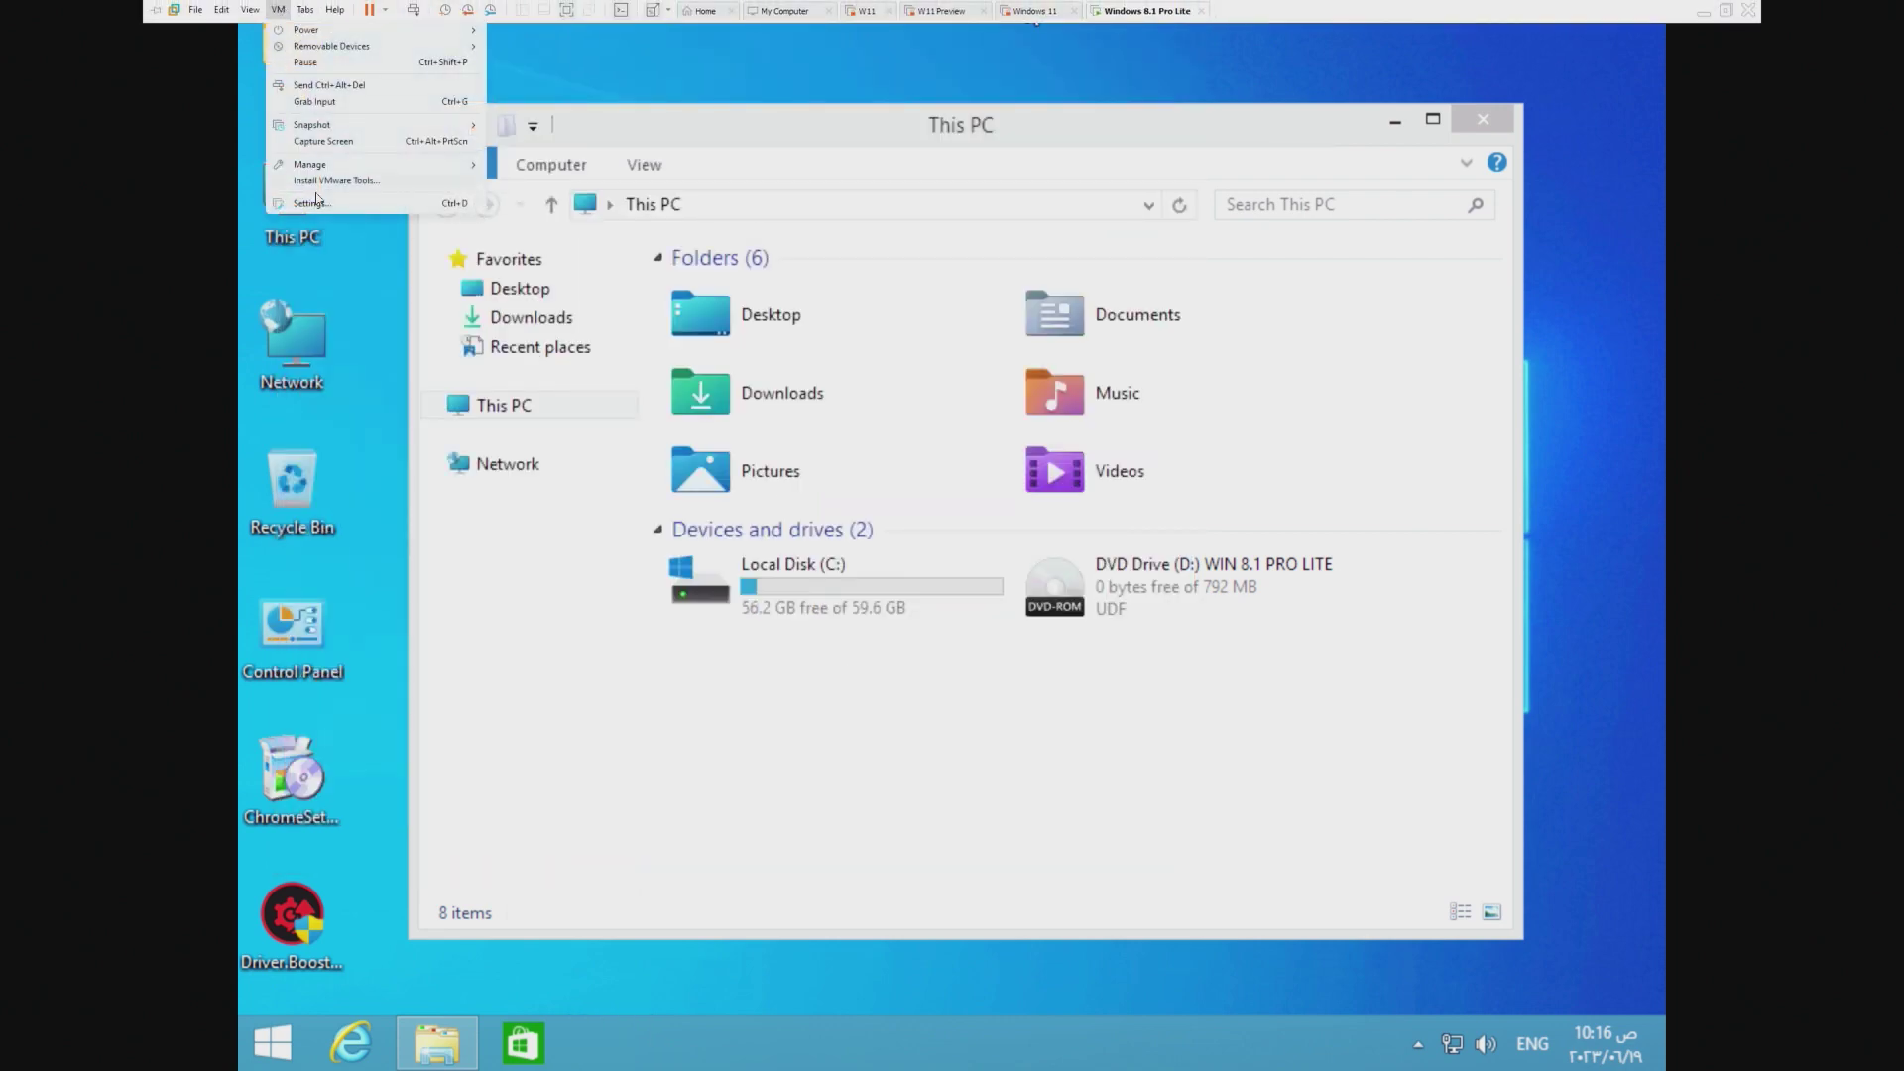
click(315, 188)
click(975, 586)
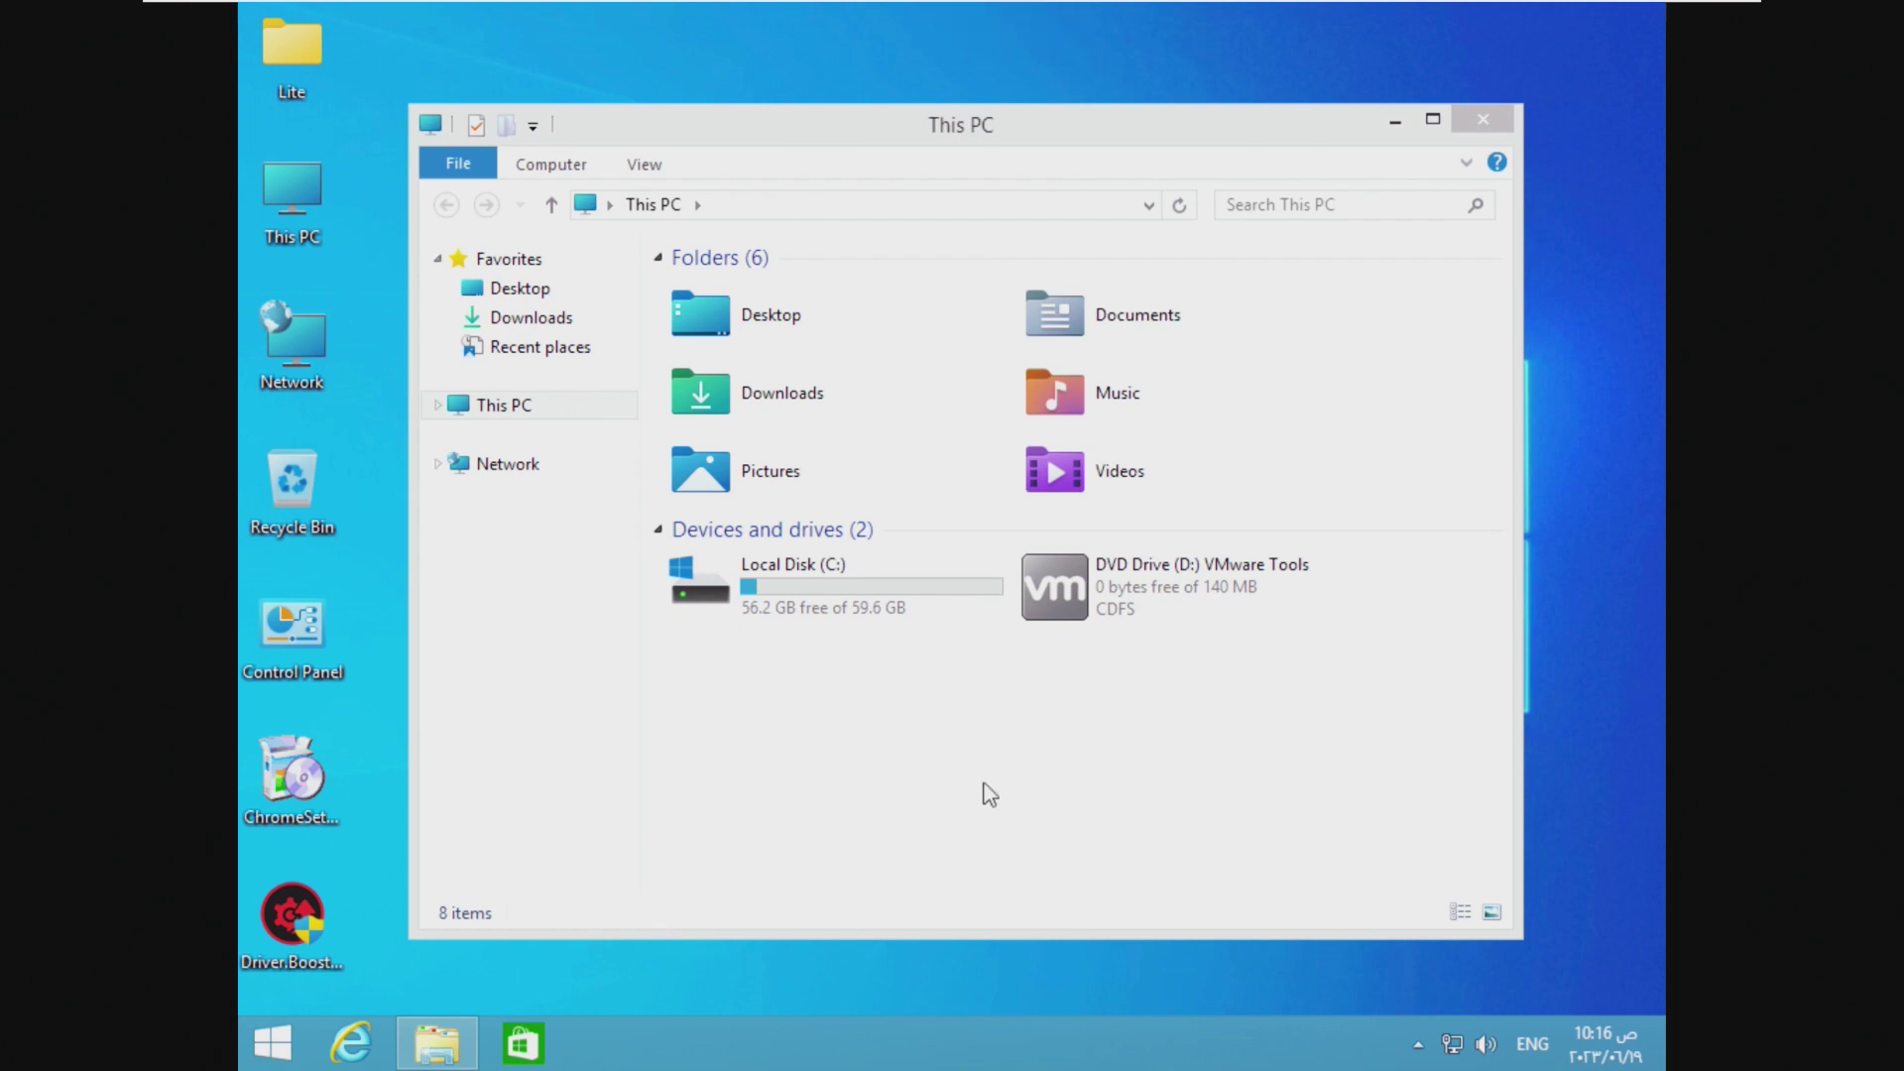
double_click(1237, 625)
click(1057, 585)
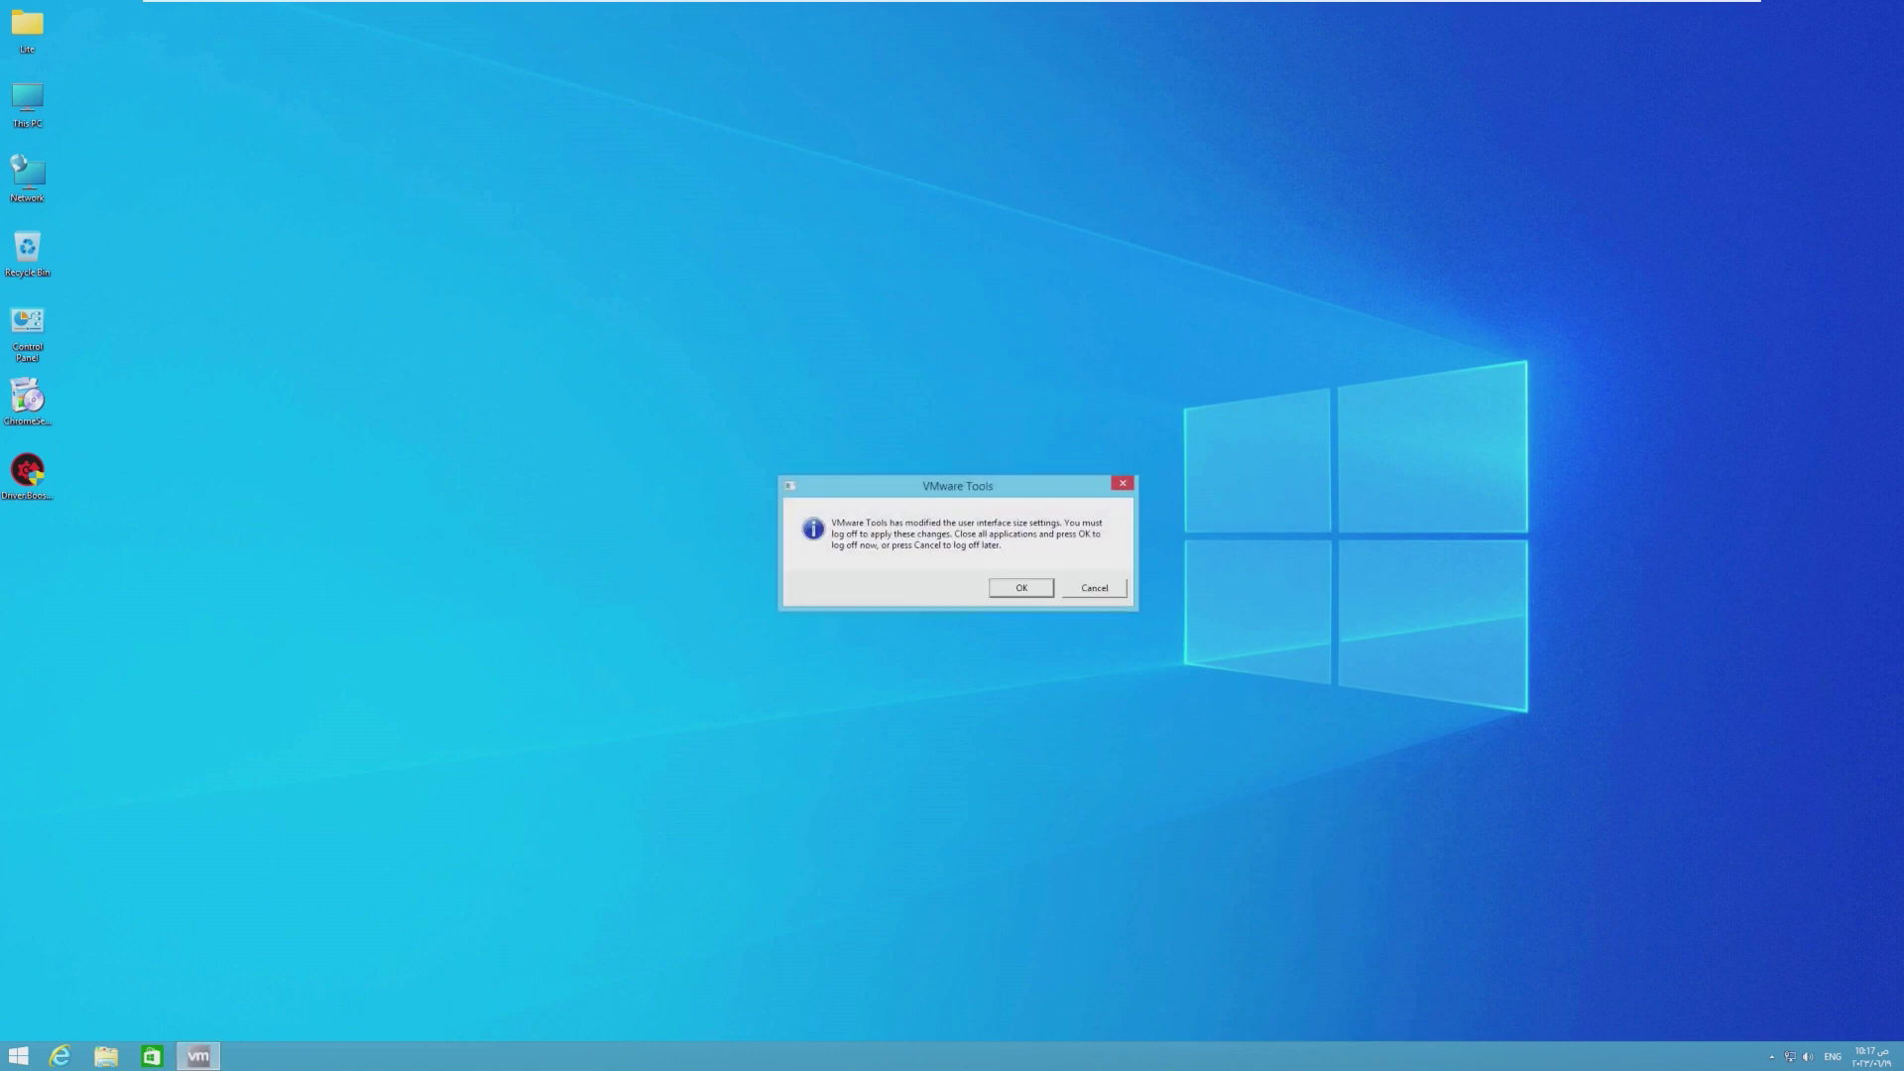
Step: Postpone the VMware Tools log-off and launch Internet Explorer from All Programs
click(1123, 483)
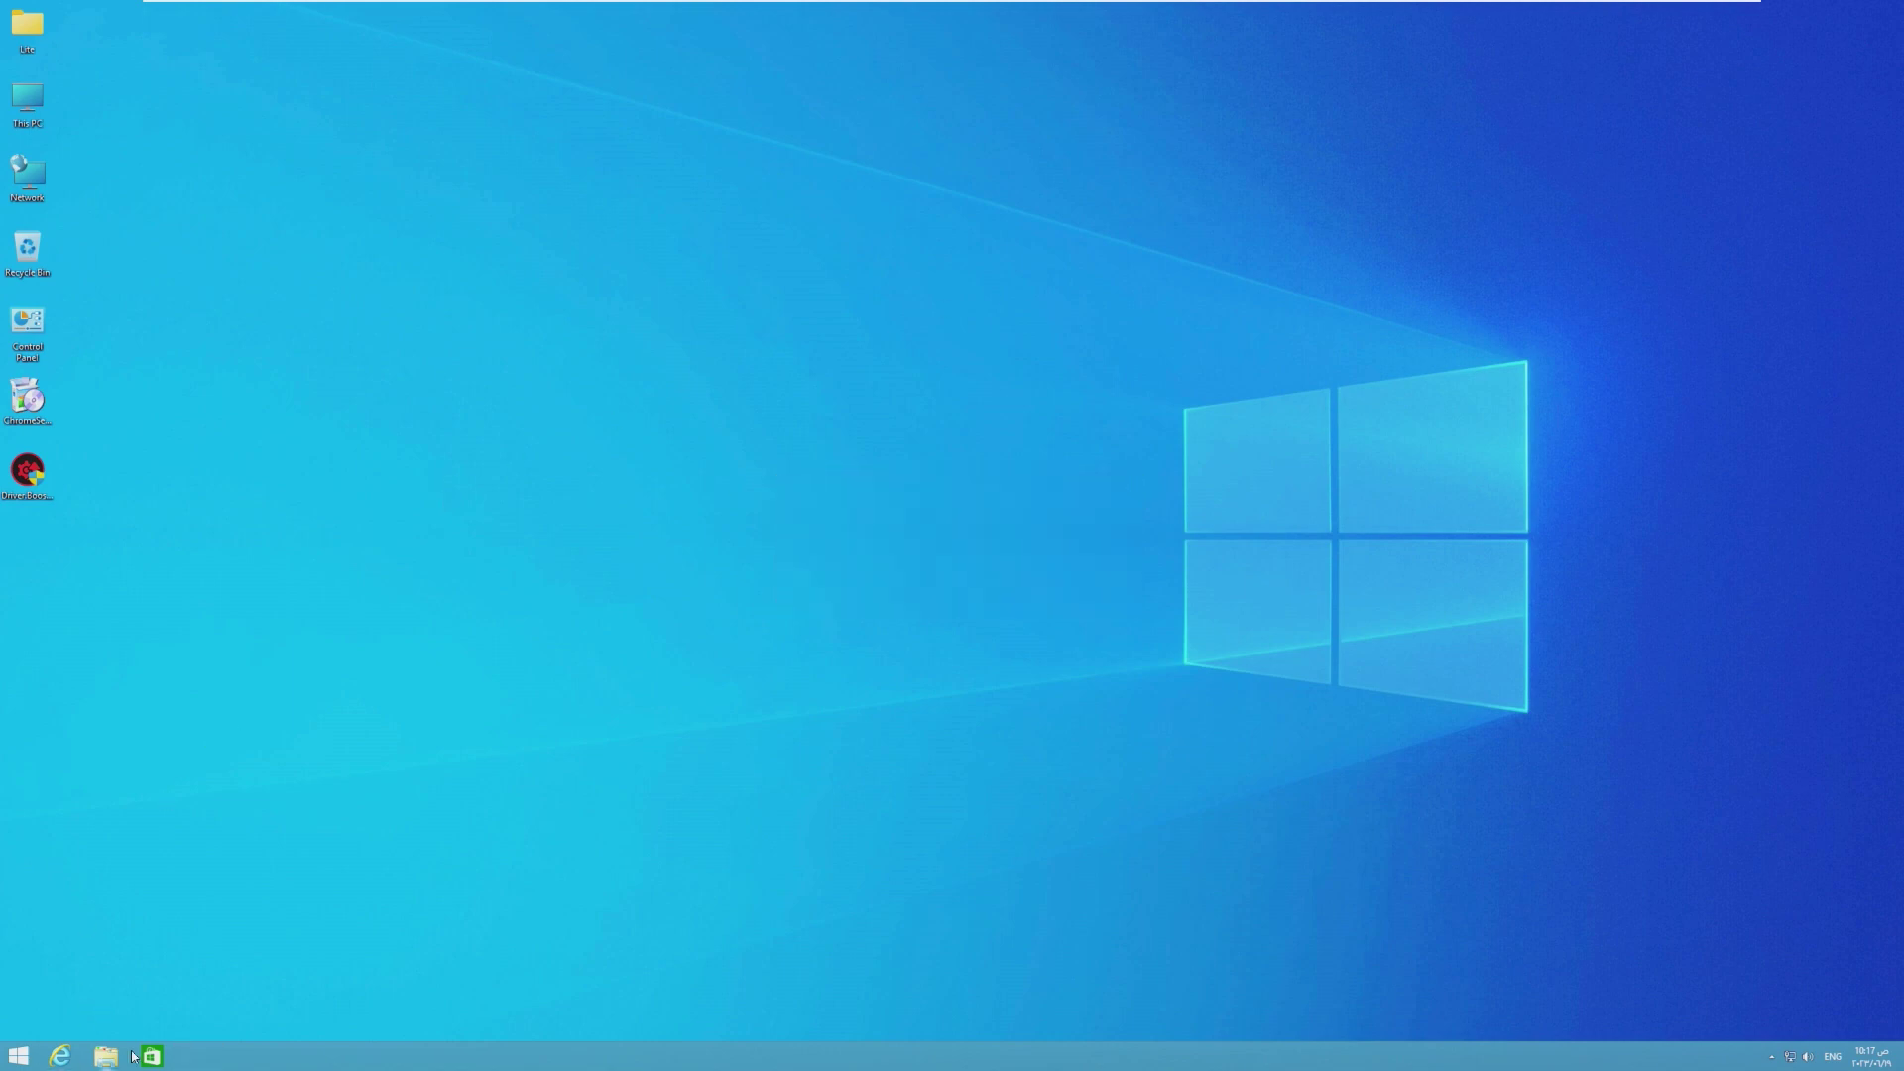
key(super)
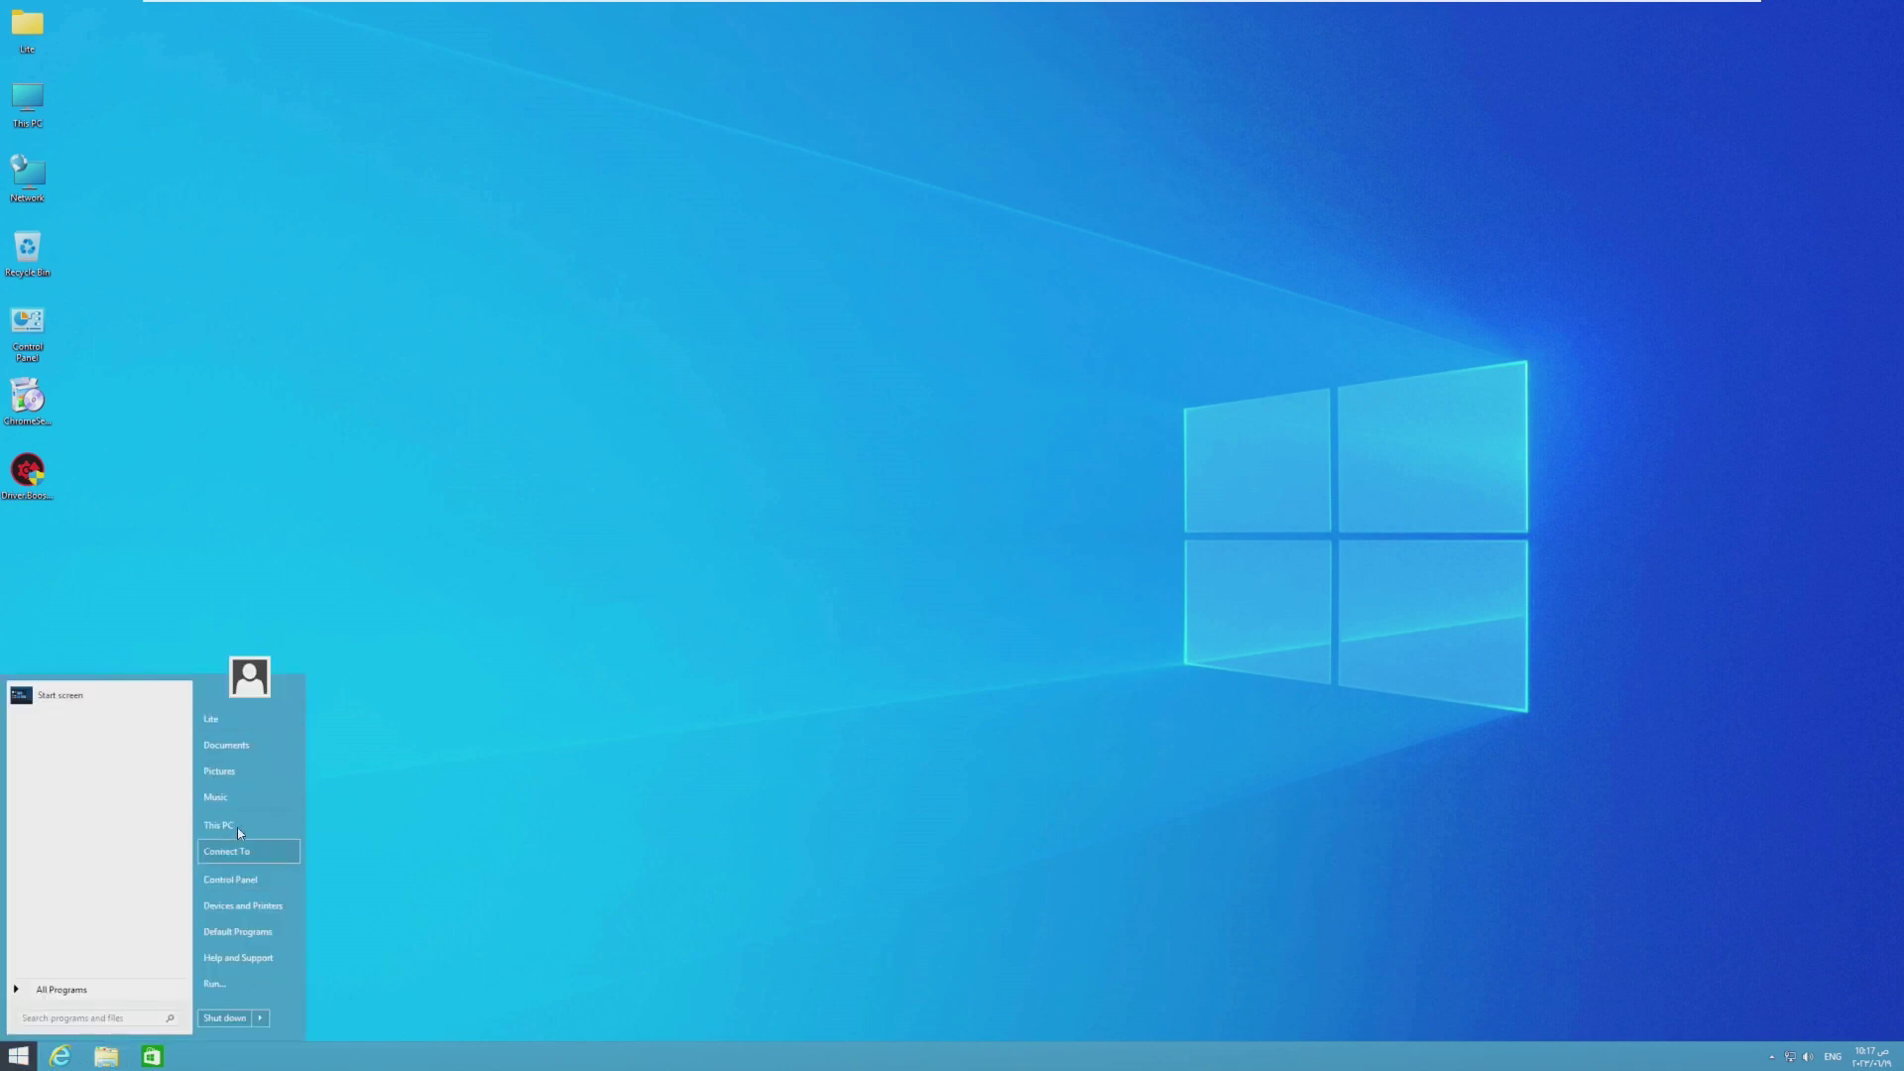
click(53, 987)
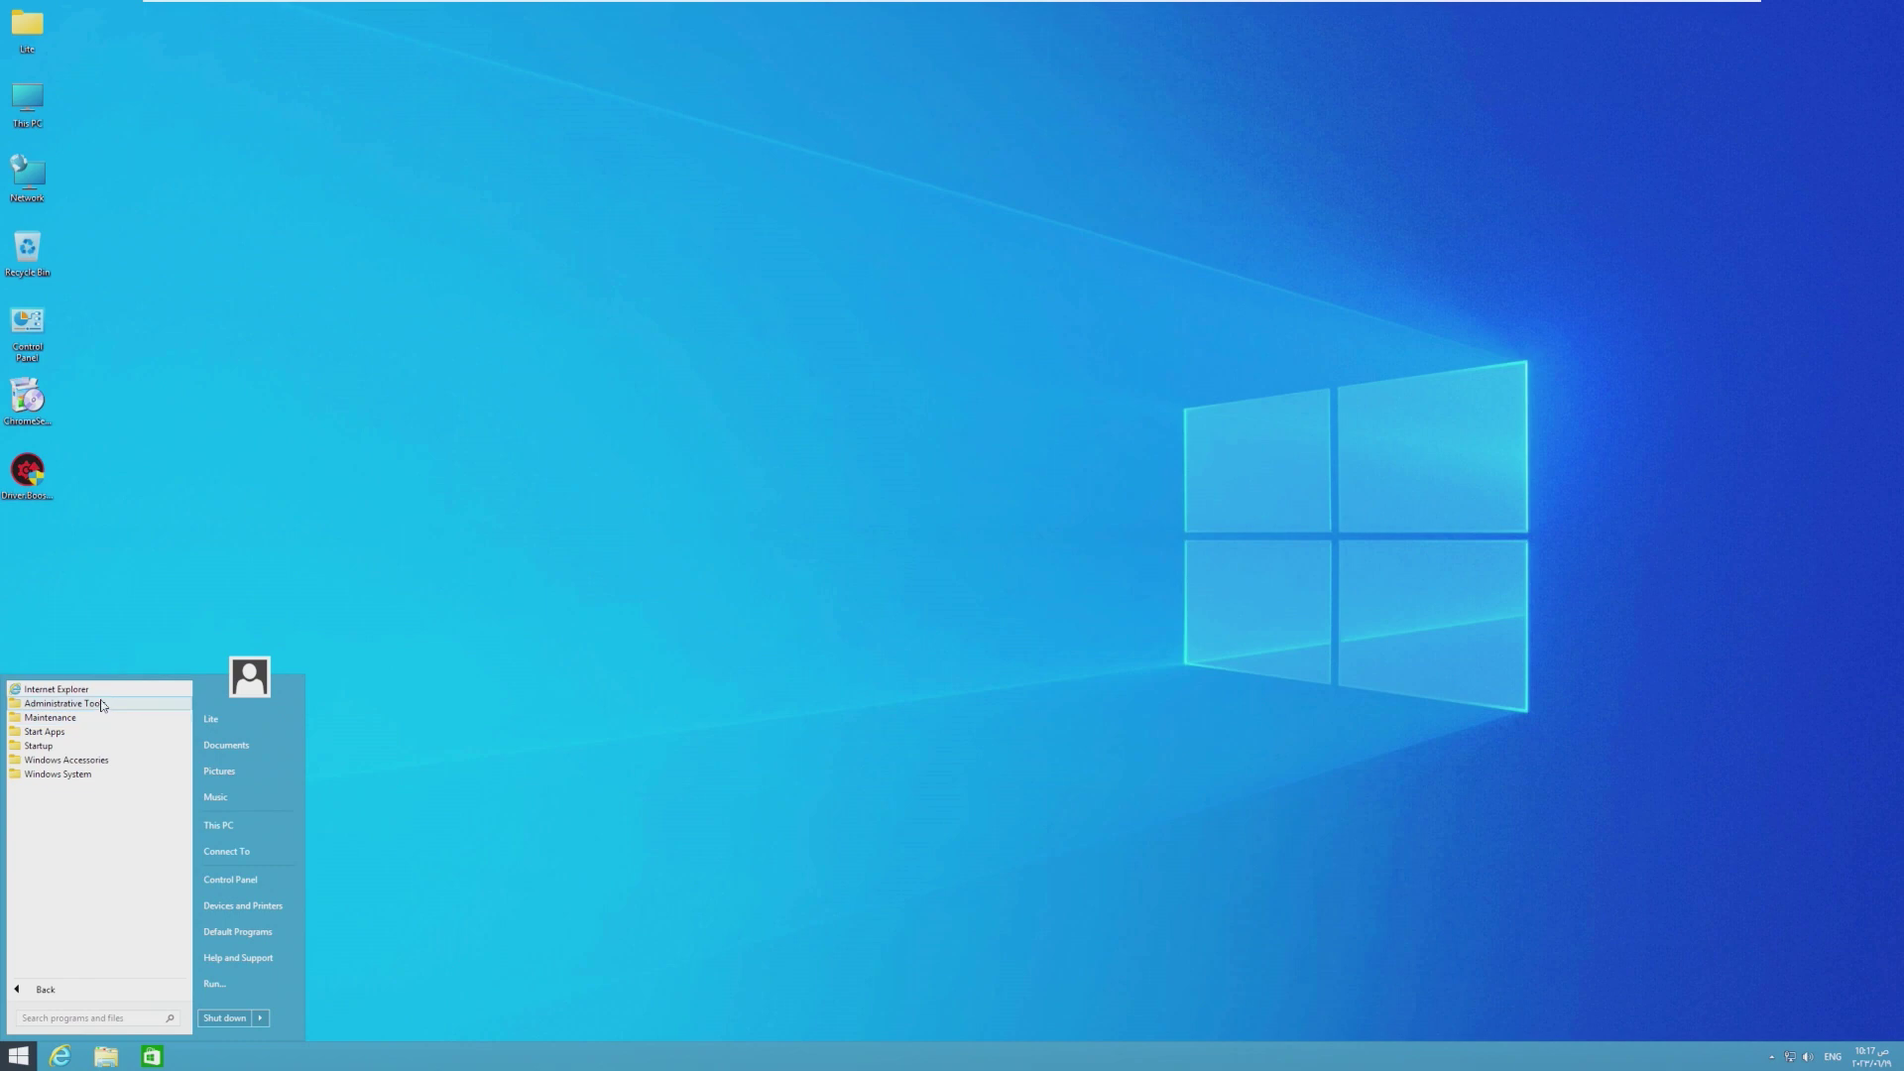
click(106, 696)
Step: Browse Administrative Tools and Start Apps, briefly open PC settings, then close it
key(super)
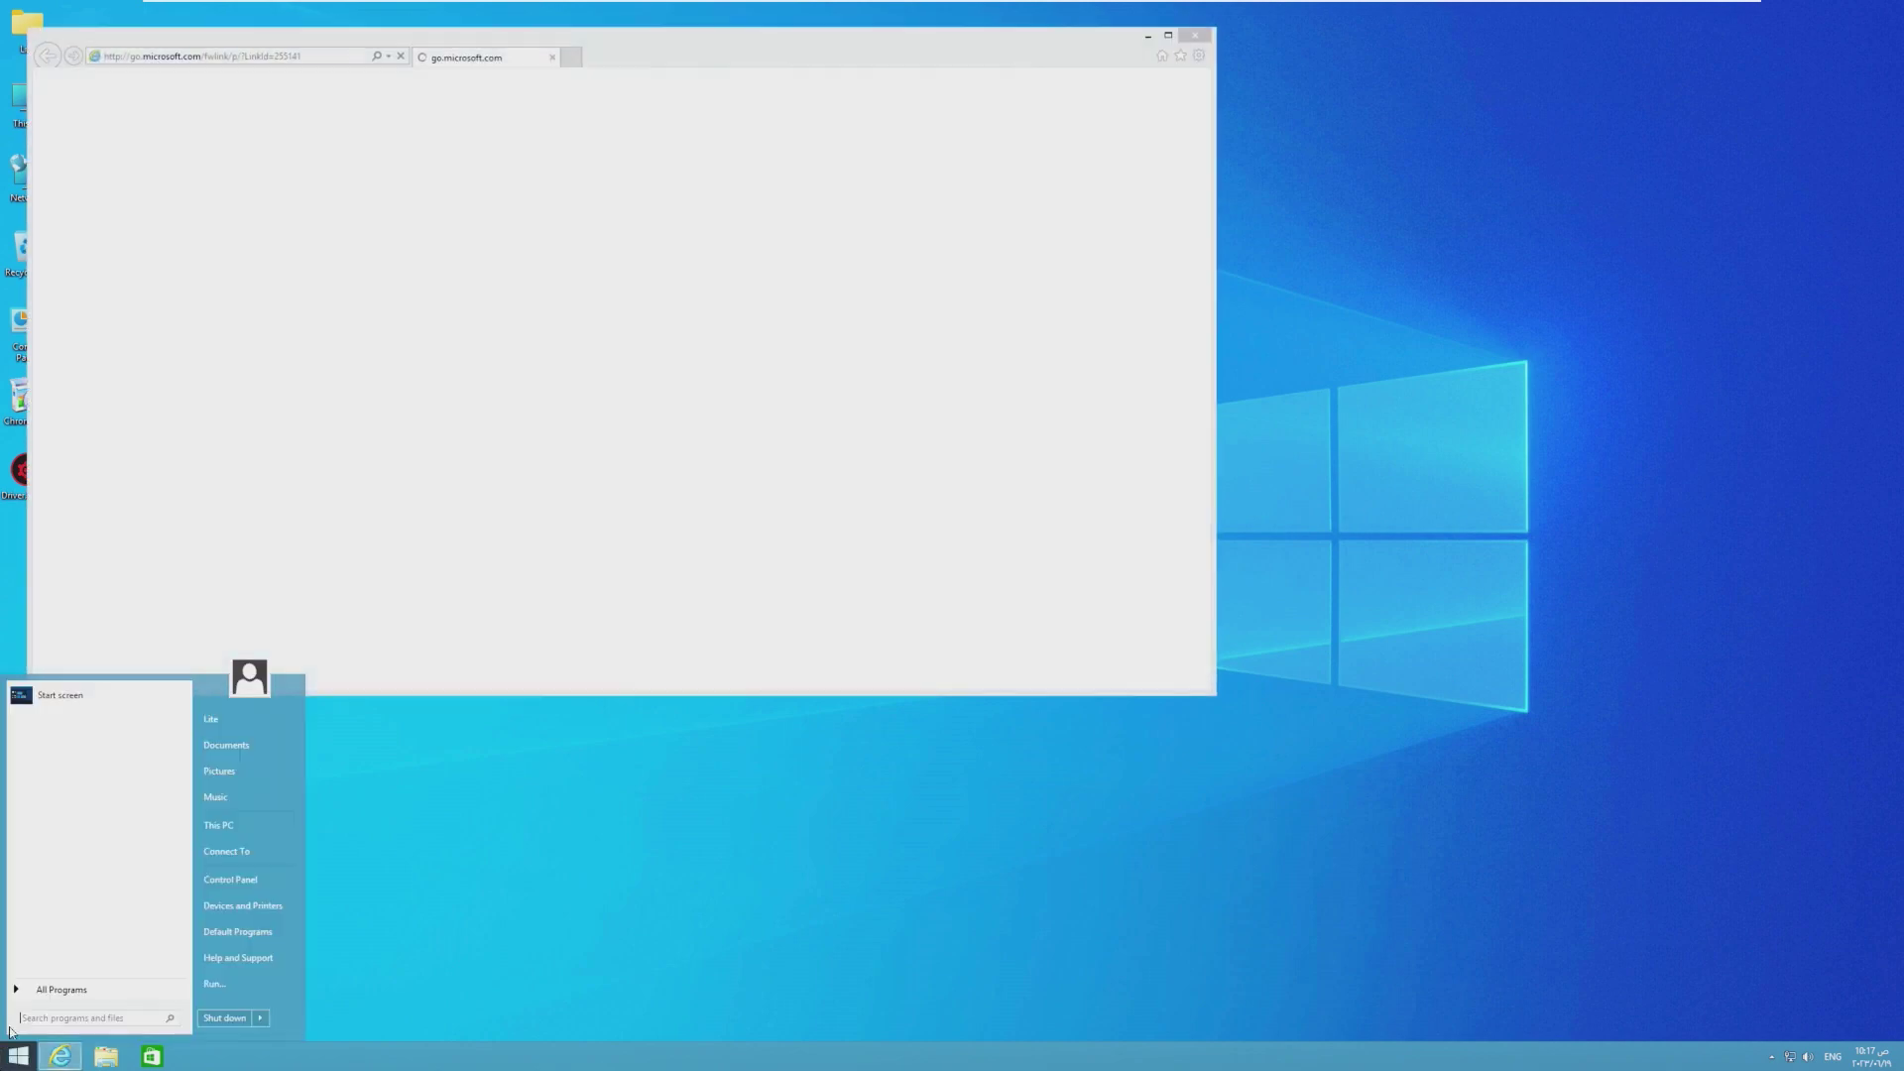
click(90, 707)
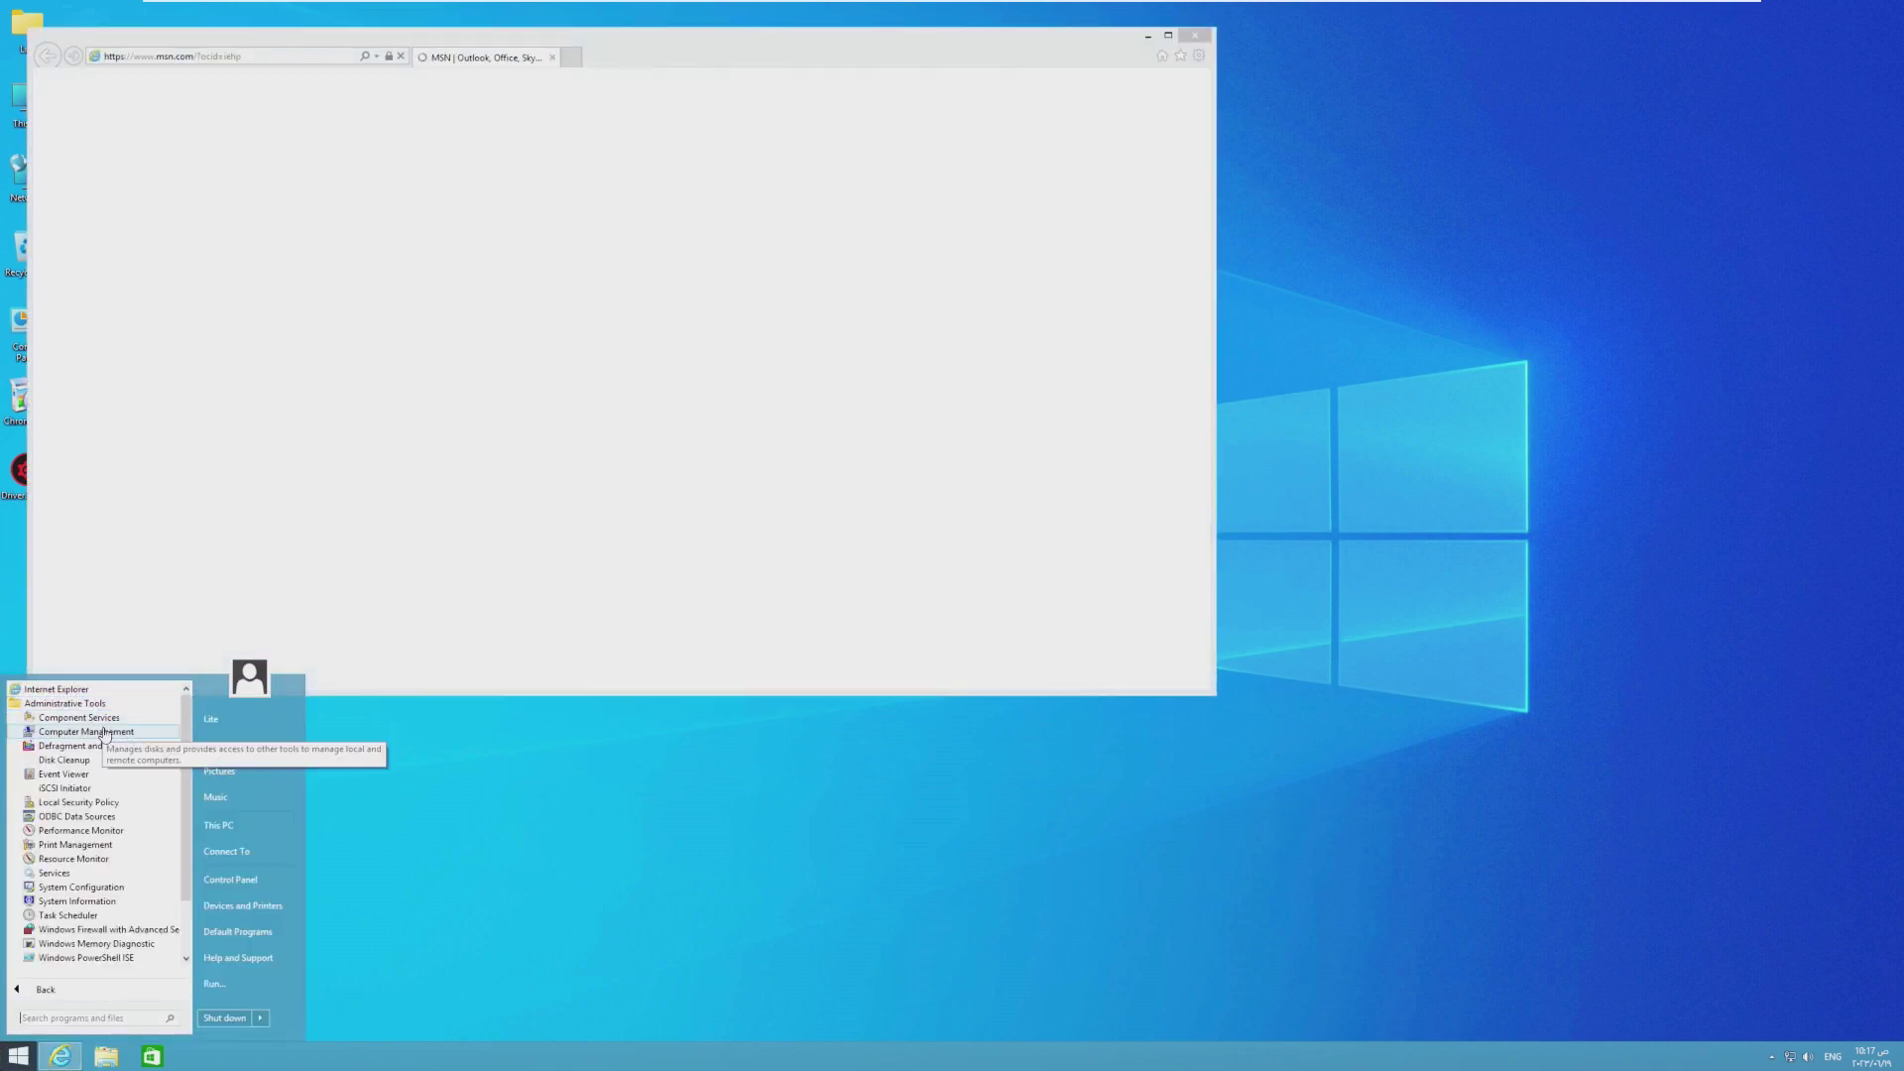
scroll(89, 794, down, 2)
click(49, 900)
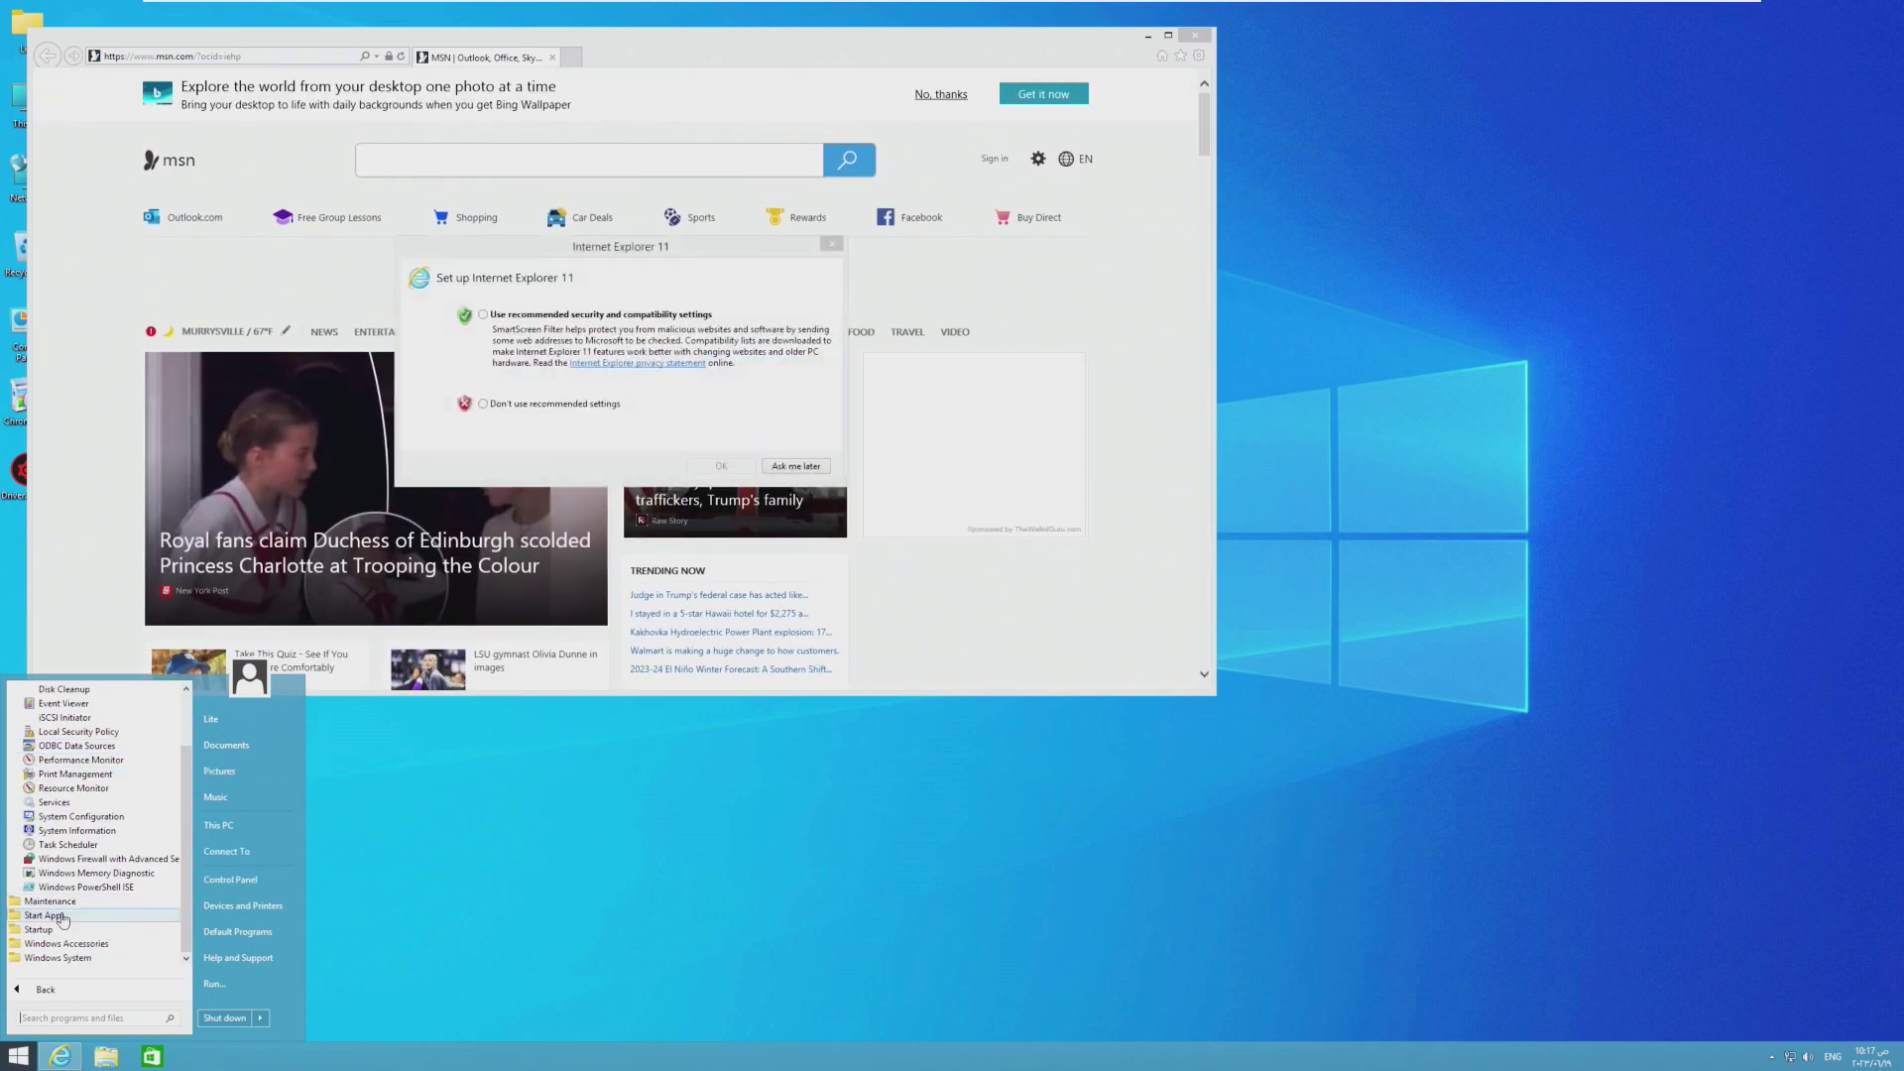
click(45, 929)
scroll(74, 906, down, 1)
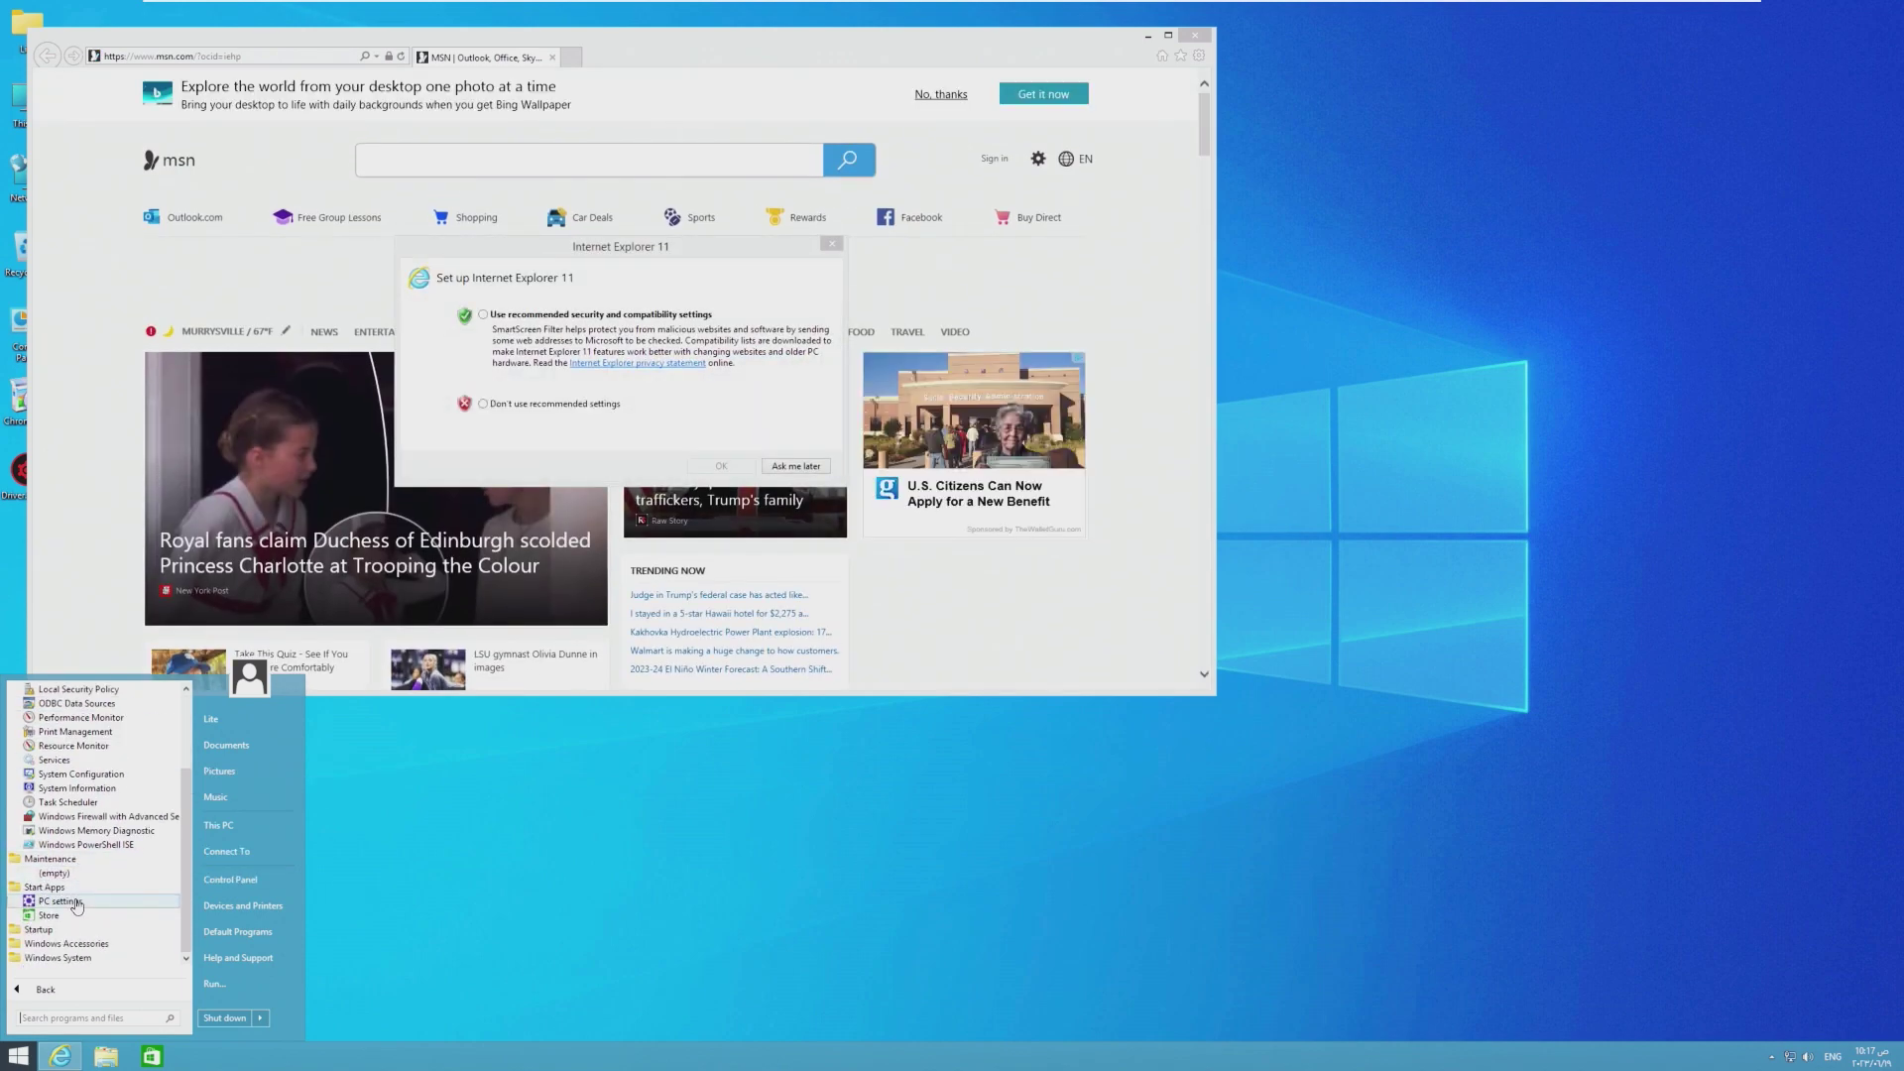
click(76, 902)
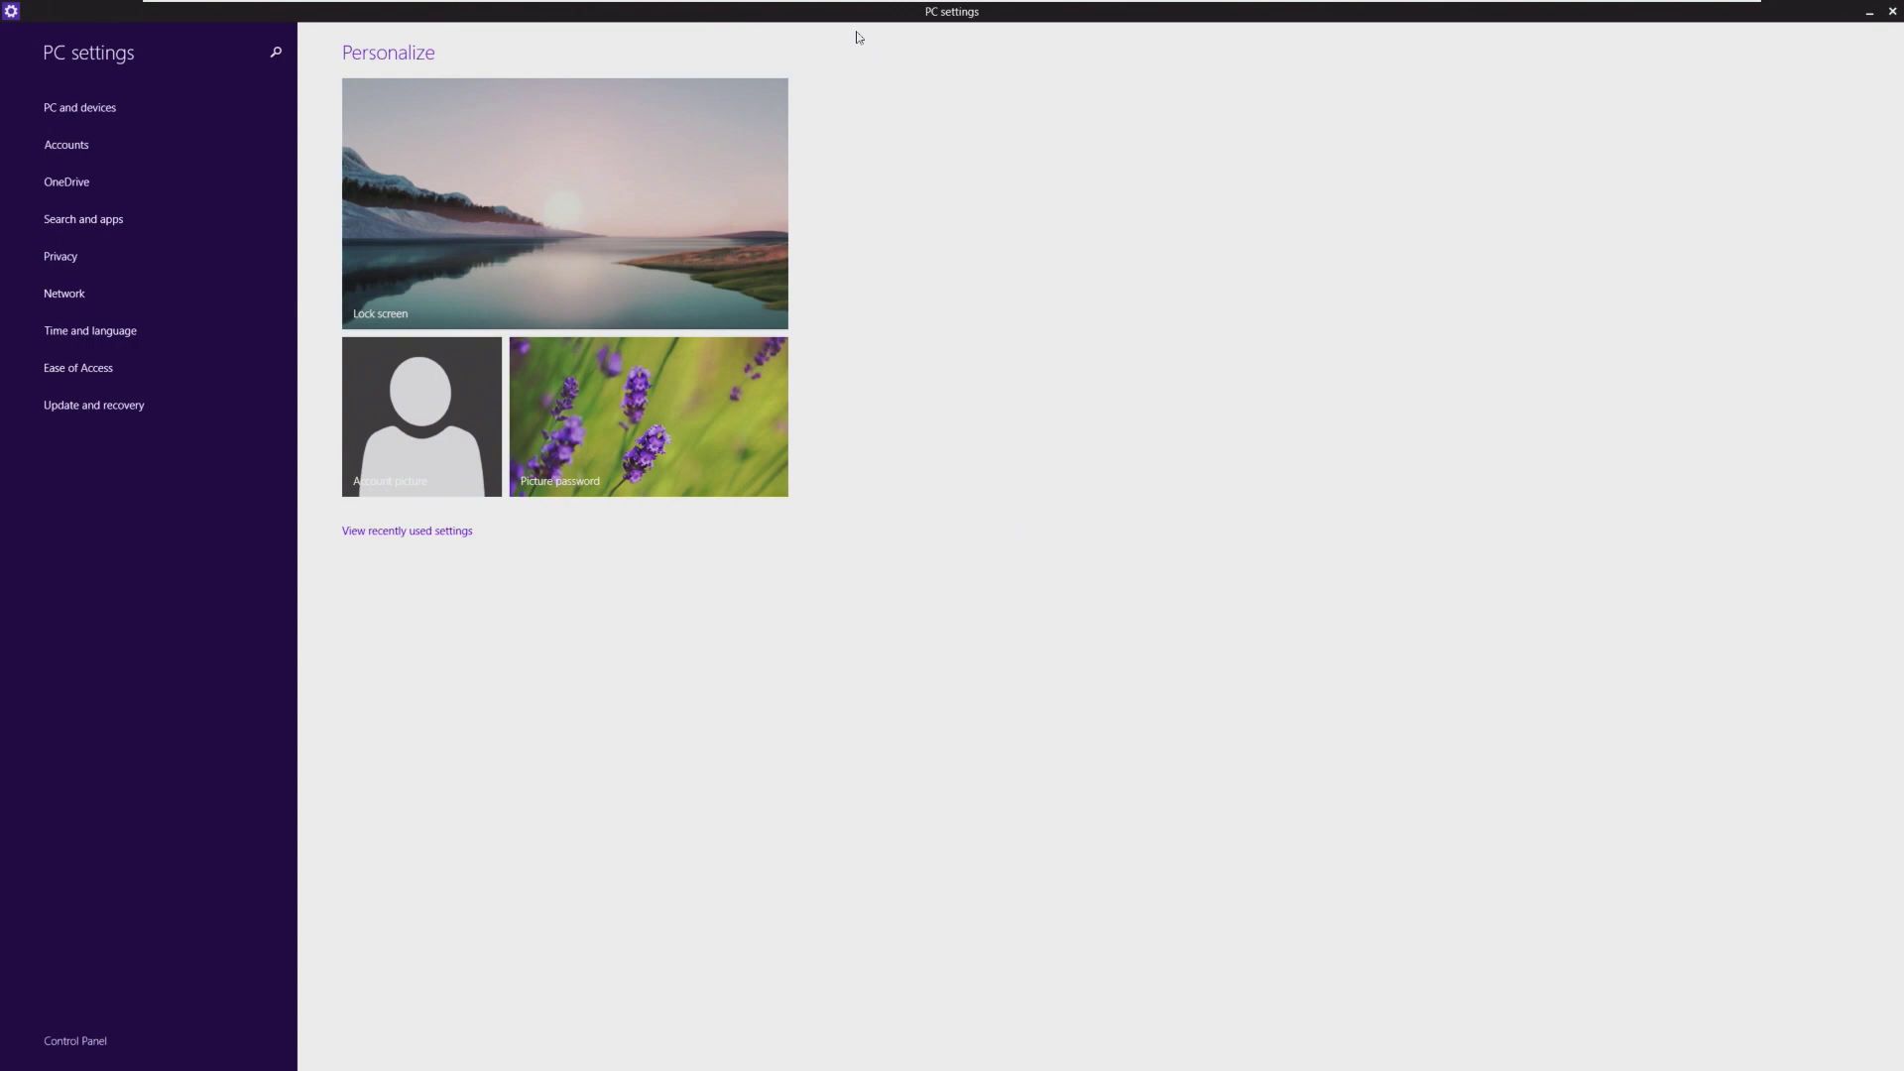
drag(859, 38, 573, 1061)
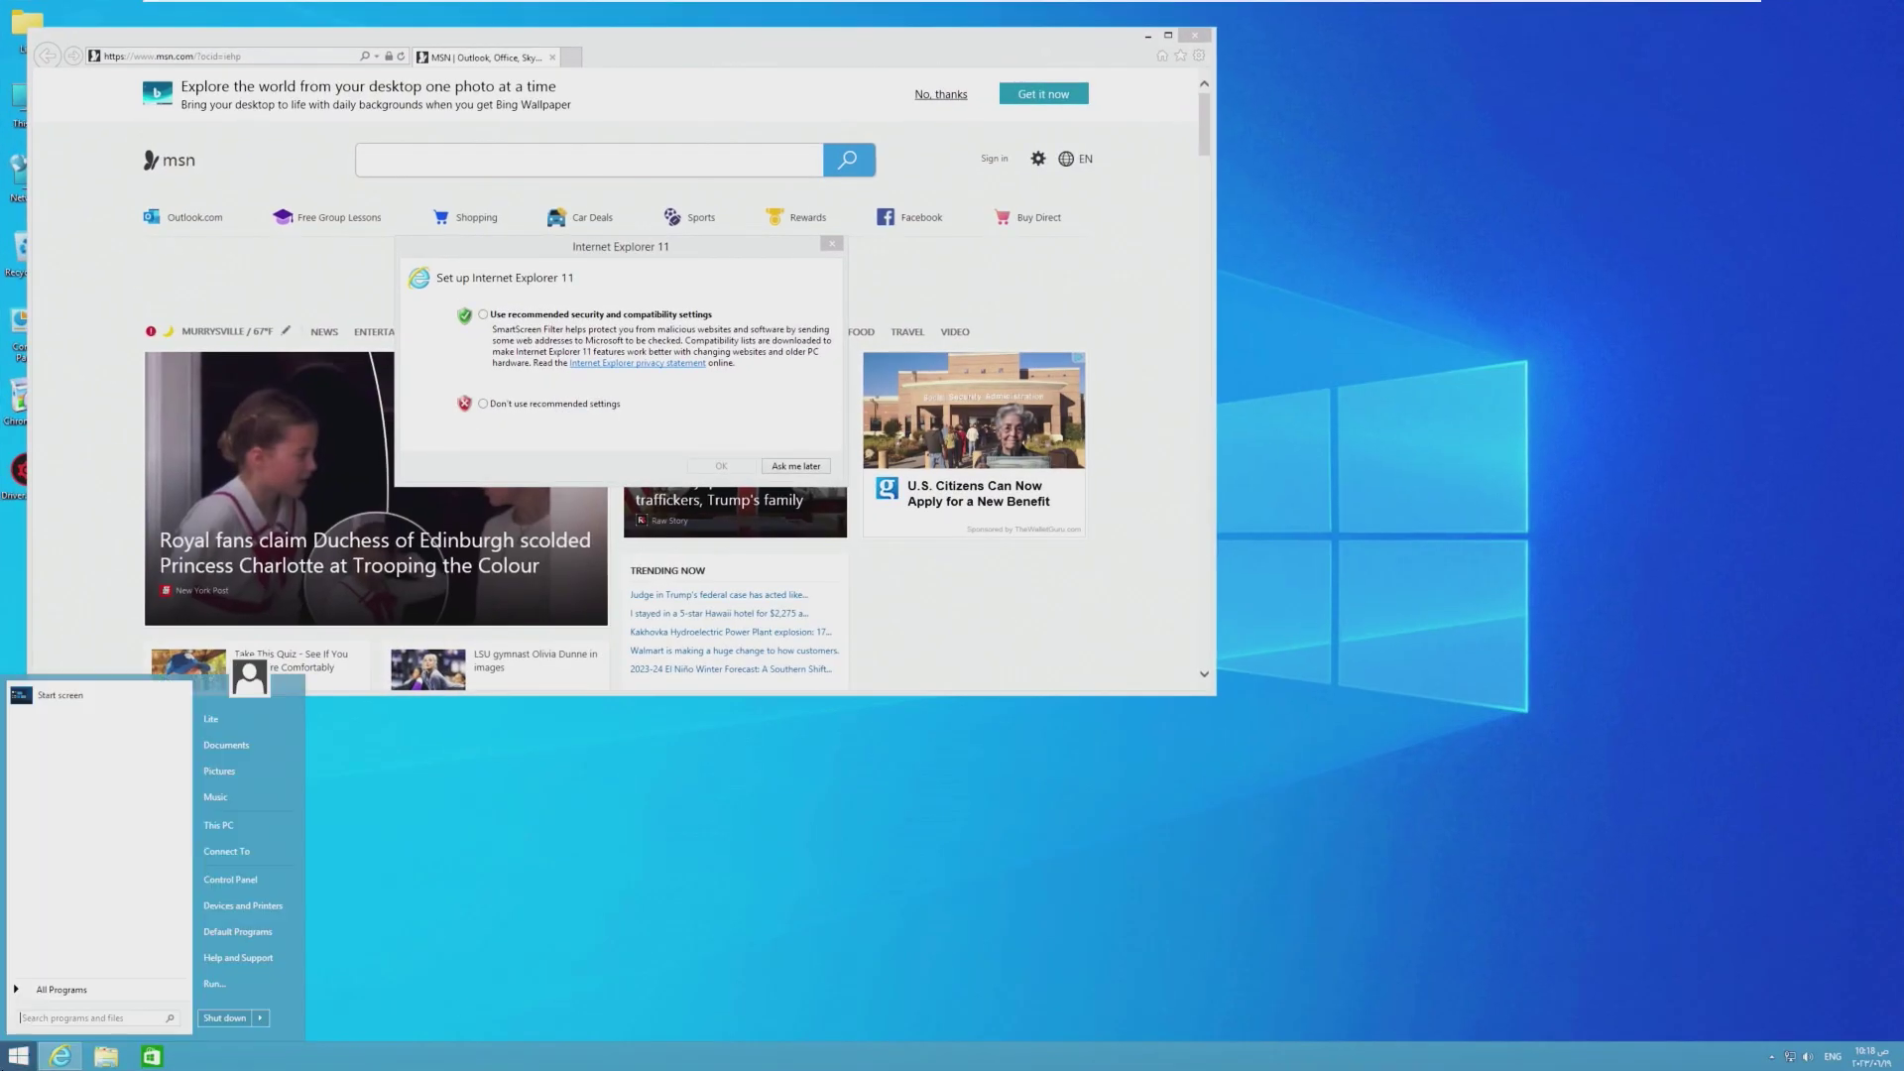
click(42, 989)
click(49, 733)
Step: Browse the Startup, Windows Accessories and System Tools folders, then open and close Paint
click(60, 990)
click(104, 746)
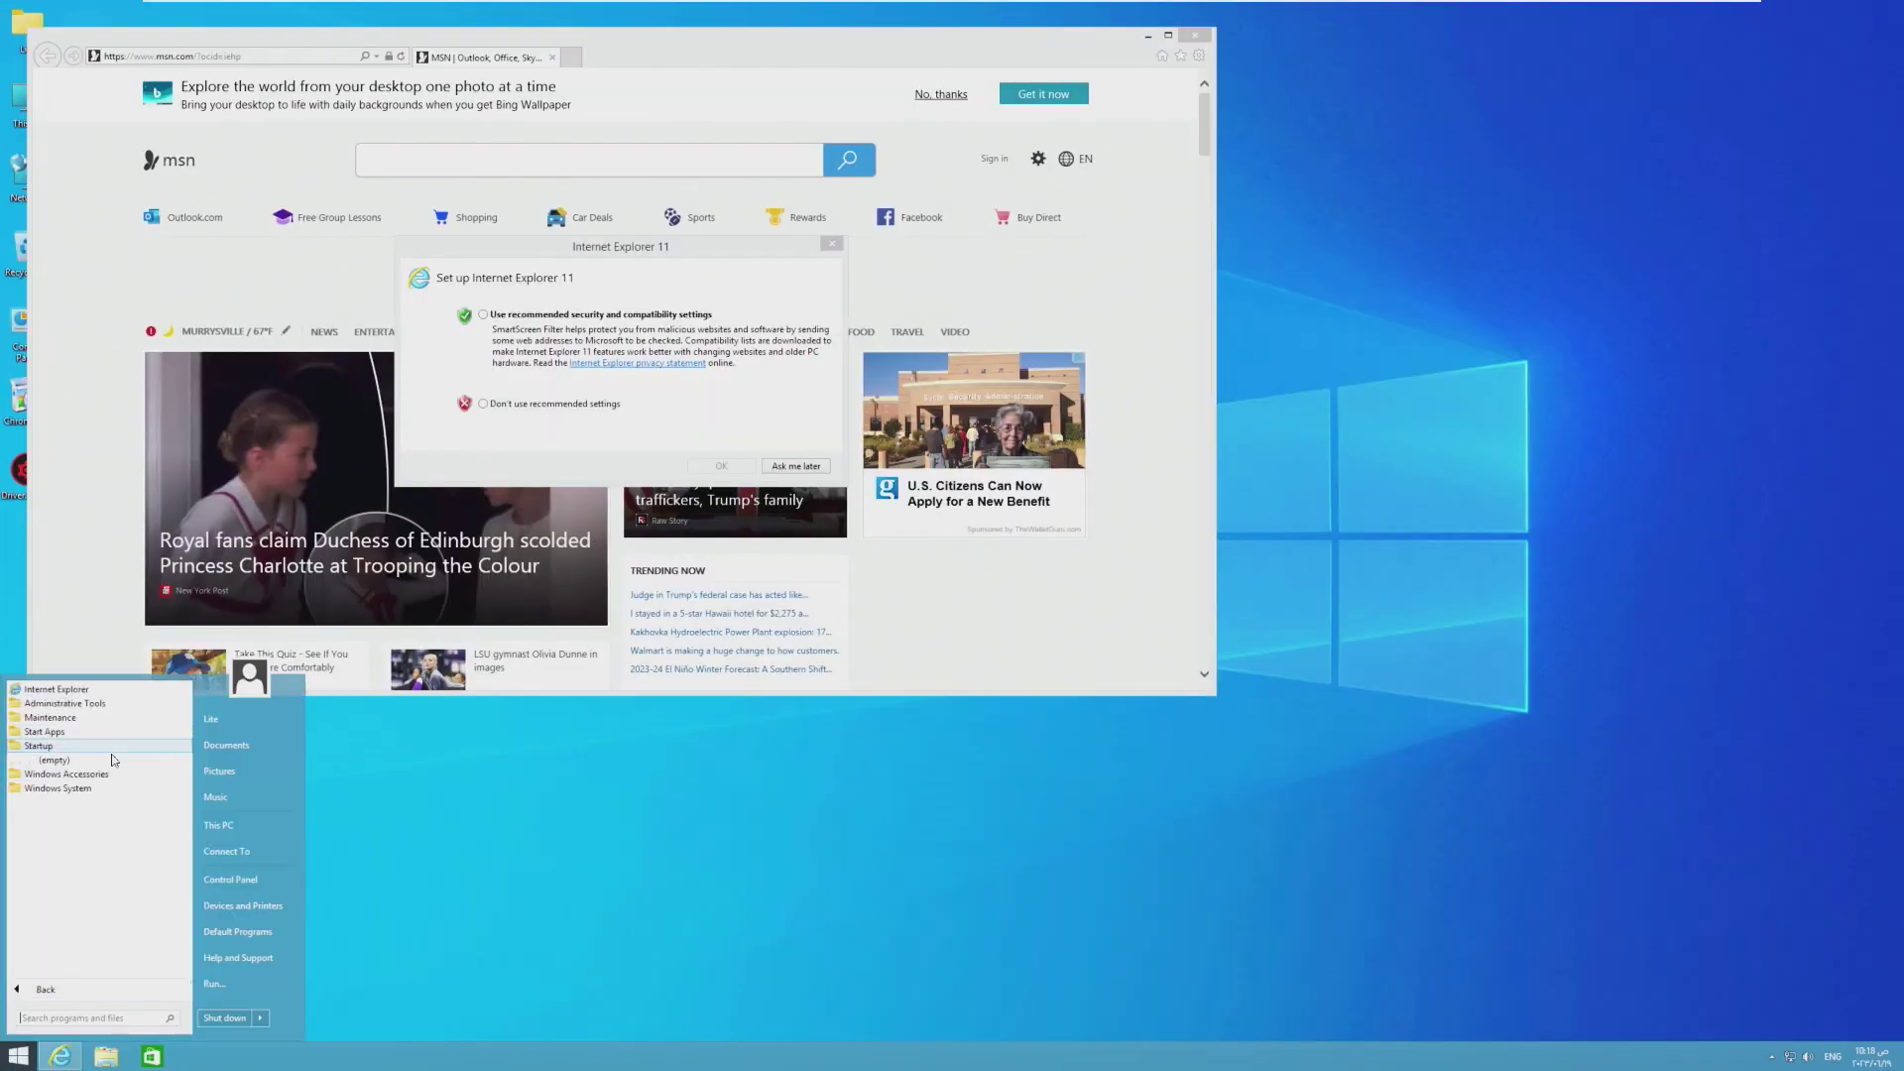
click(99, 774)
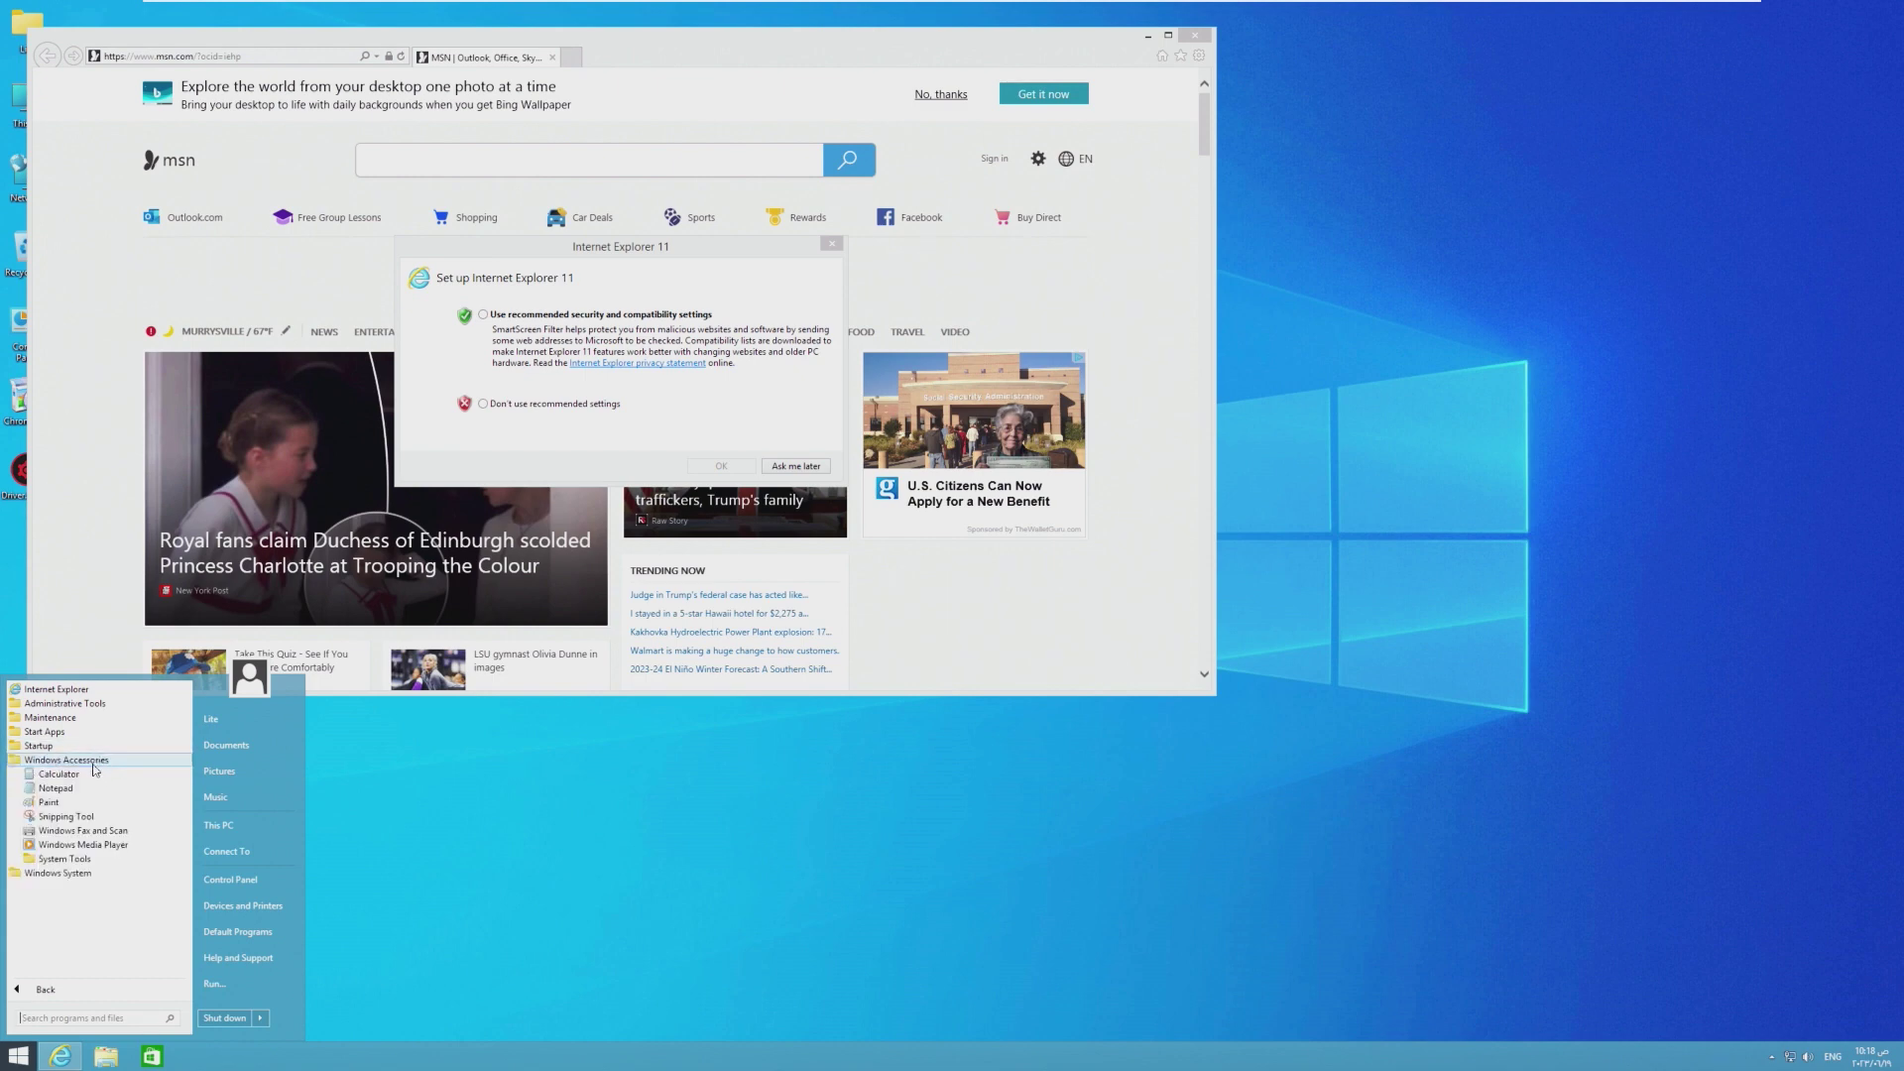
click(64, 859)
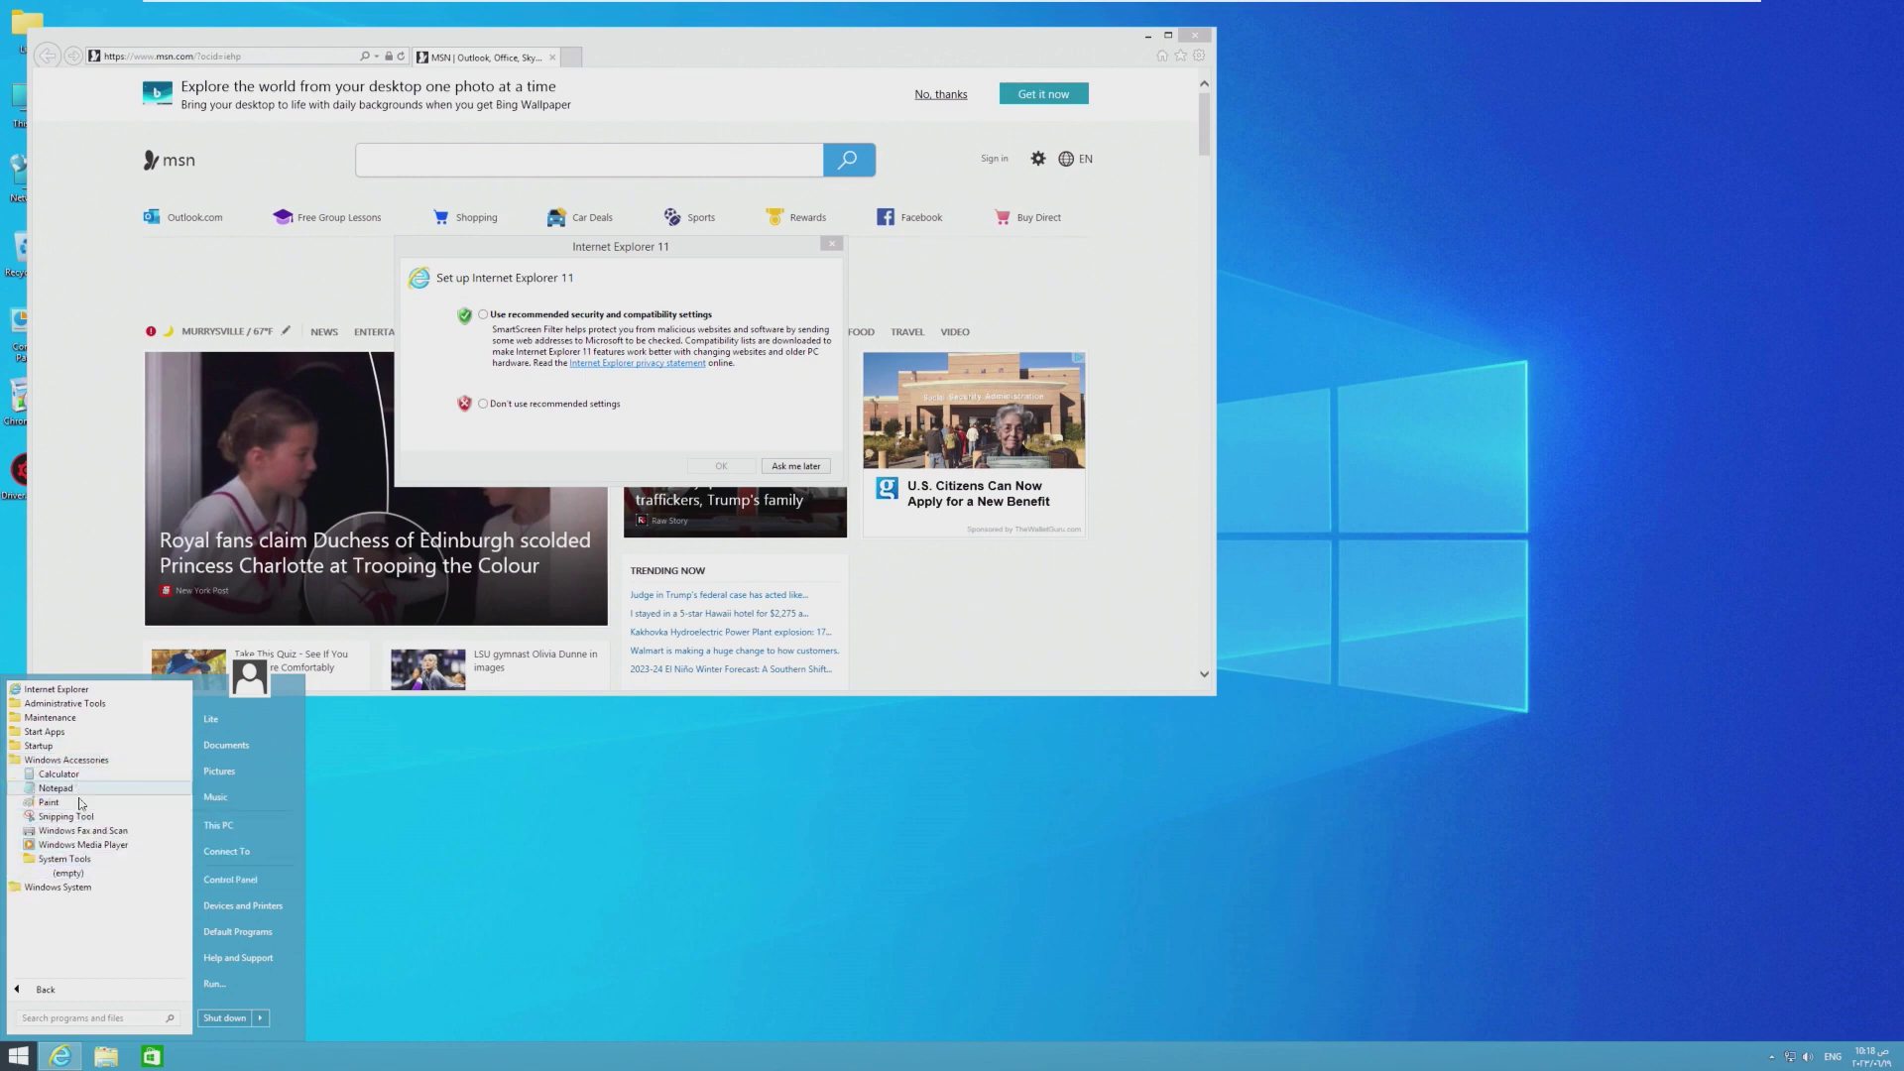
right_click(48, 805)
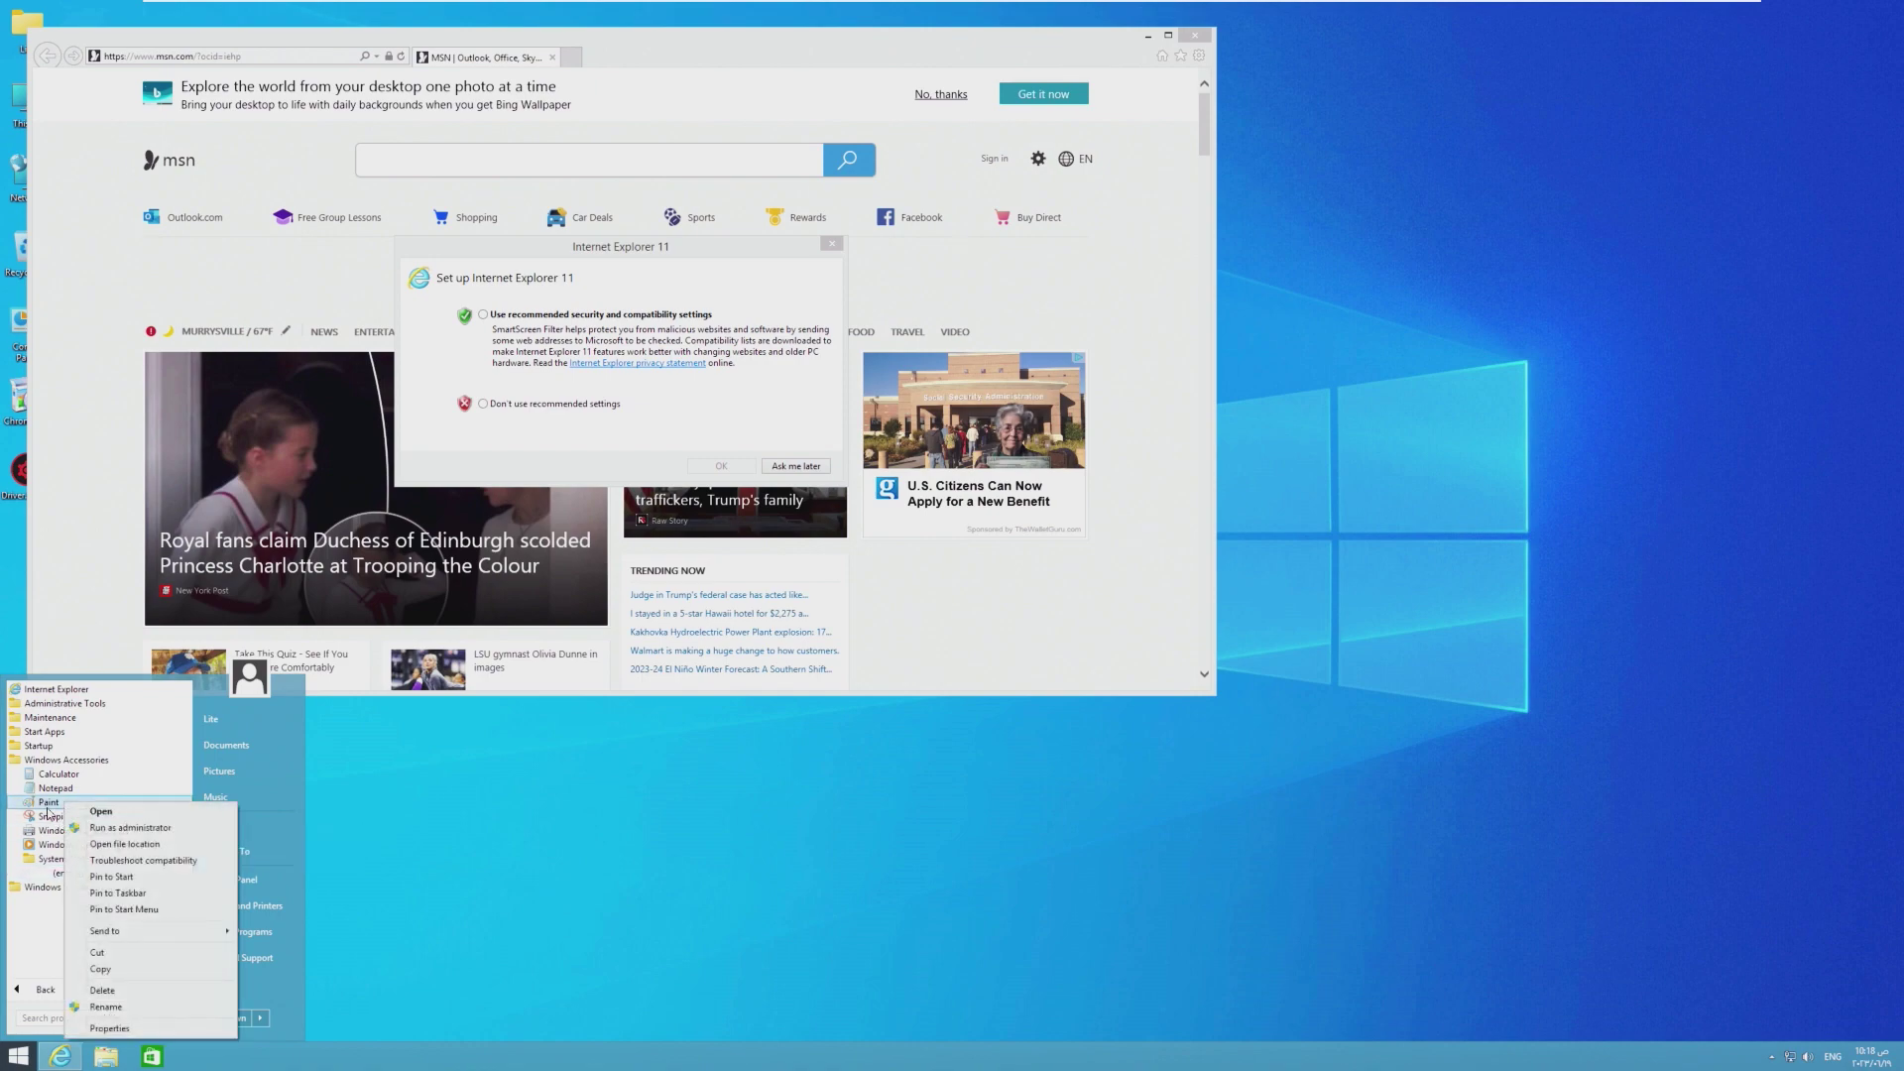
click(48, 805)
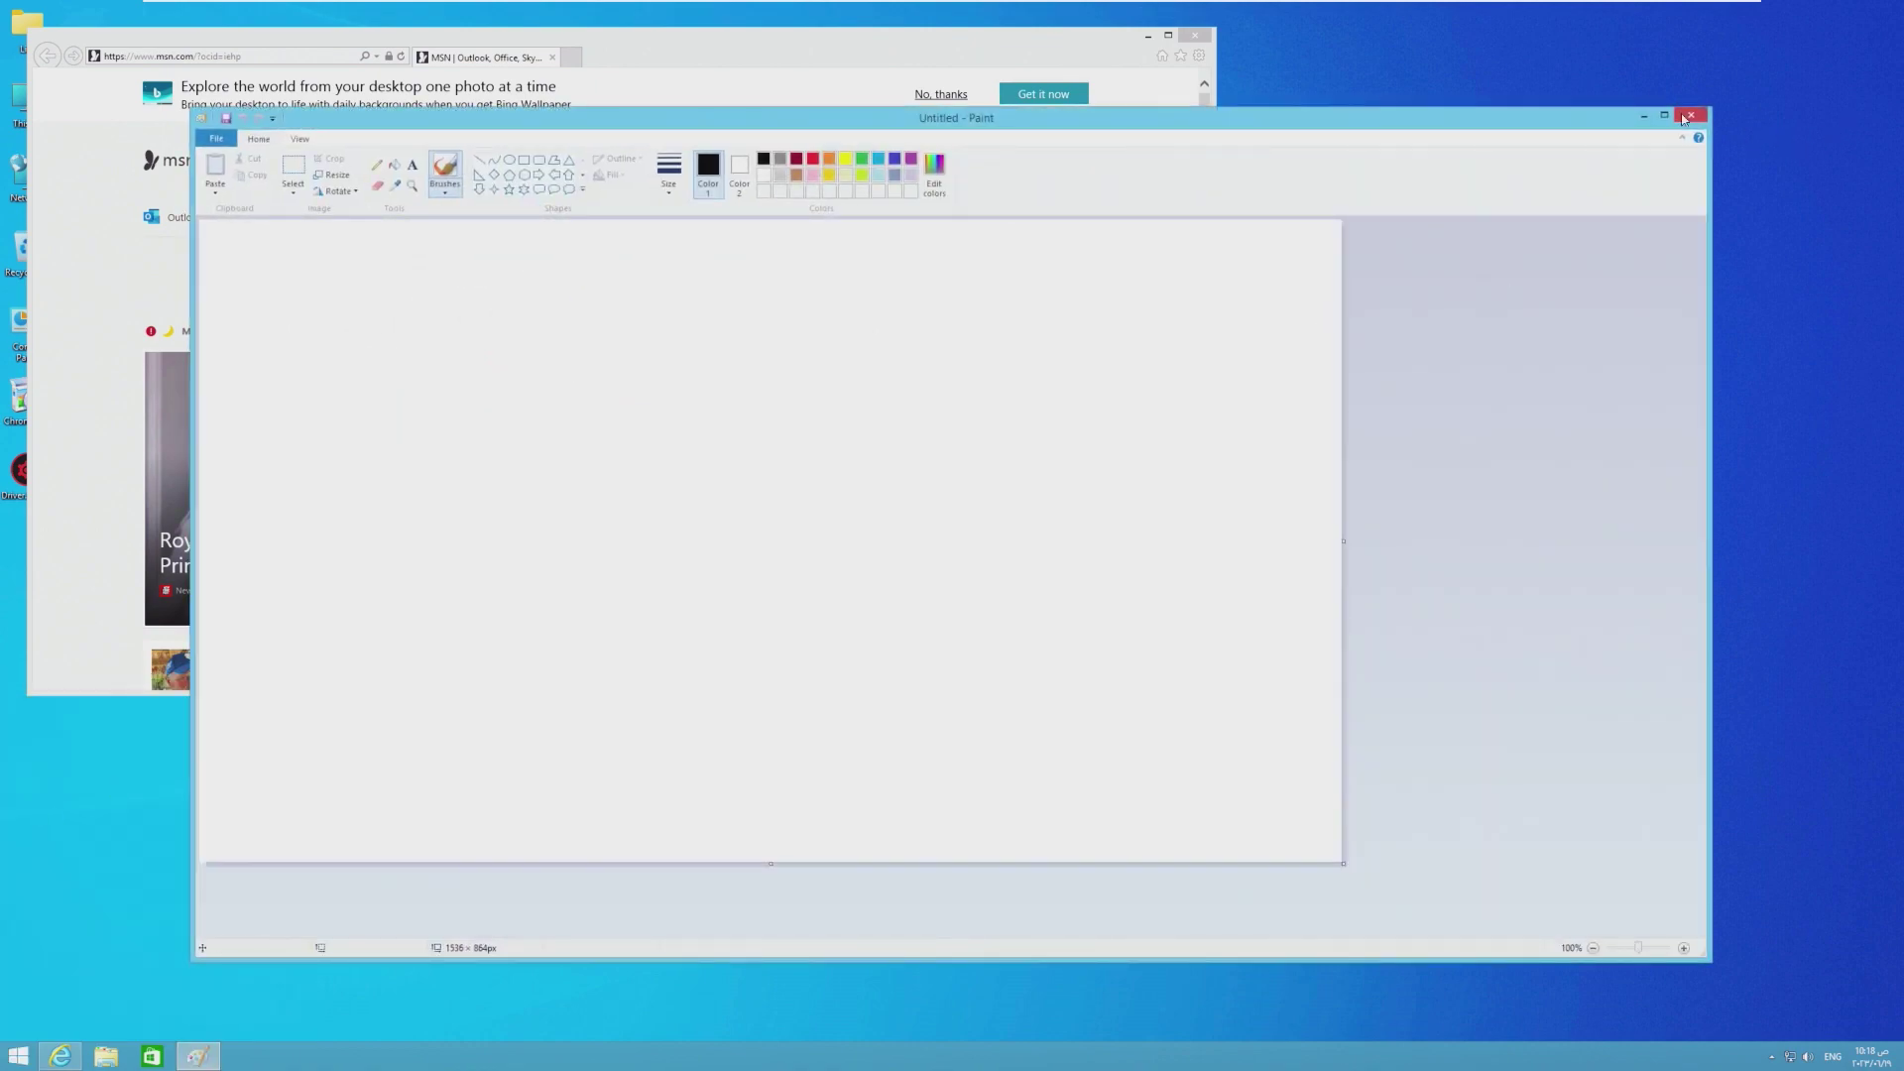
click(1664, 116)
Step: Check the Windows System and Accessories folders and Snipping Tool options, then dismiss the IE 11 setup prompt
key(alt+F4)
click(17, 1056)
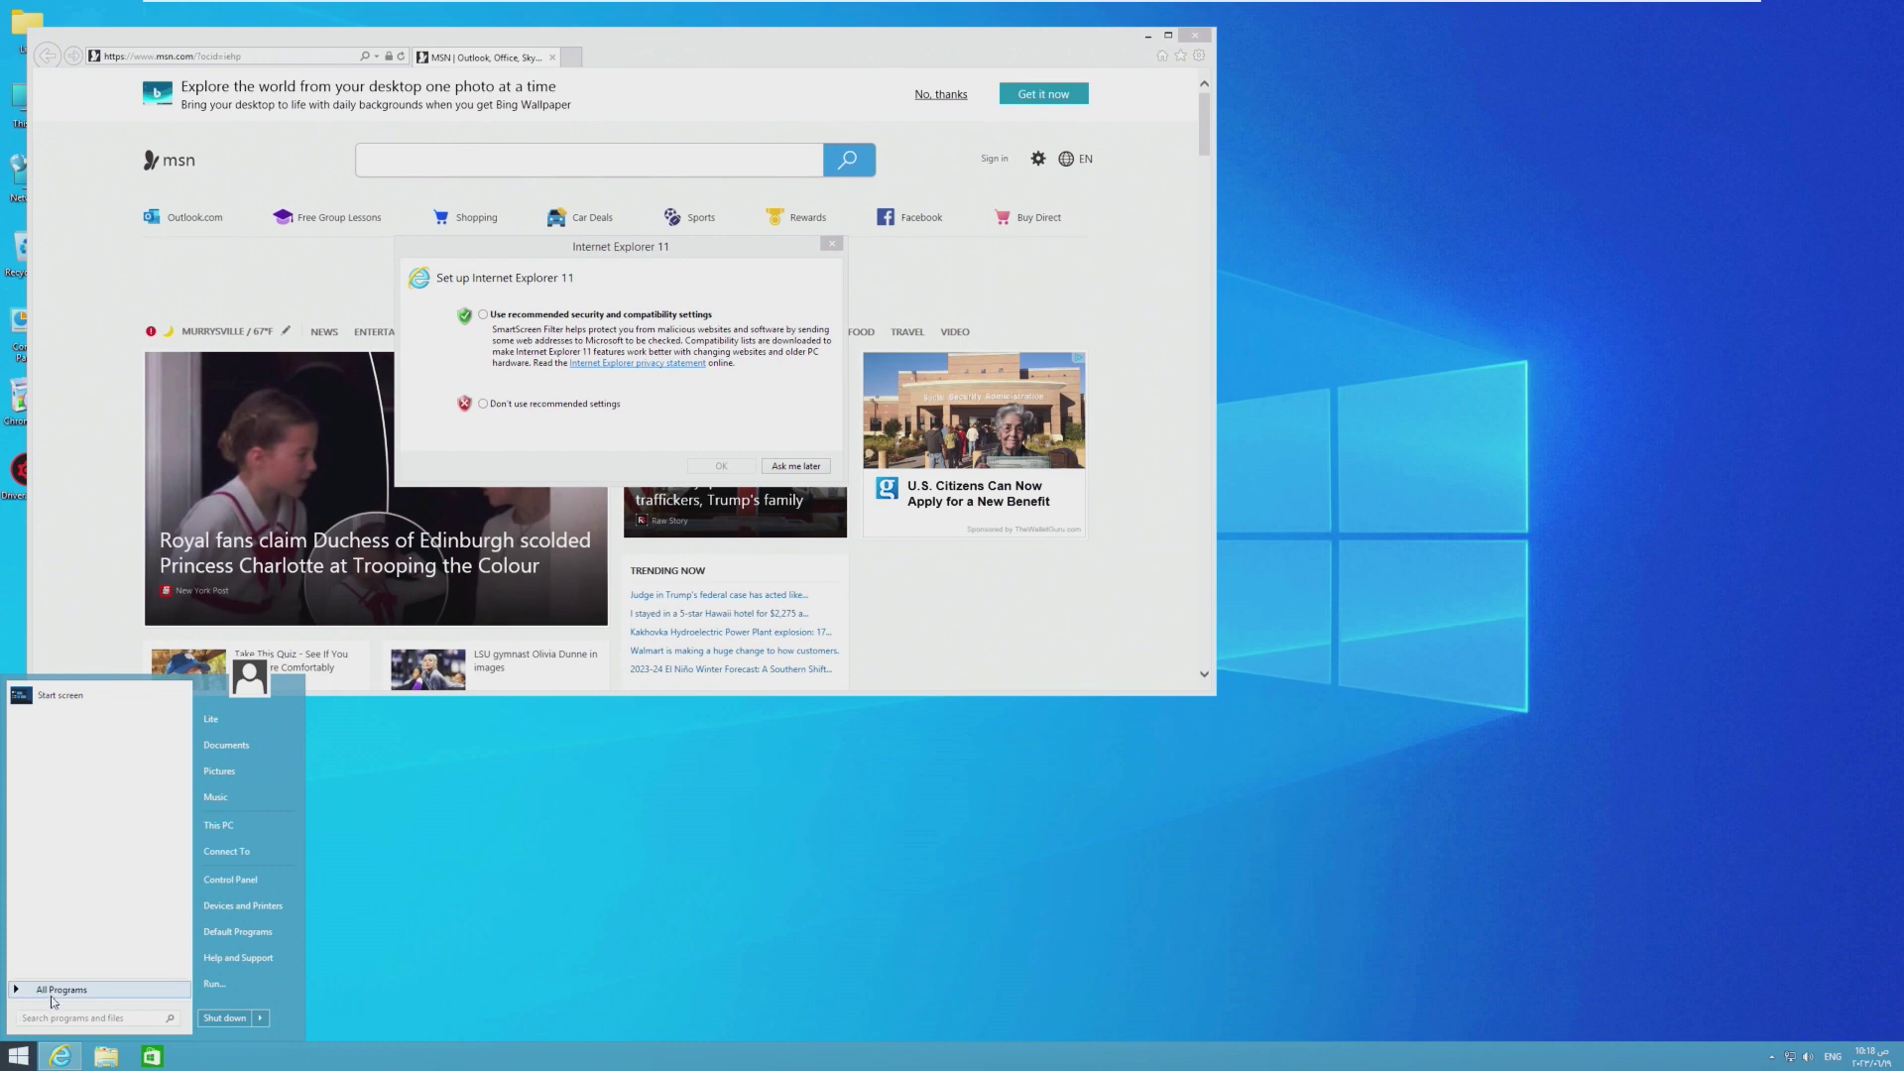
click(53, 996)
click(60, 773)
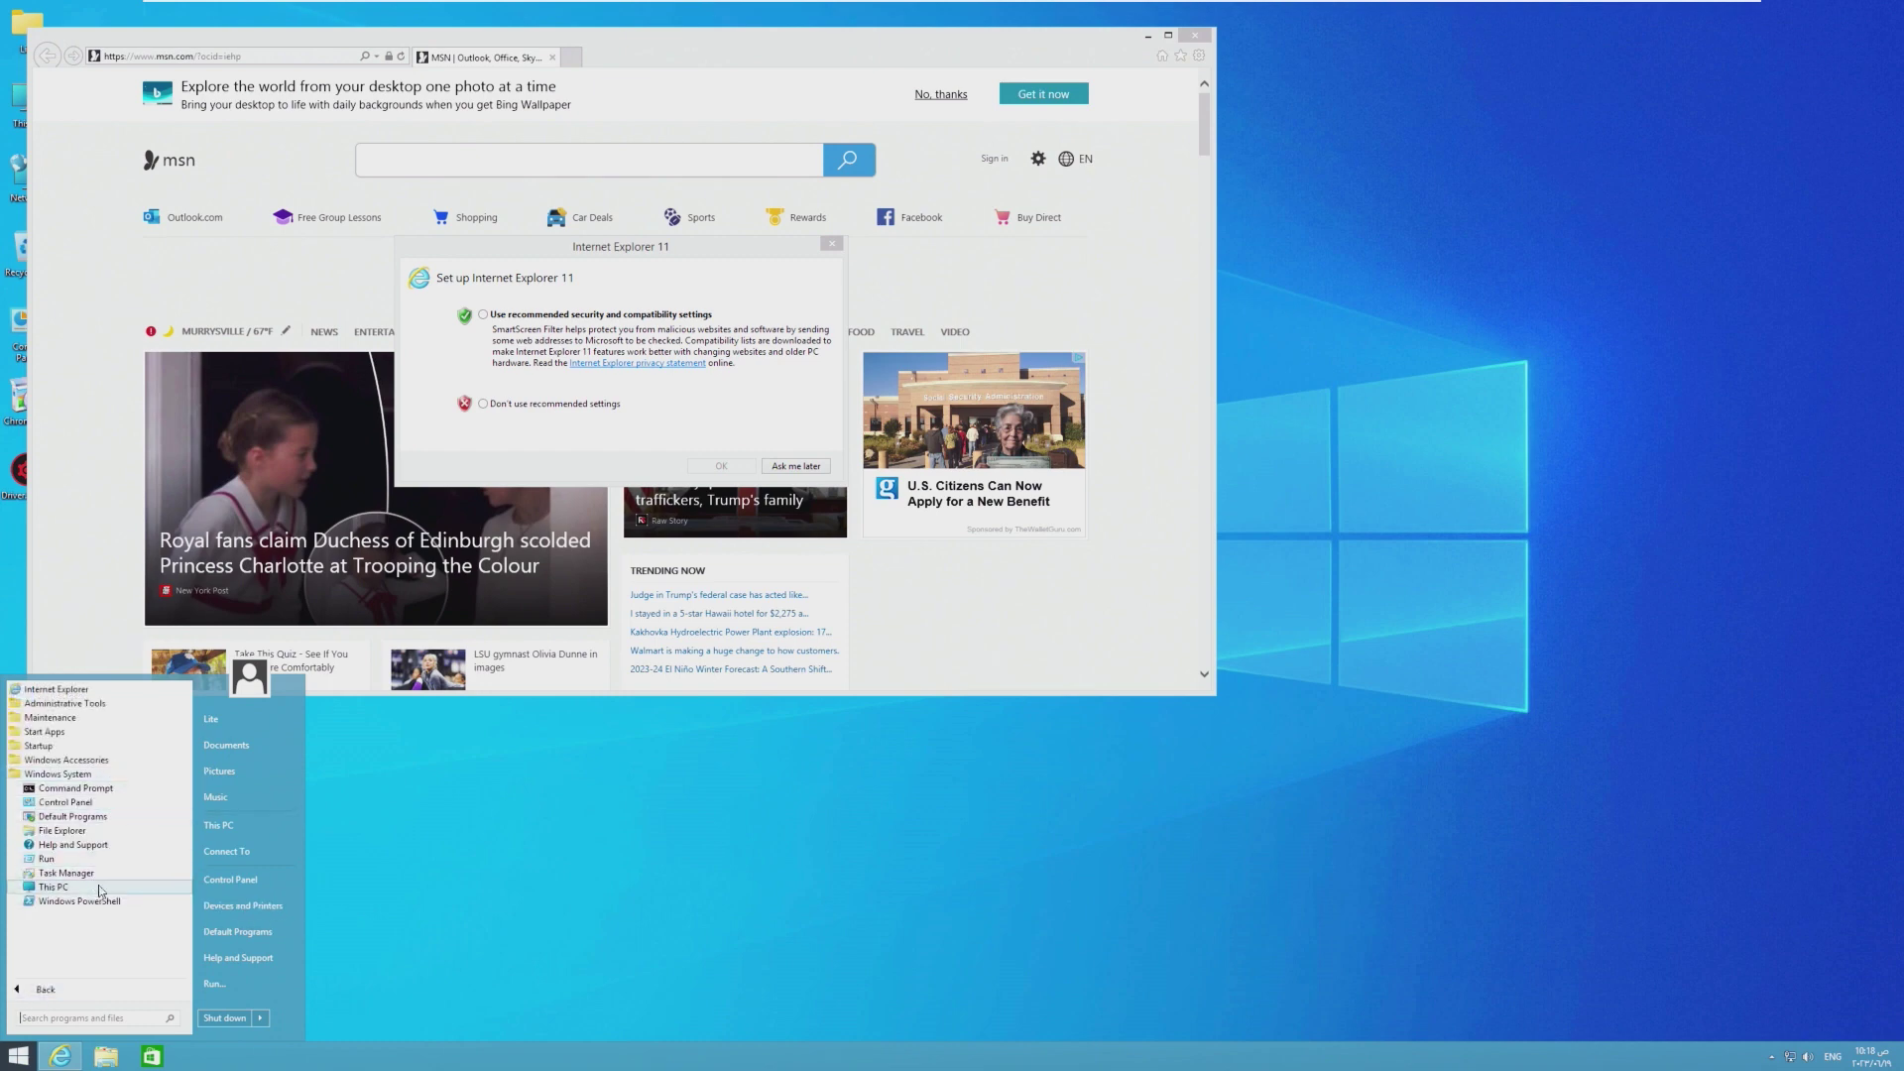
click(64, 760)
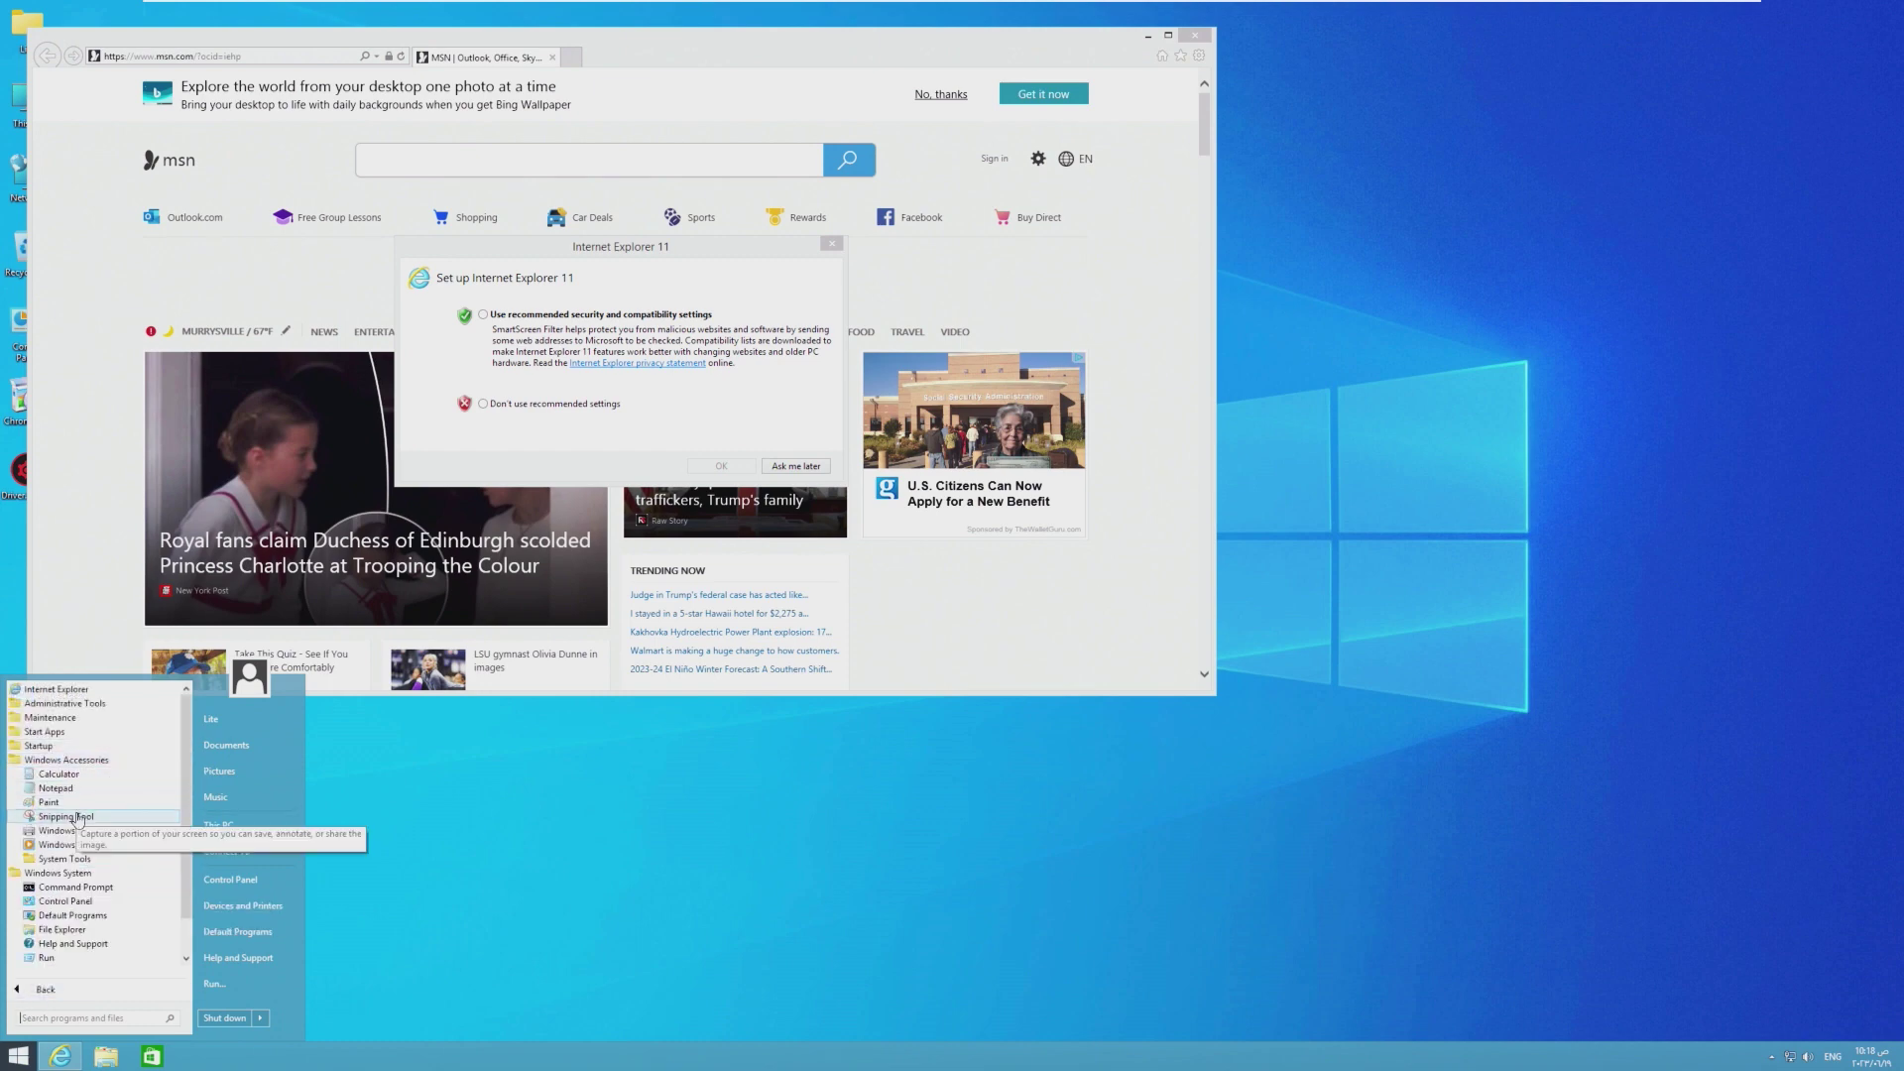
right_click(79, 819)
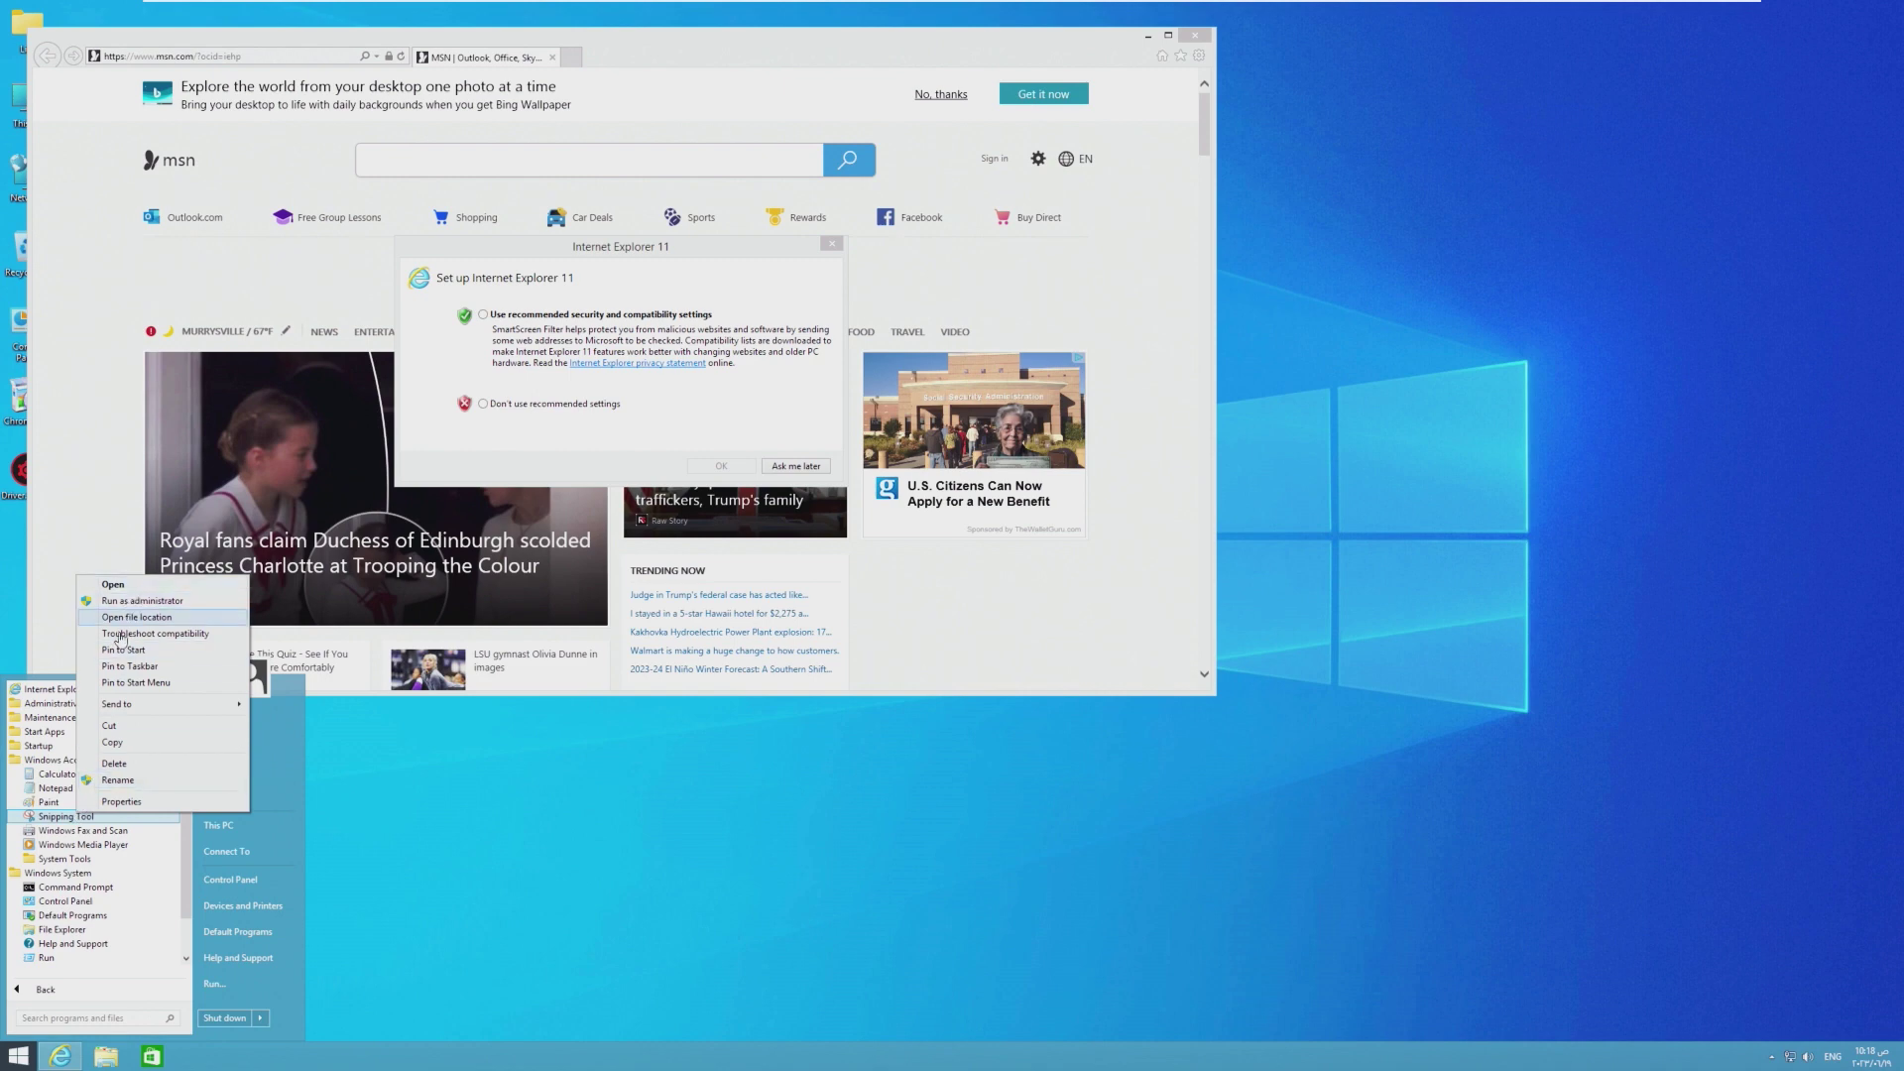
click(86, 983)
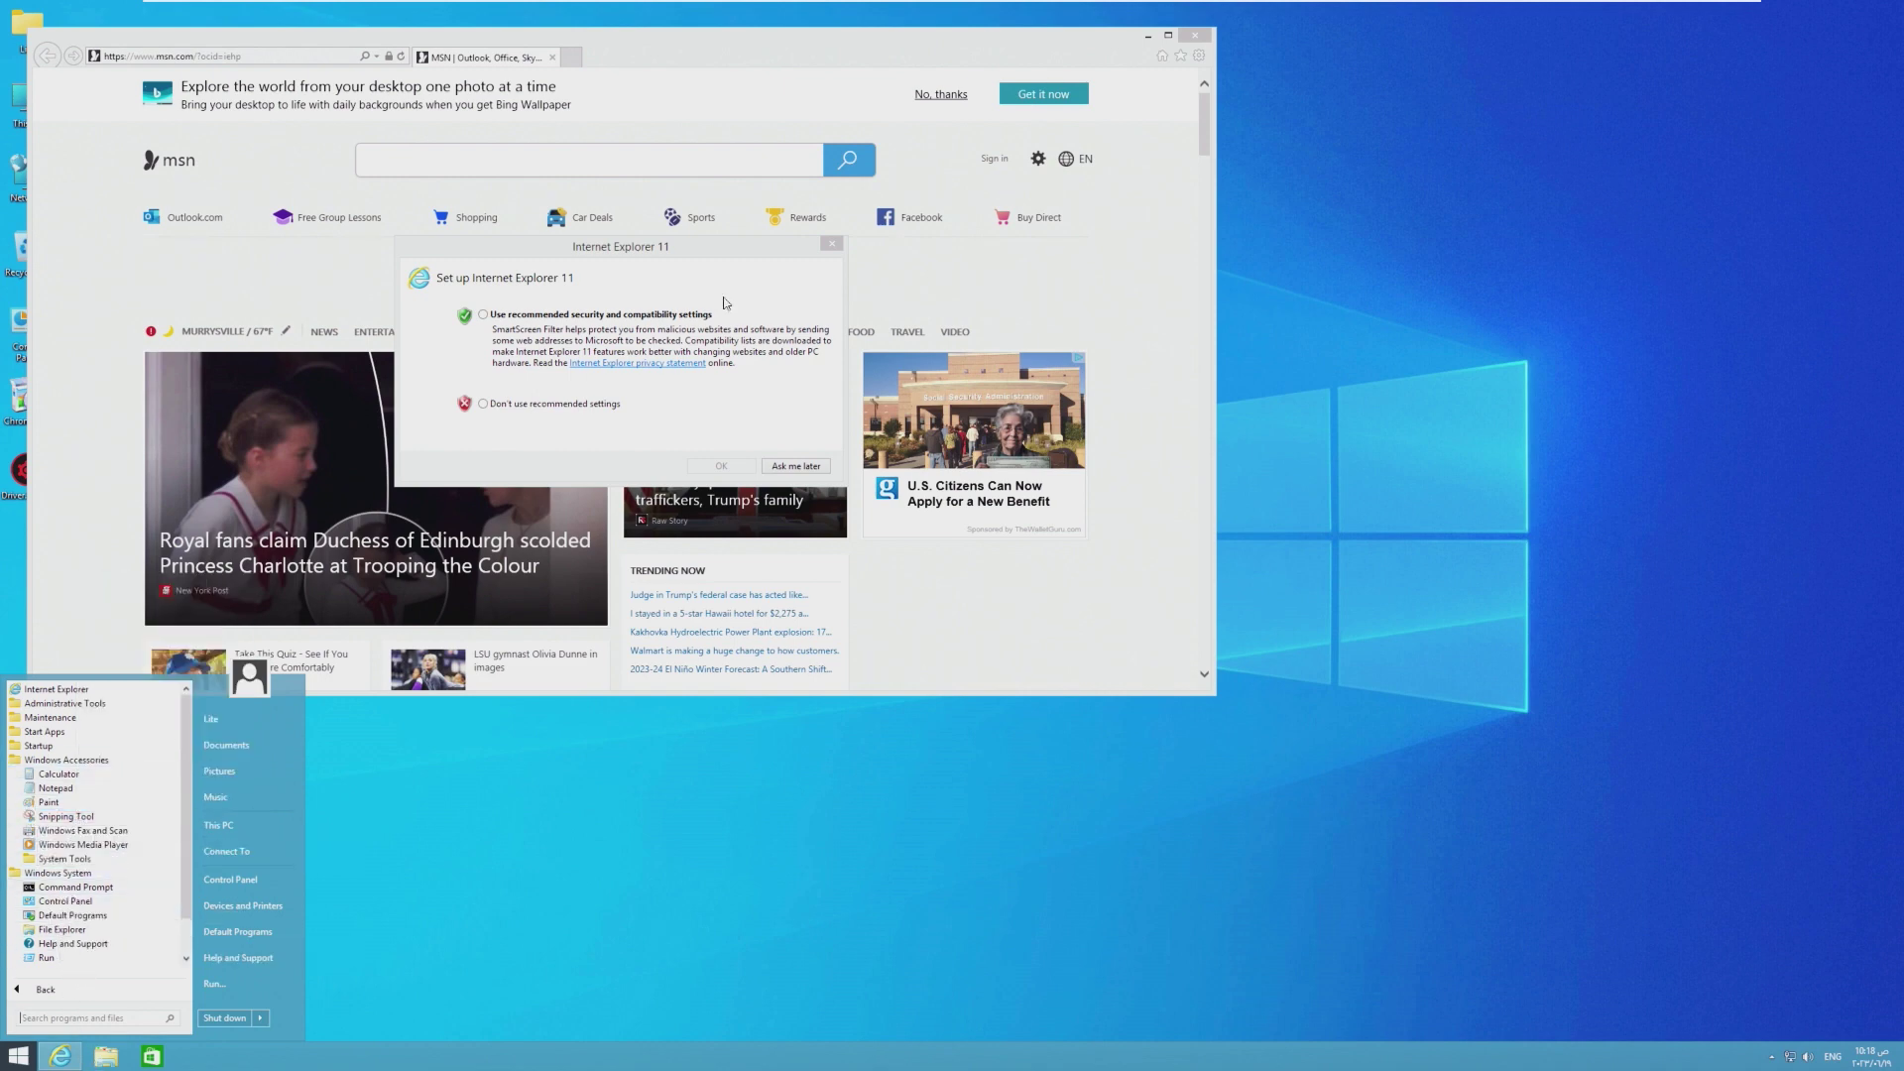
click(829, 250)
click(829, 250)
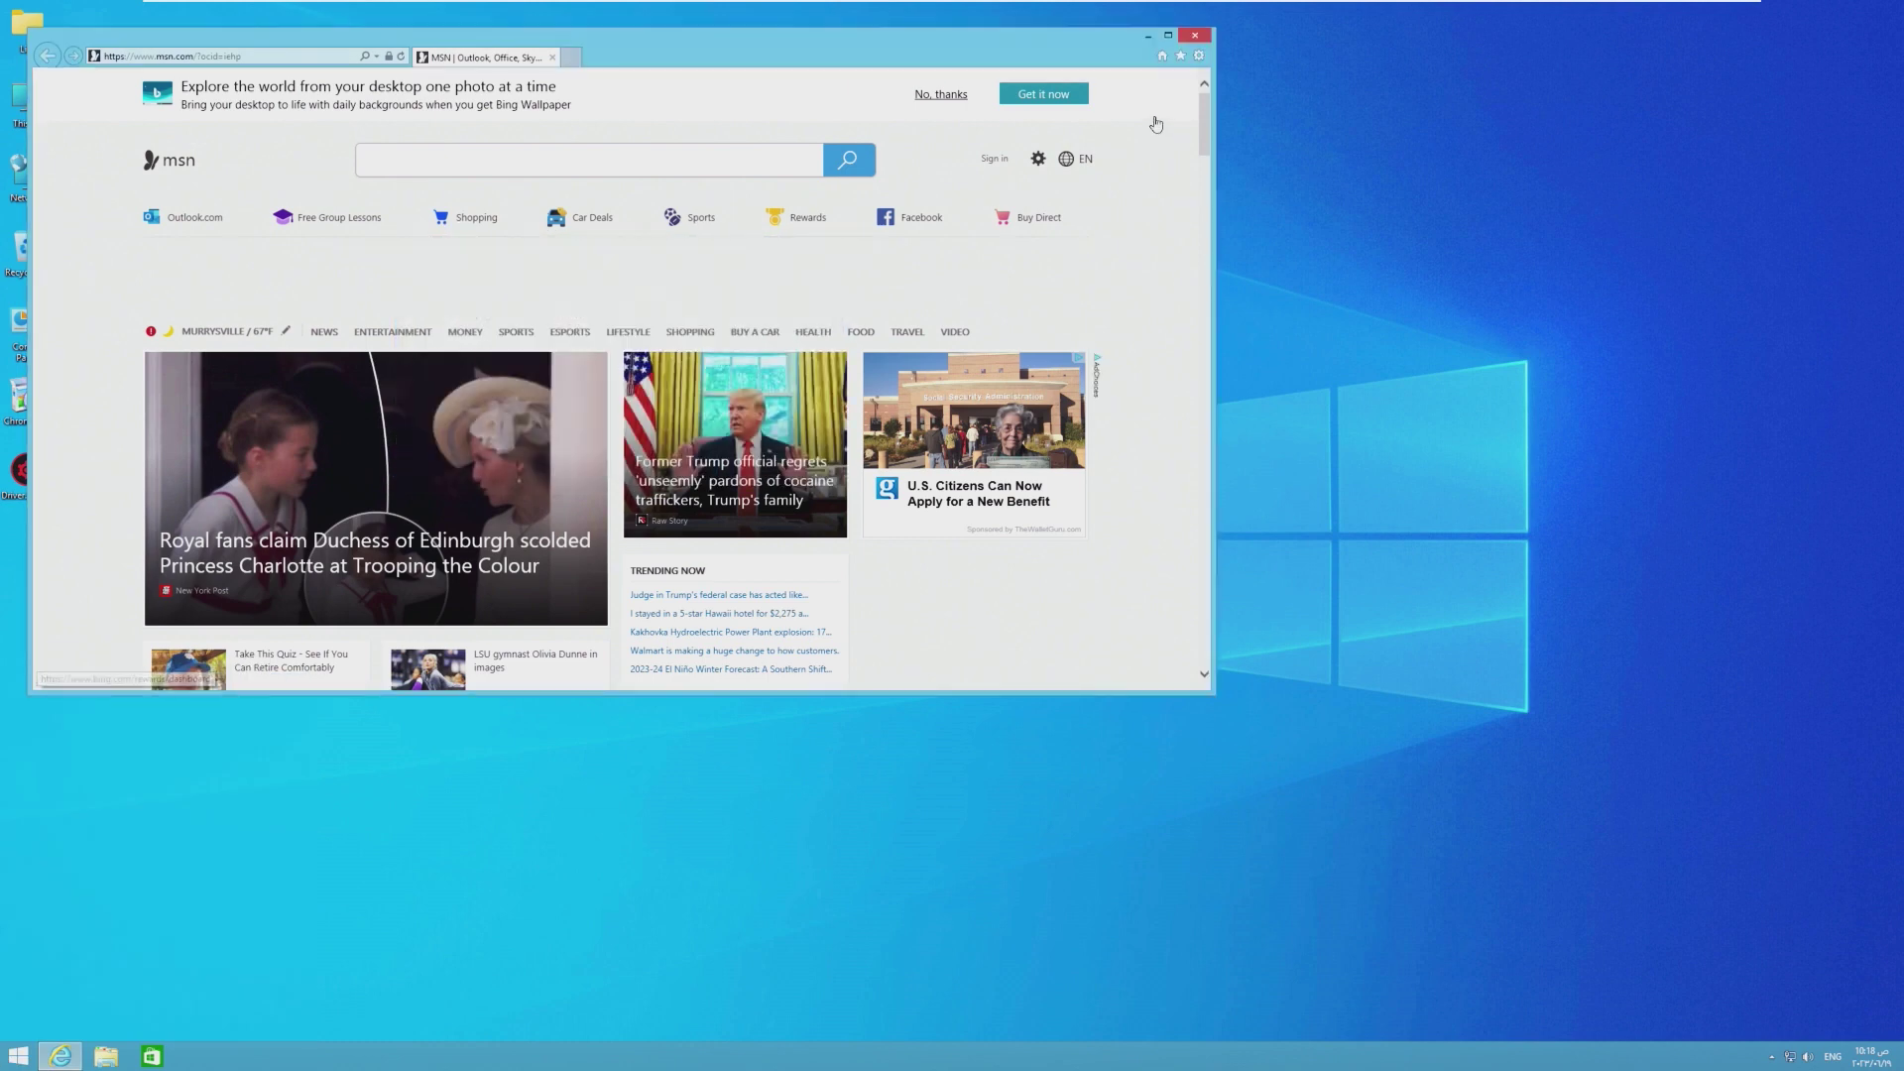
Step: Close Internet Explorer, then select and deselect the This PC and Network desktop icons
click(1195, 36)
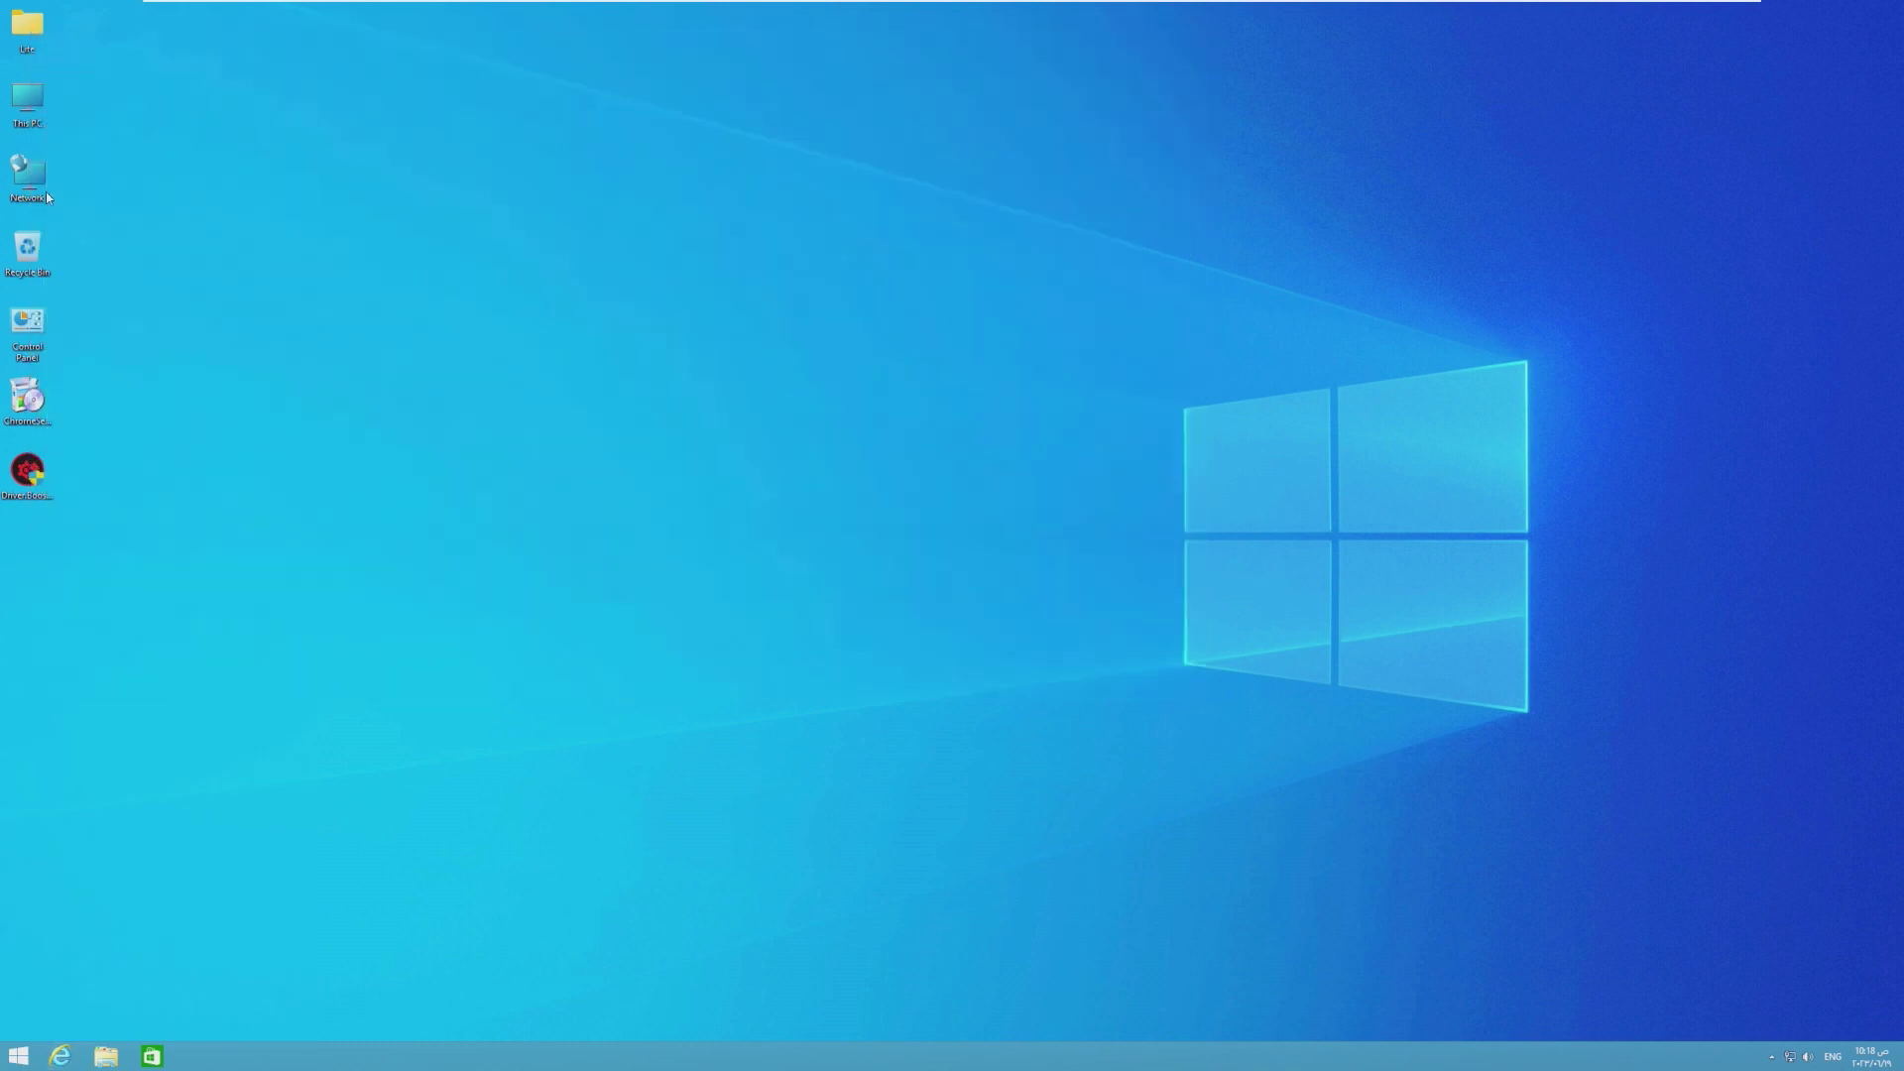
drag(119, 212, 14, 71)
click(78, 240)
Step: Open This PC in File Explorer from the taskbar and close it again
click(107, 1057)
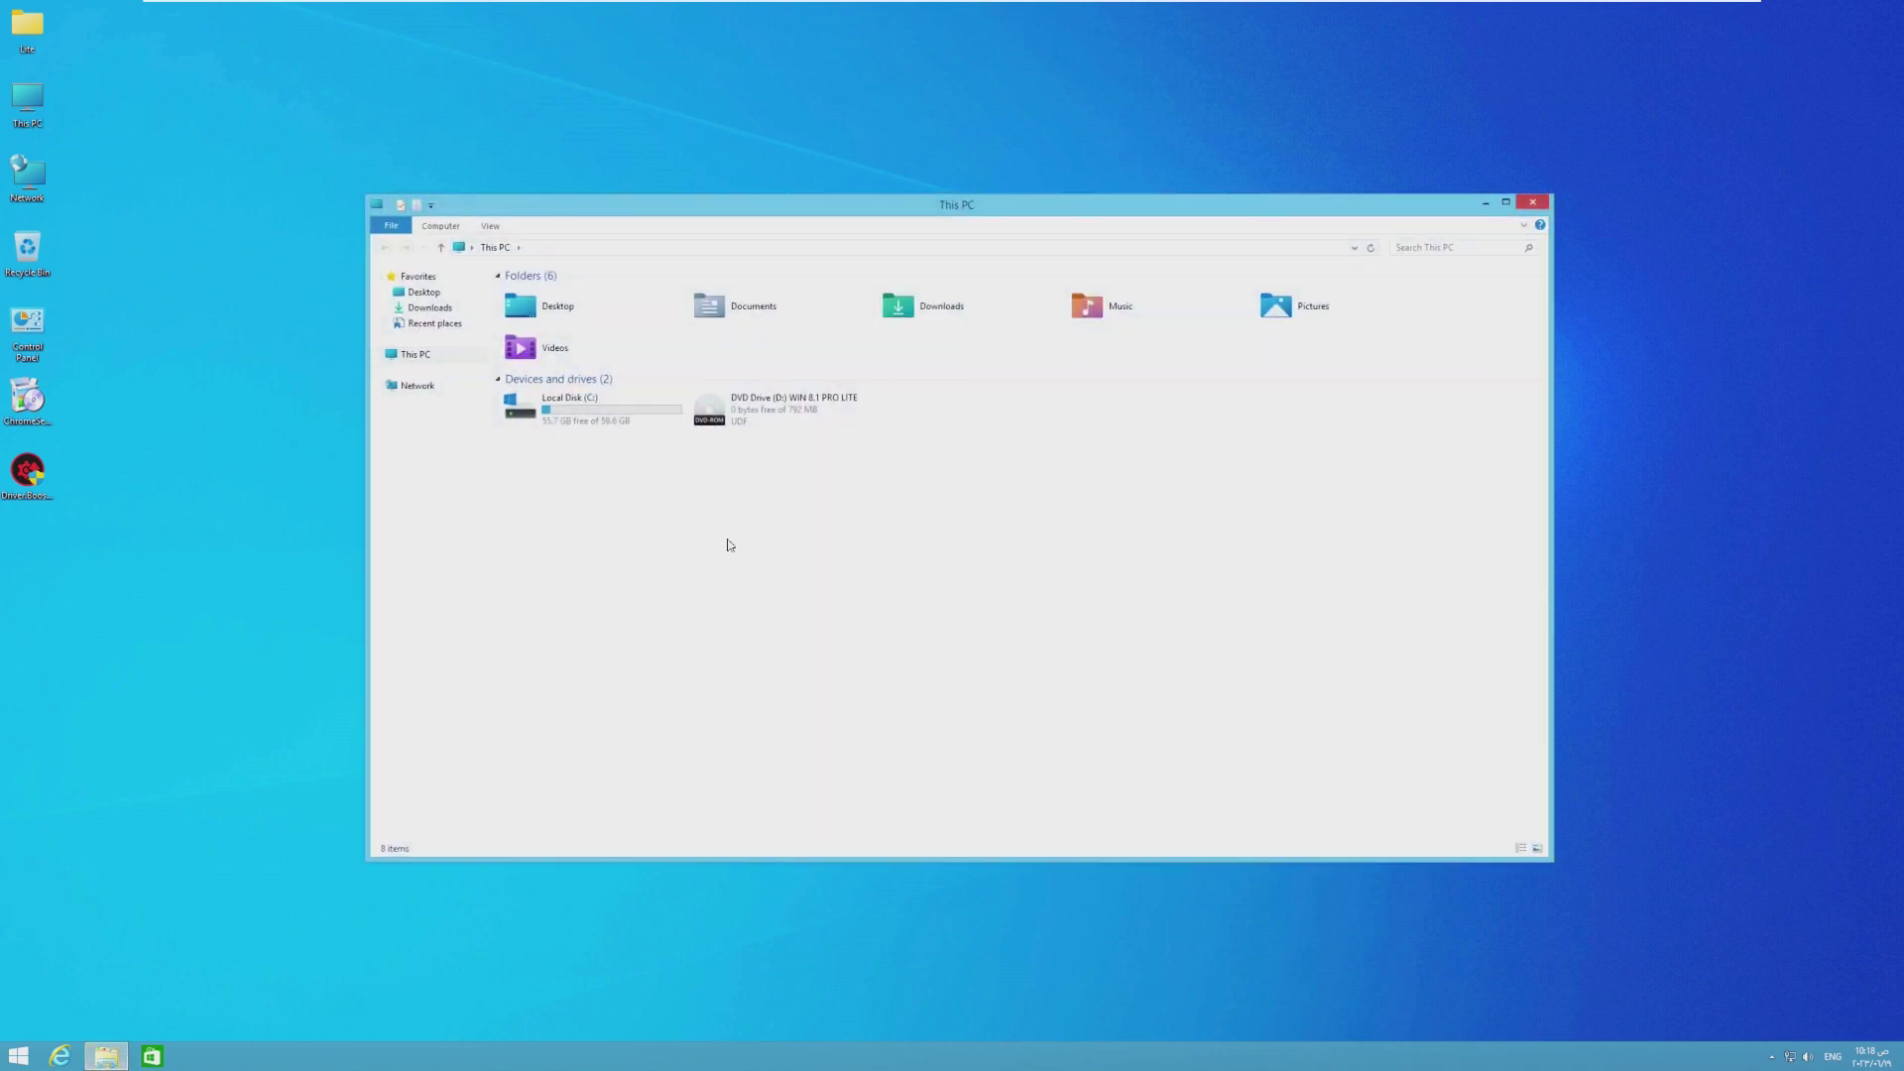
click(417, 355)
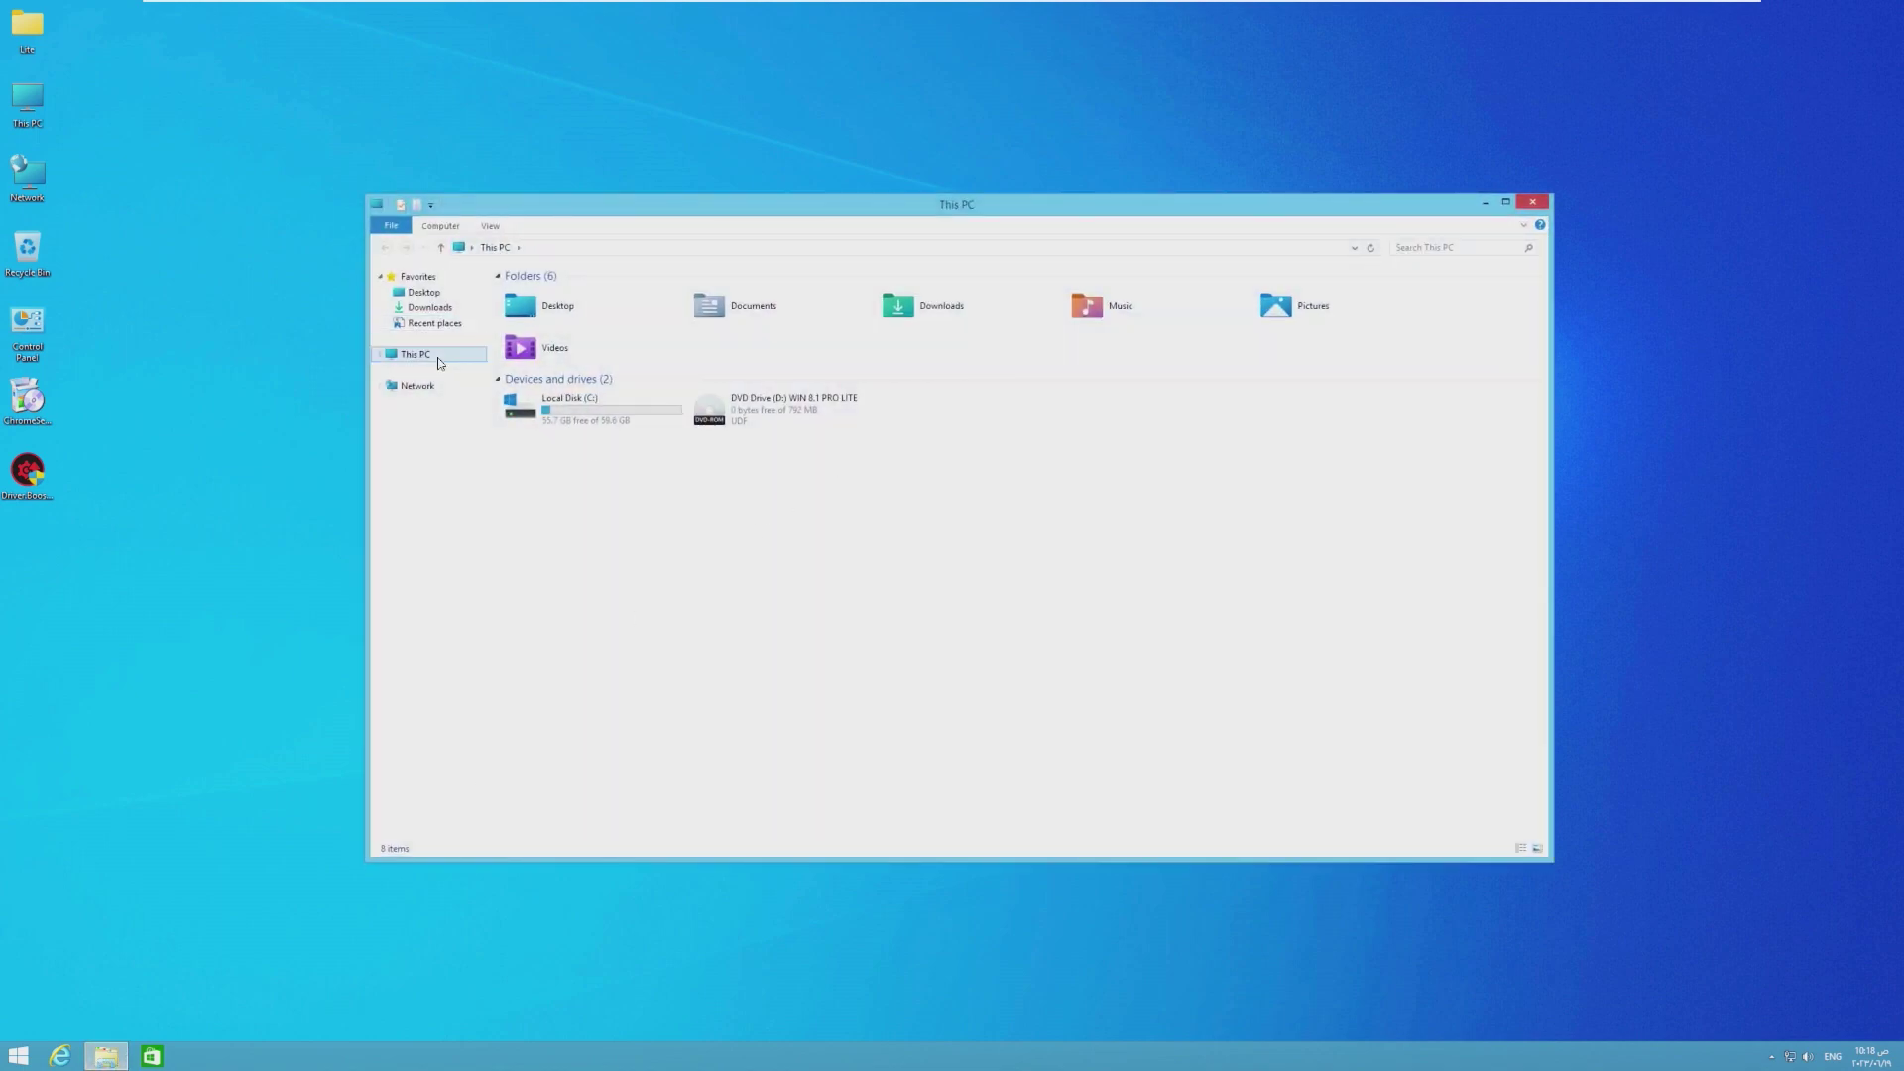
click(1532, 202)
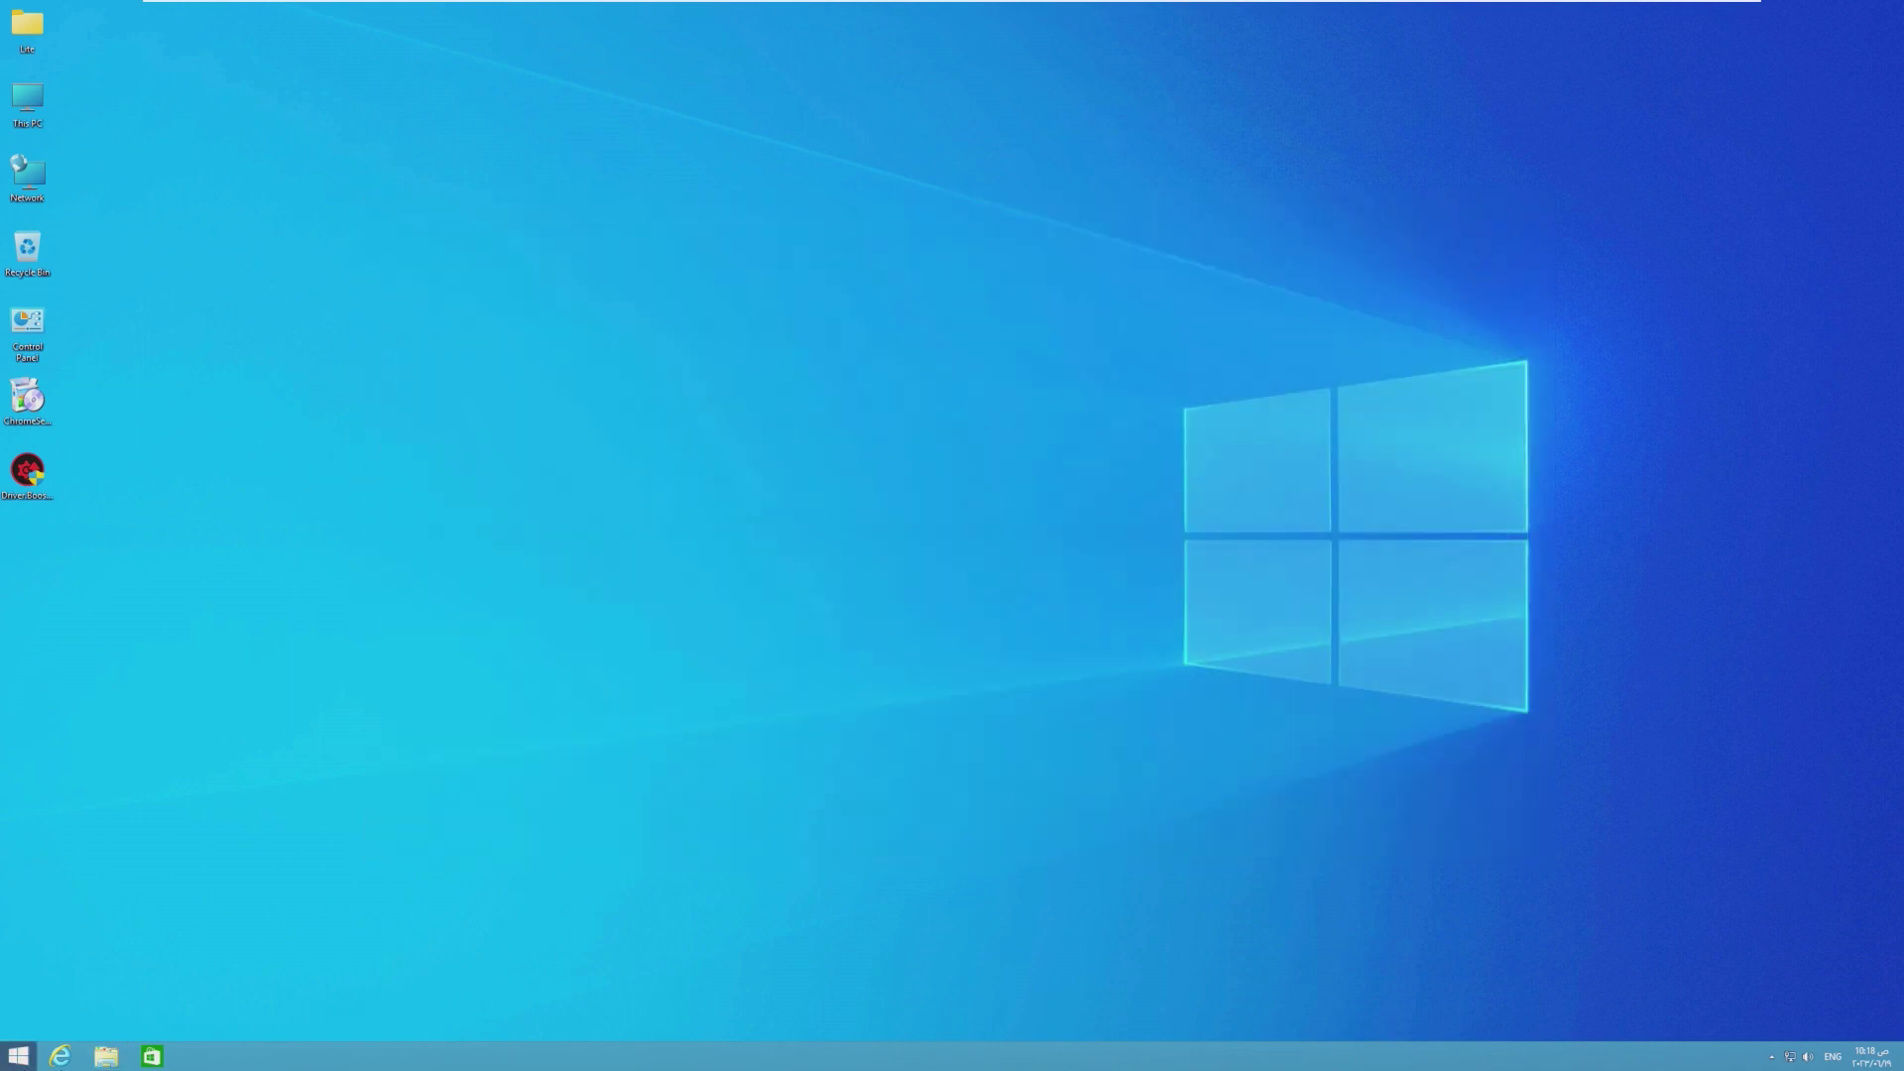
right_click(327, 1055)
click(342, 996)
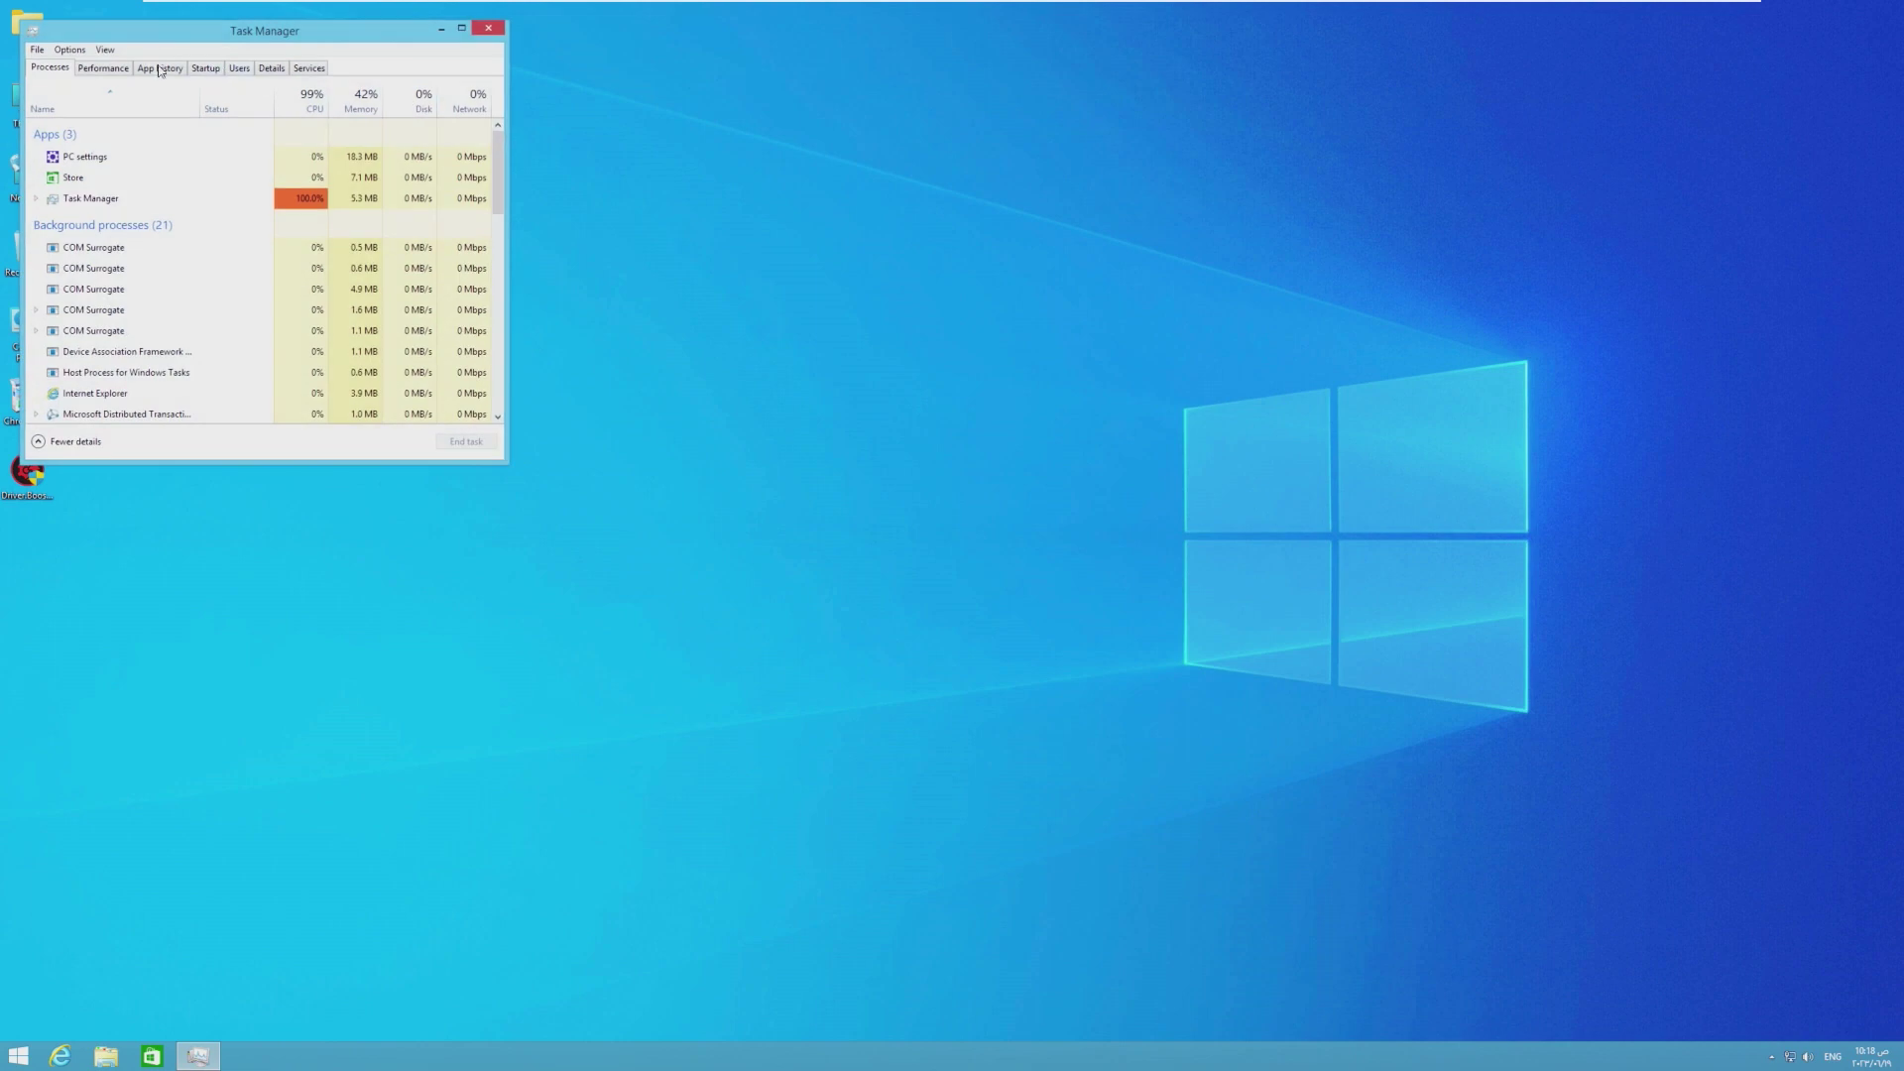
click(105, 68)
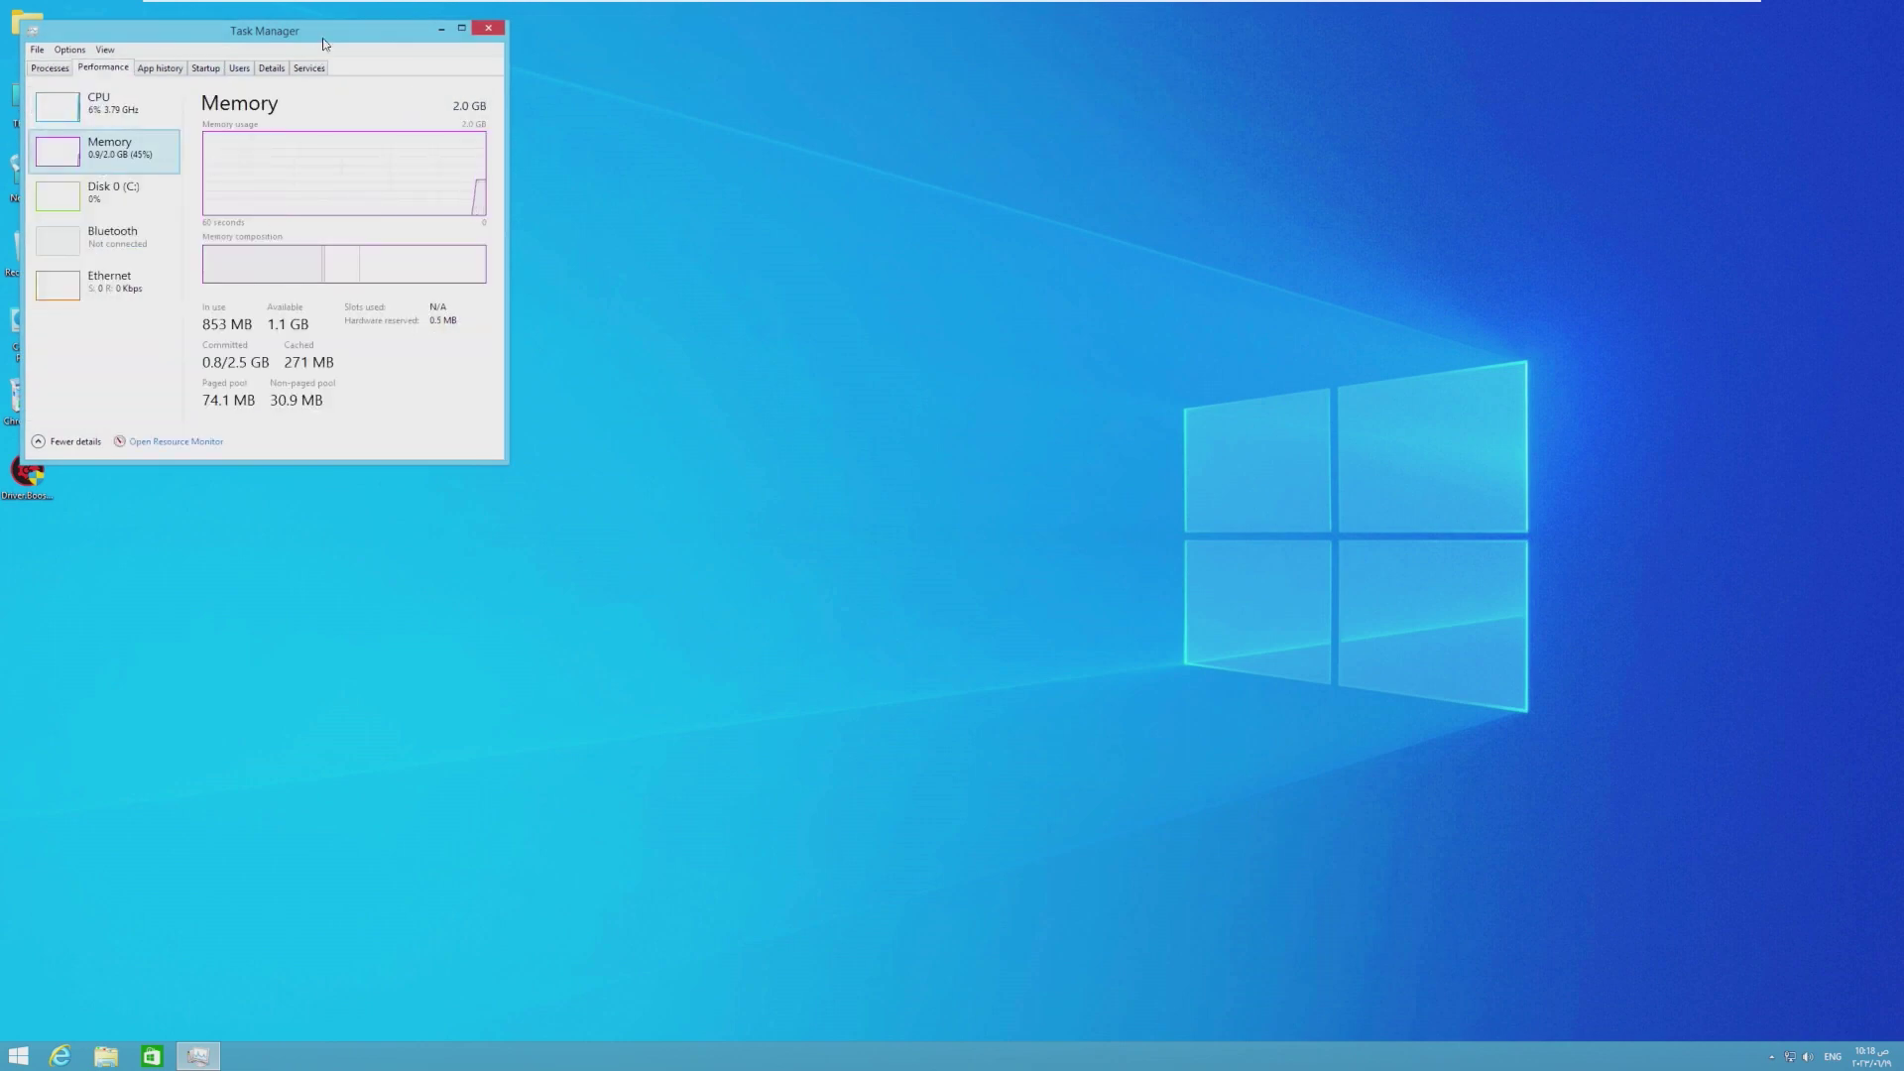
drag(328, 38, 1097, 231)
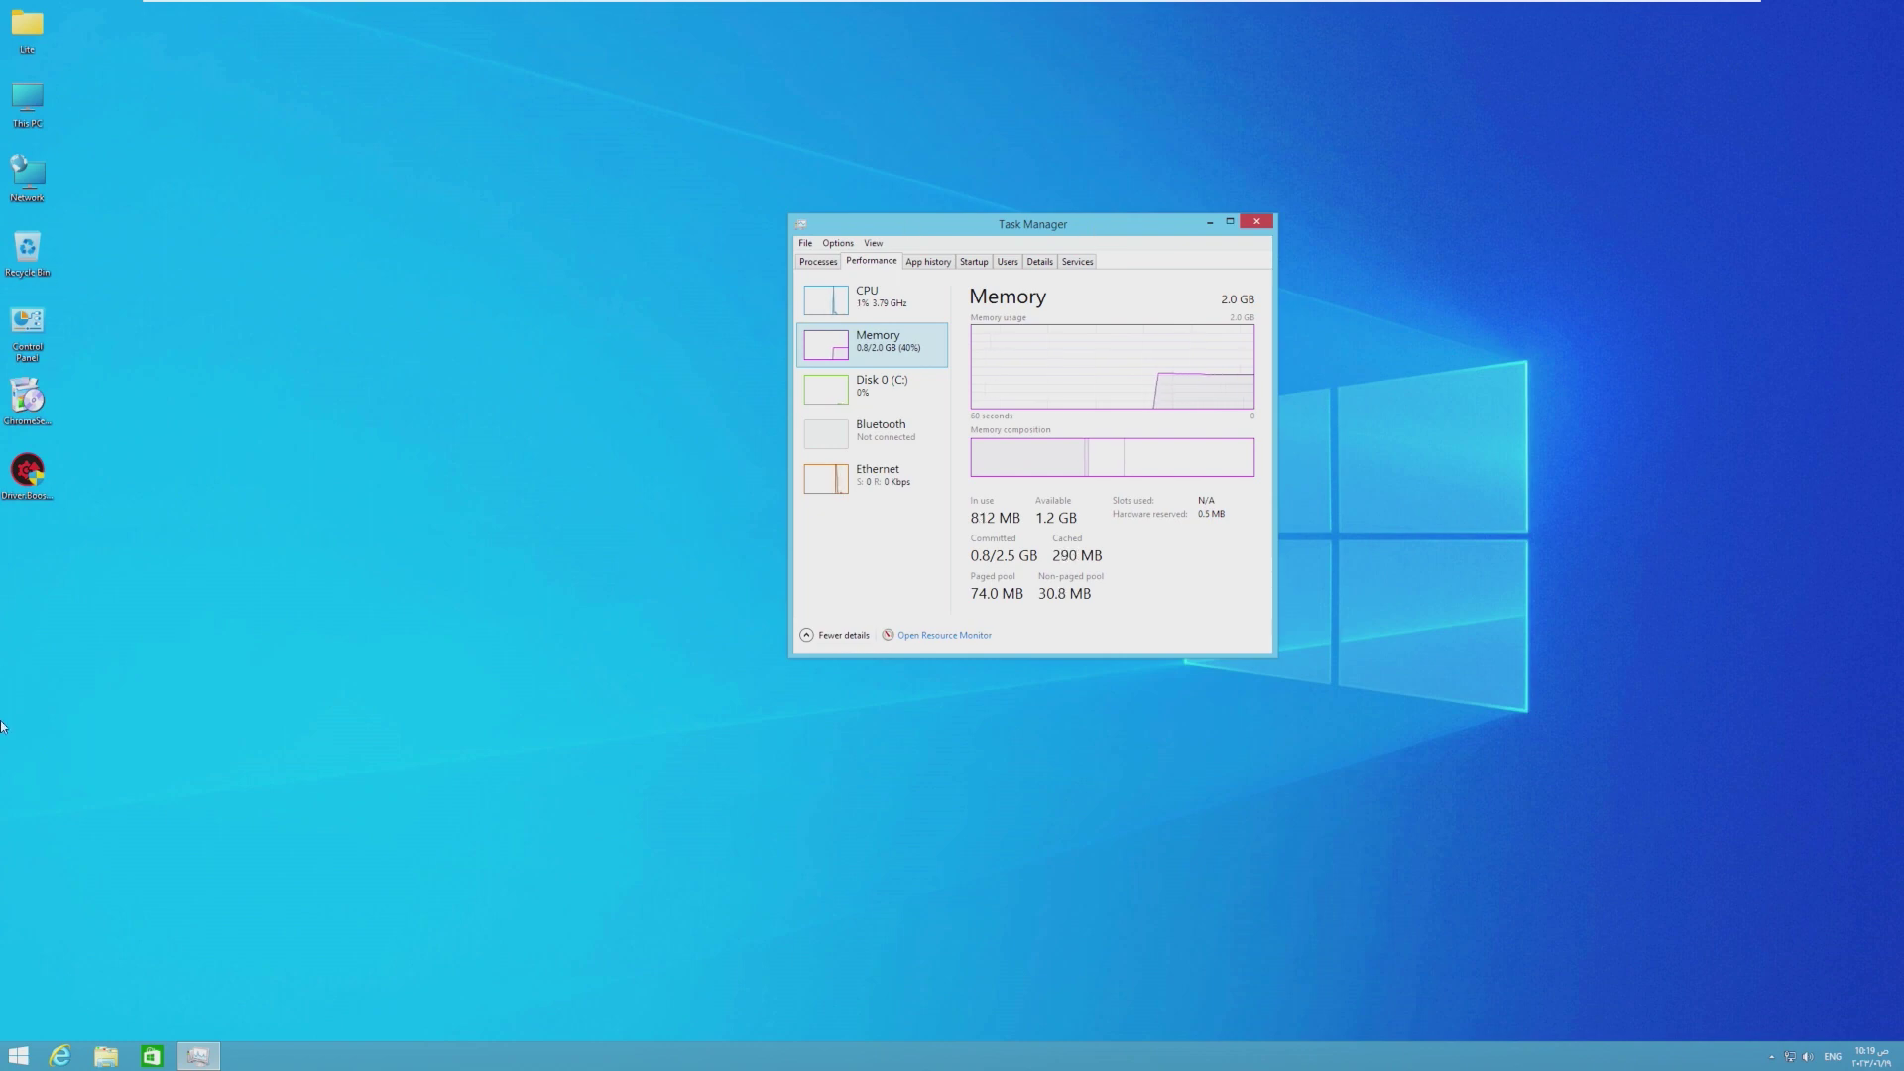
click(106, 1055)
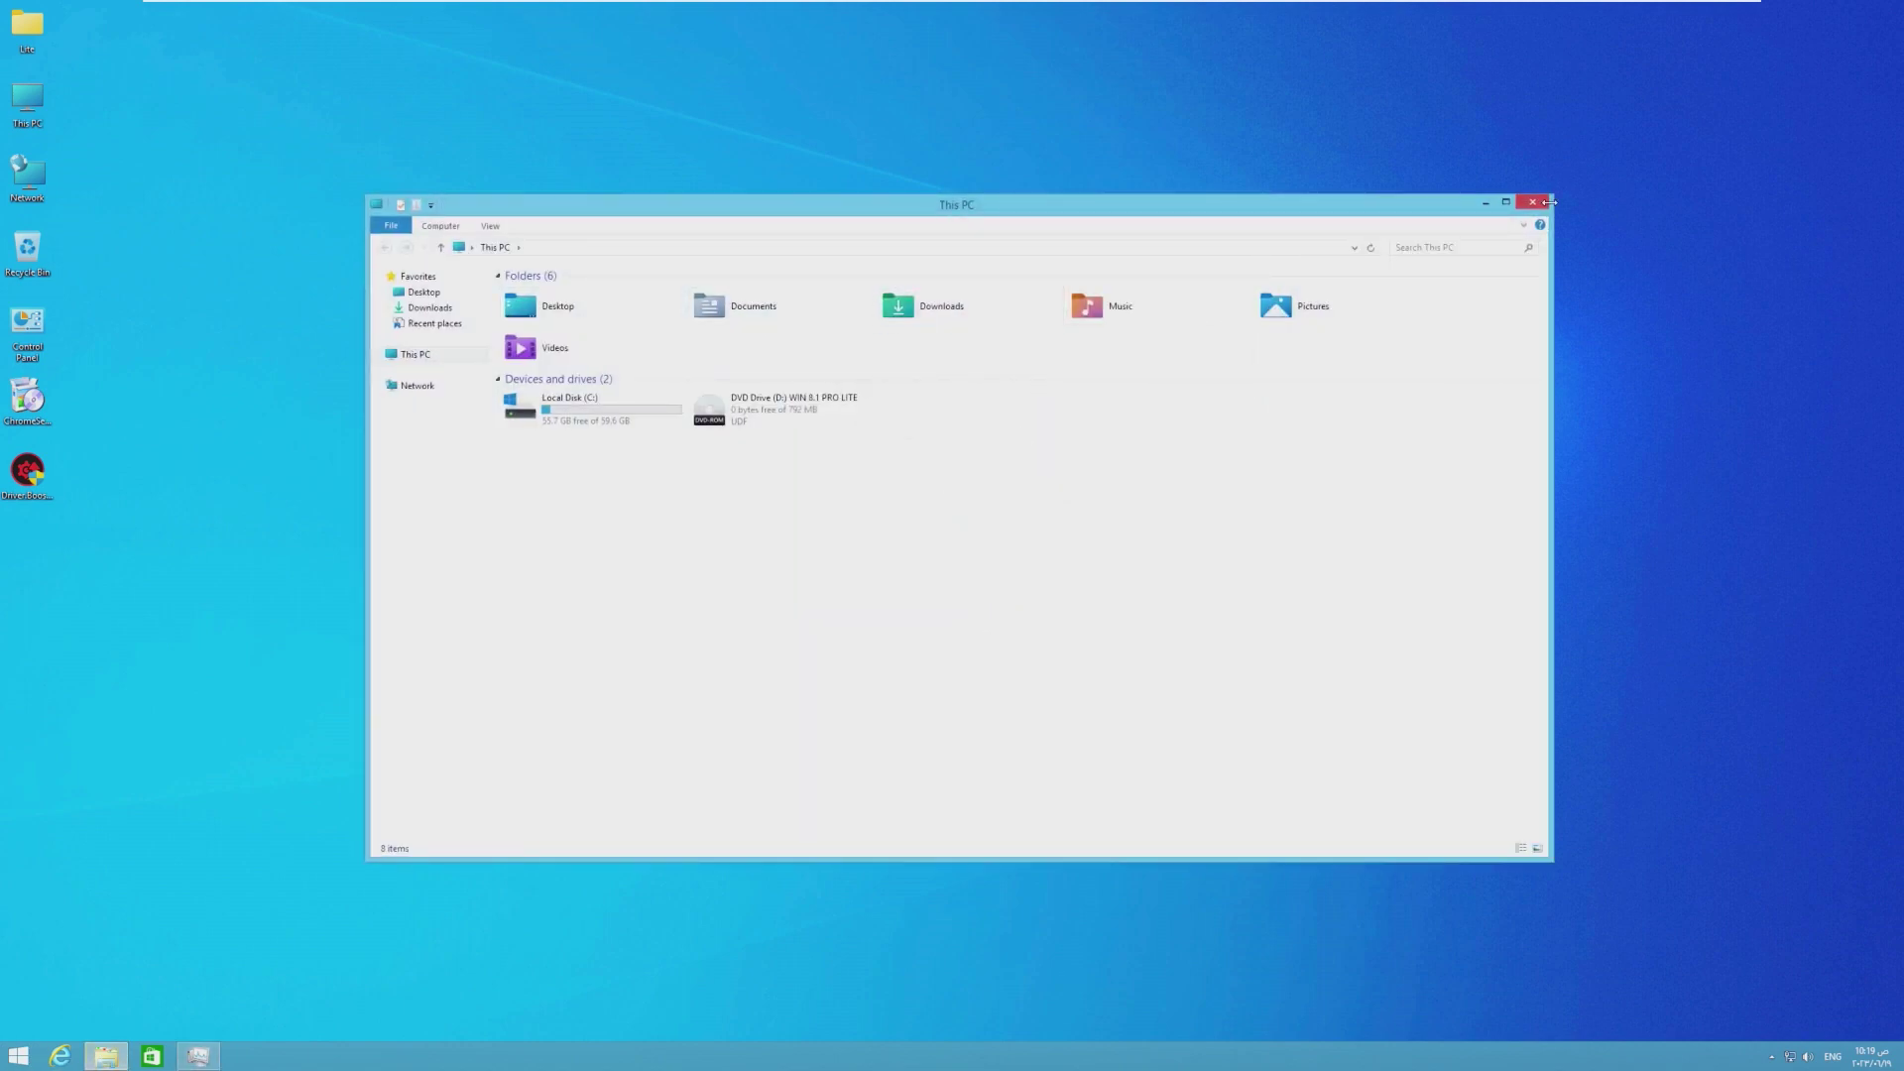
click(1546, 202)
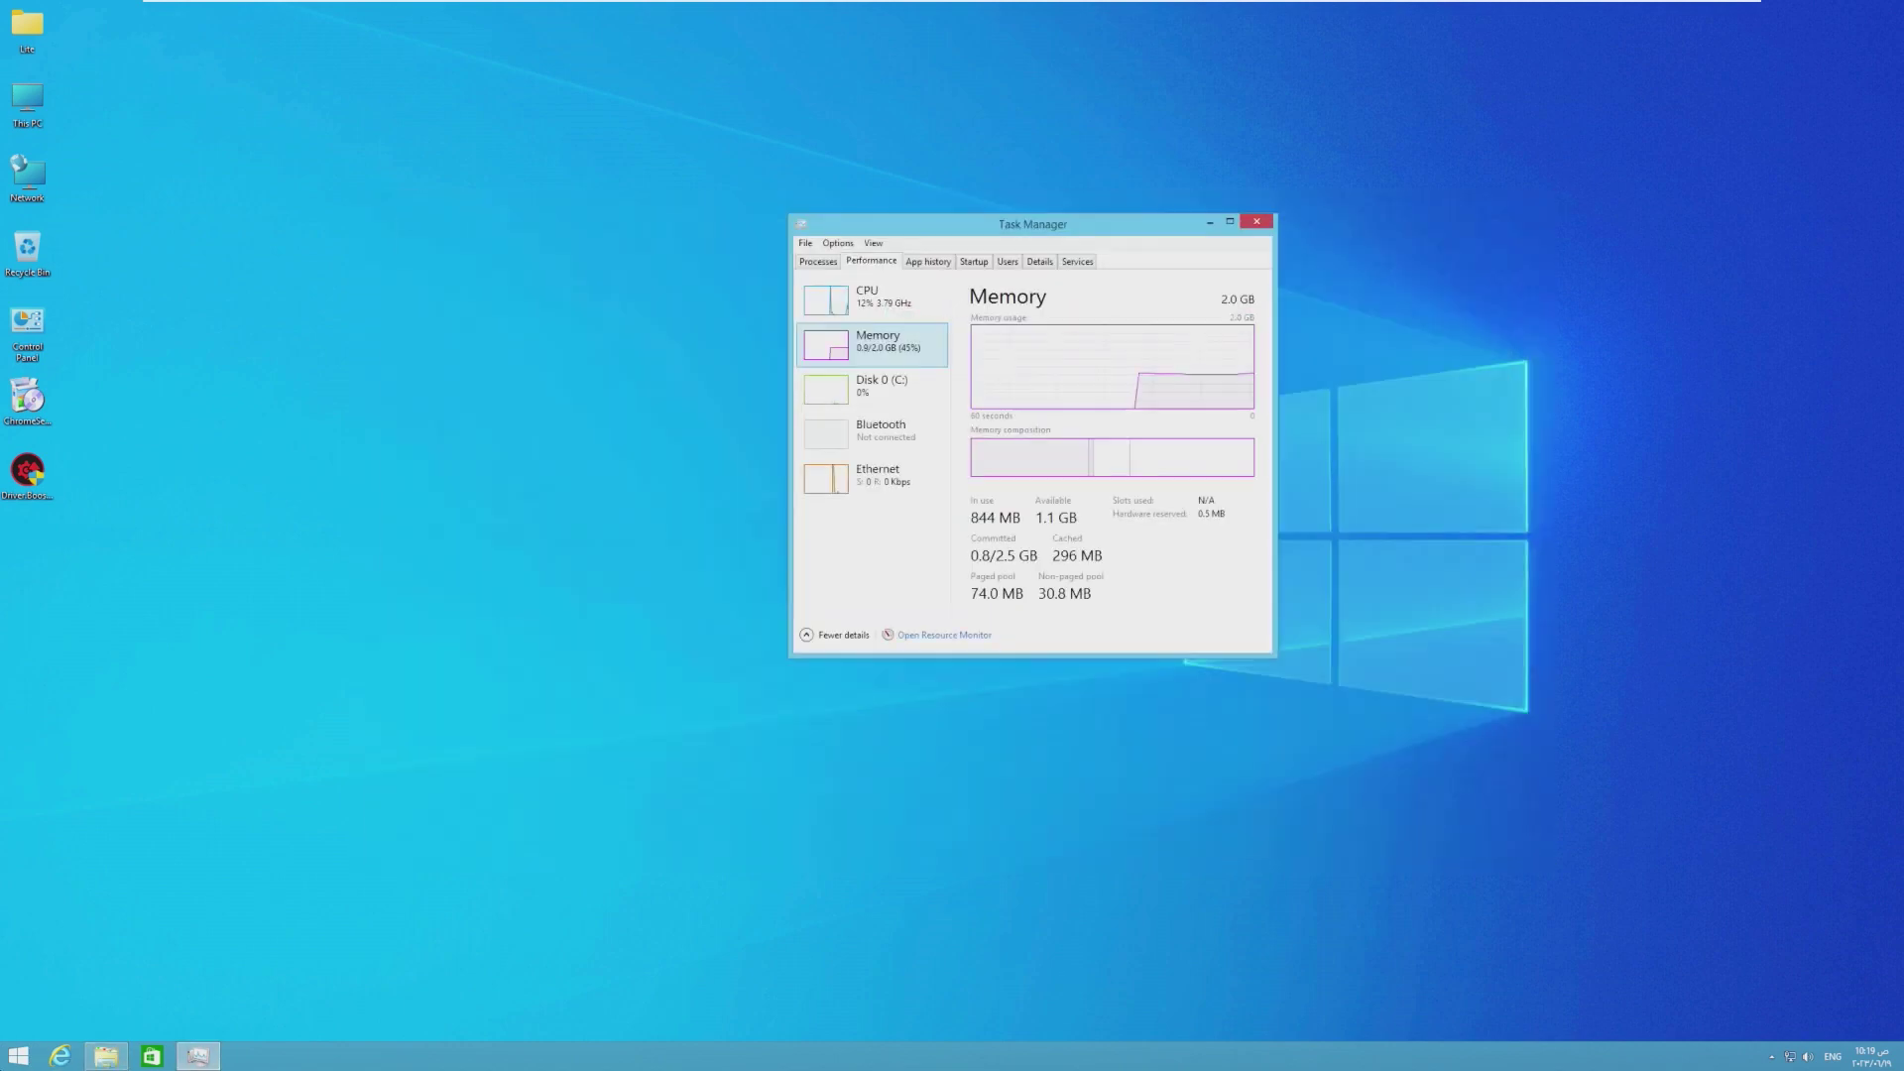
click(18, 1055)
click(101, 577)
click(57, 490)
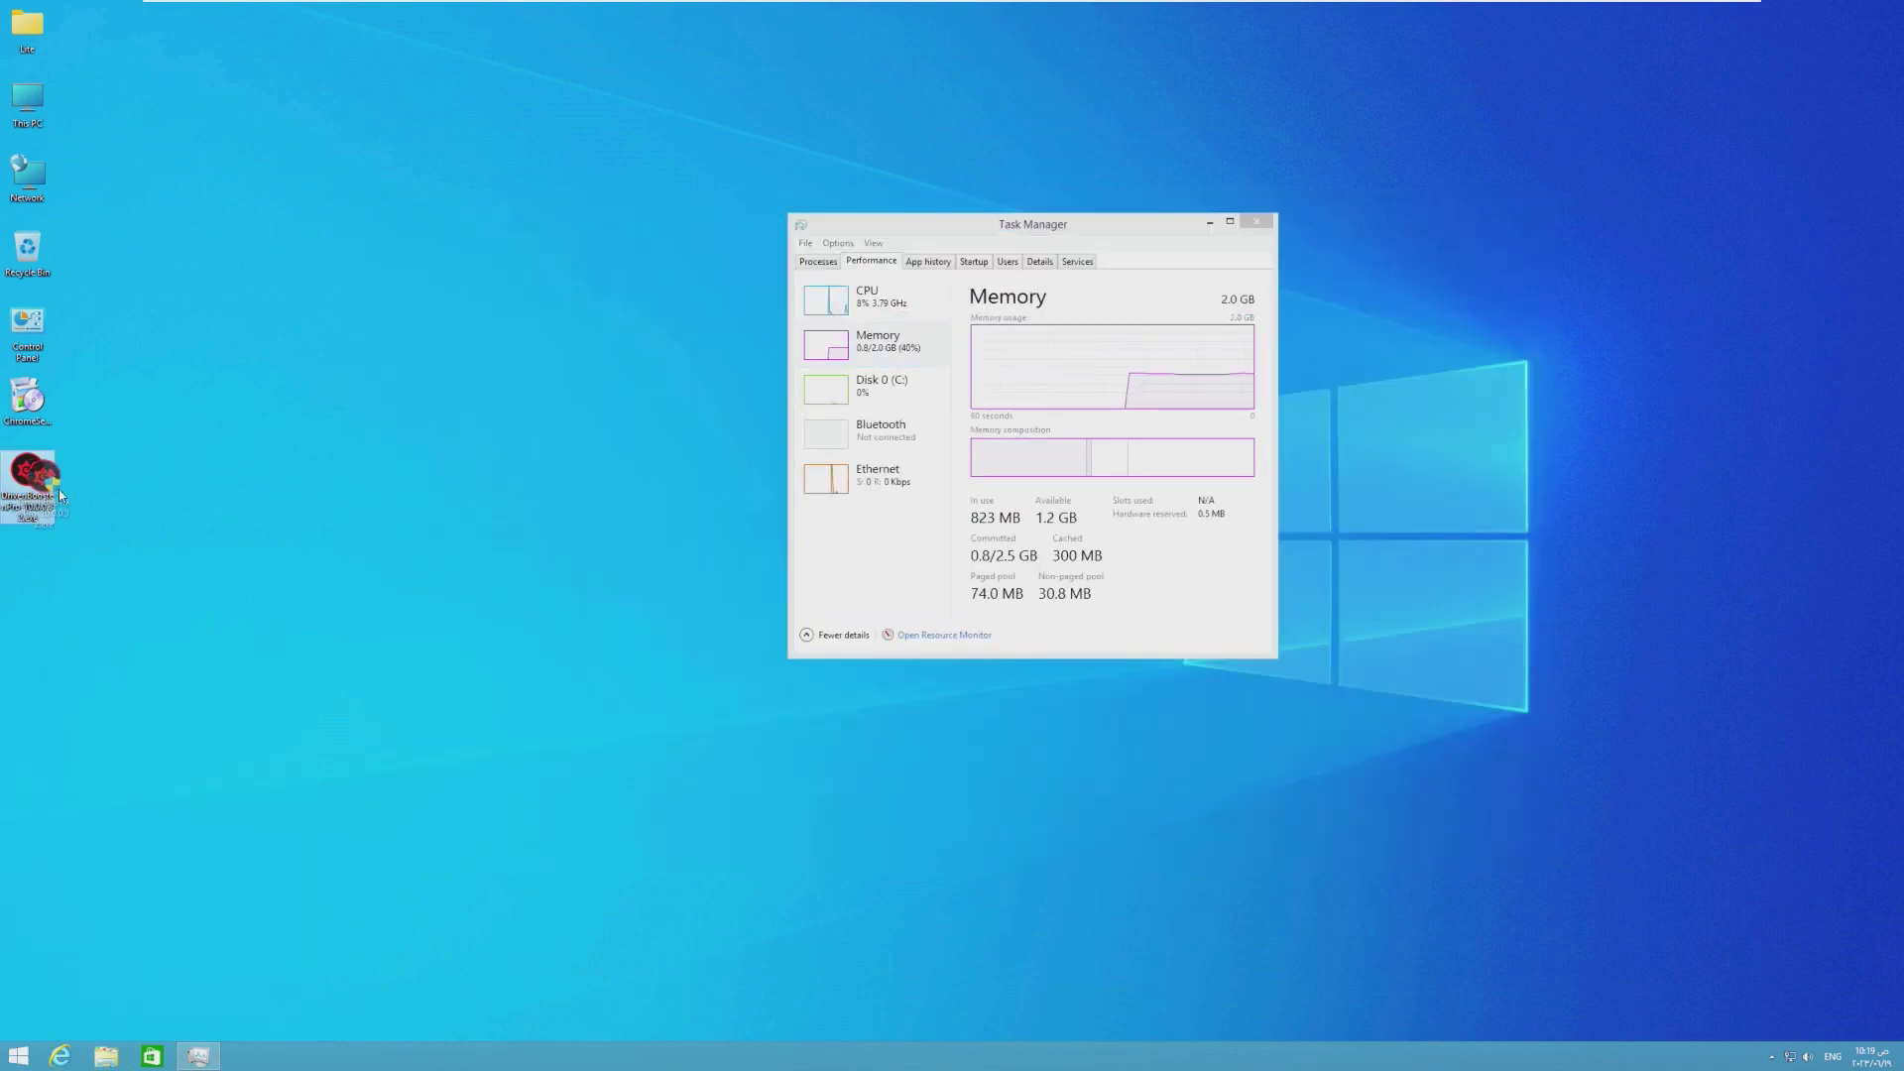
drag(58, 490, 85, 522)
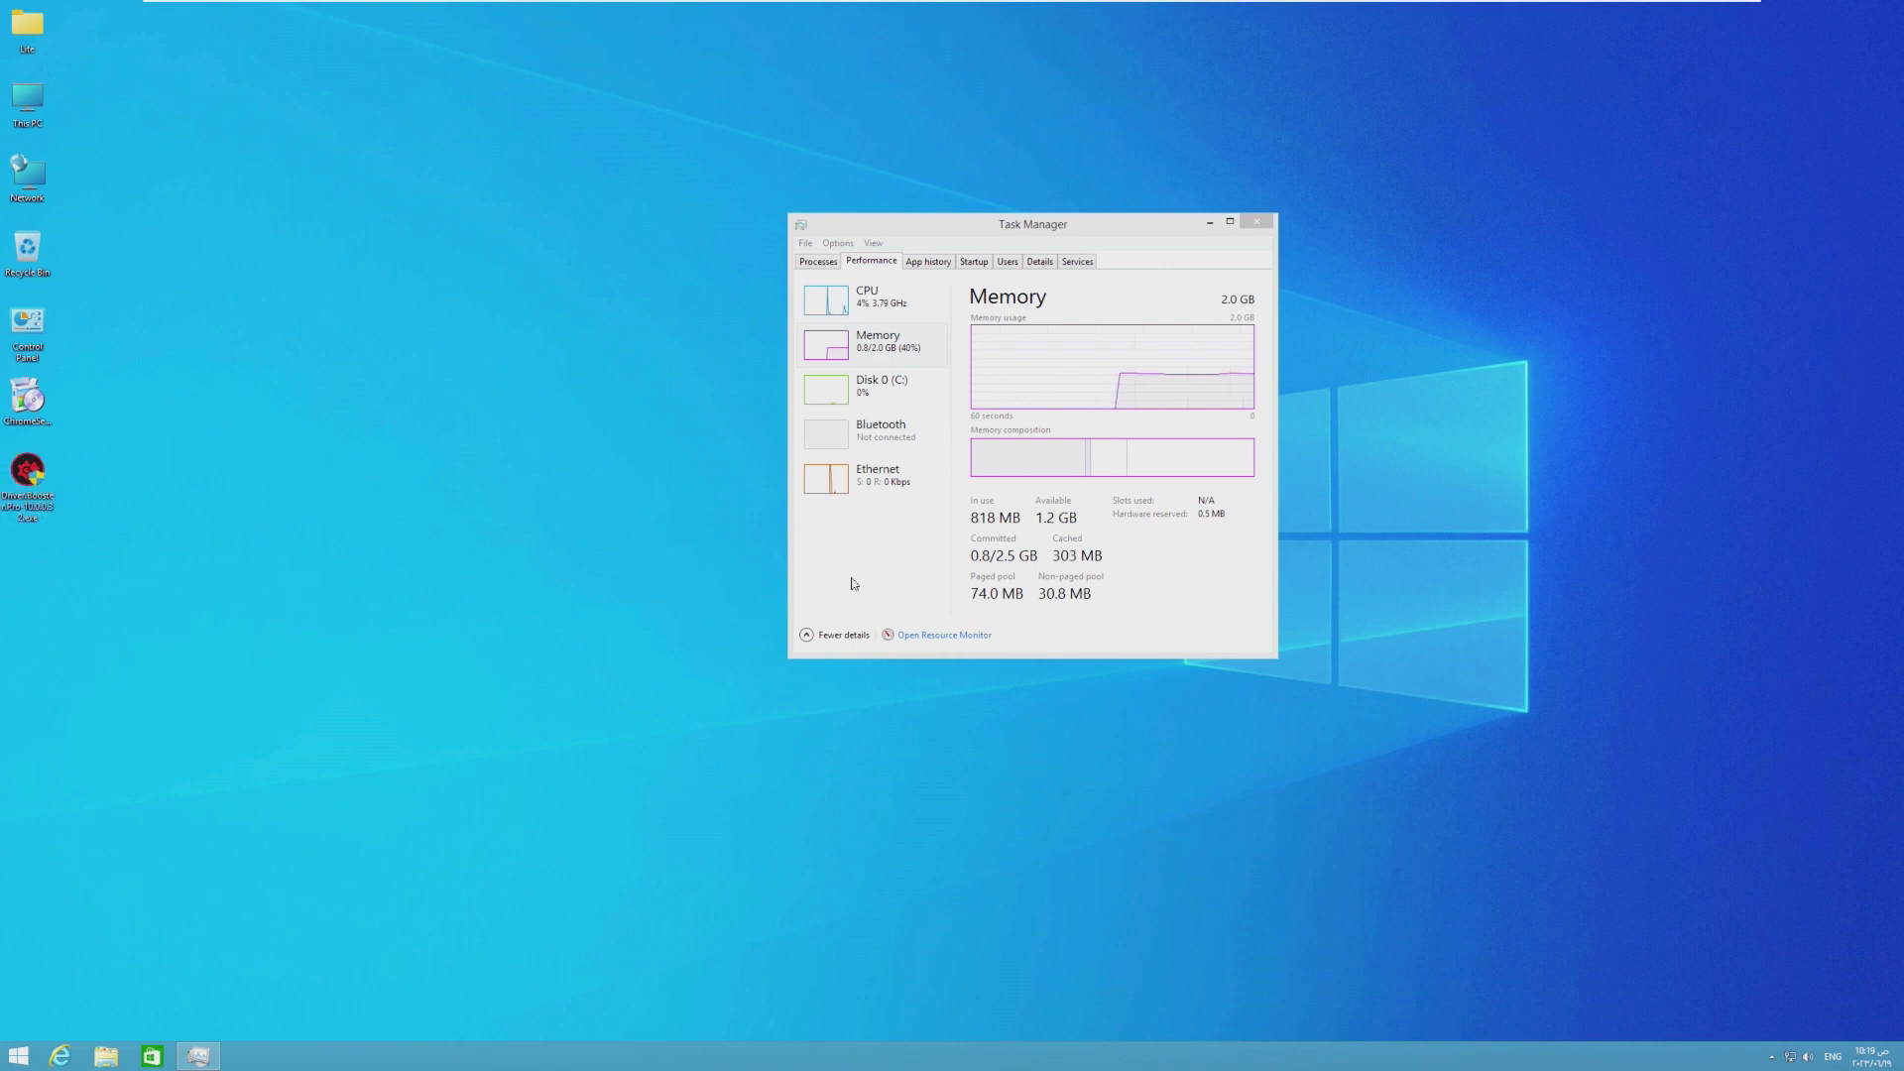
drag(804, 658, 497, 793)
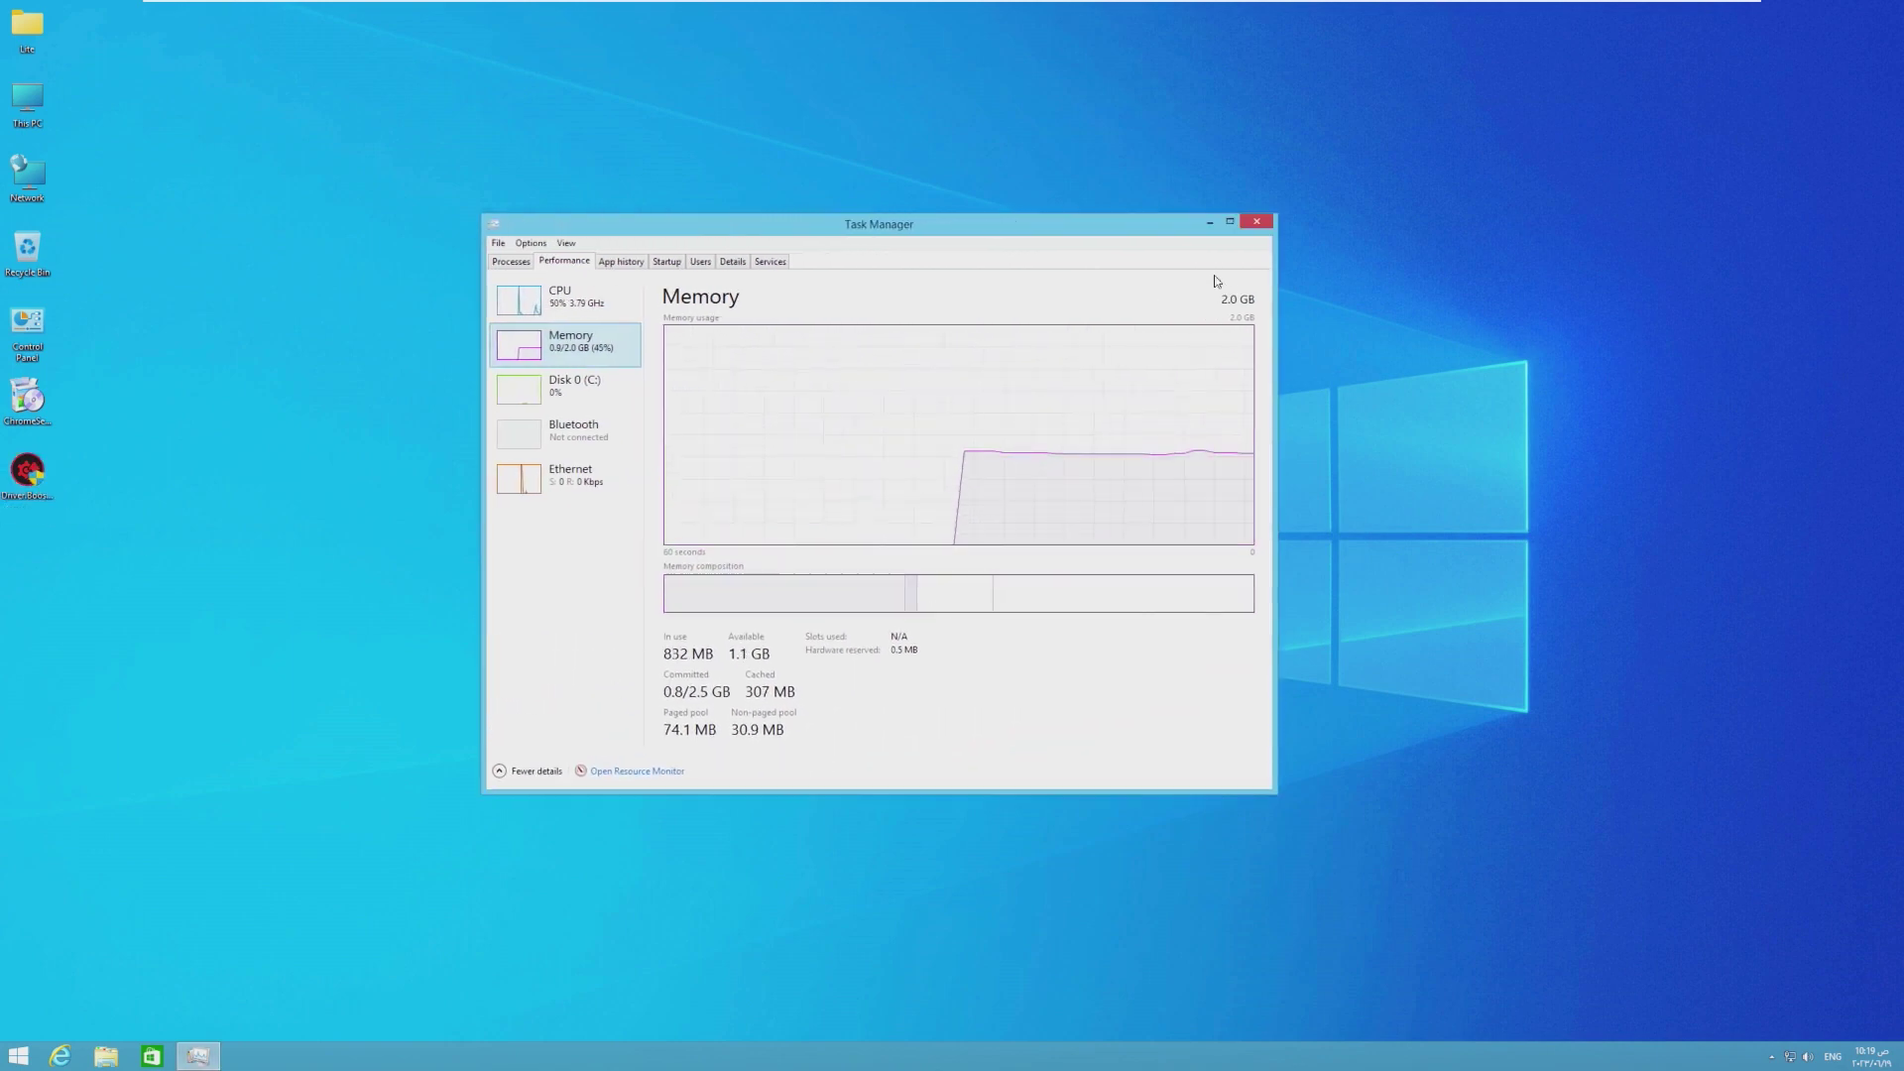
click(1256, 222)
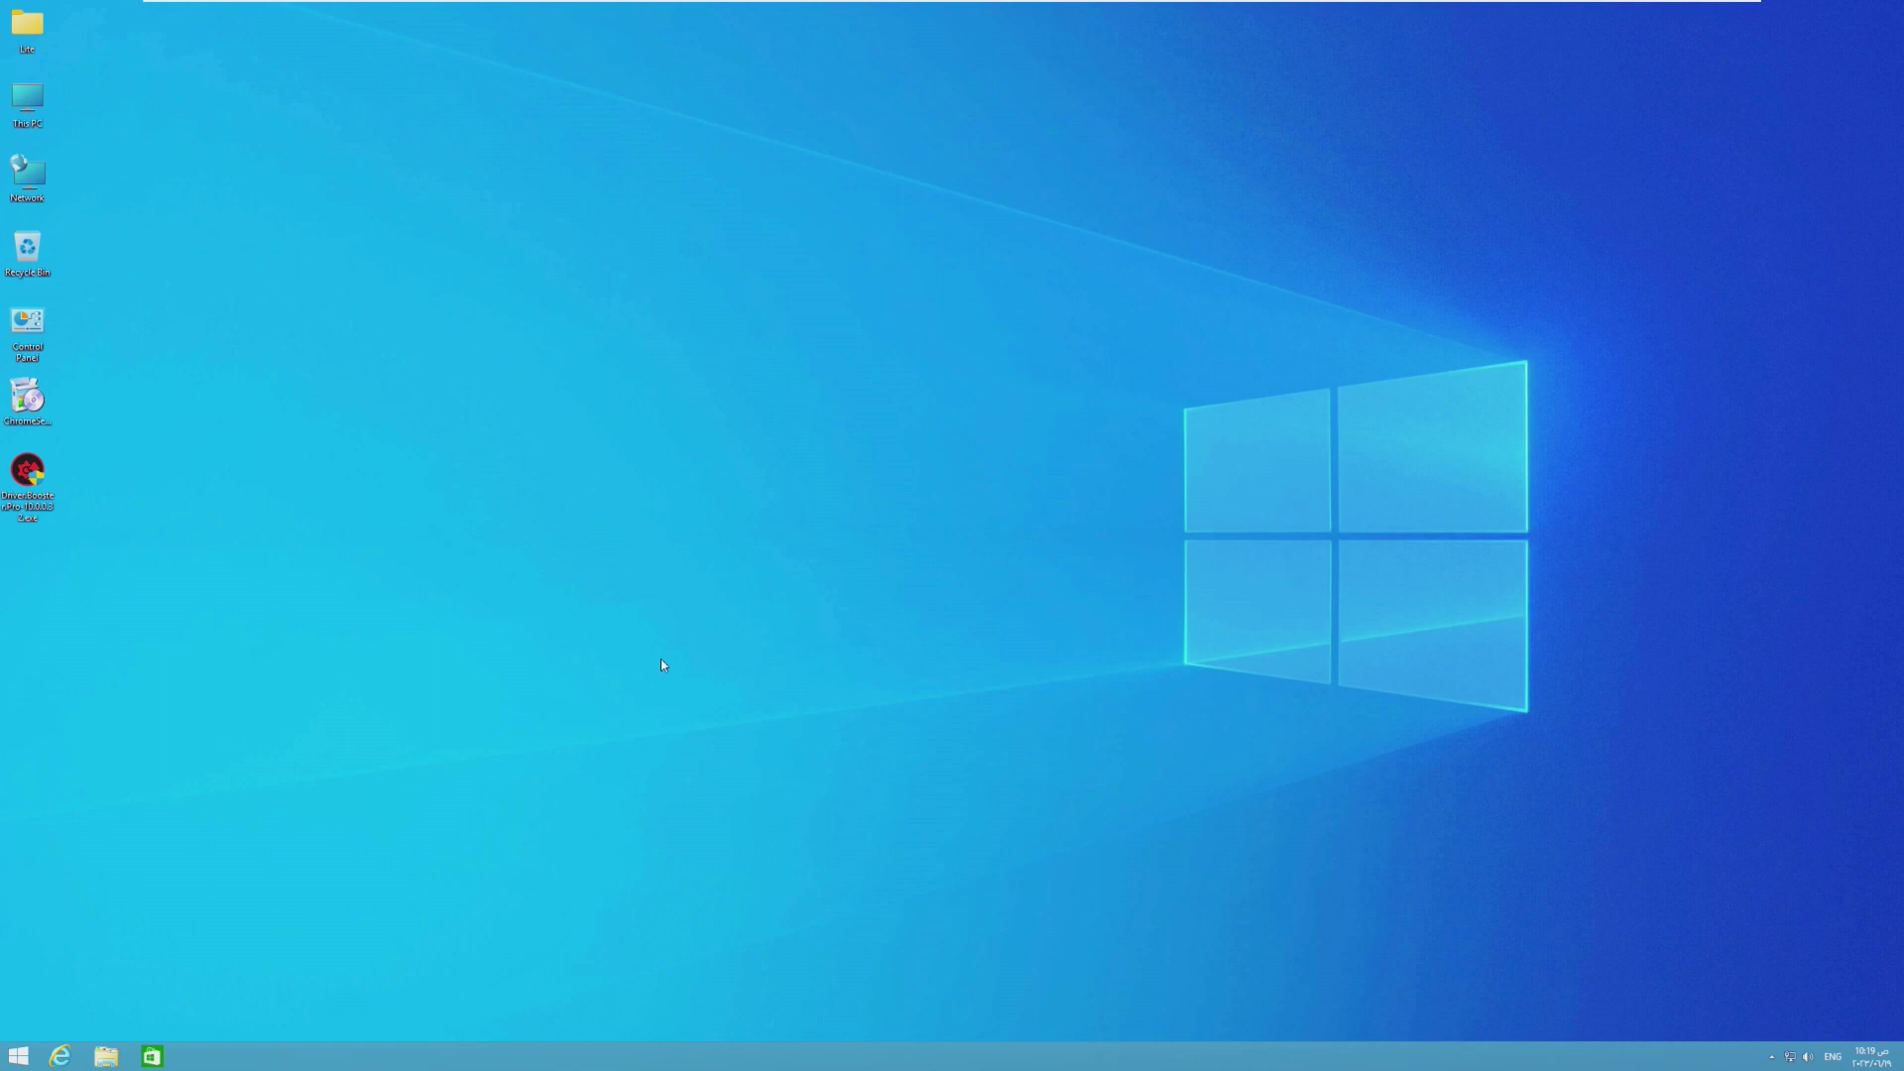
Step: Open This PC's Properties from the Start menu, then close the System window
click(4, 1057)
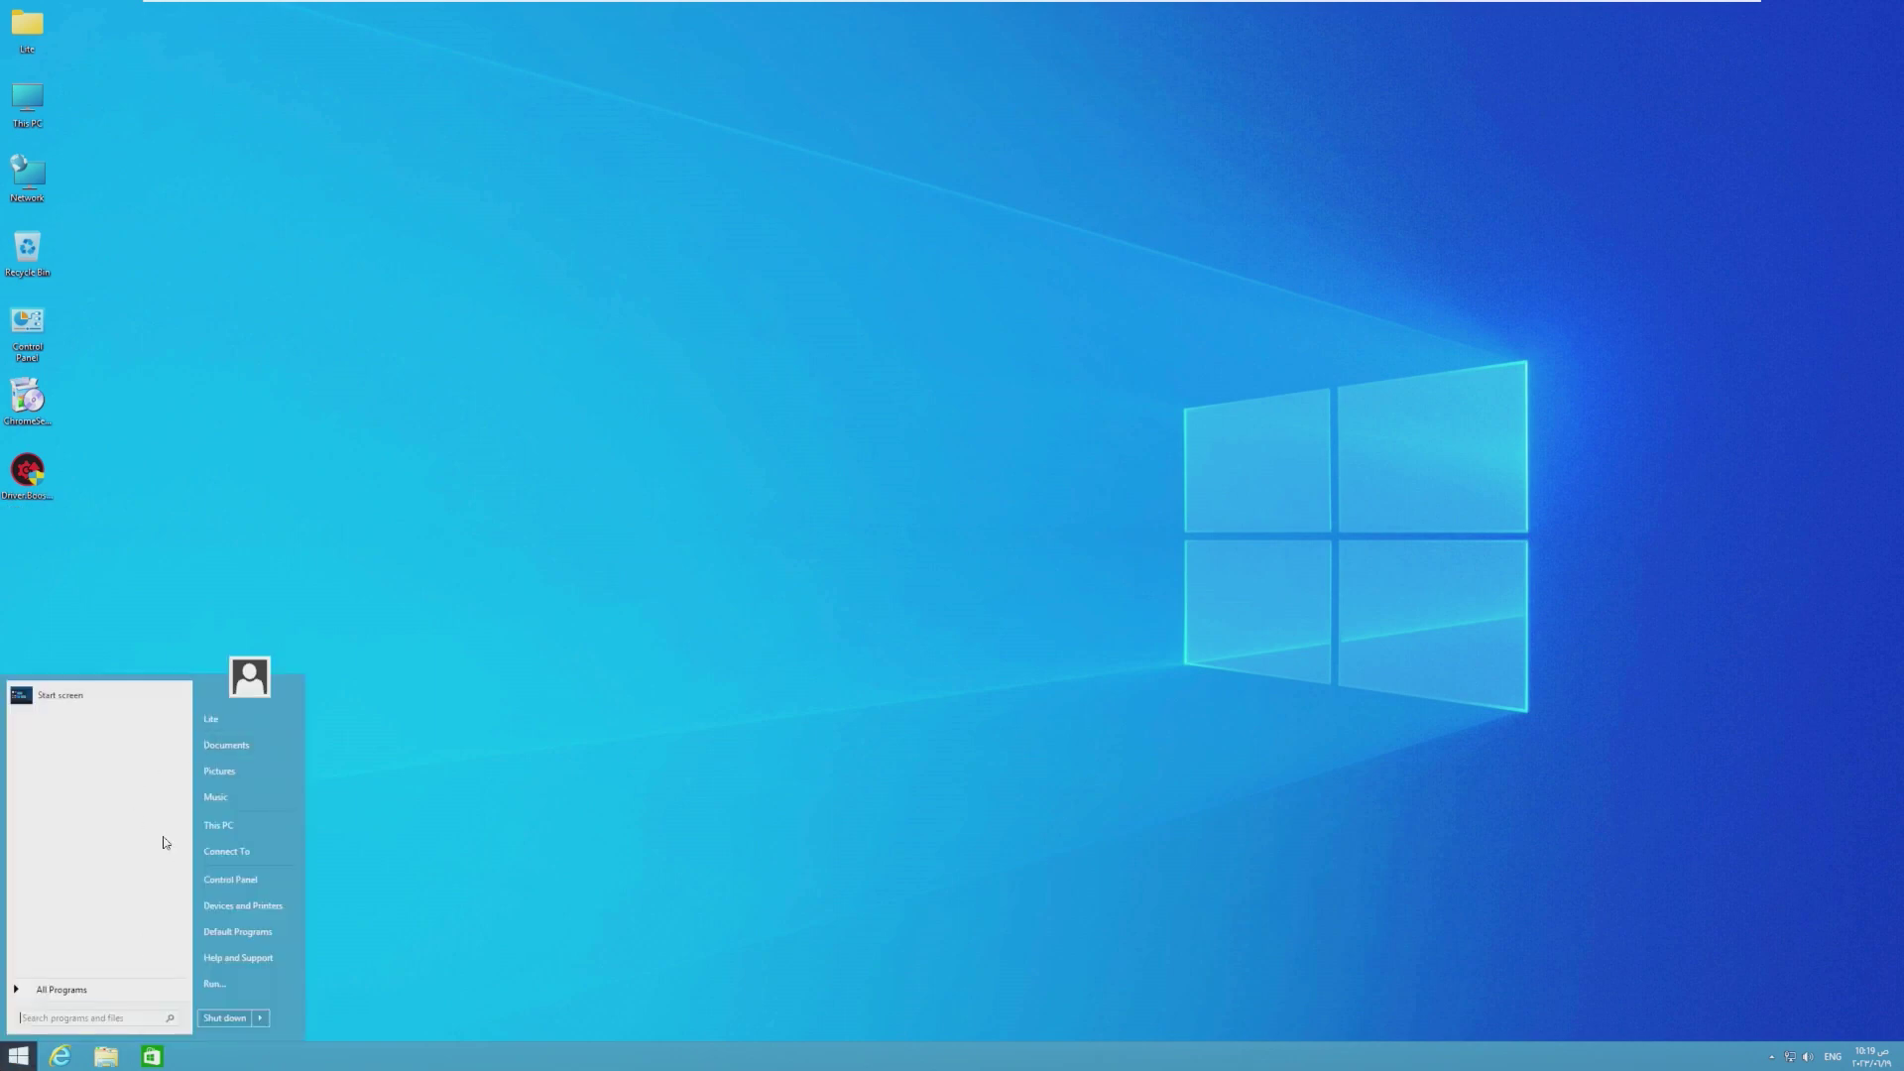
right_click(250, 824)
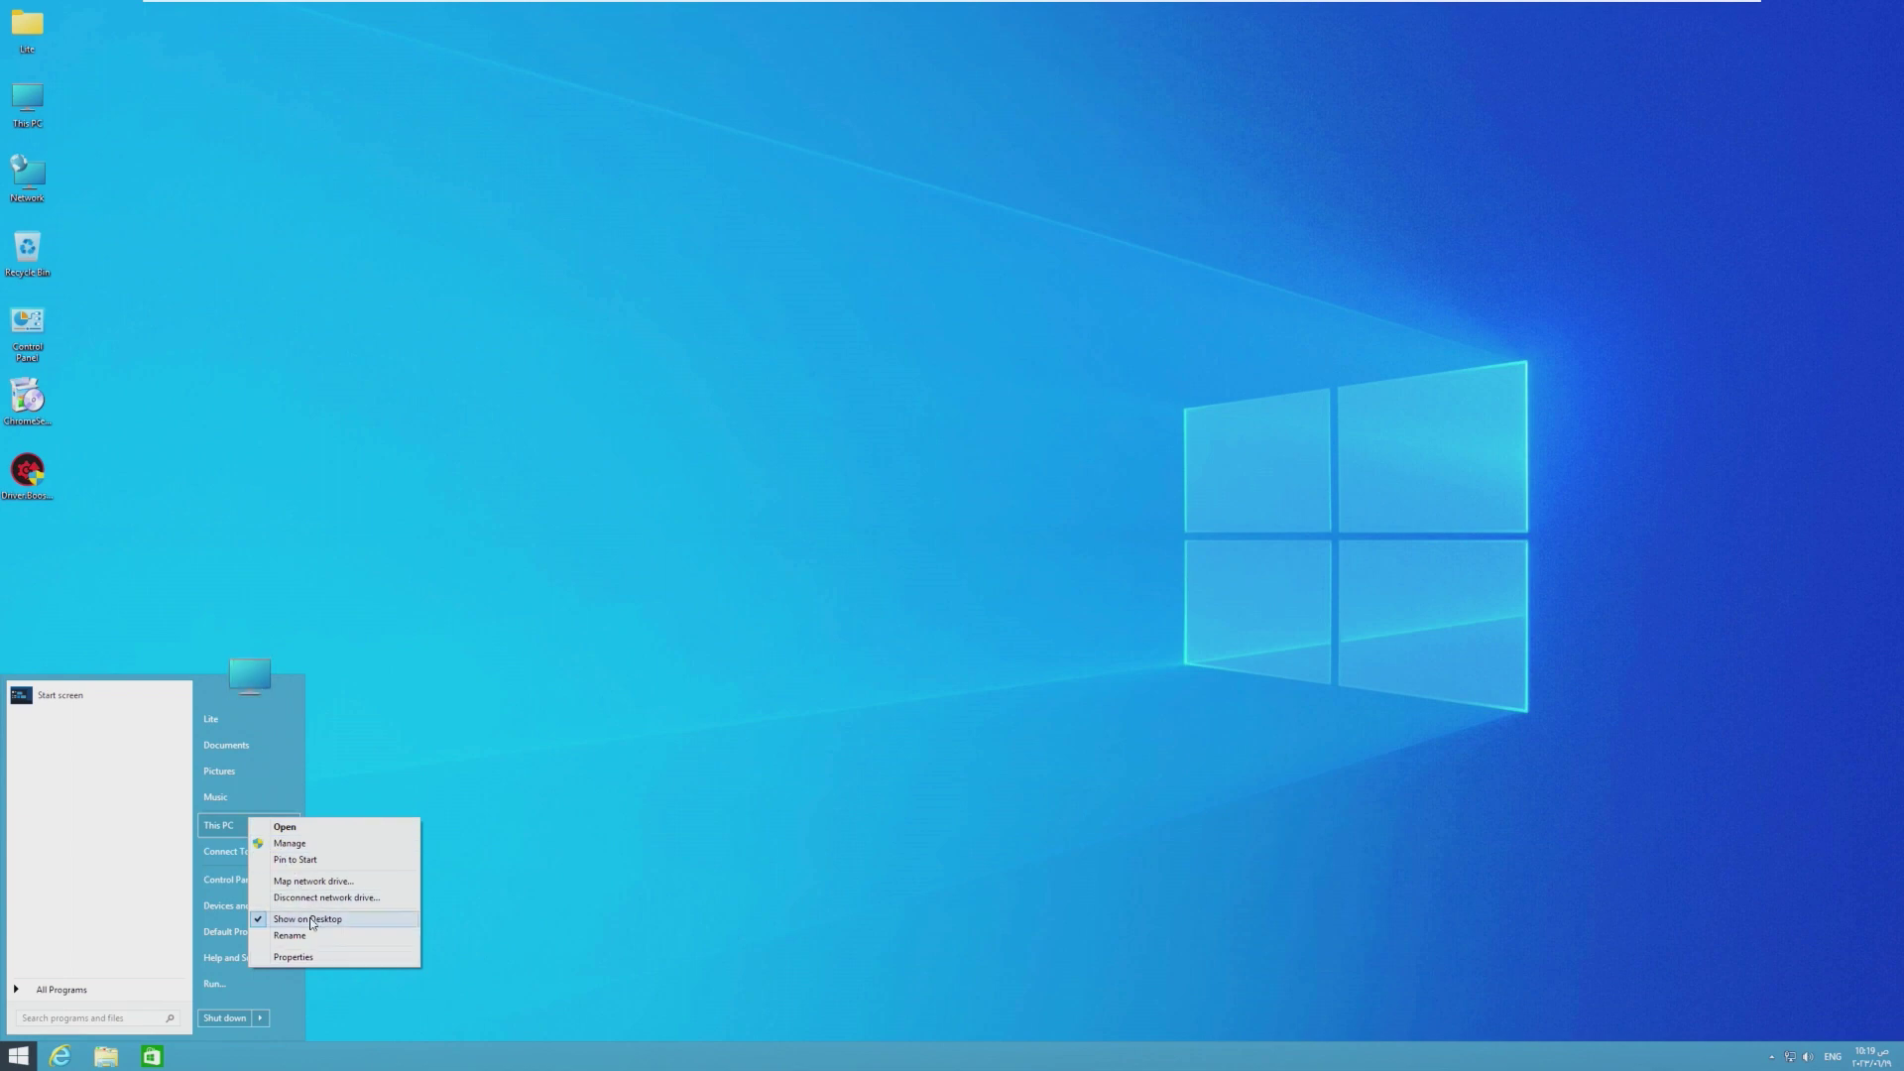
click(331, 955)
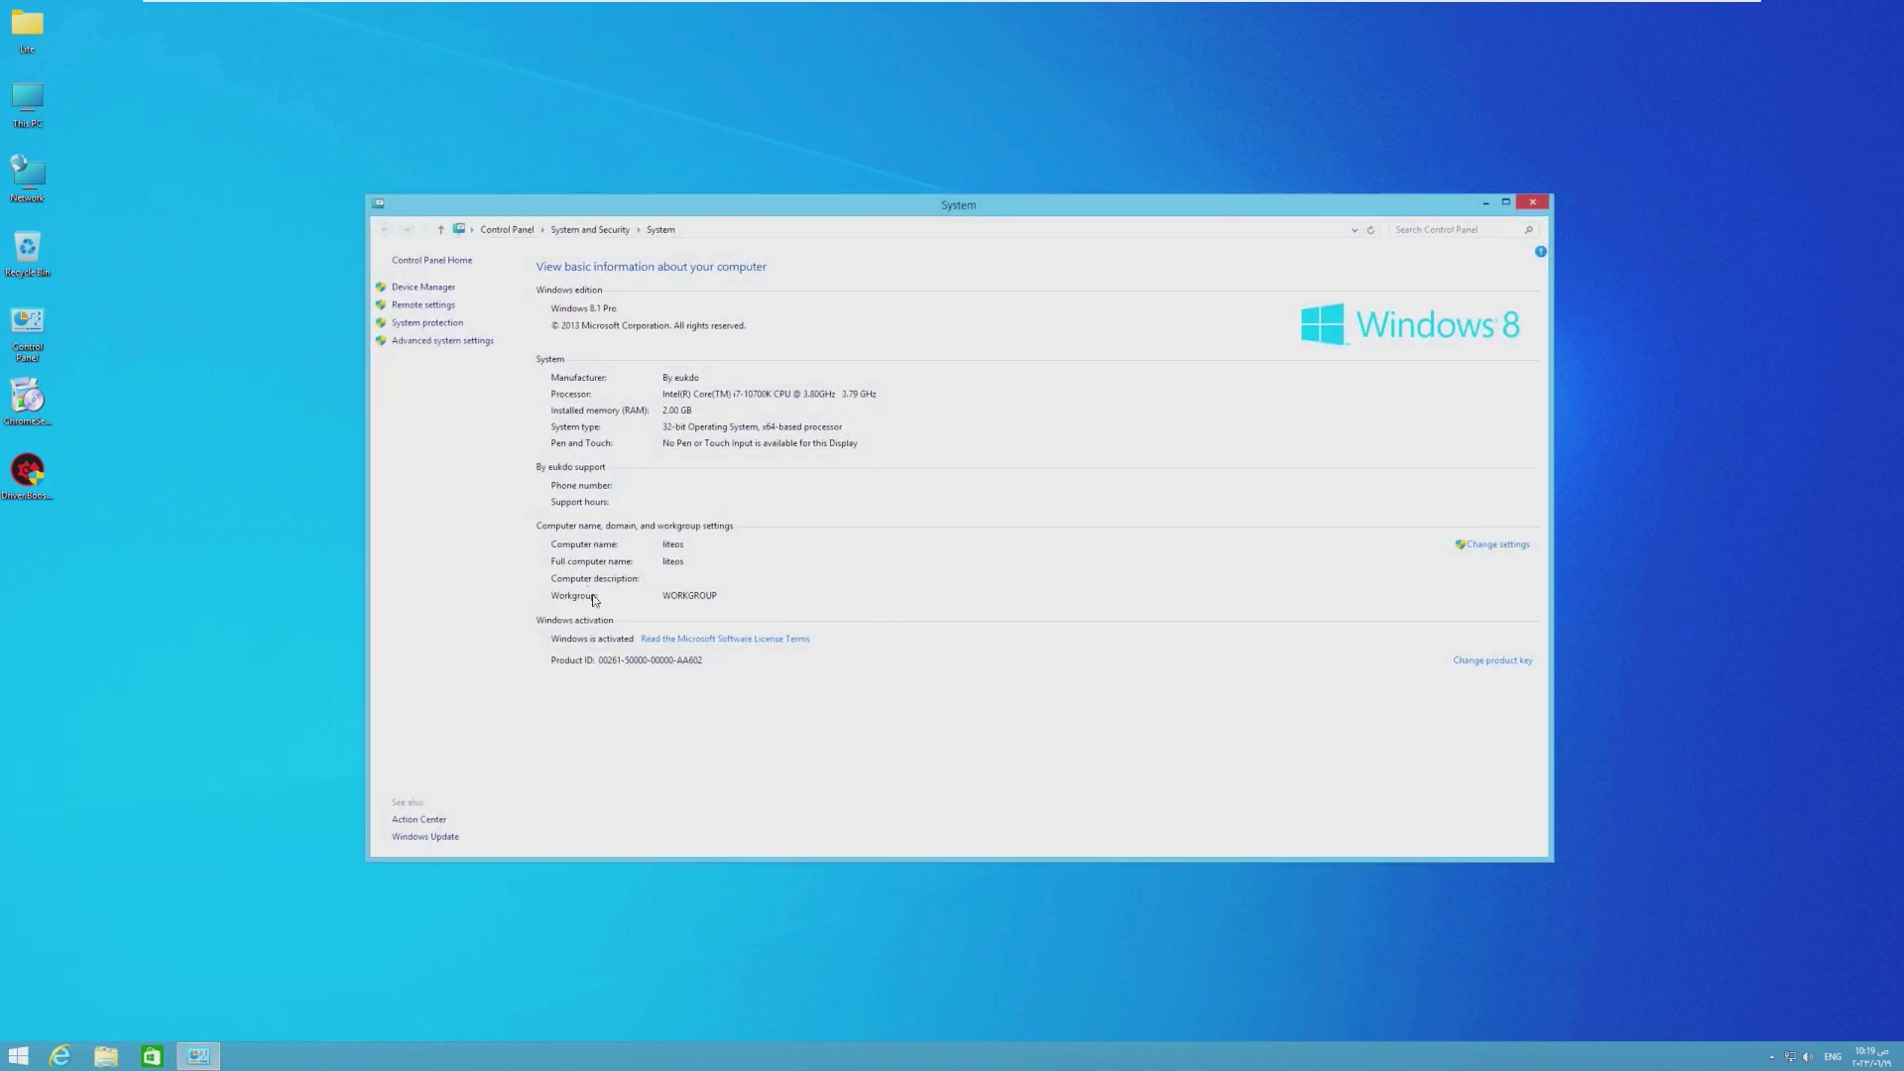
click(1532, 201)
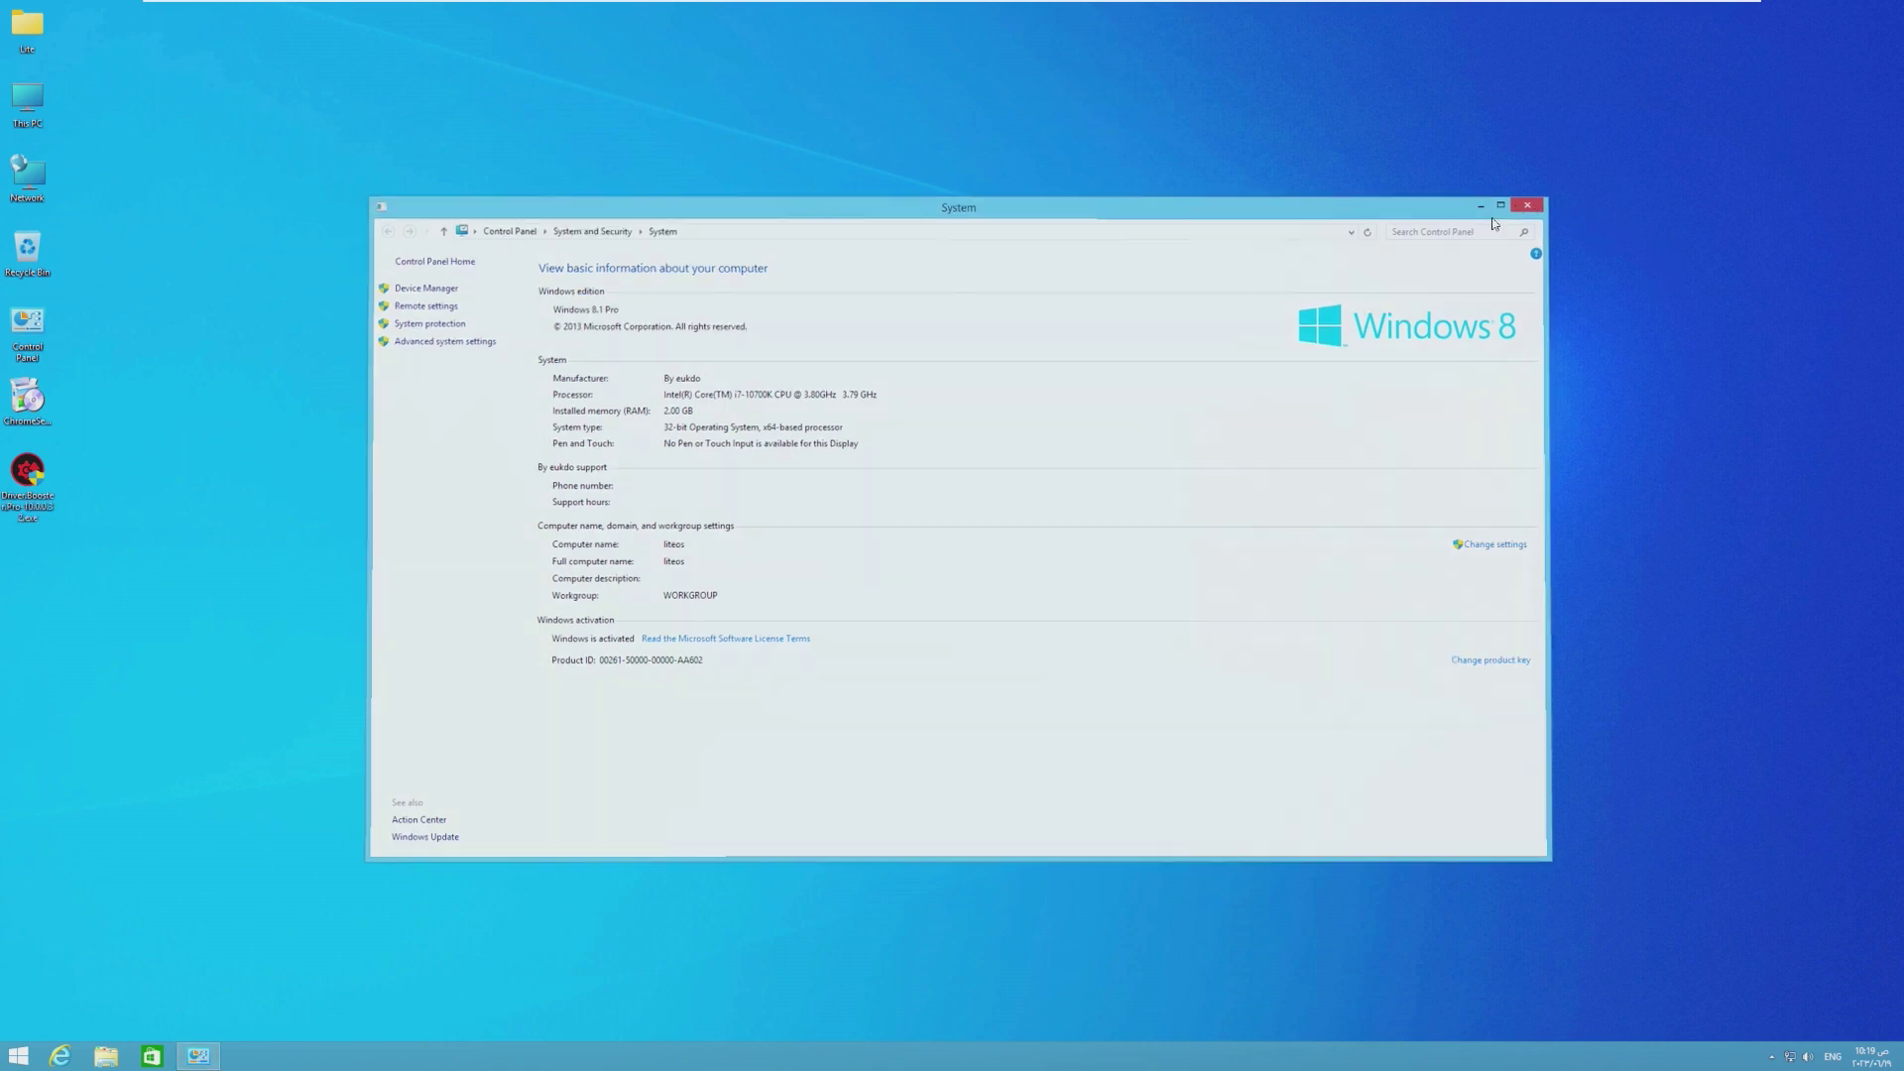
Step: Open the Run box and its Browse dialog, then close both
click(18, 1055)
click(228, 984)
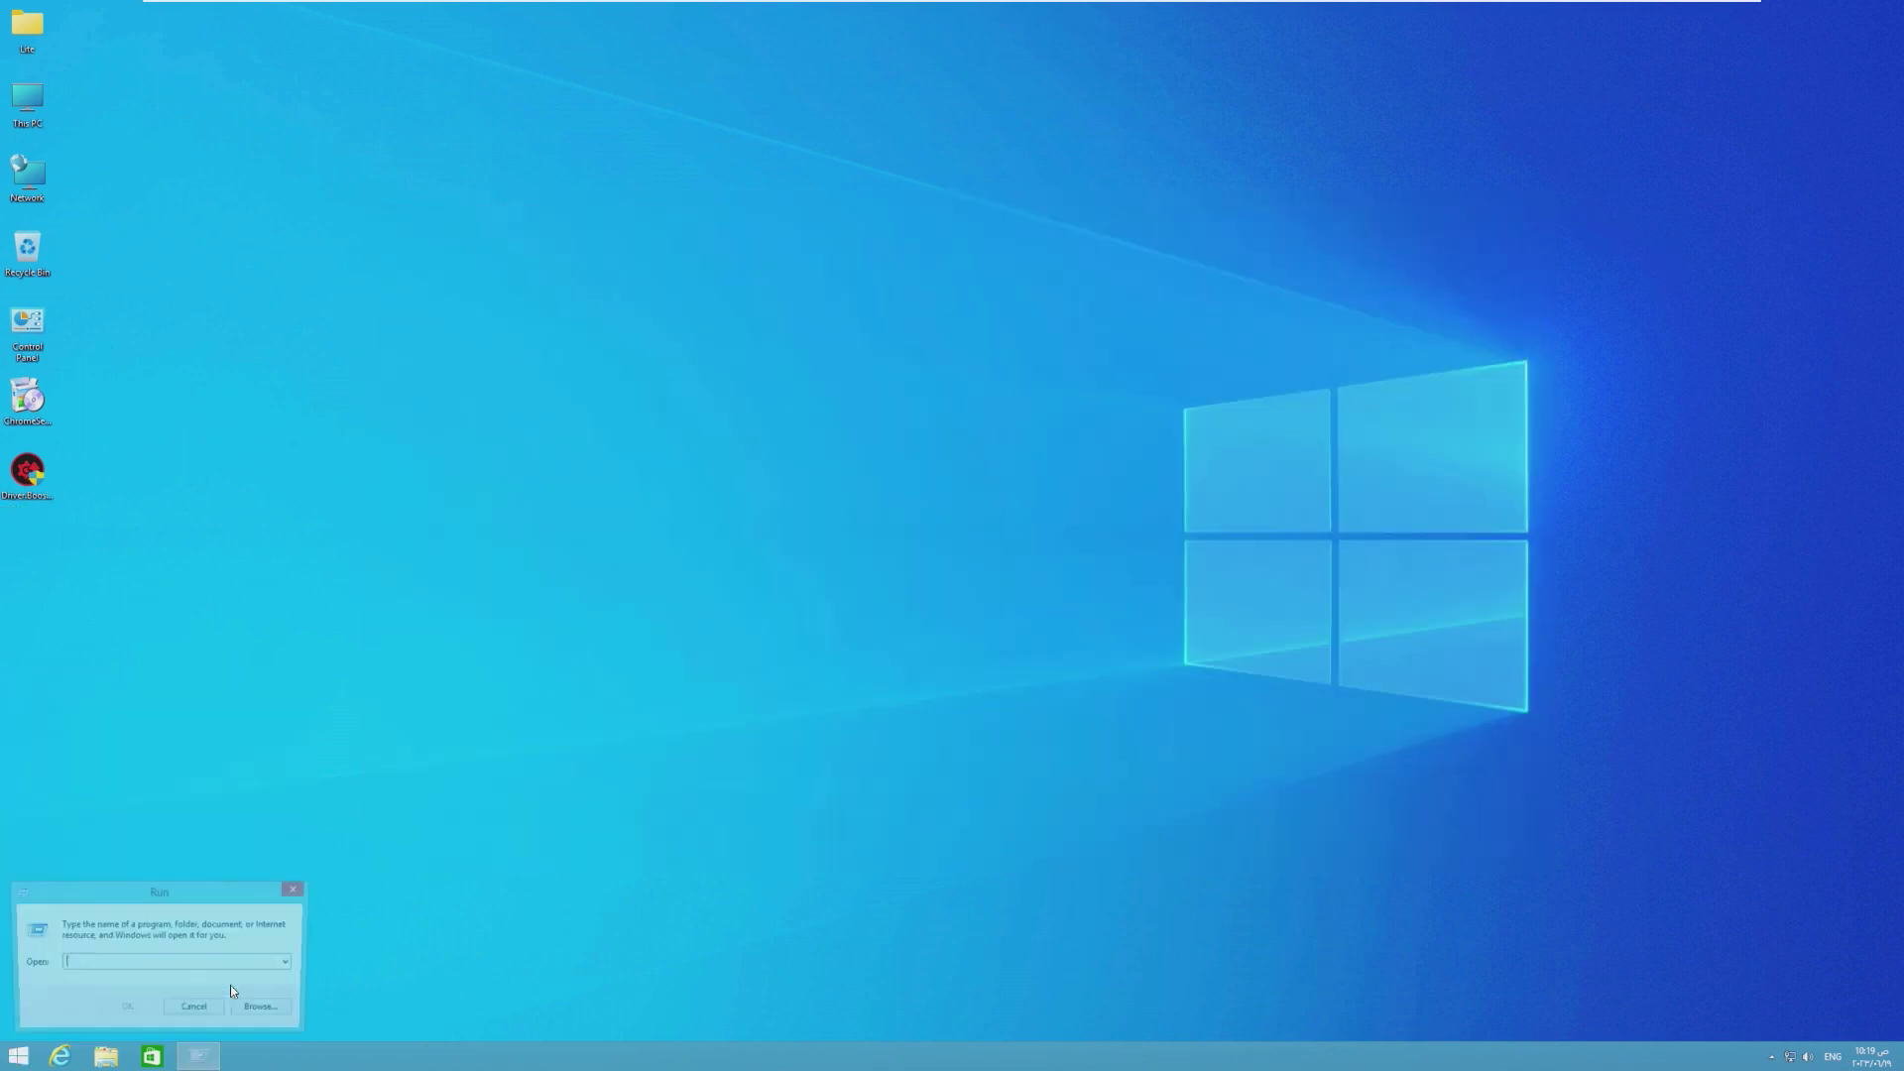
click(260, 1010)
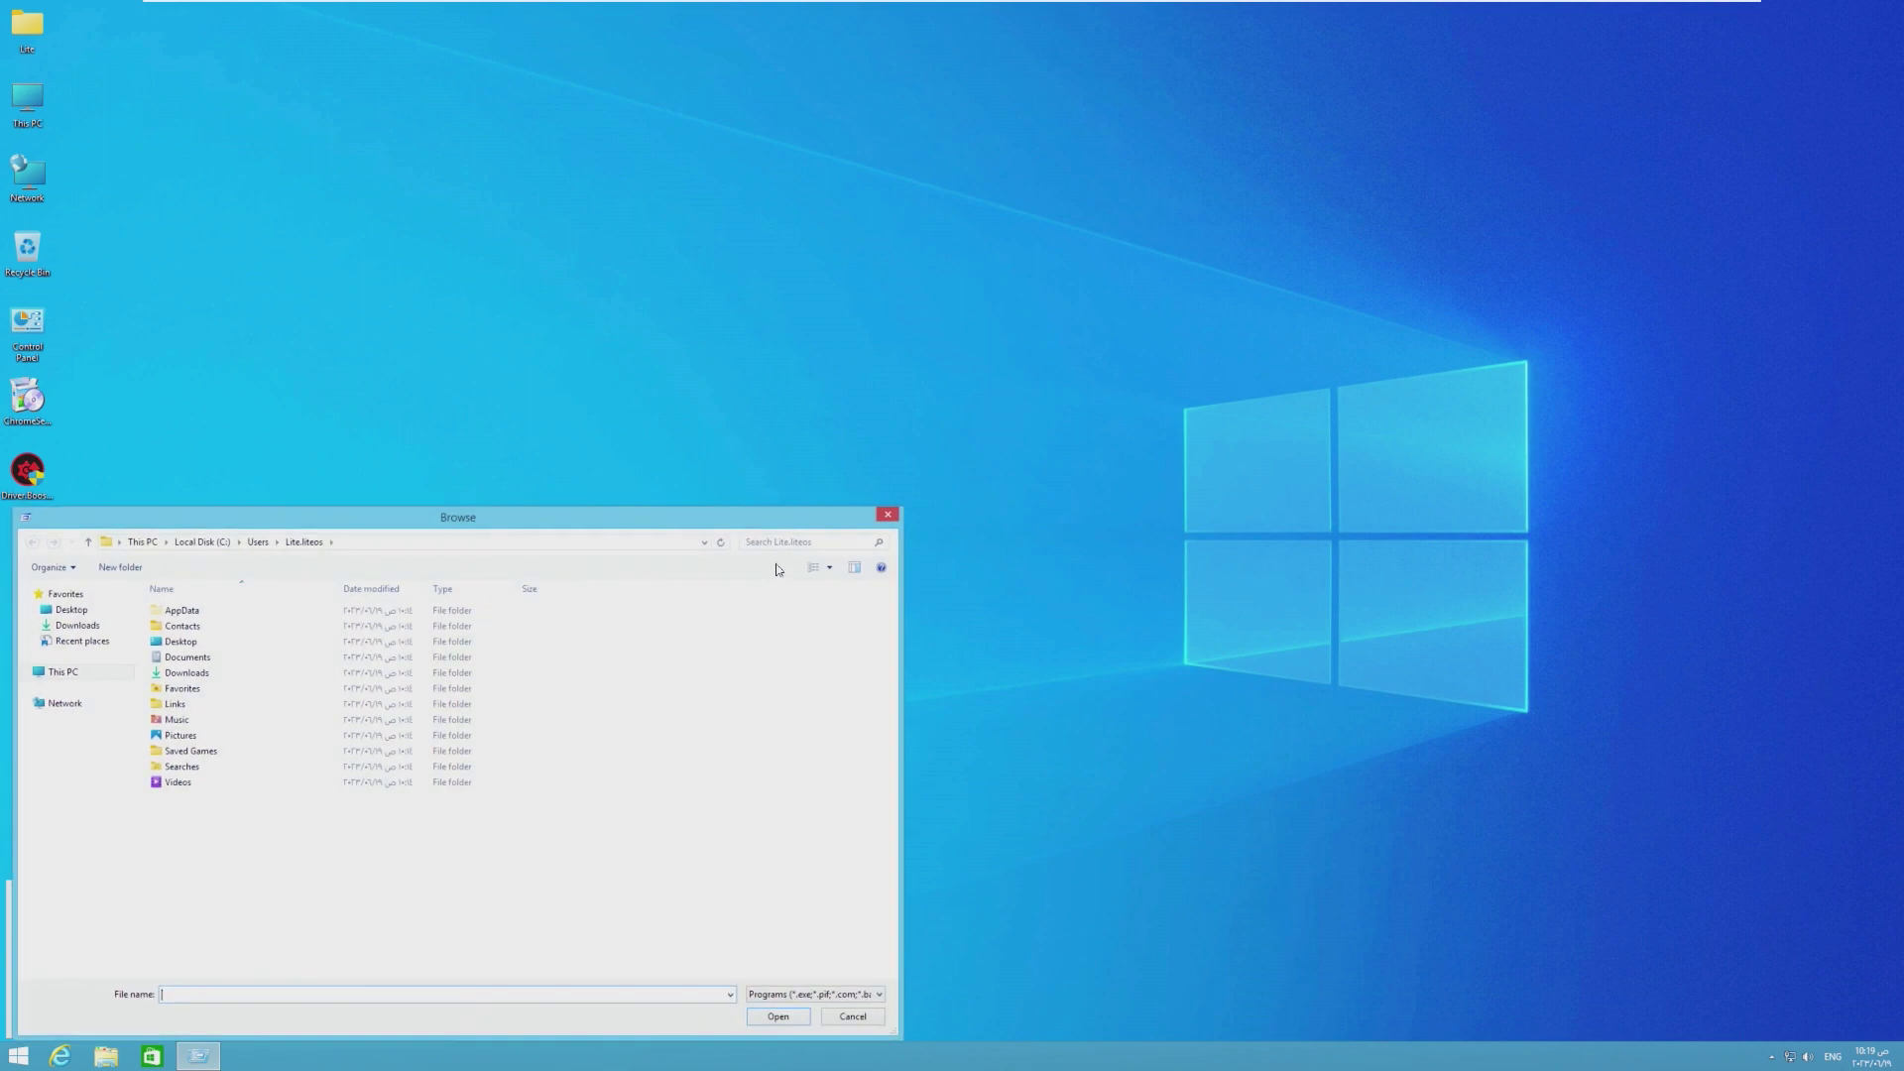
click(889, 511)
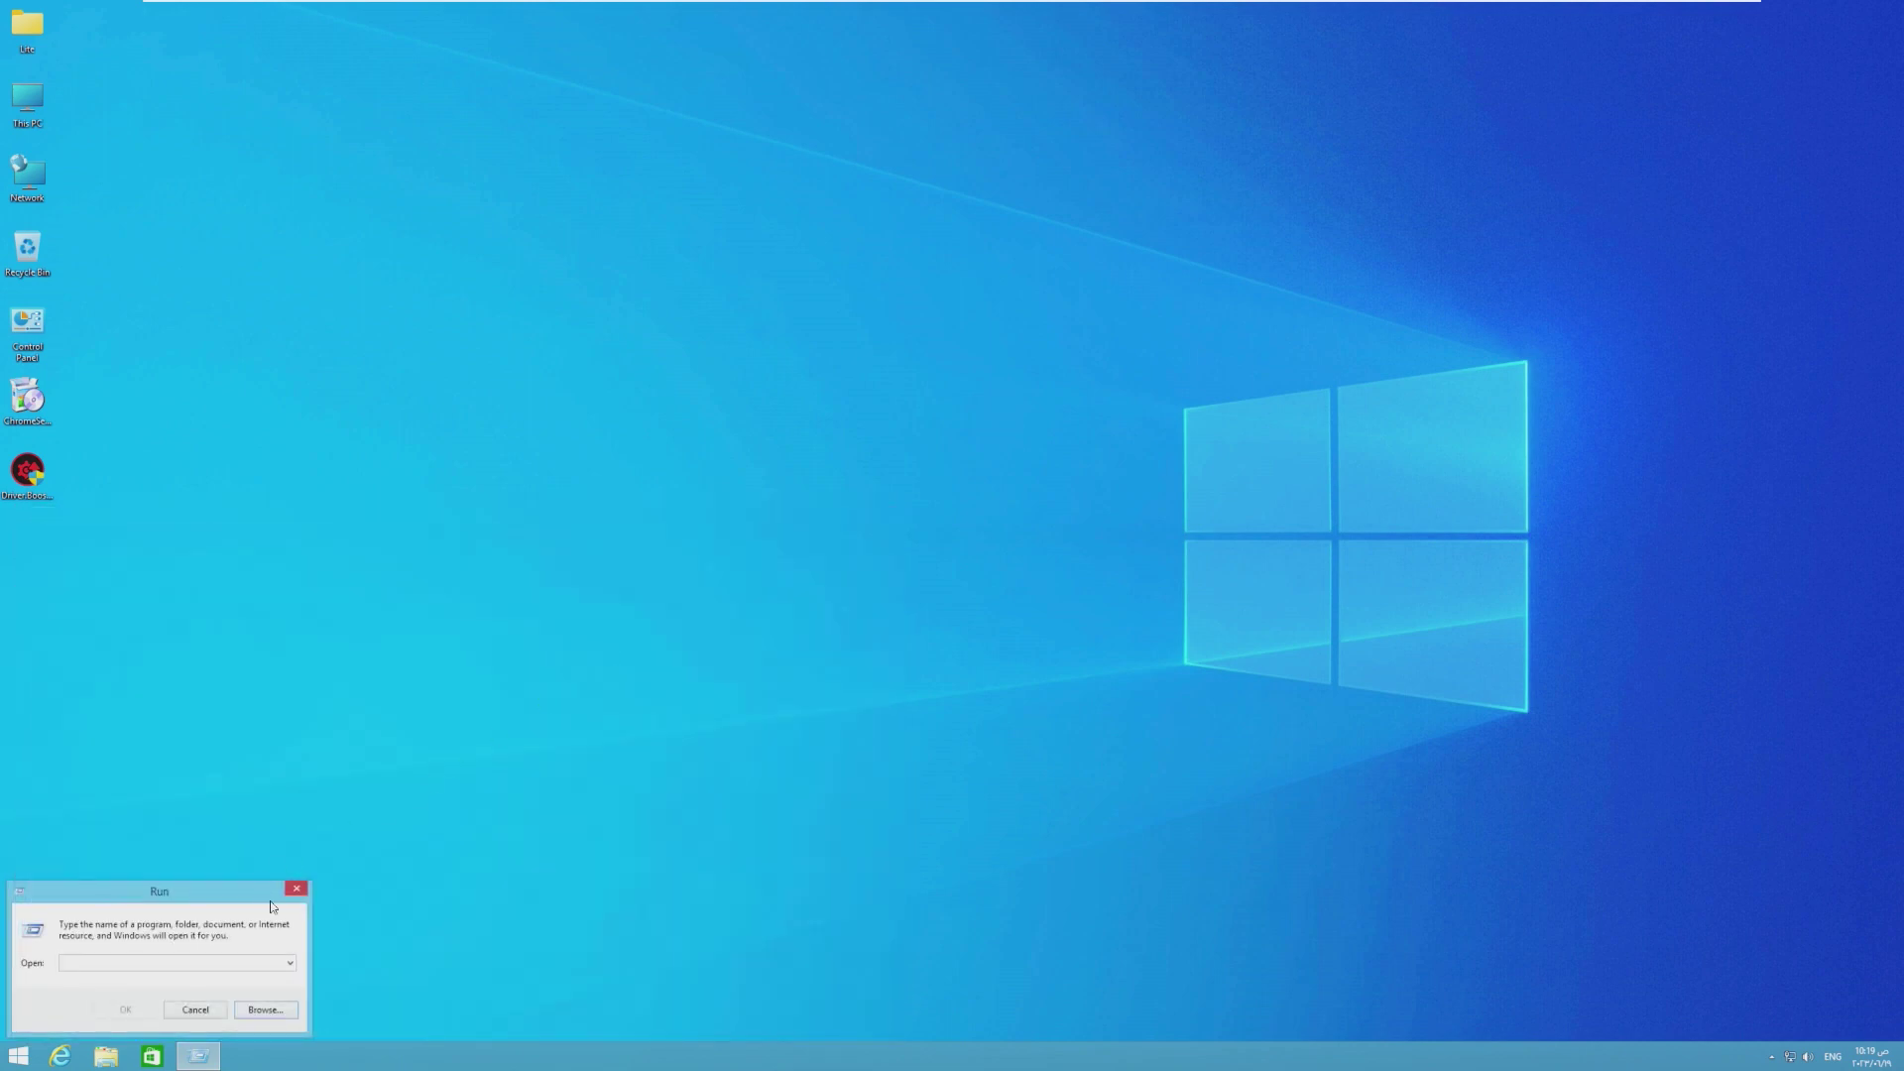
click(296, 888)
right_click(195, 993)
key(Escape)
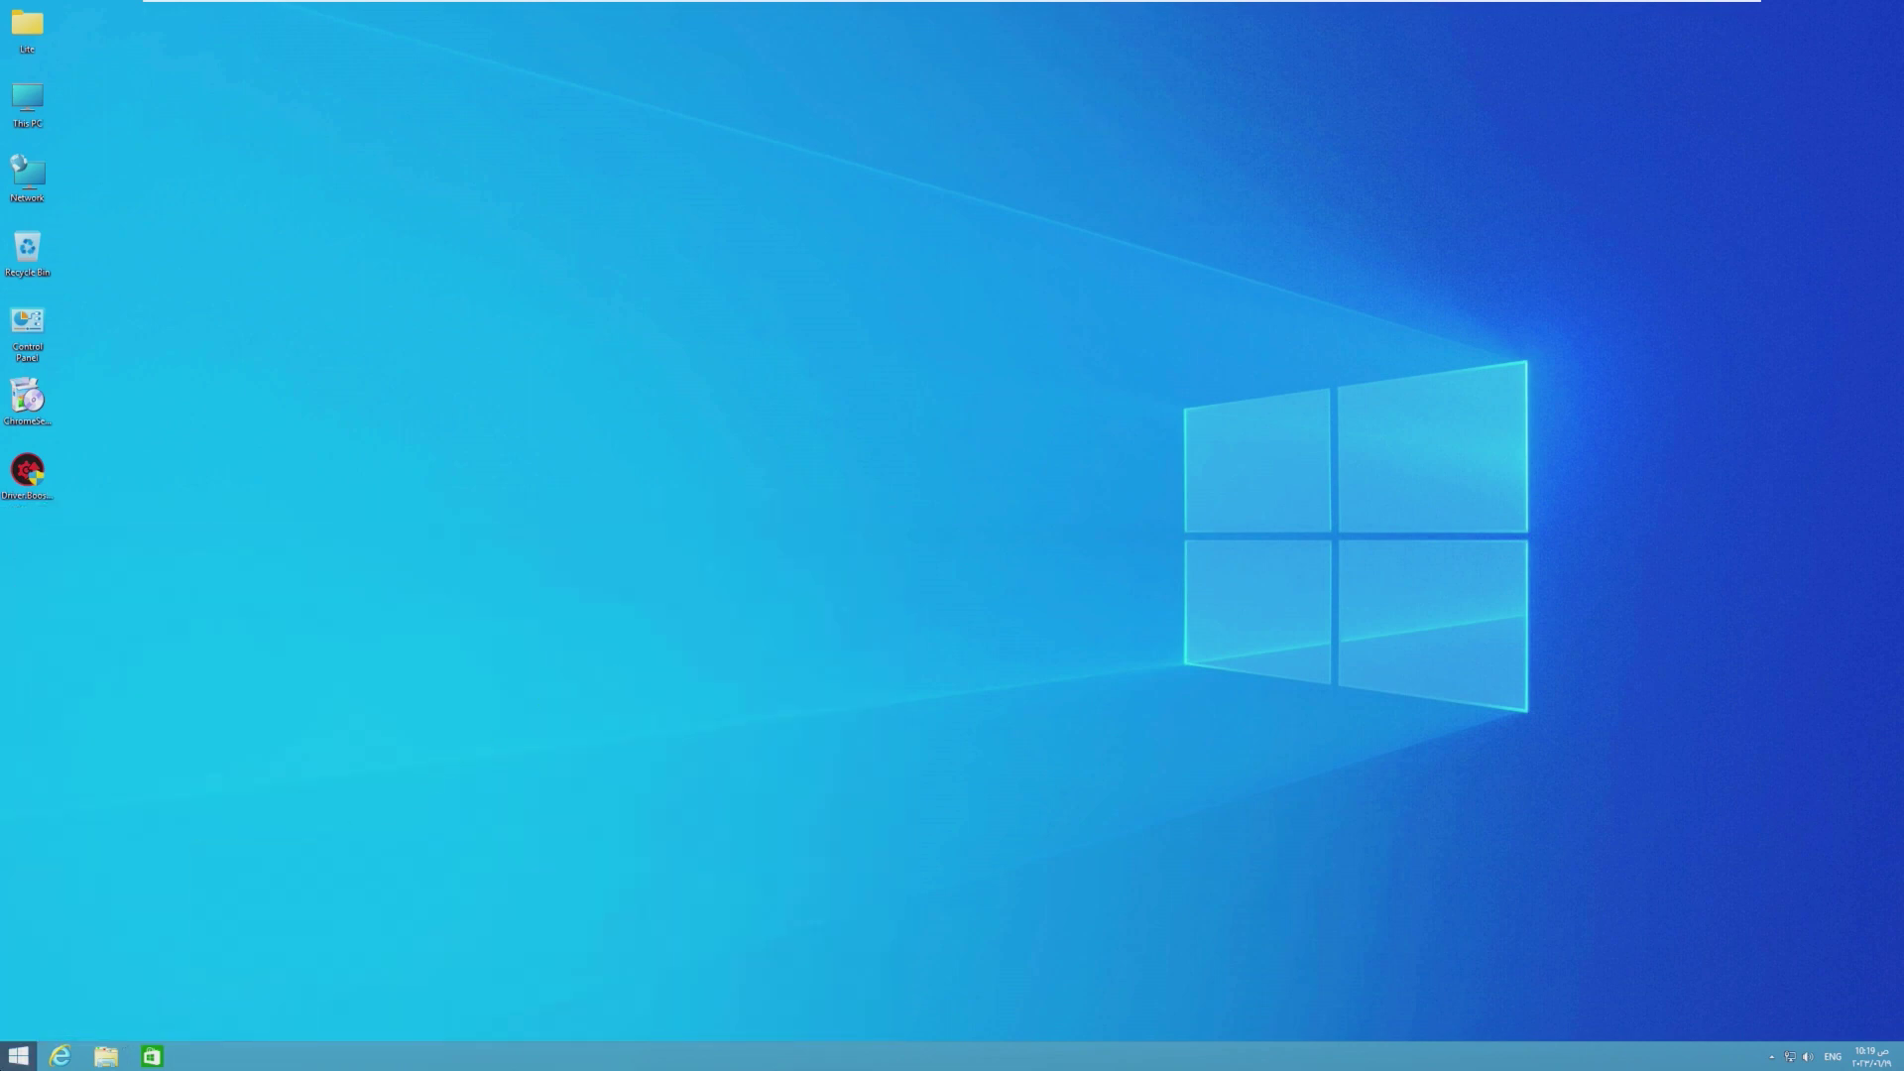
Step: Reopen This PC's Properties to review Windows 8.1 Pro, 2 GB RAM, 32-bit, then close it
key(super)
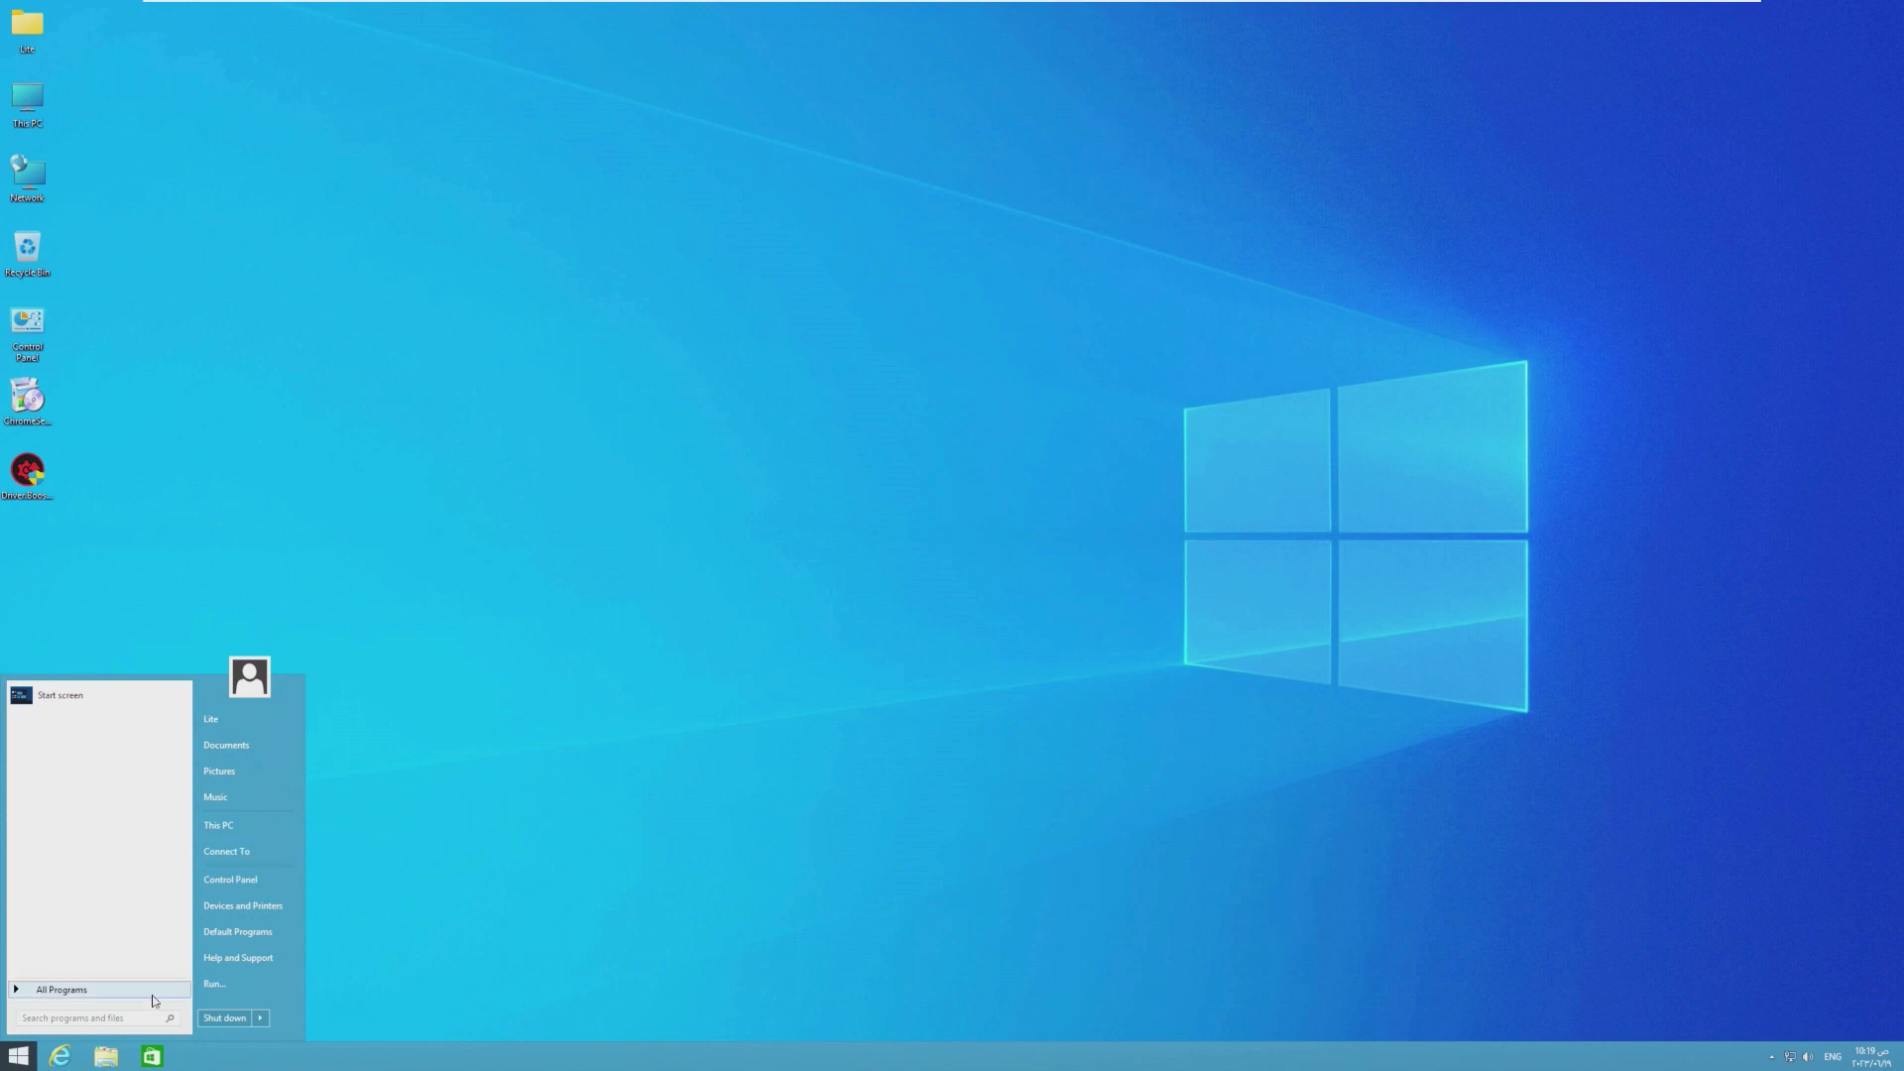
right_click(263, 825)
click(308, 964)
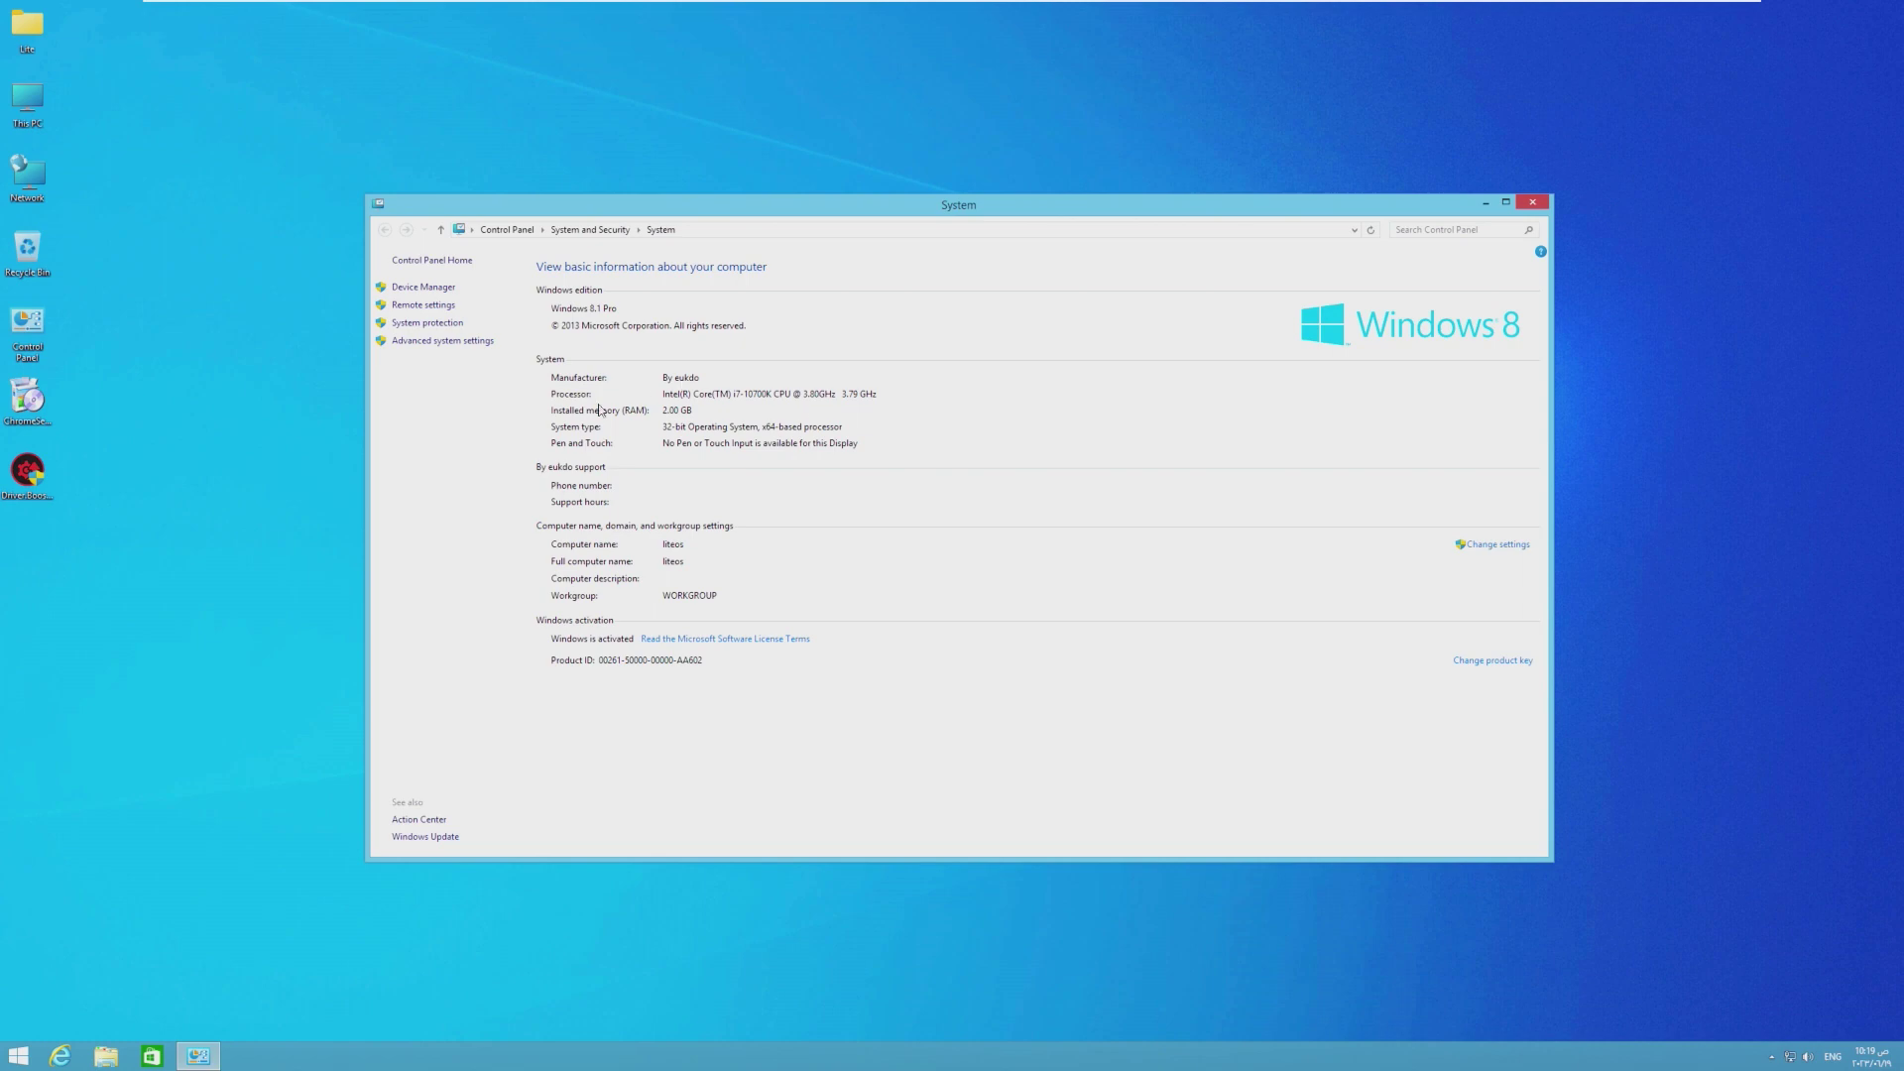
key(alt+F4)
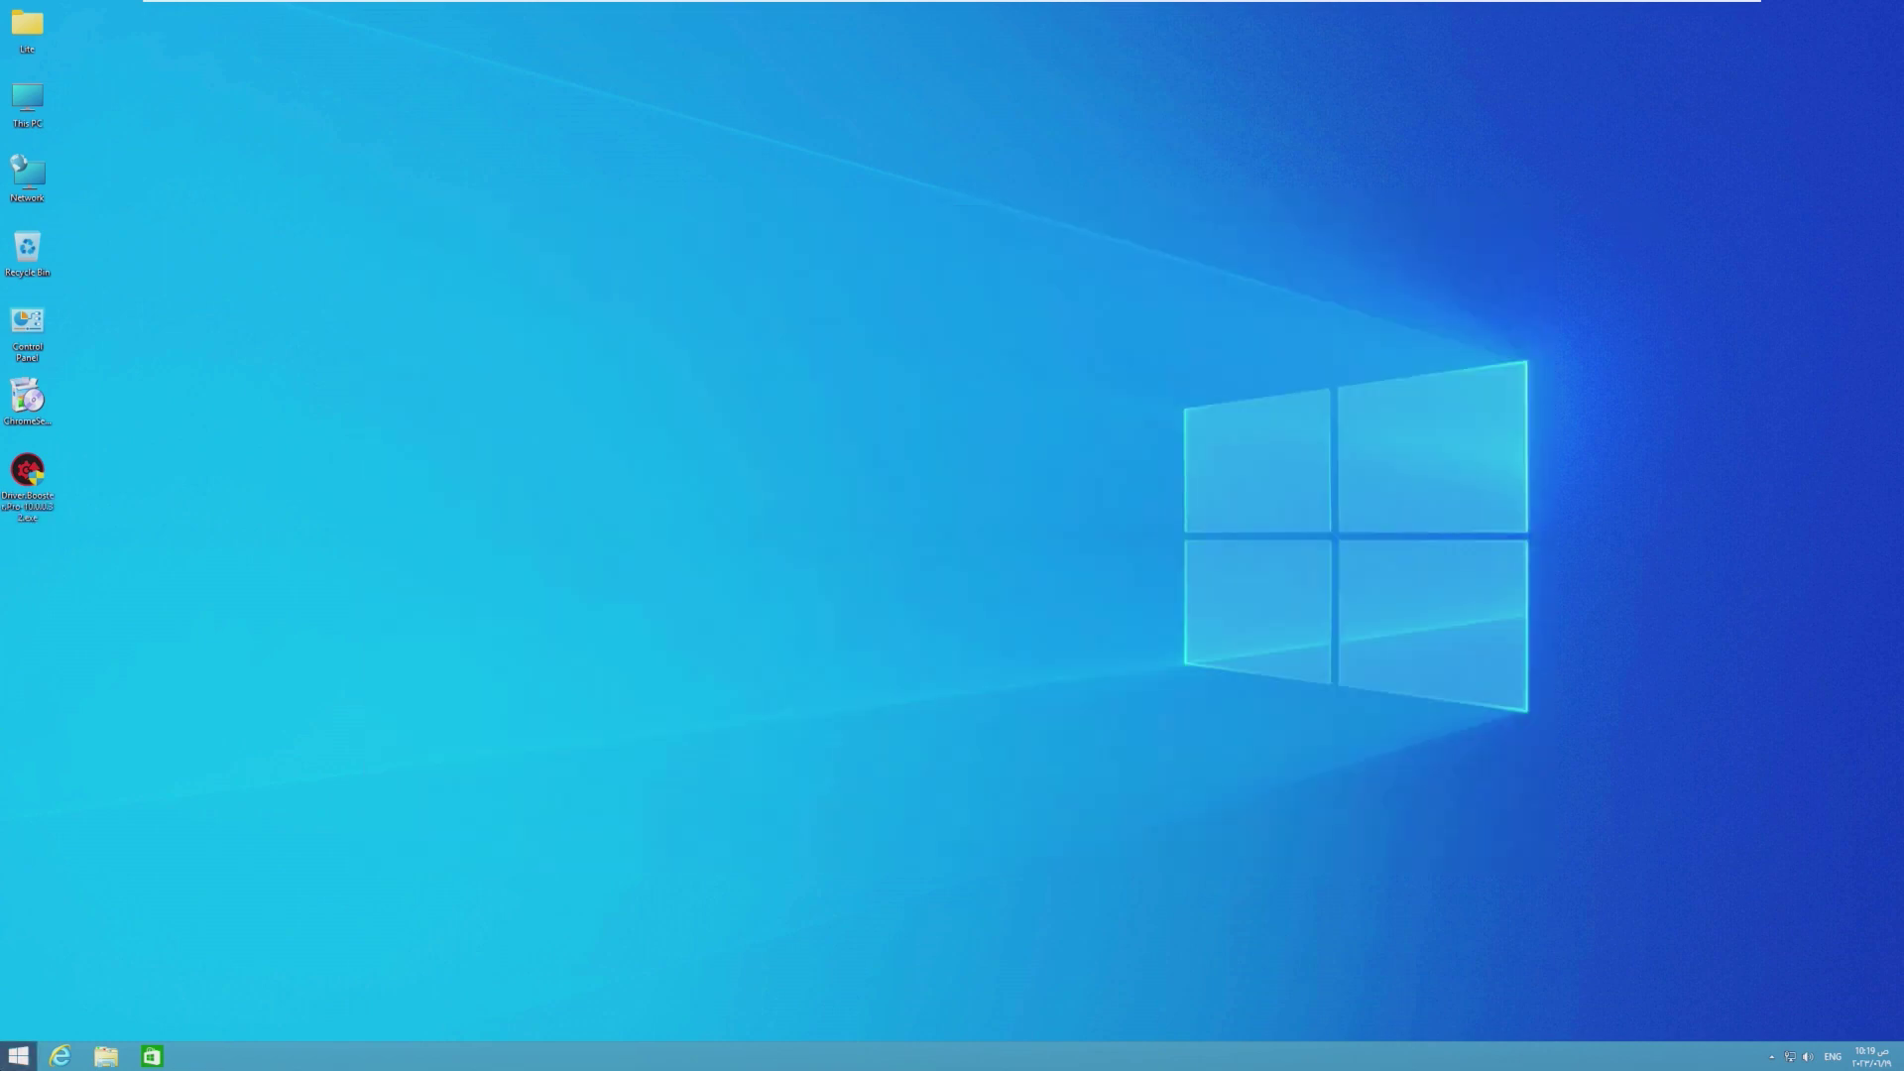
click(60, 1055)
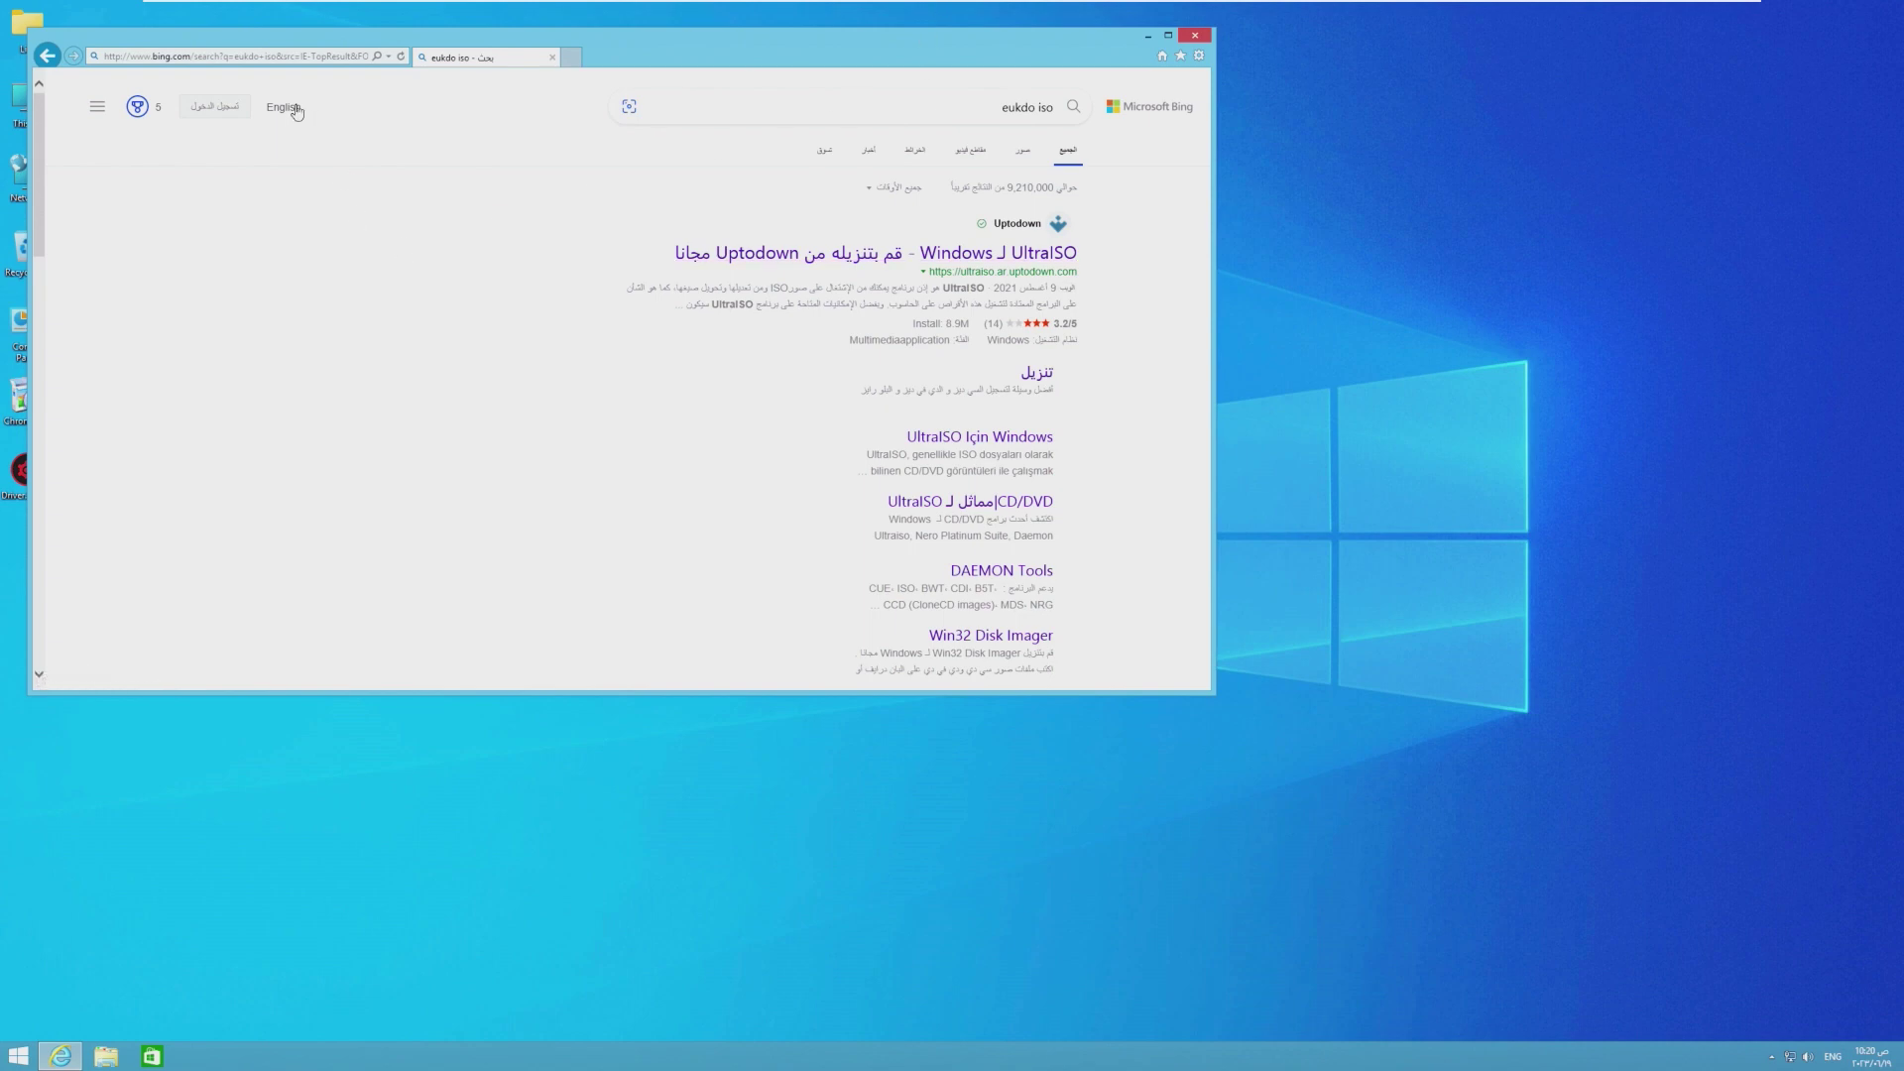
scroll(913, 504, down, 15)
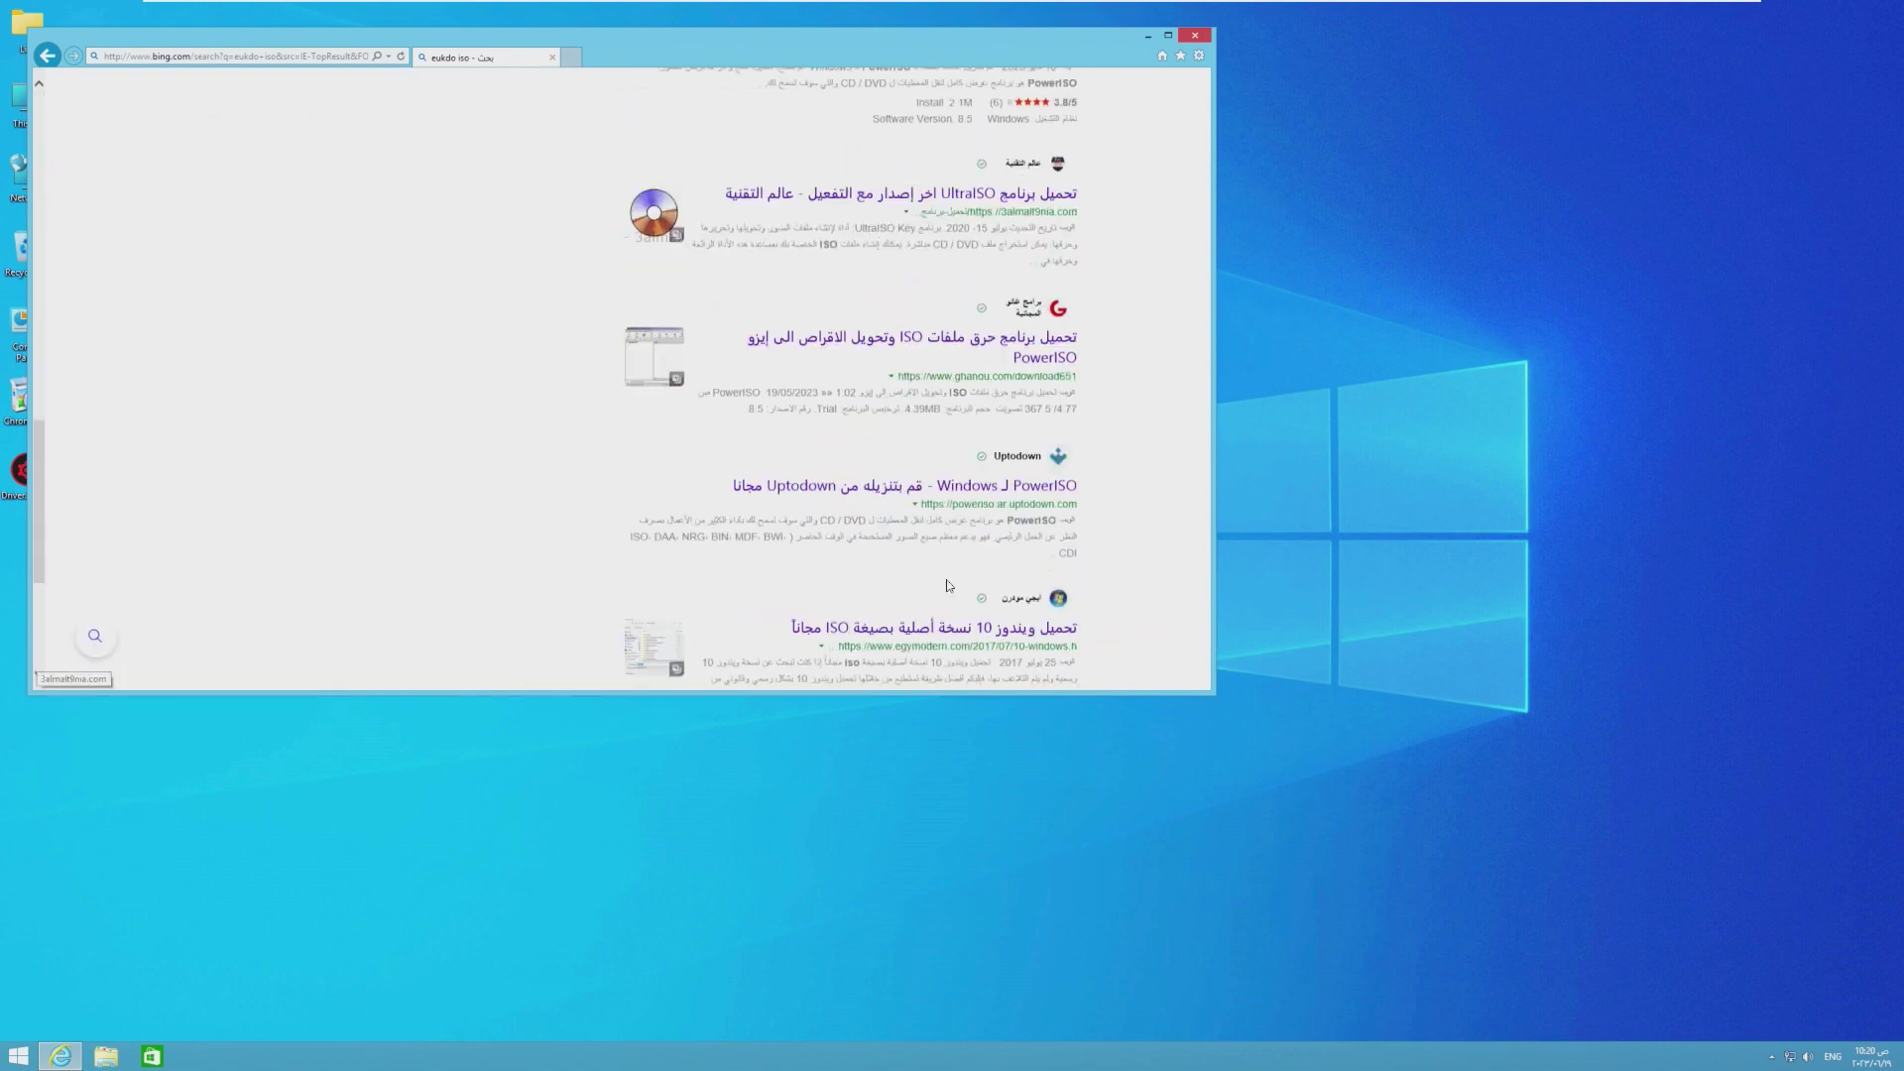
key(alt+Left)
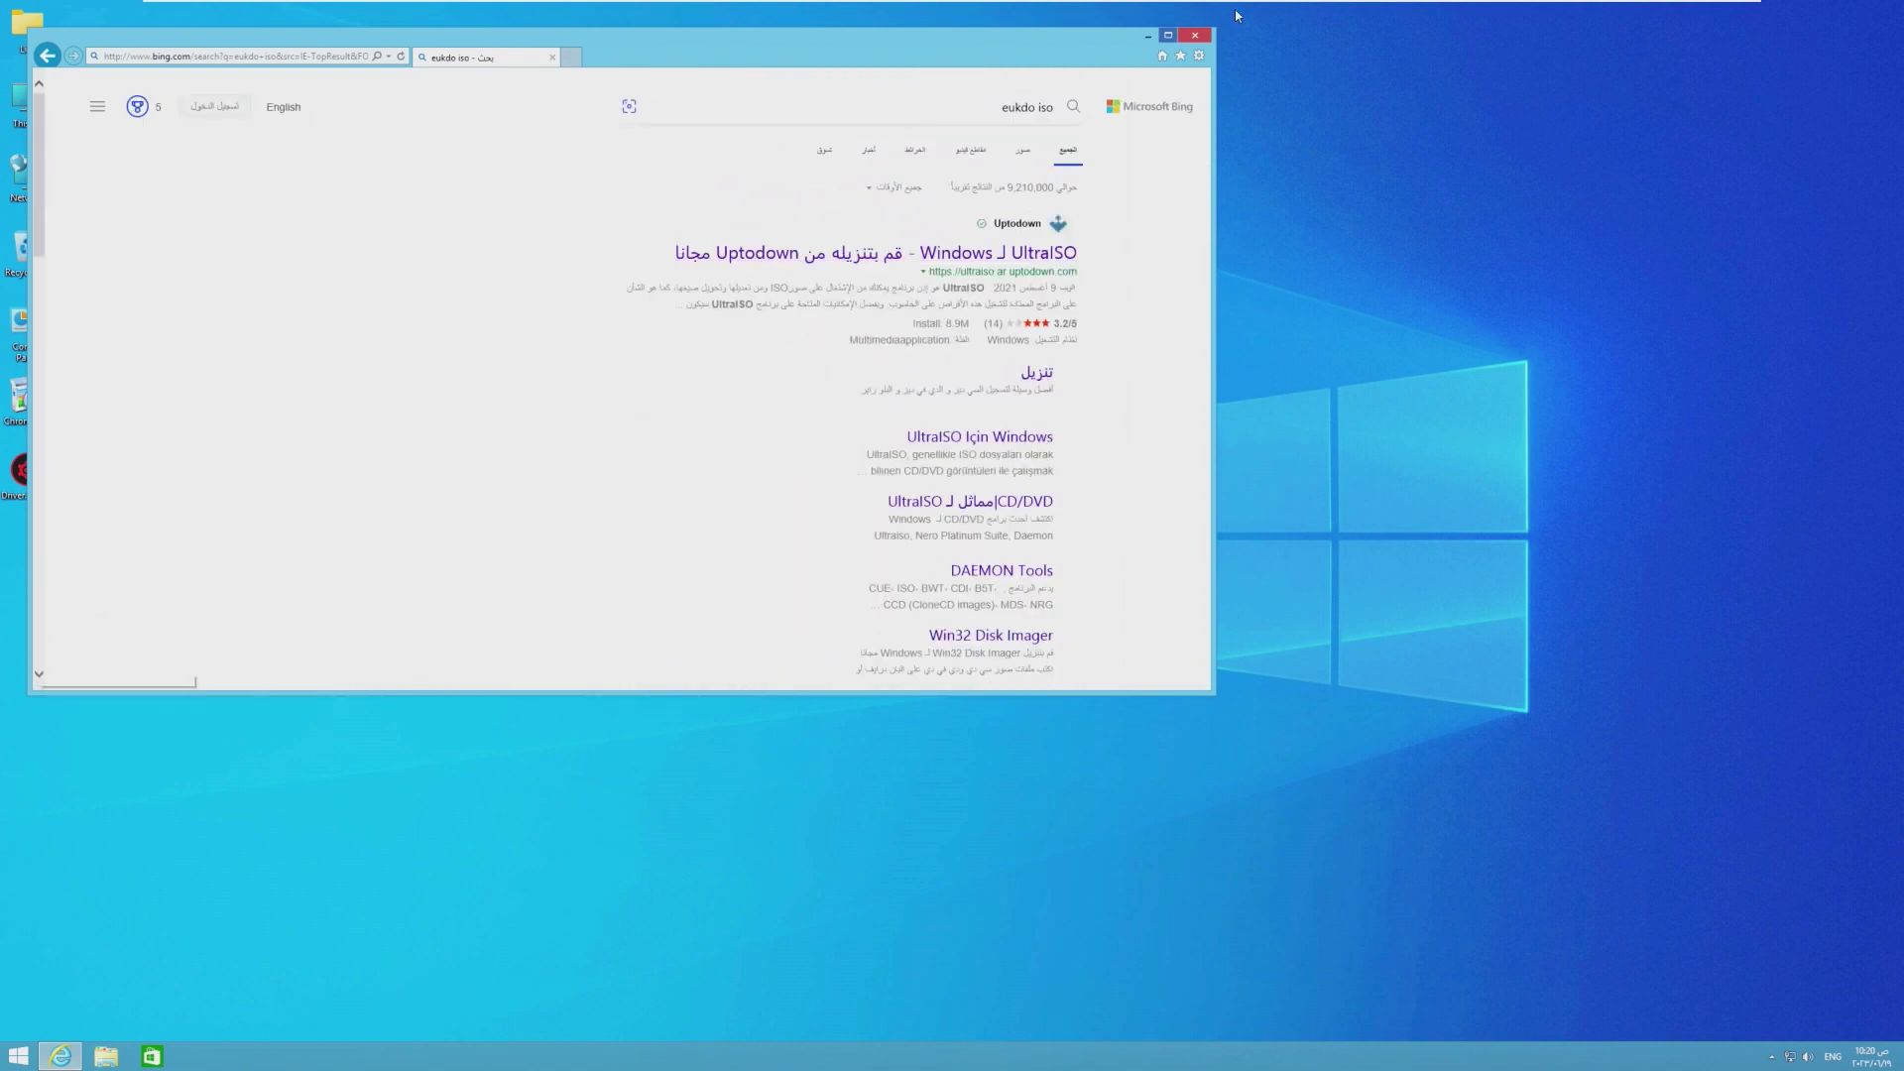
click(1195, 35)
key(super)
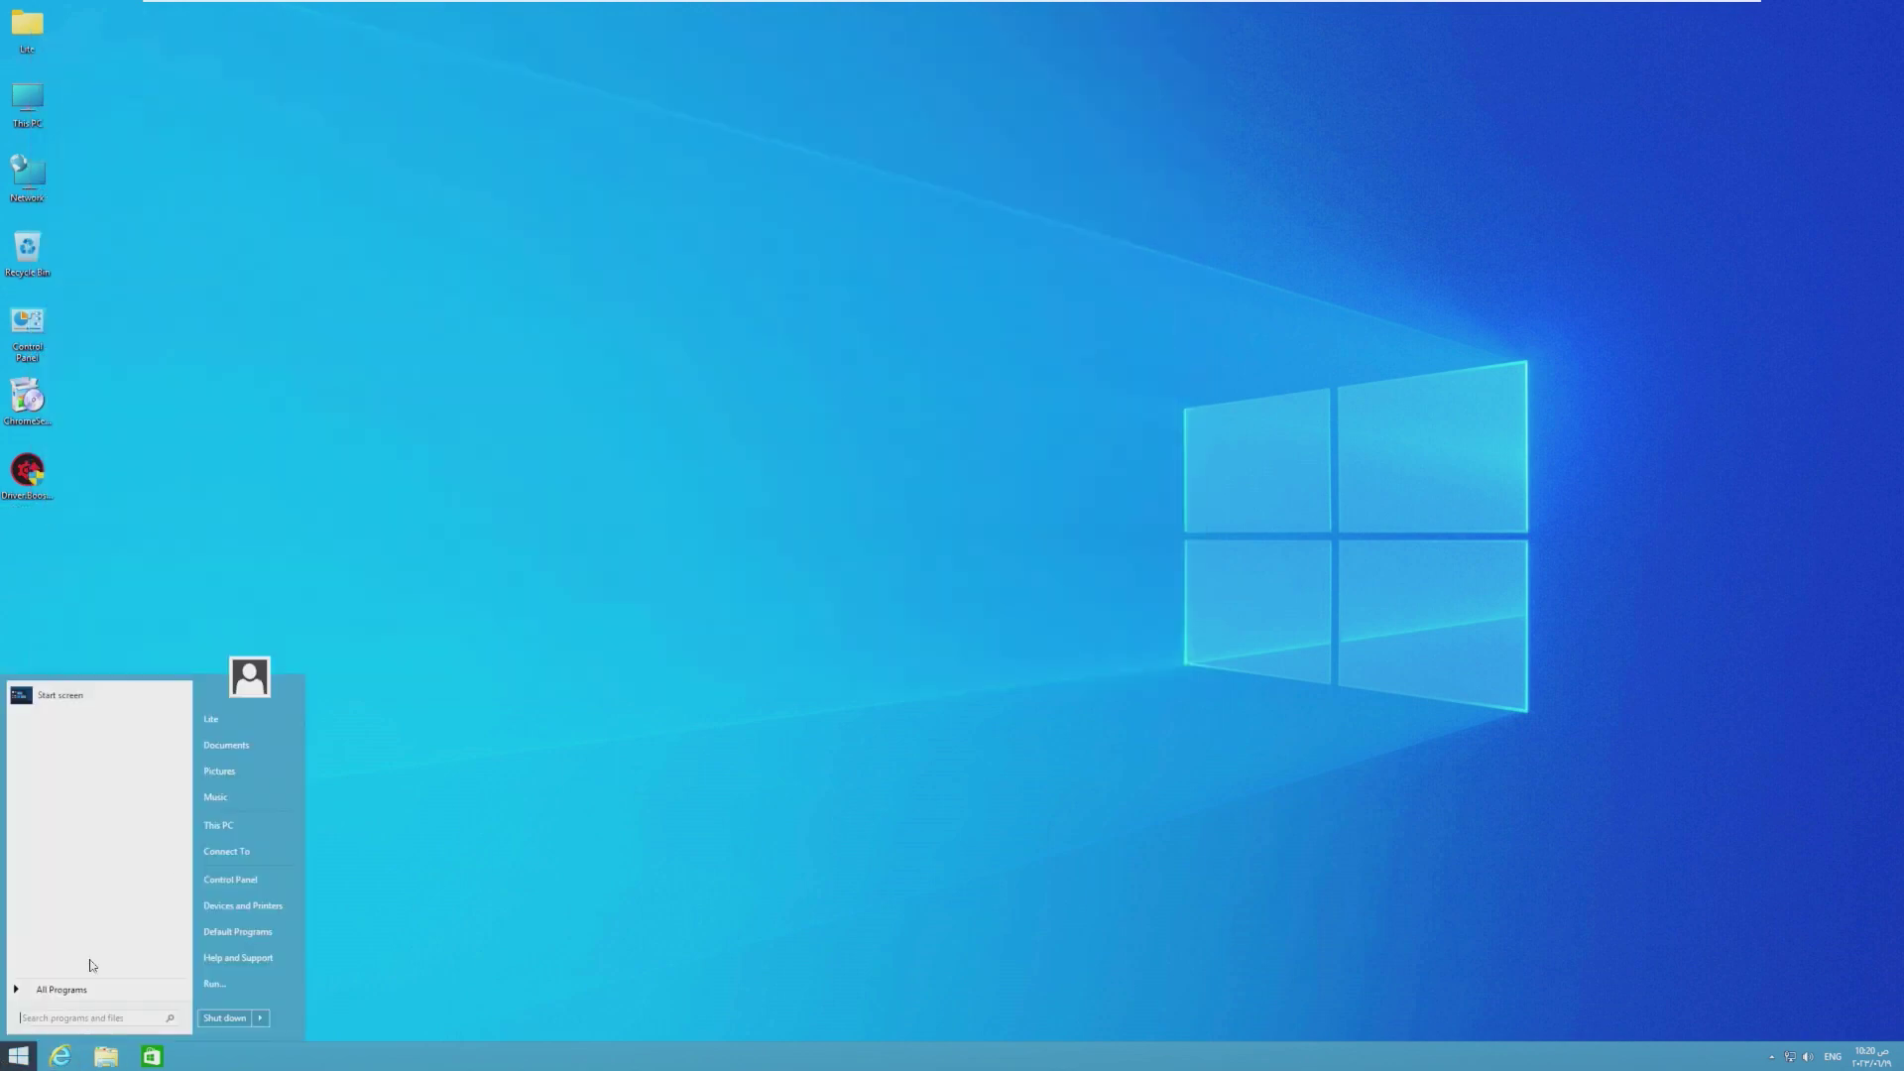
click(252, 772)
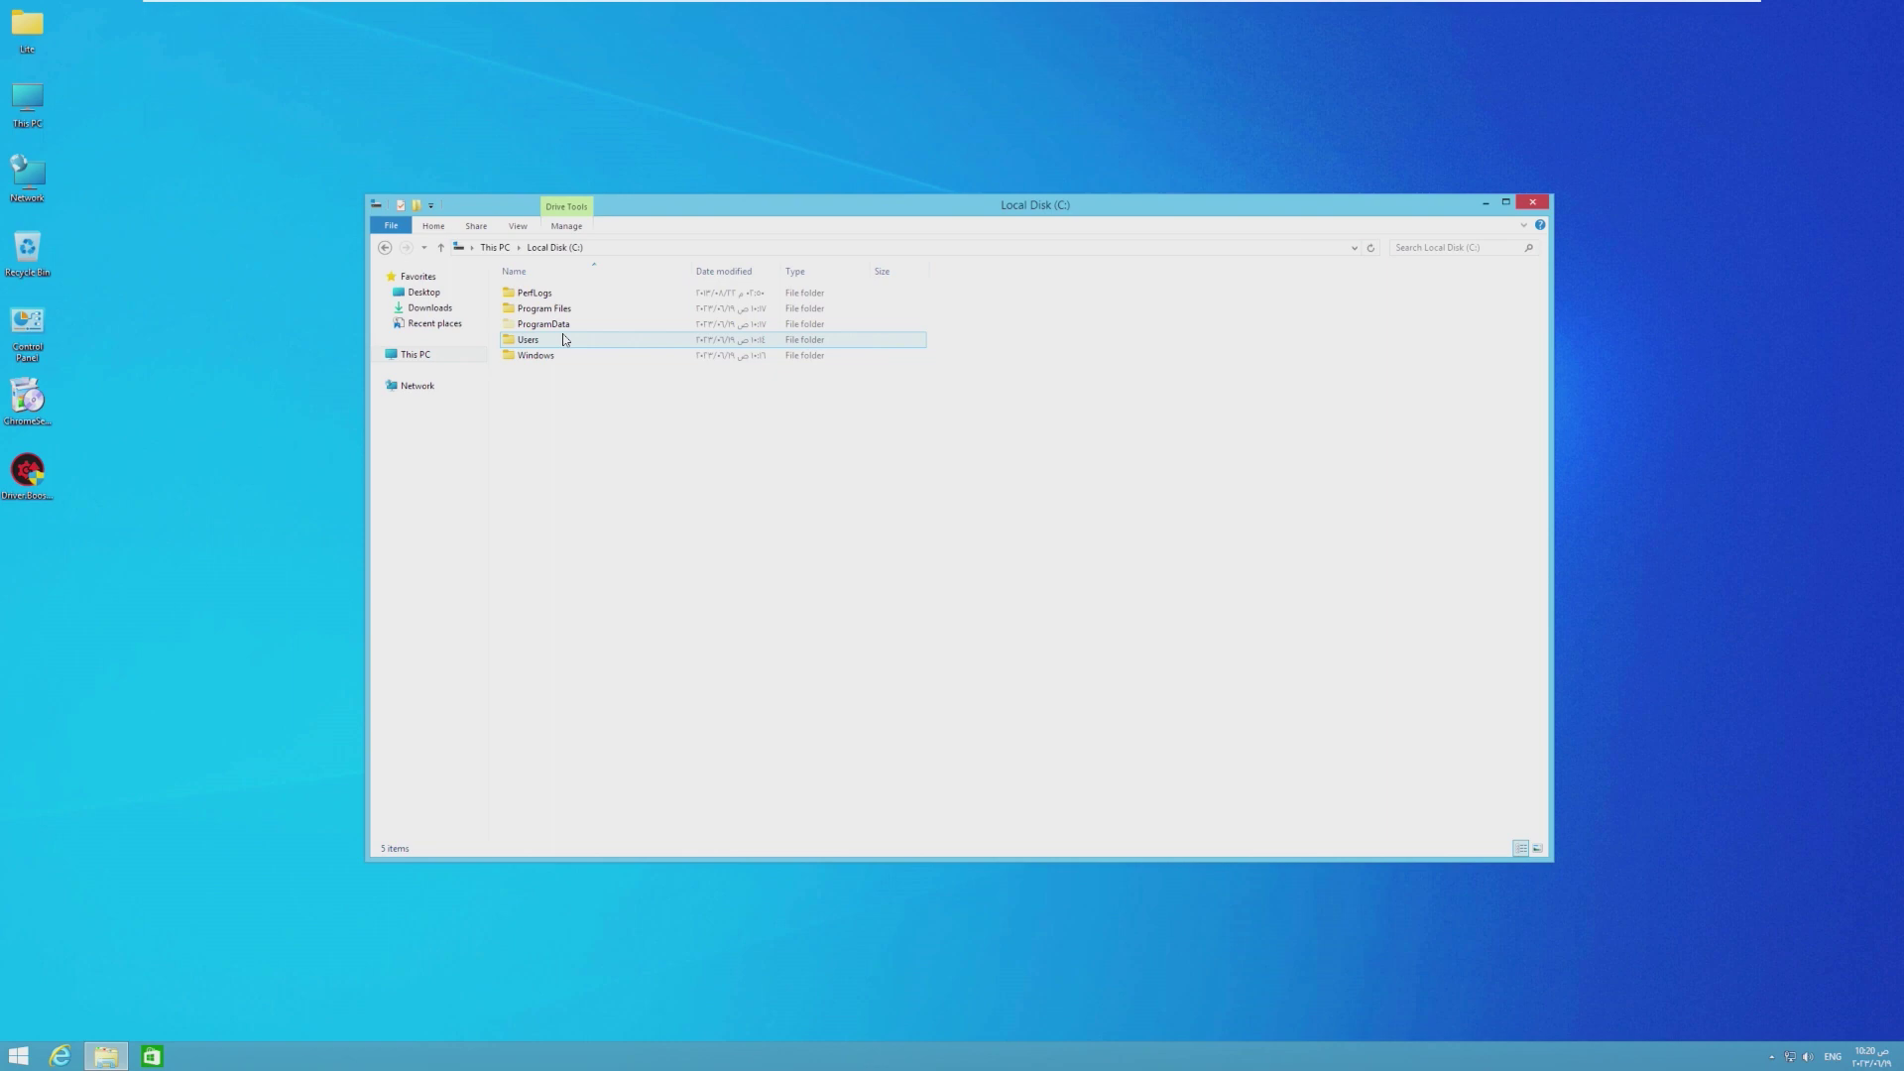
double_click(563, 339)
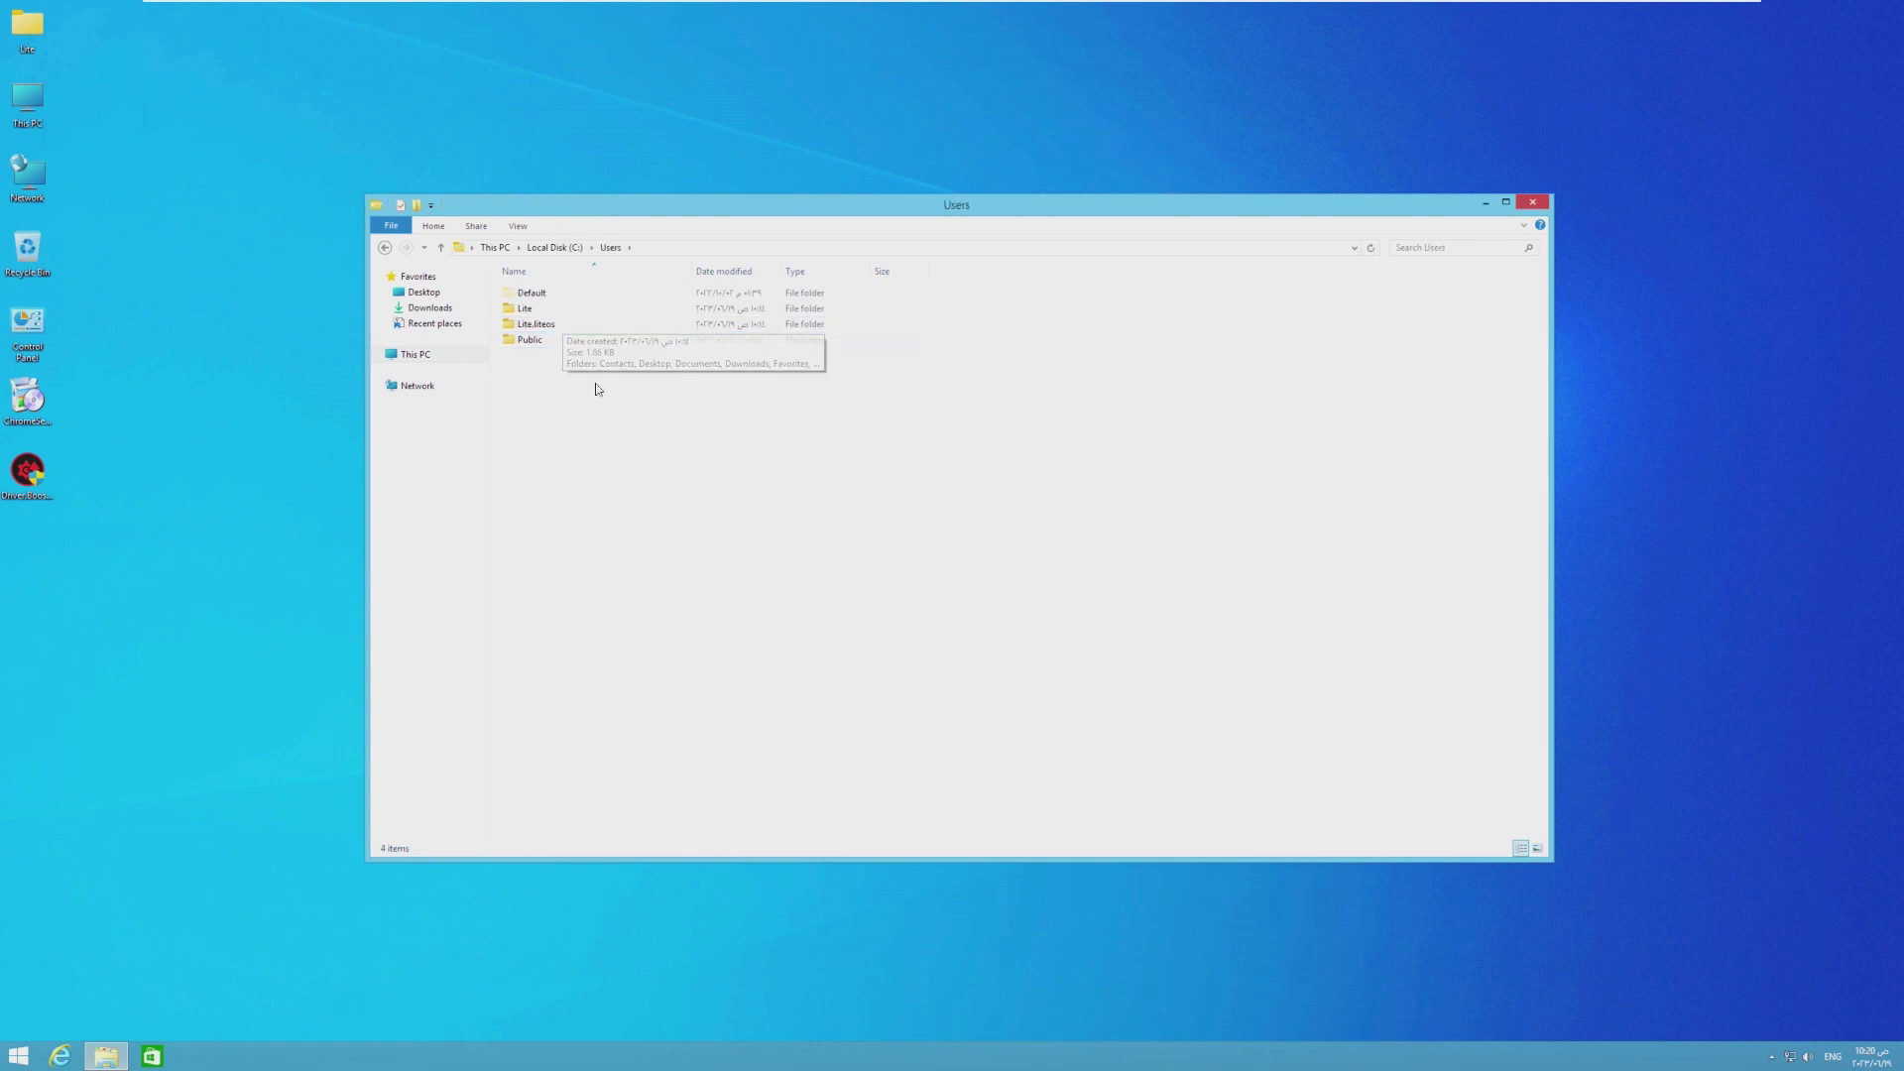
double_click(574, 327)
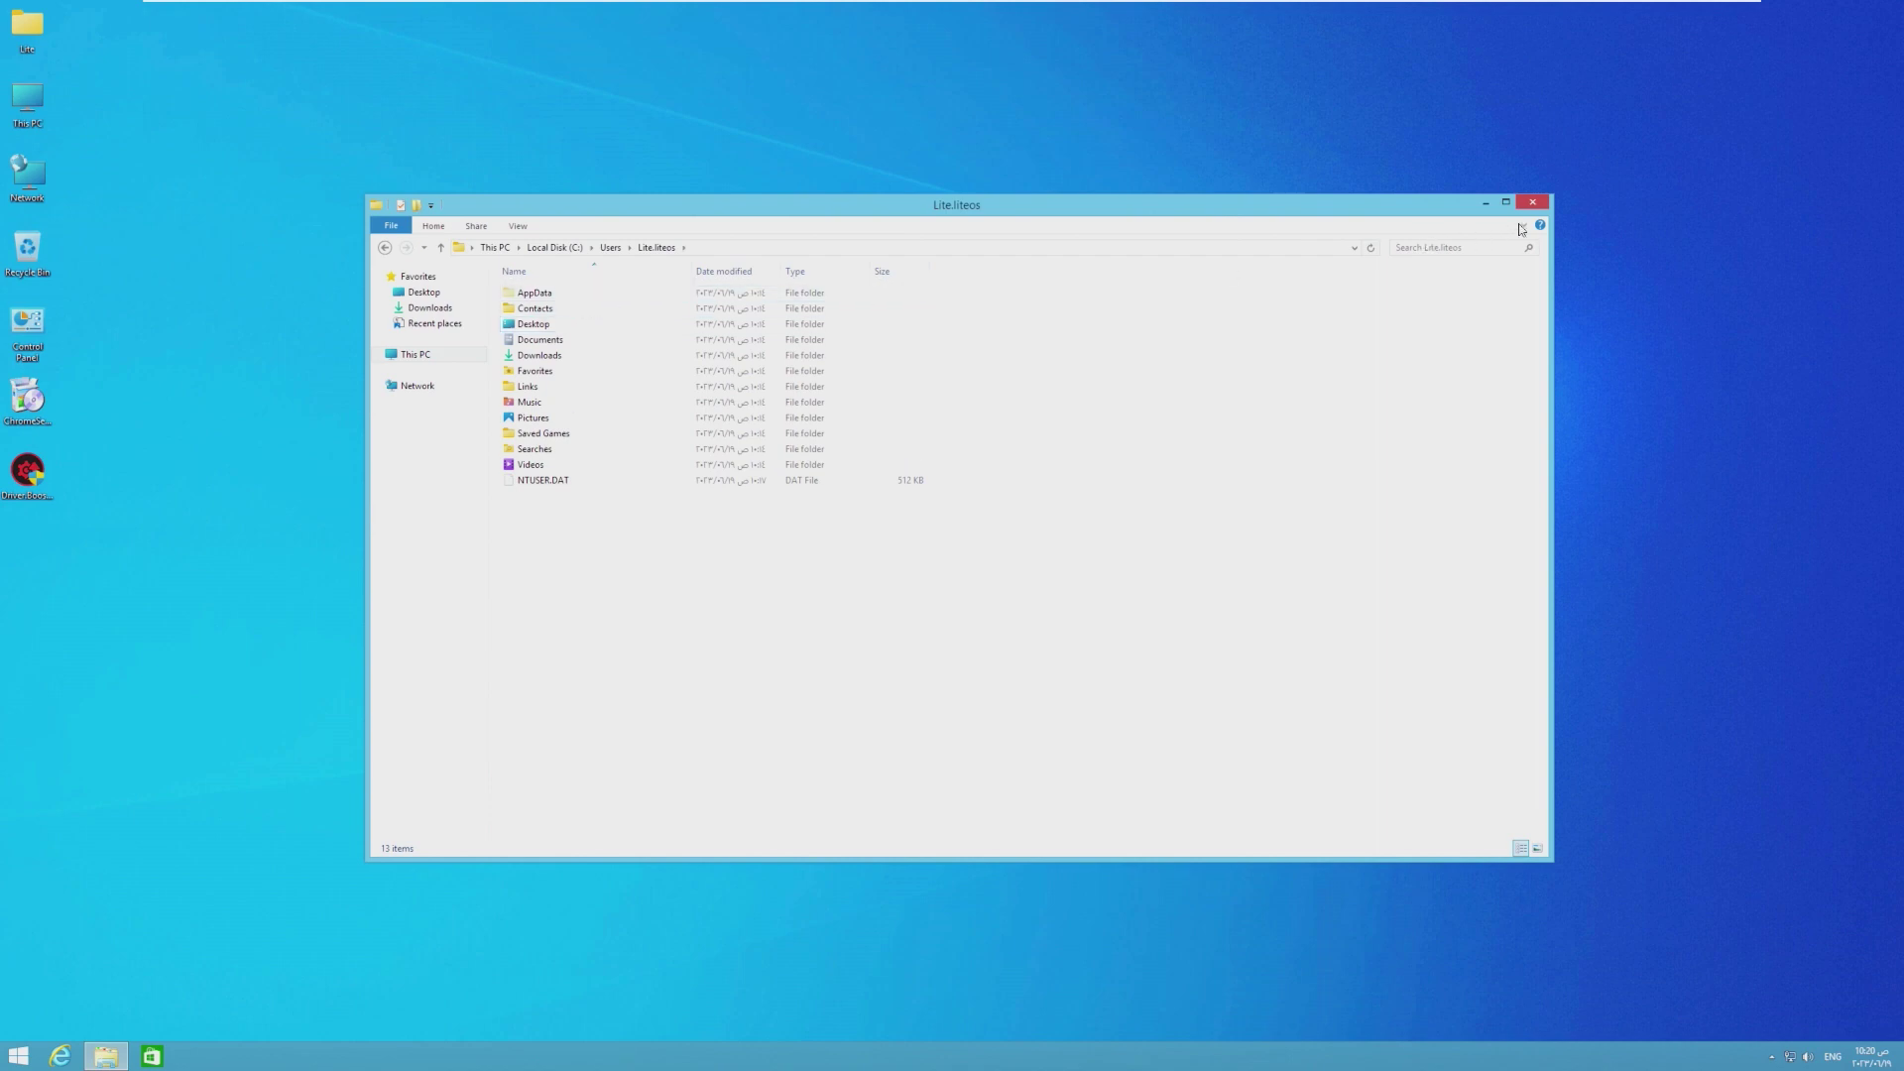
click(1532, 203)
Step: Raise the speaker volume to 80 and check the system sounds level in the Volume Mixer
click(1807, 1056)
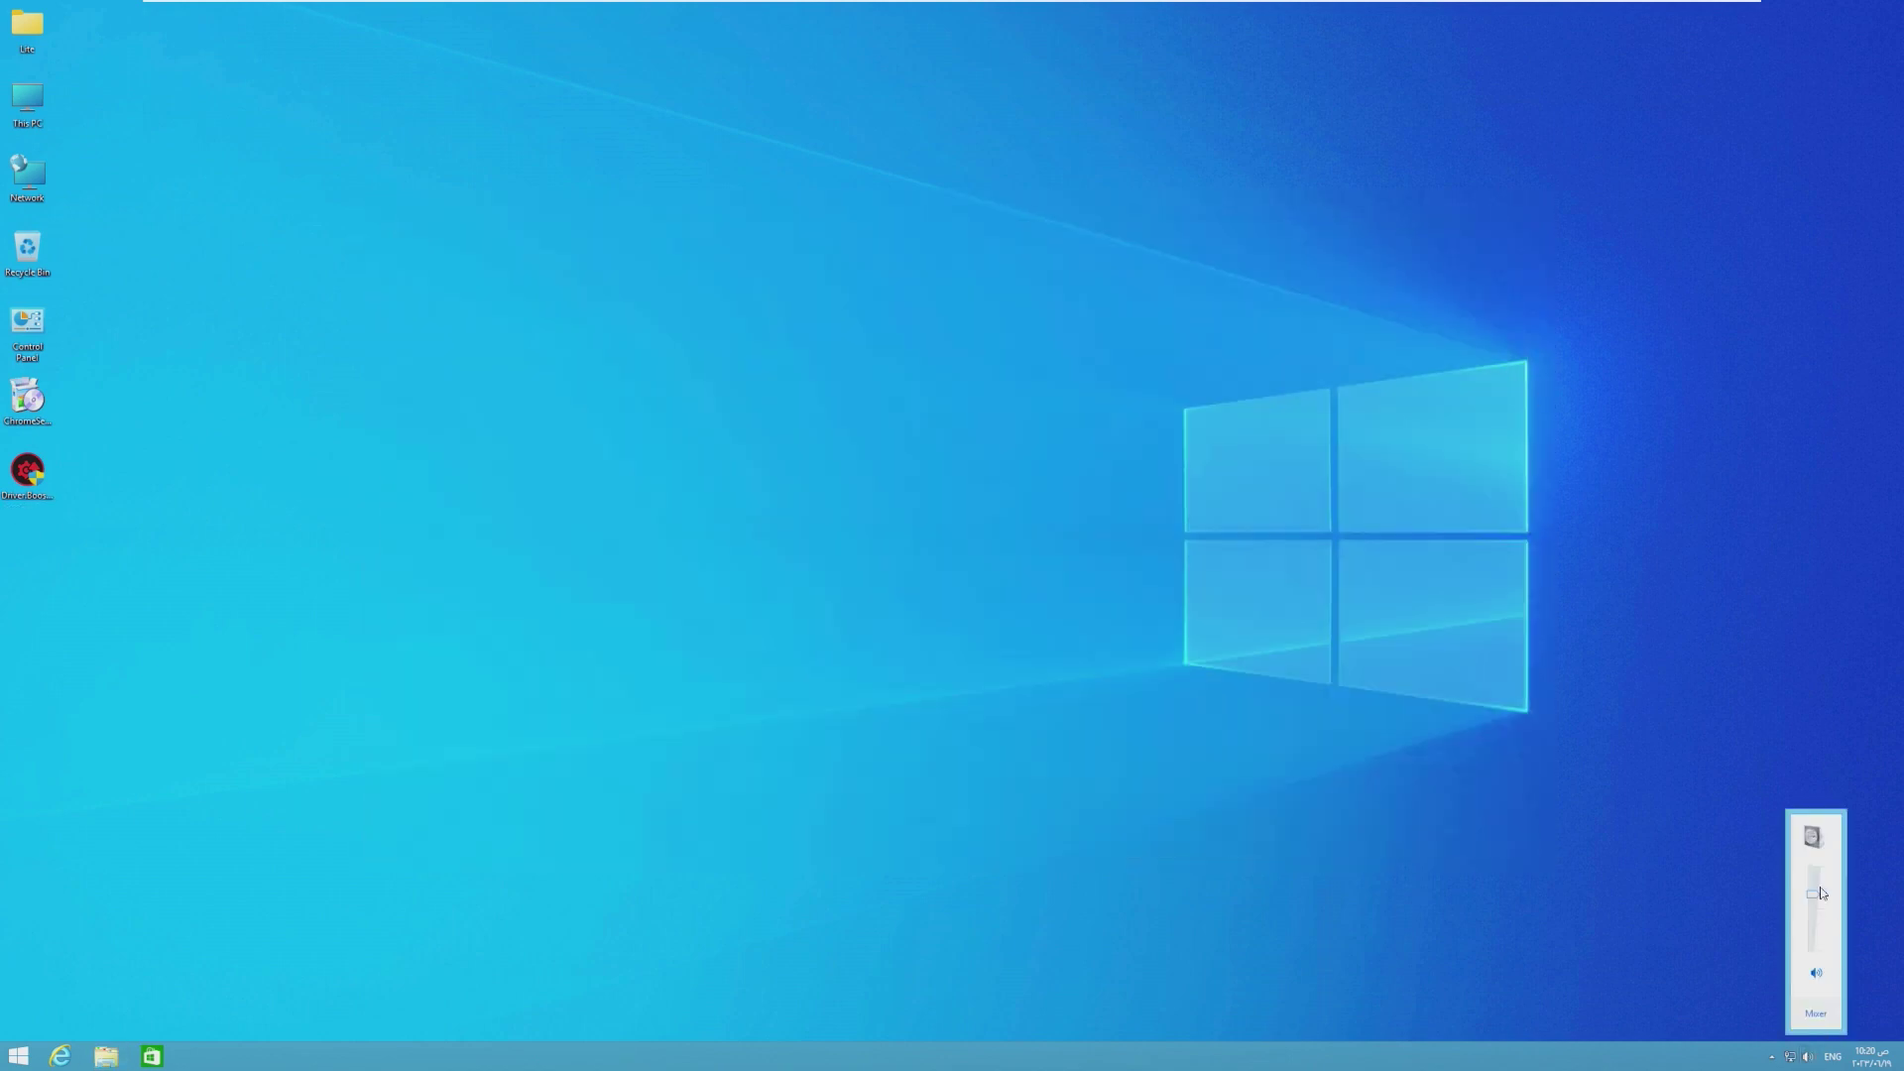
drag(1812, 893, 1809, 874)
click(1808, 1010)
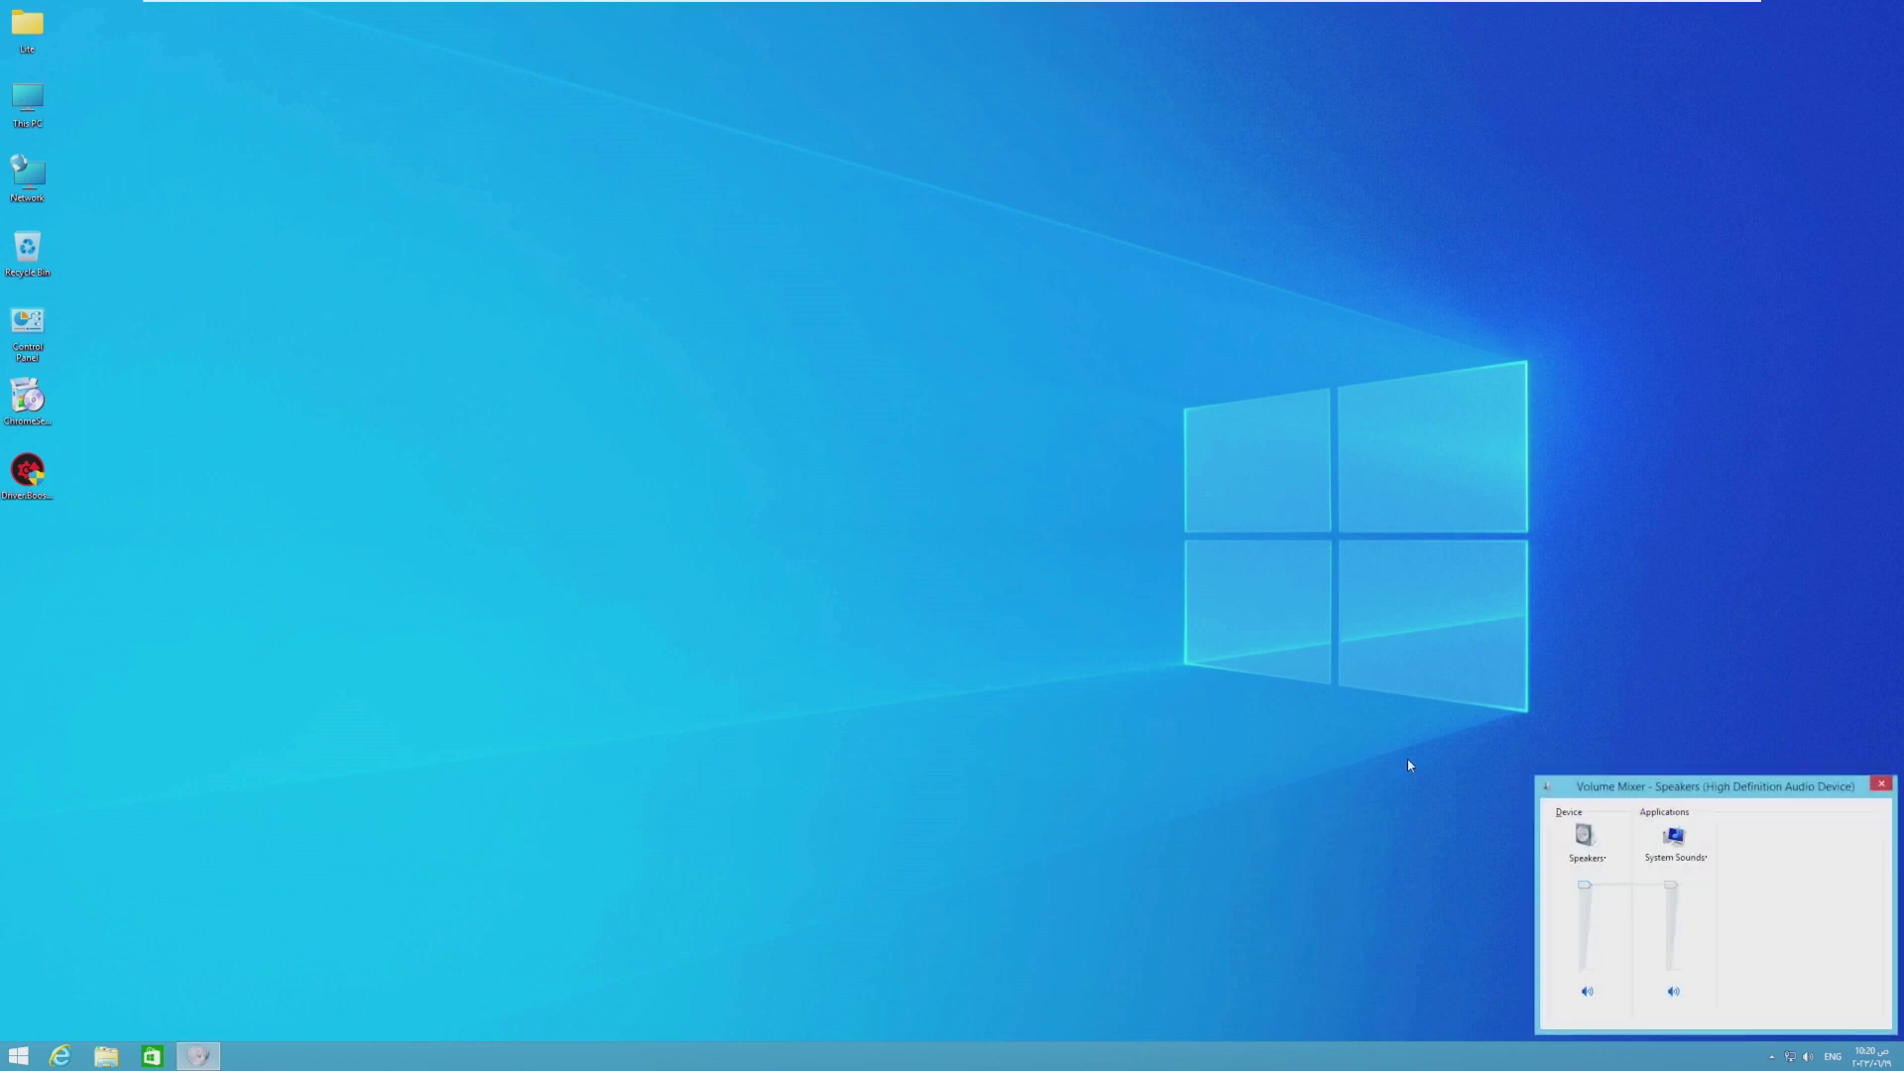
click(1671, 884)
click(1881, 783)
Step: Search 'sound', open the Sounds settings and confirm events like Show Toolbar Band have (None)
click(17, 1055)
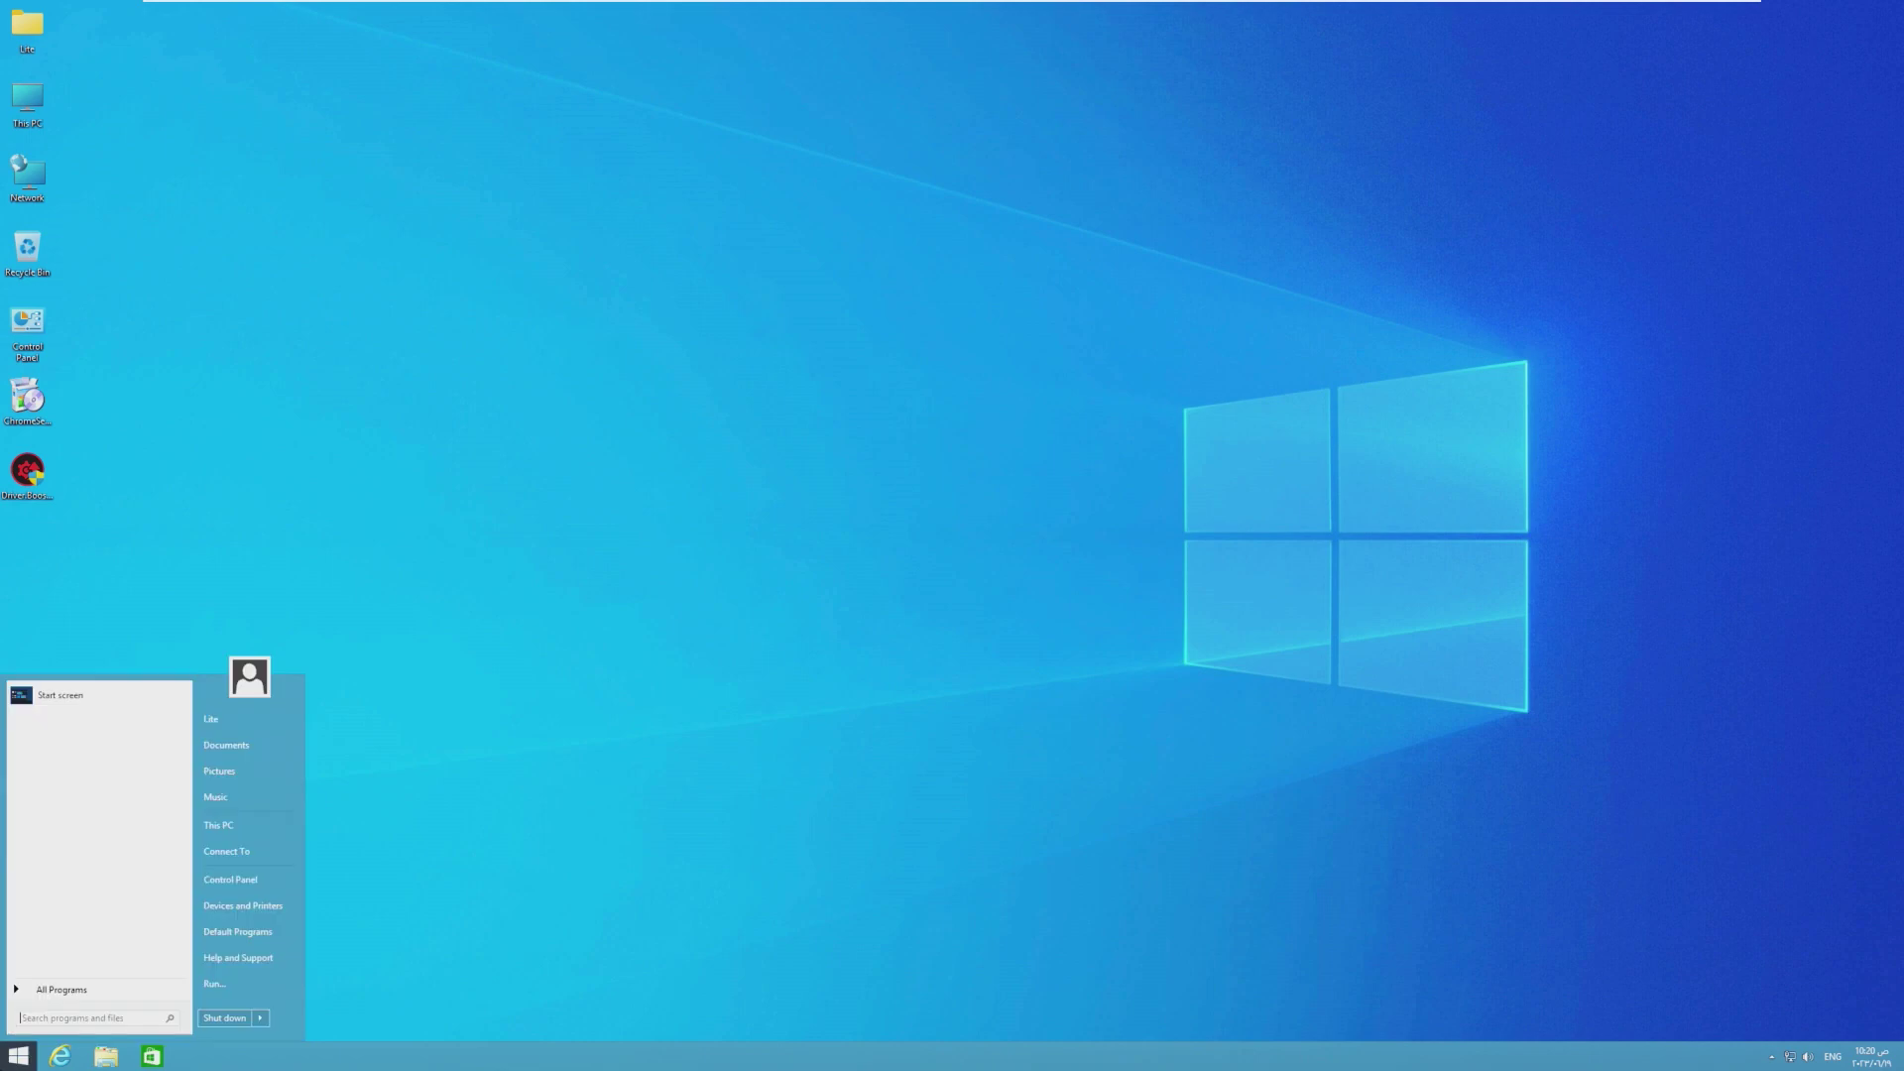
text(sound)
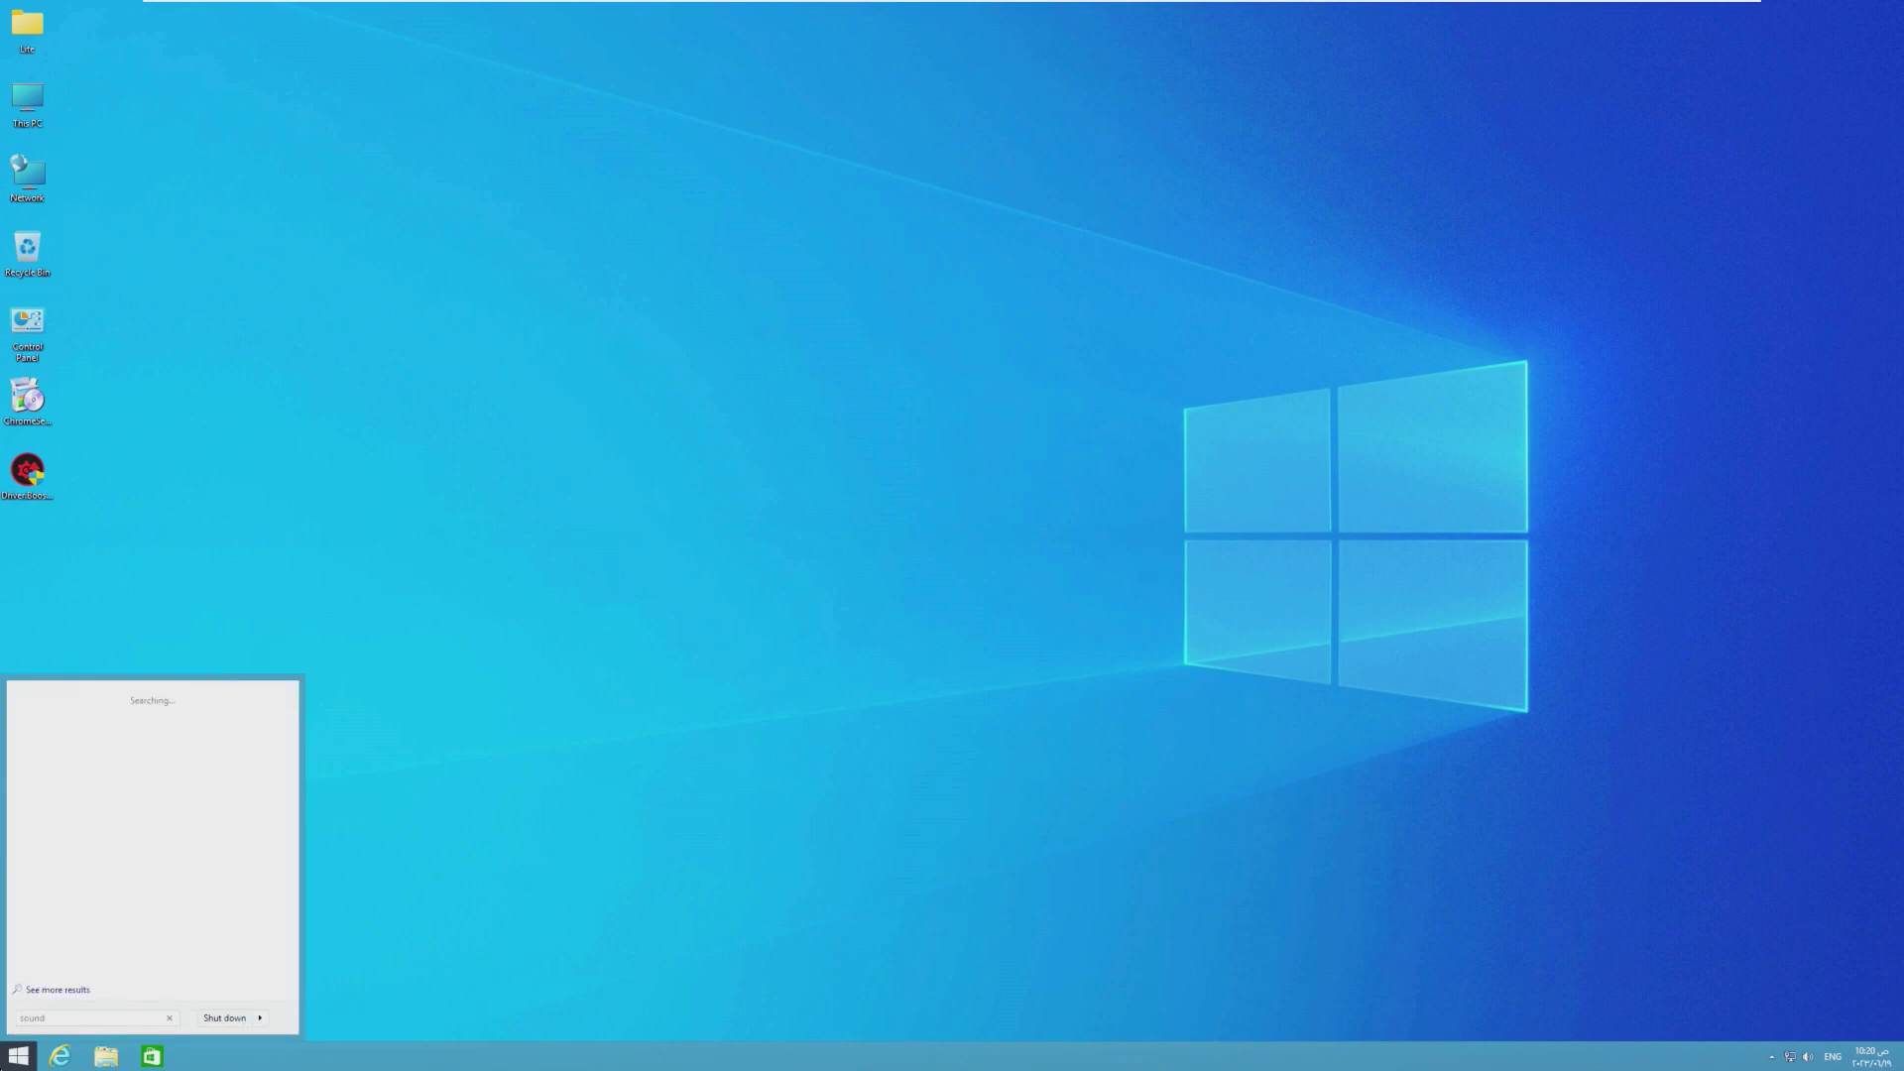
key(Down)
key(Down)
key(Down)
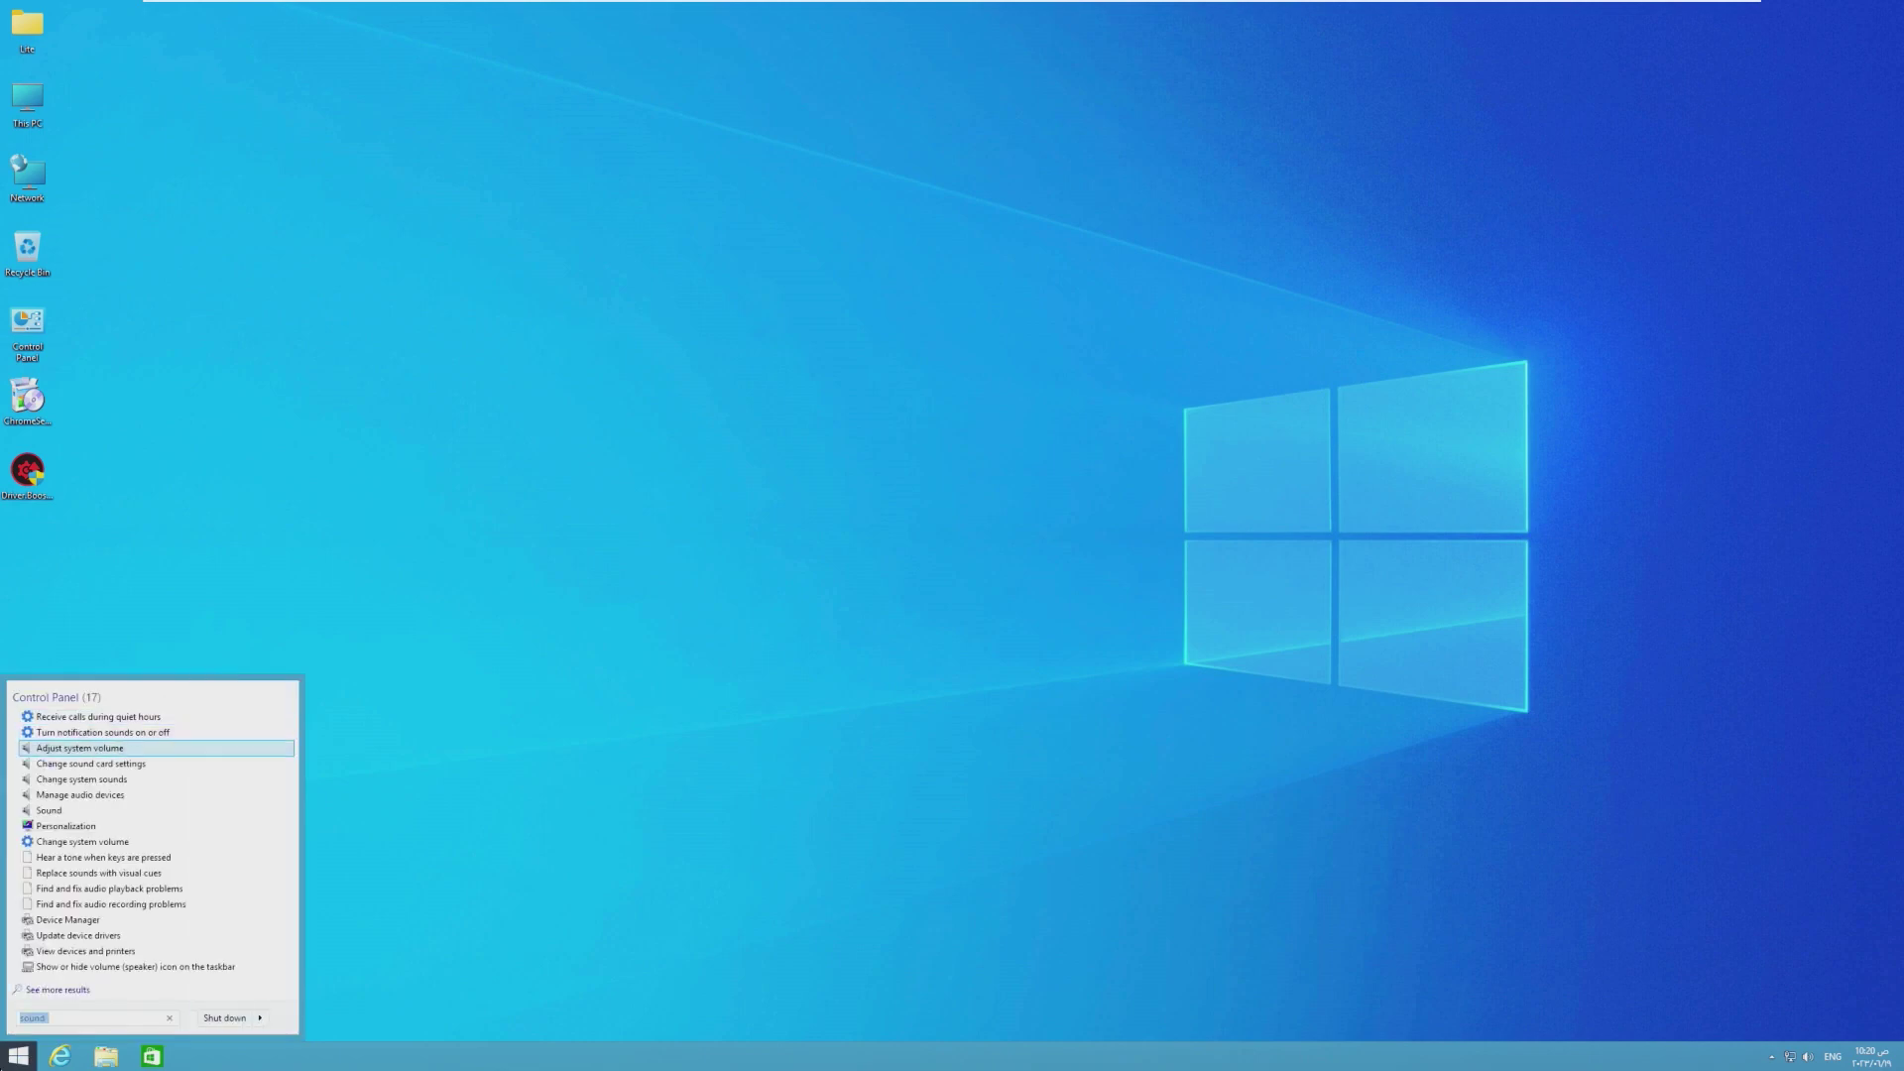
key(Return)
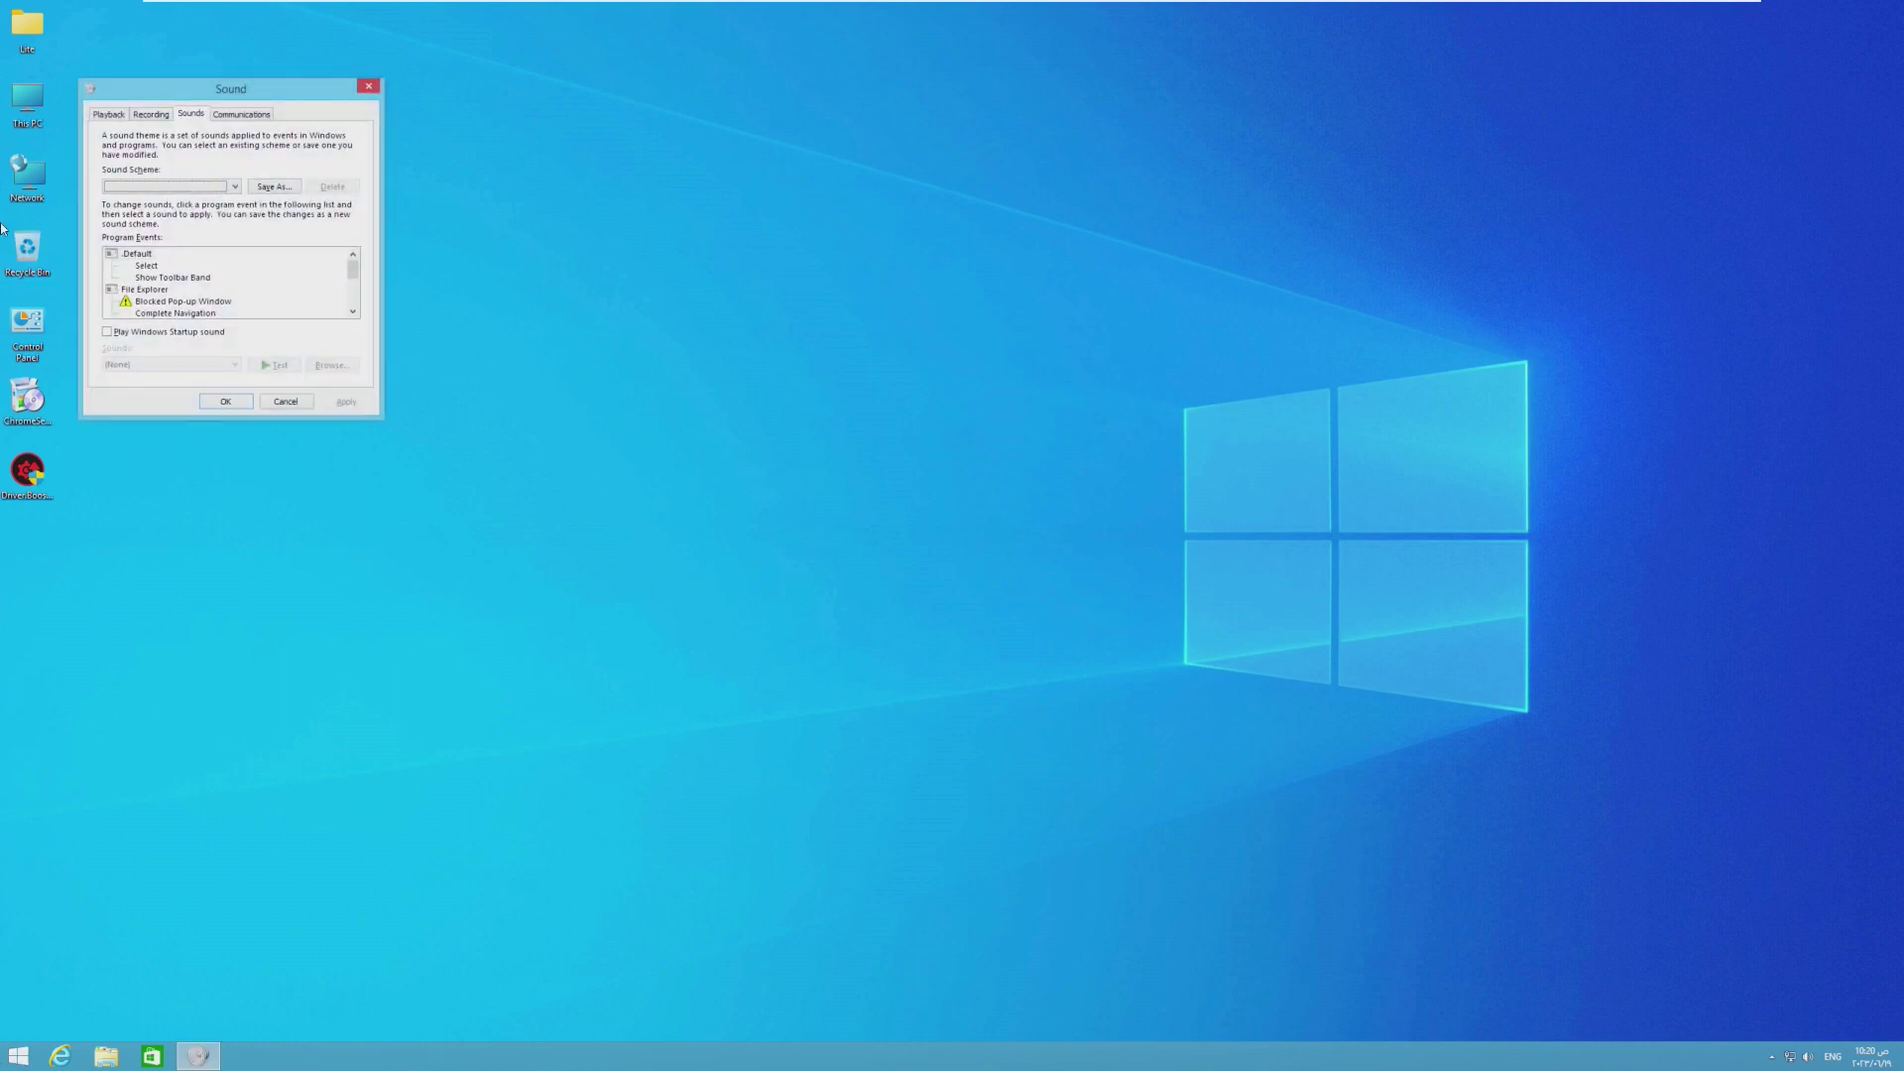
click(188, 282)
click(176, 372)
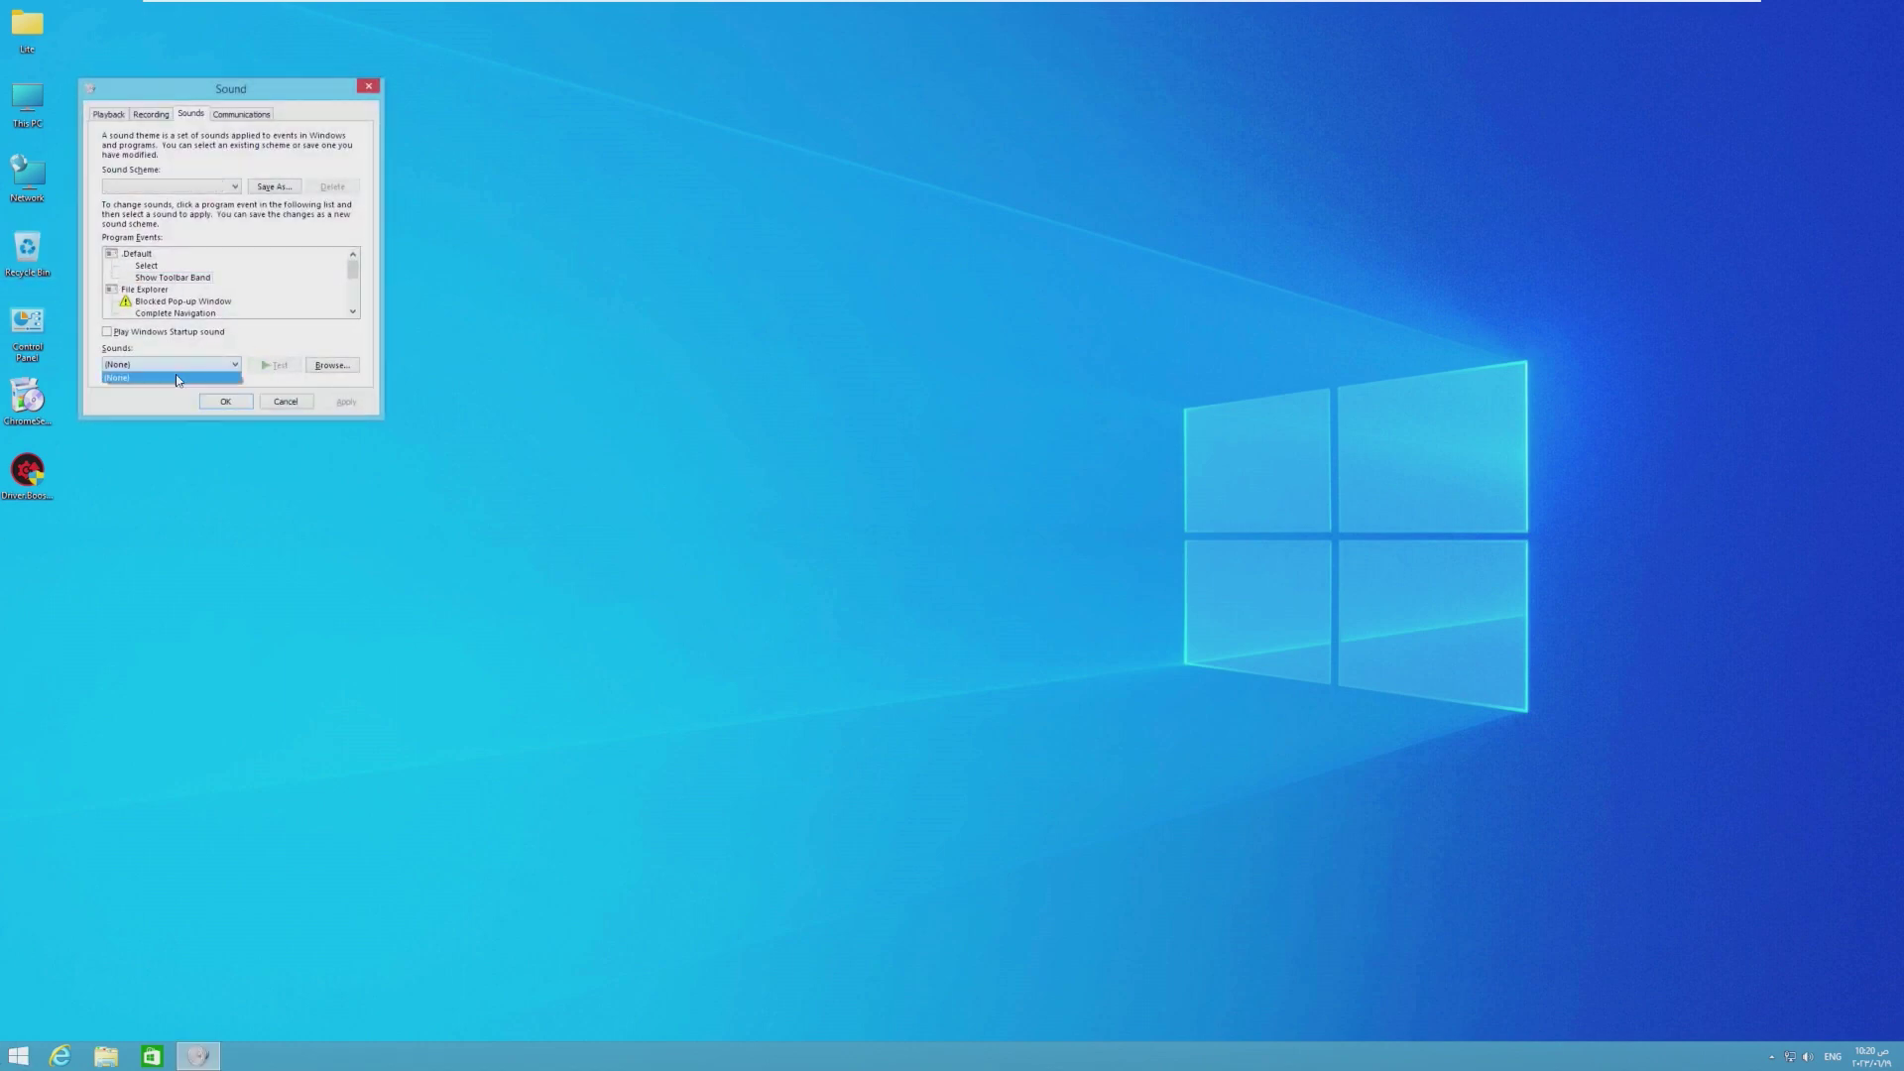
scroll(192, 288, down, 1)
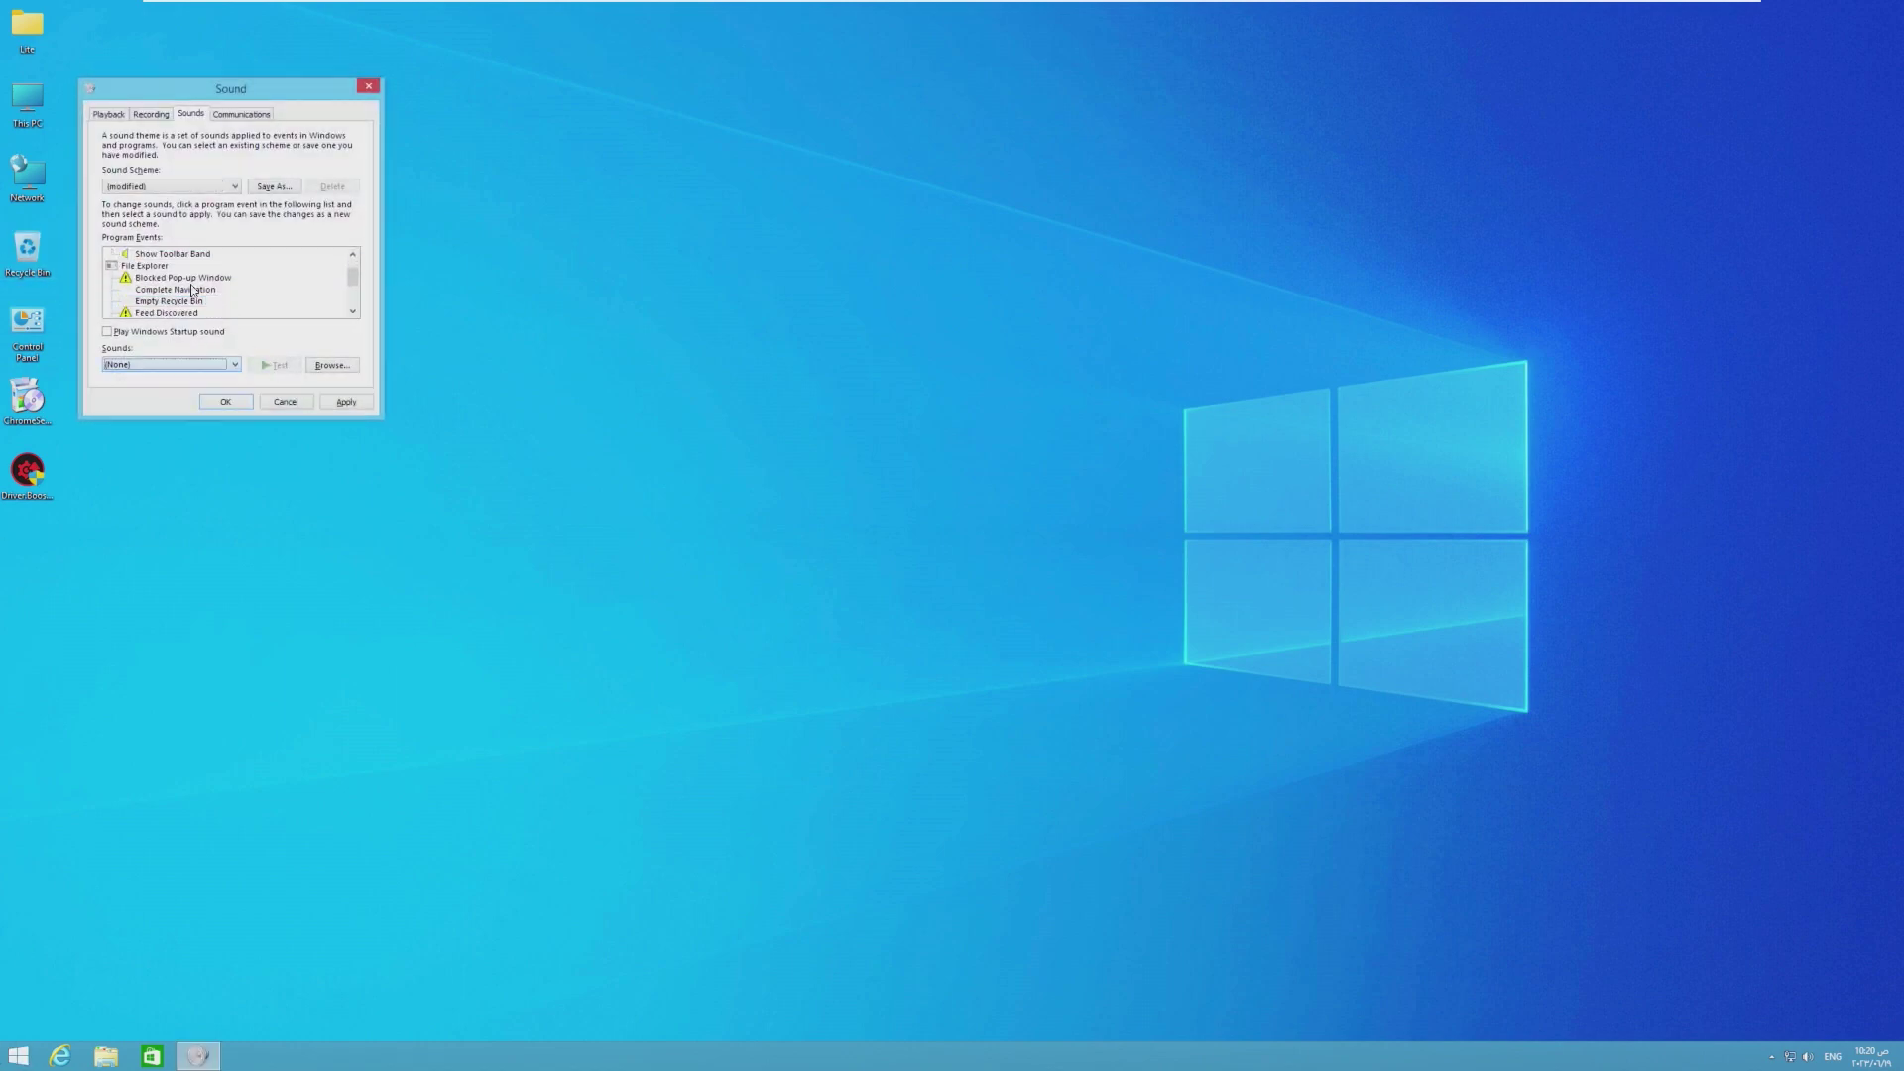
click(353, 290)
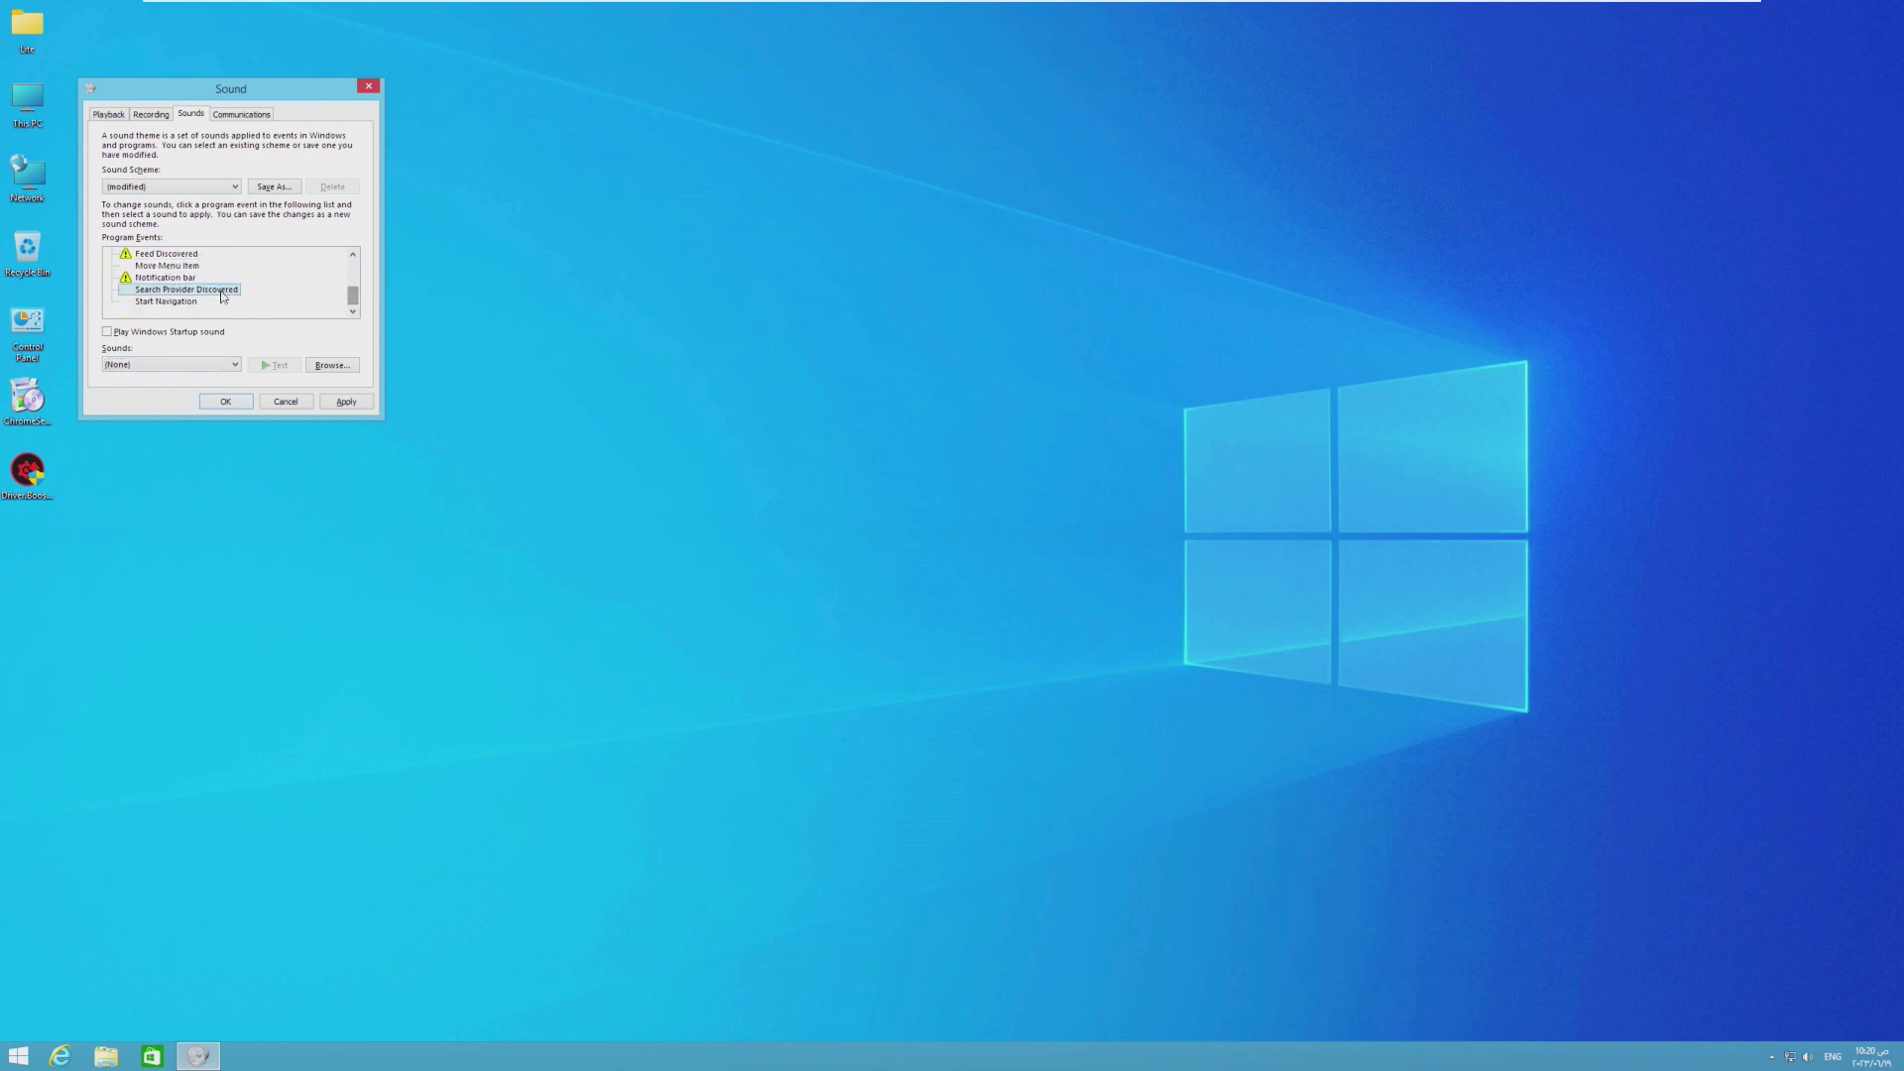
click(374, 88)
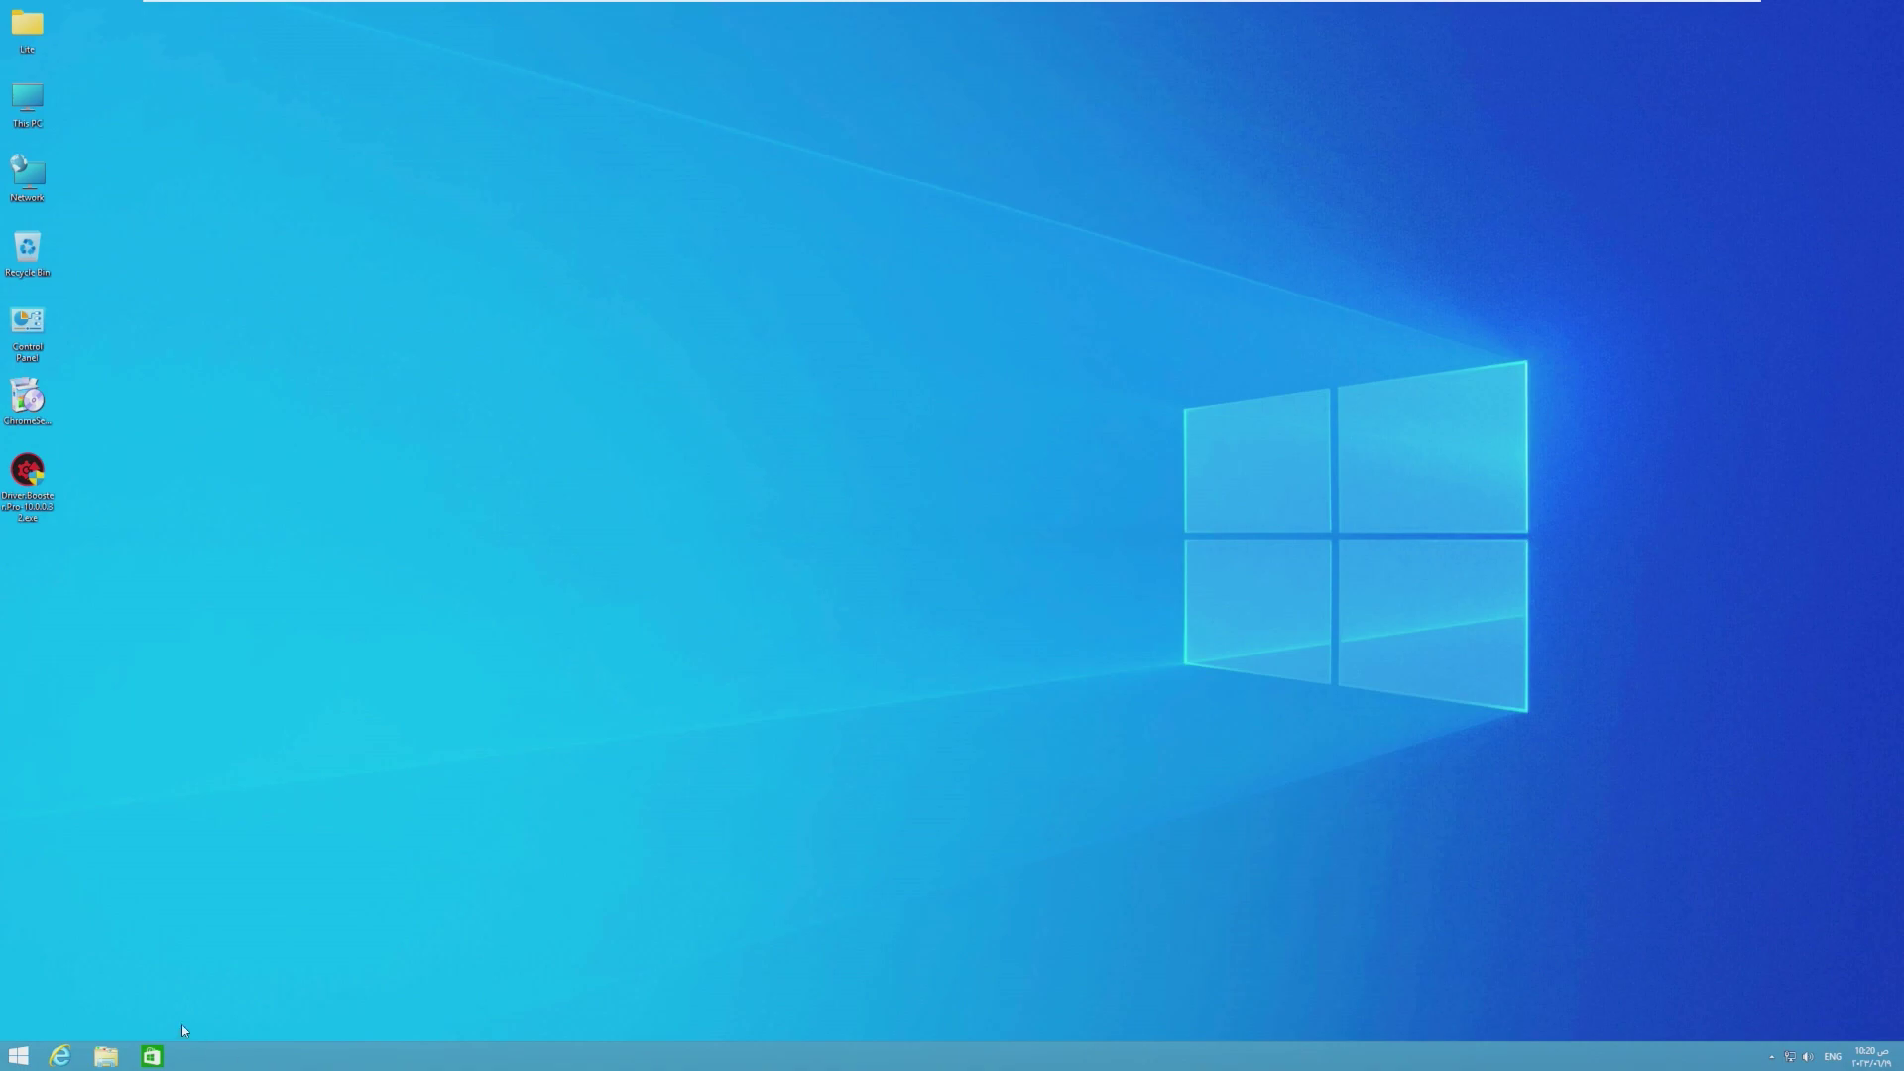
Step: Open and close the Store app, then go to Desktop Background through the desktop's Personalize menu
click(151, 1055)
click(1892, 11)
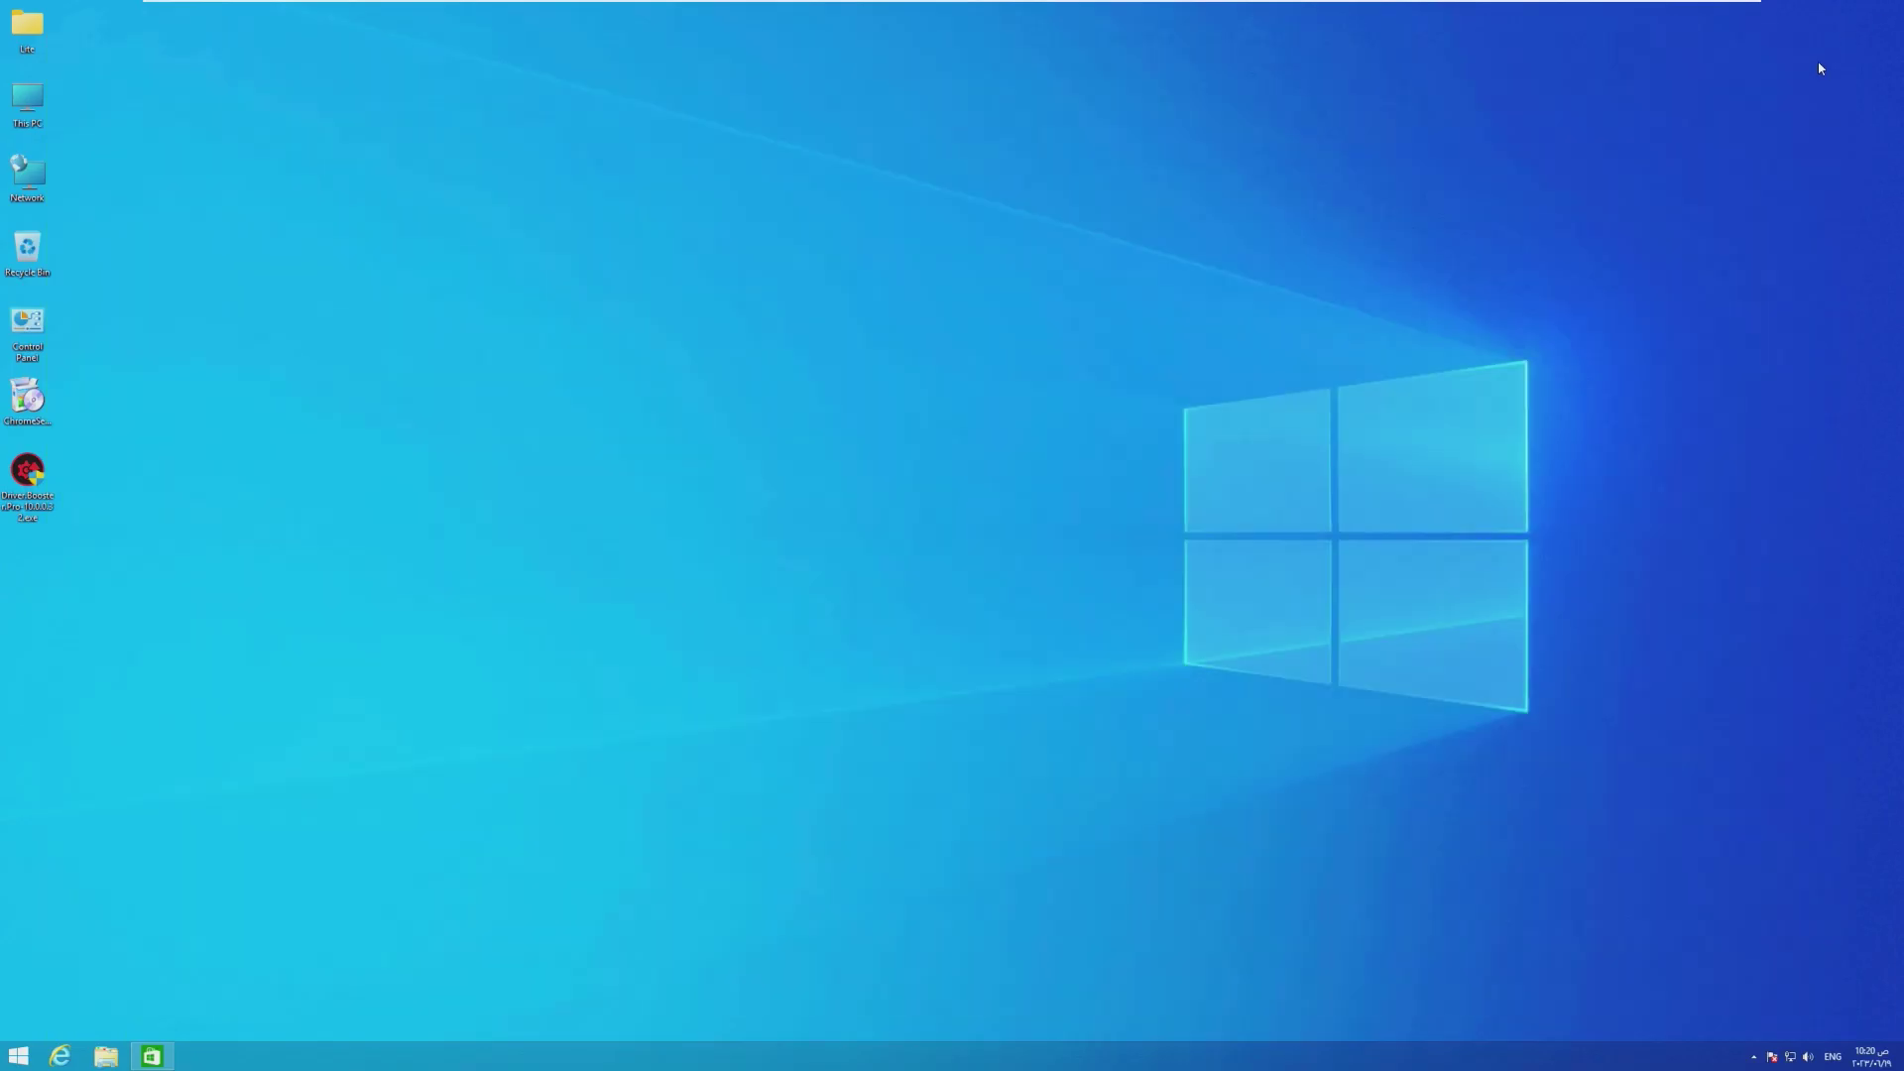
right_click(1539, 383)
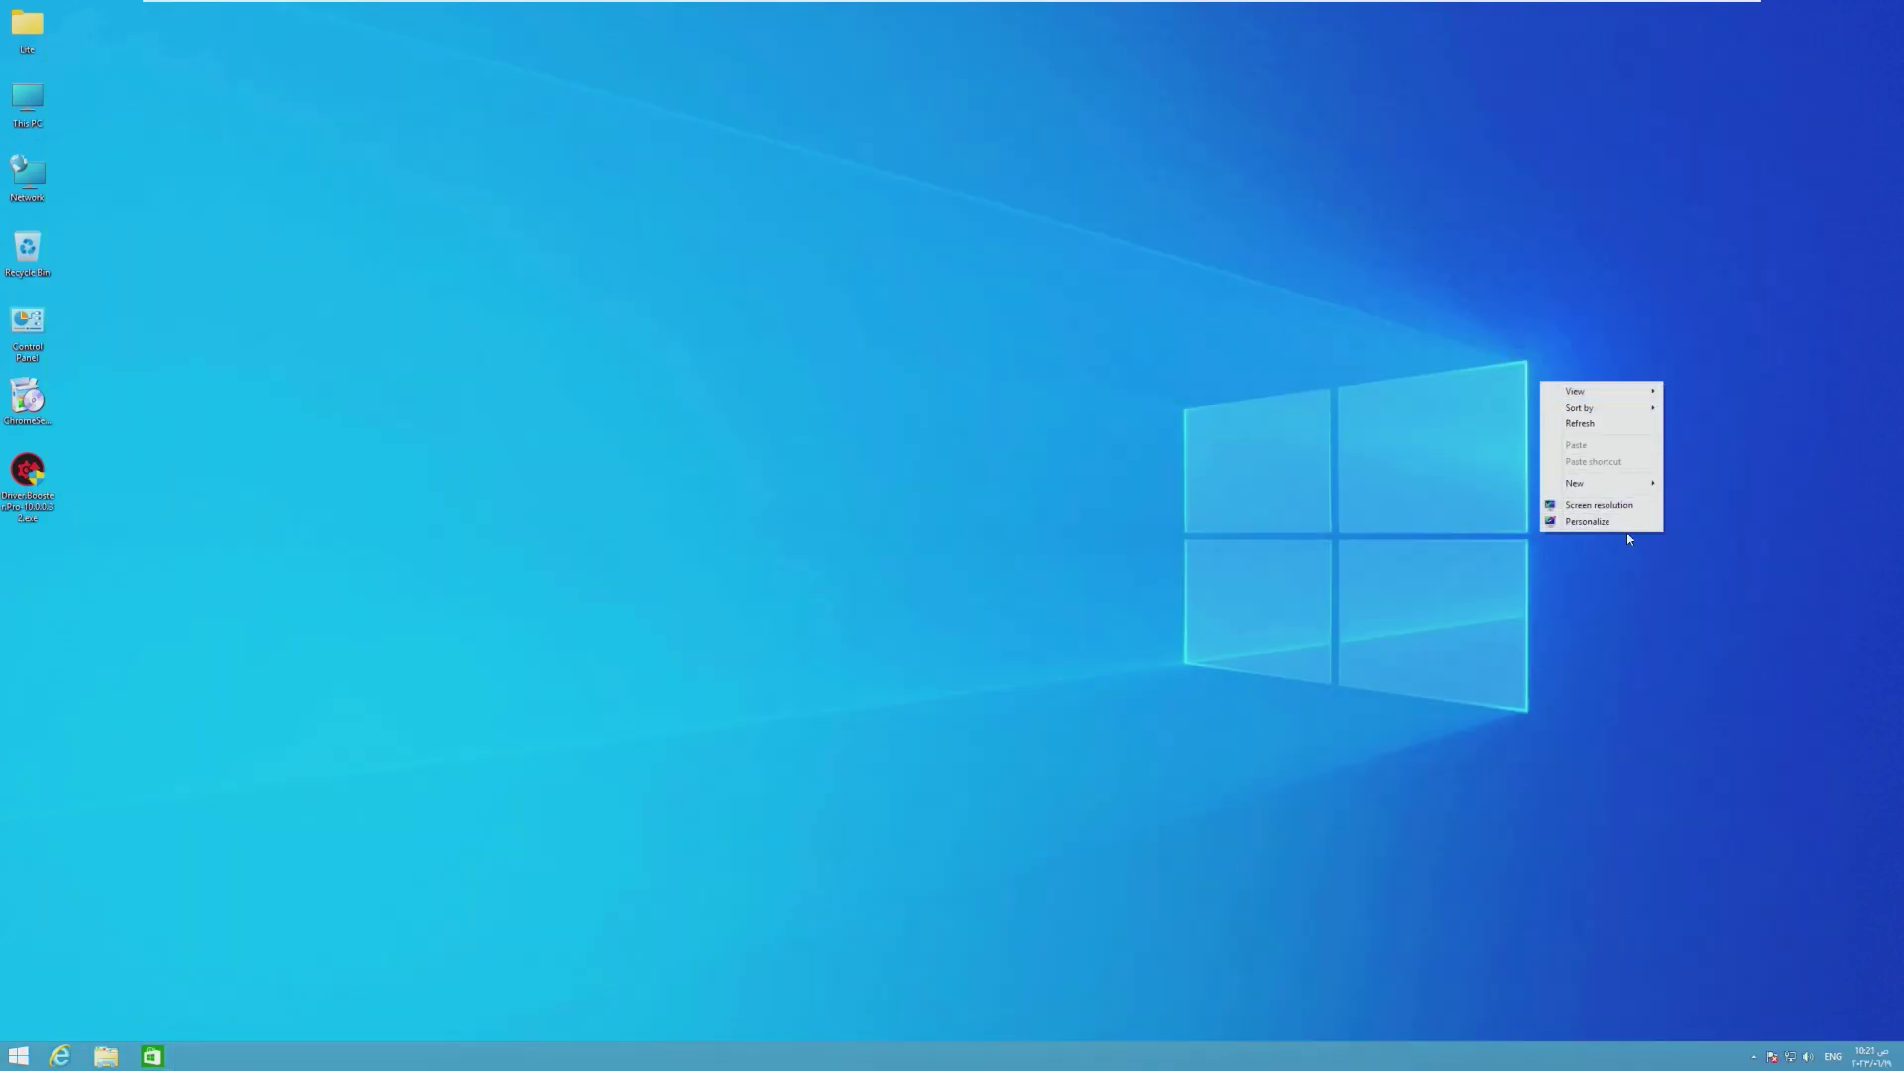
click(1627, 519)
right_click(1625, 515)
click(1675, 652)
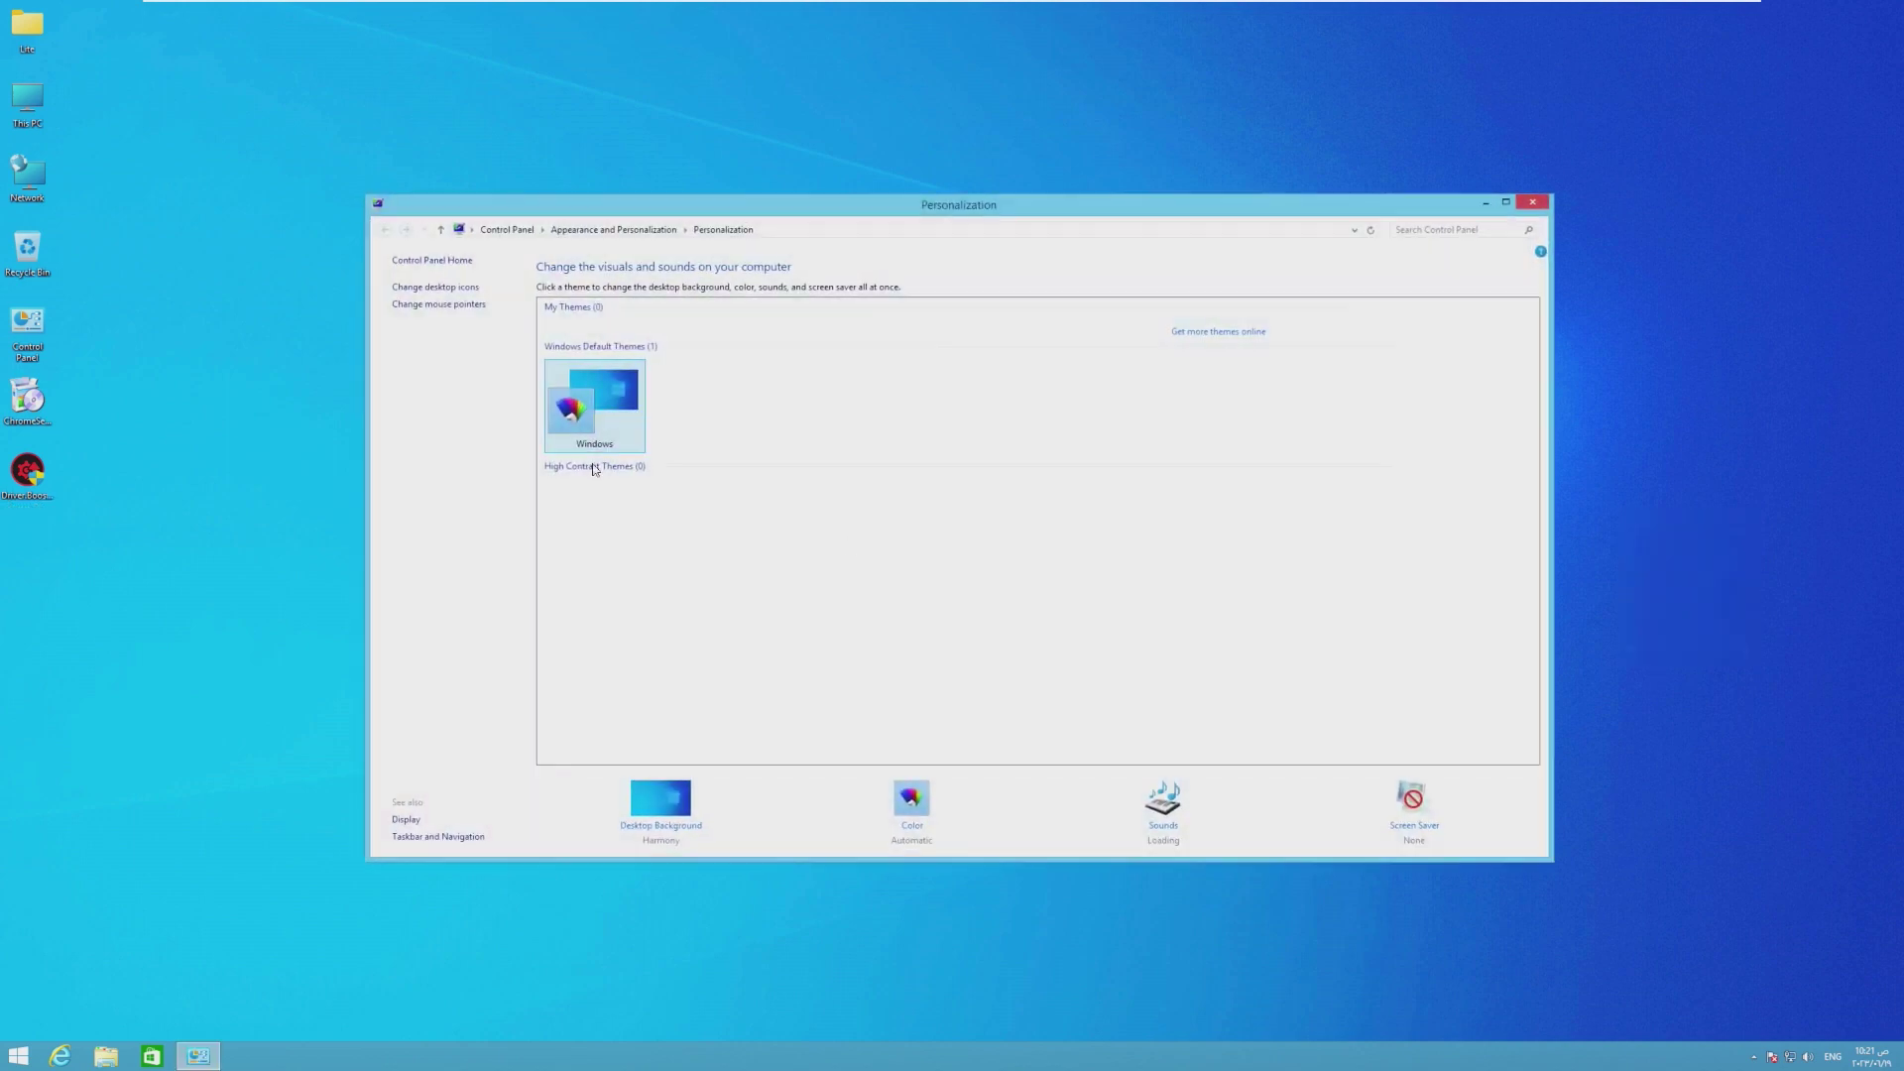
click(666, 823)
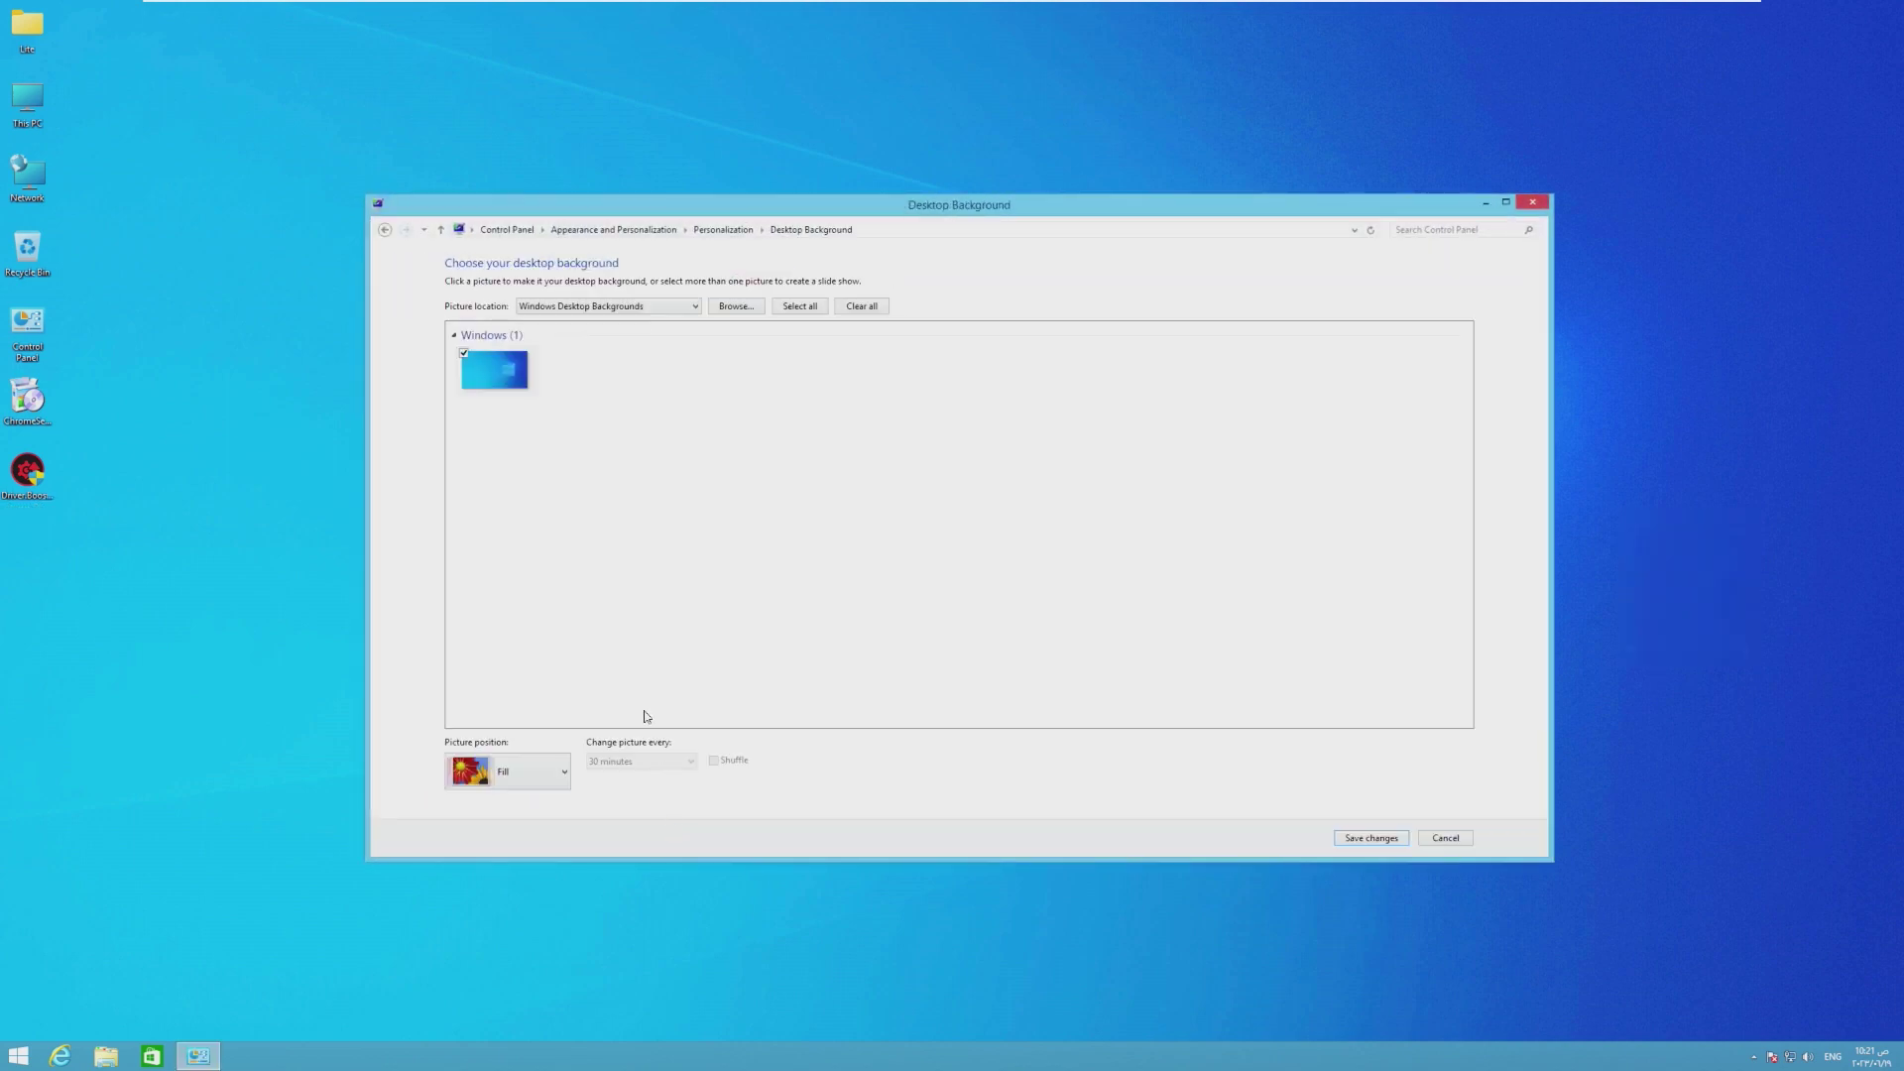